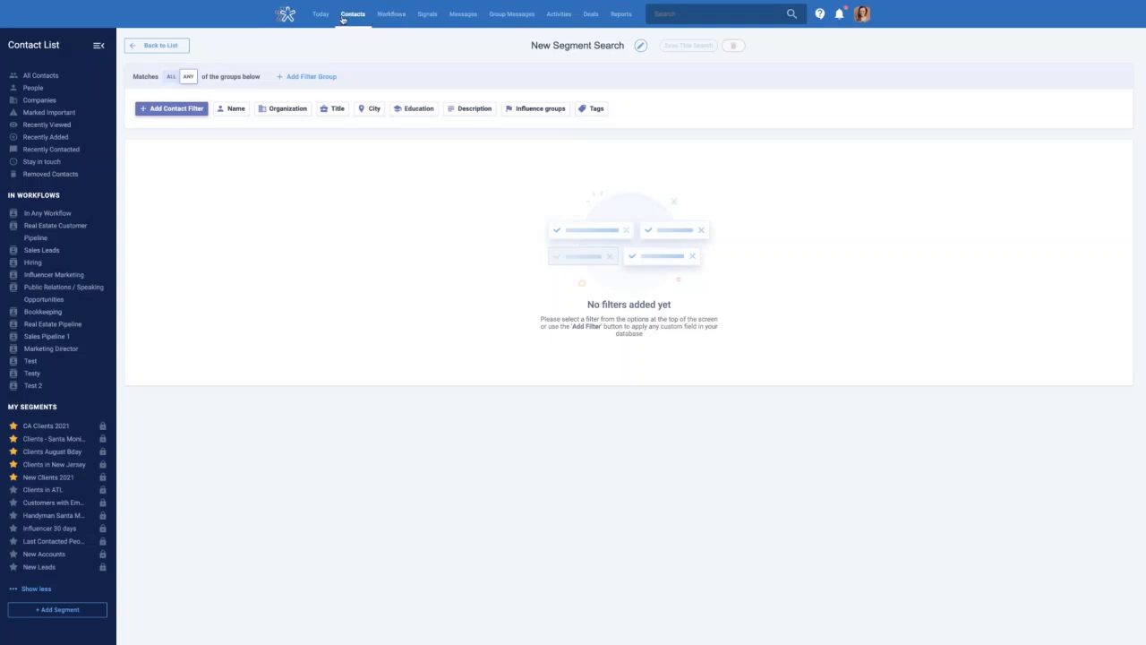
# Show the full list of all 57 contacts and open one contact's record
pyautogui.click(59, 81)
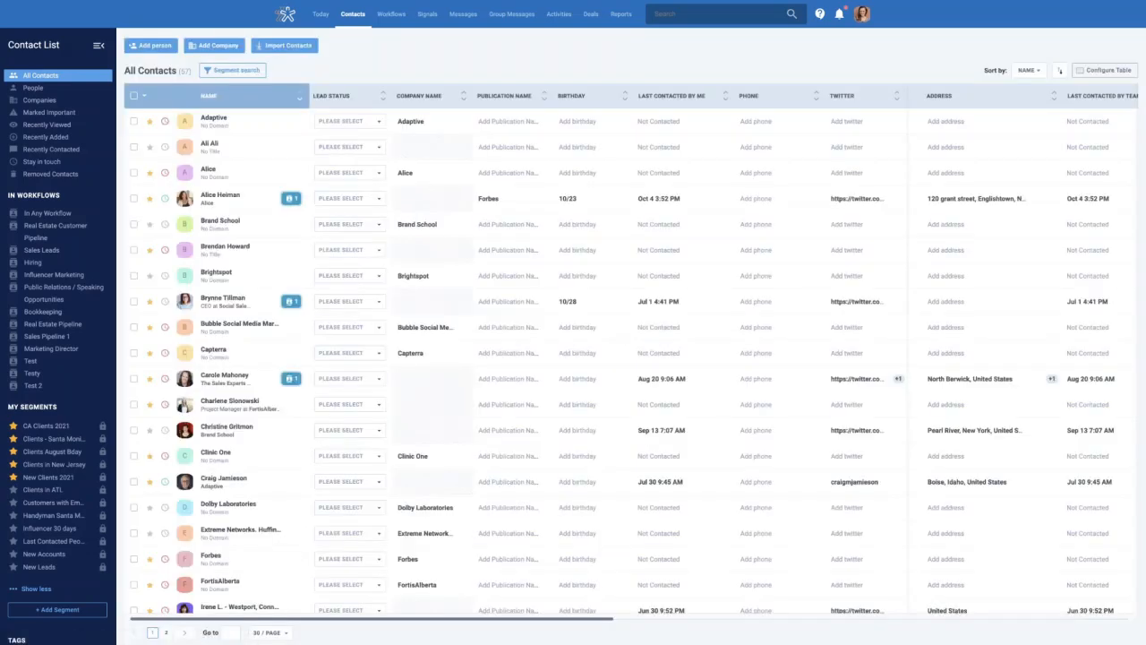
pyautogui.click(224, 197)
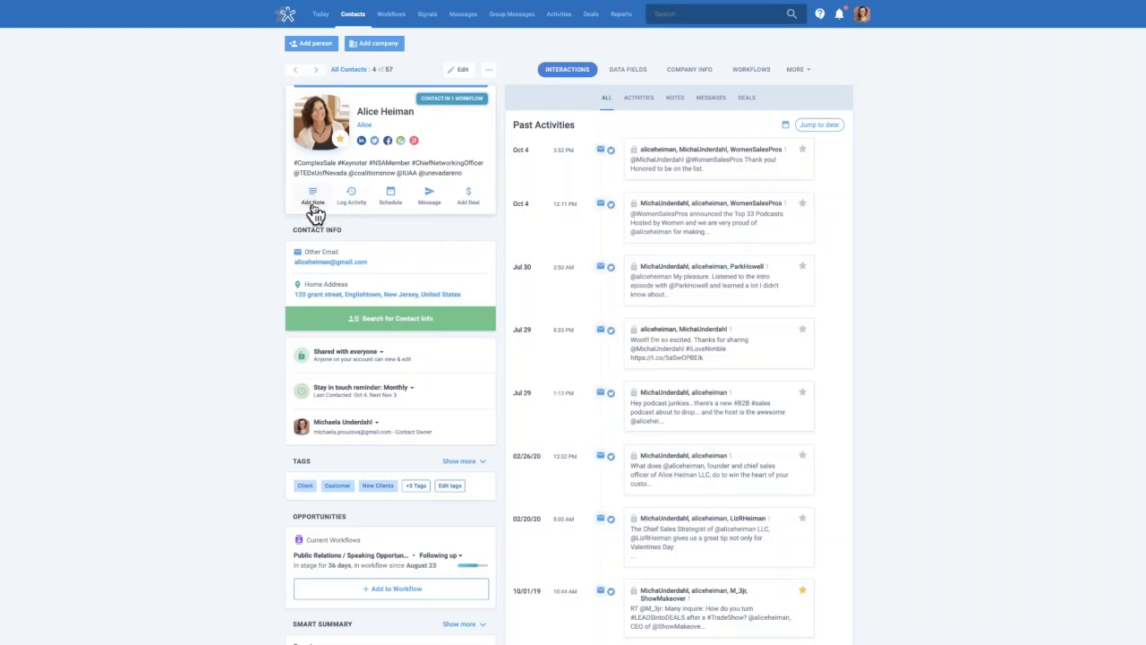
# Look at the Custom Activity types in the contact's Schedule Activity form, then close it without scheduling
pyautogui.click(397, 209)
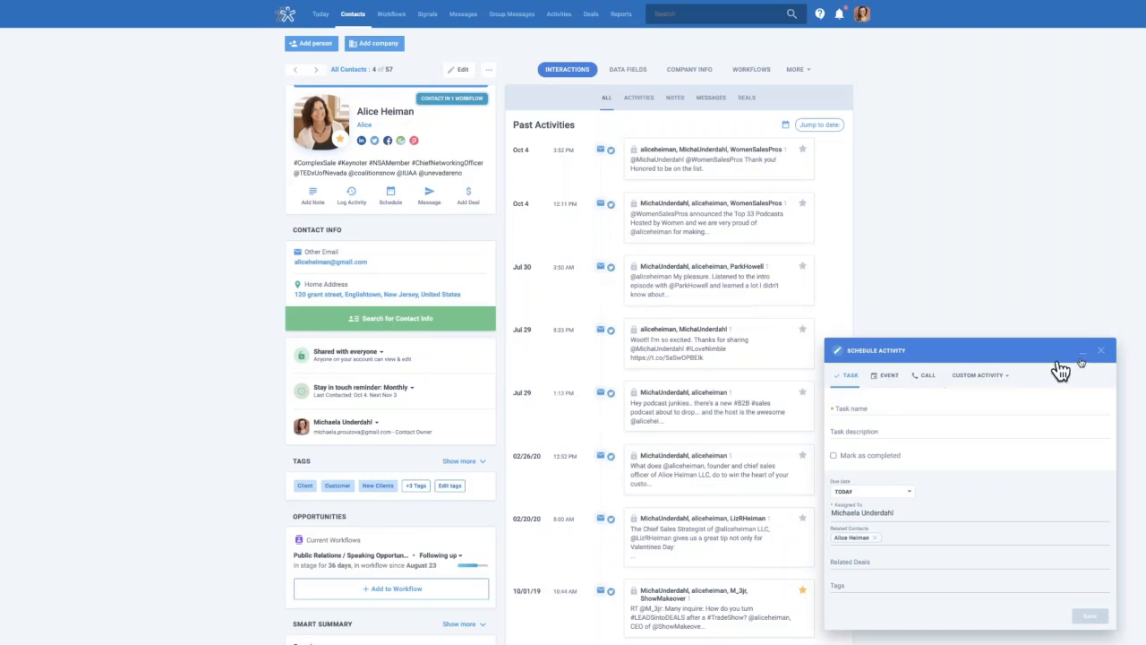
pyautogui.click(1003, 380)
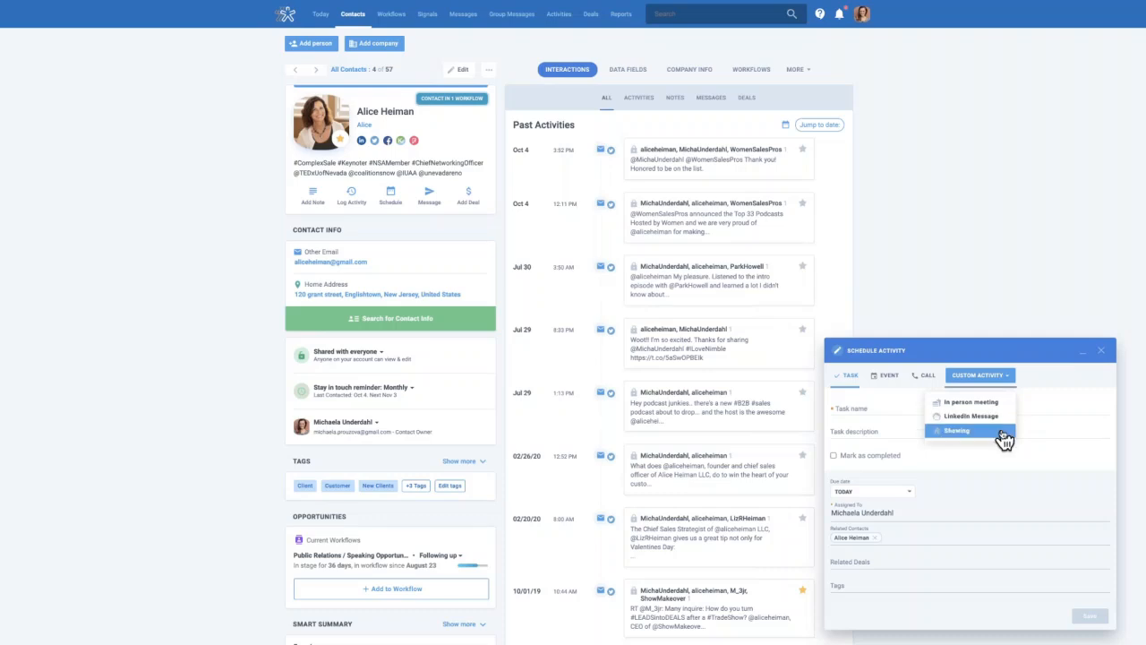
pyautogui.click(1103, 352)
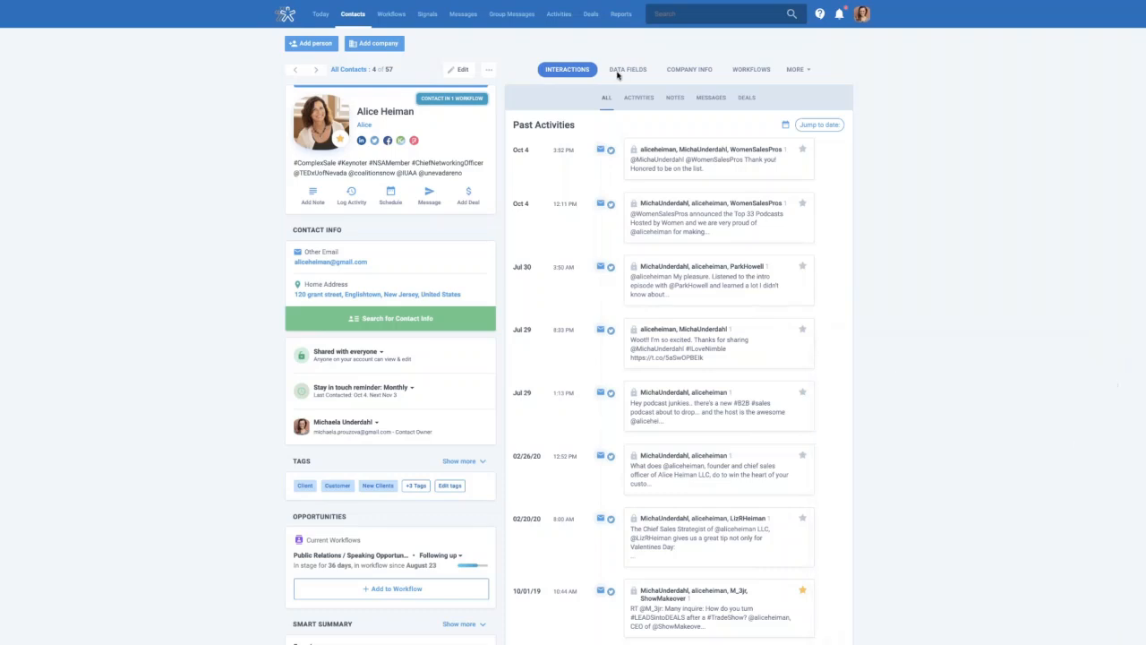
pyautogui.click(437, 199)
pyautogui.scroll(-3, 452, 279)
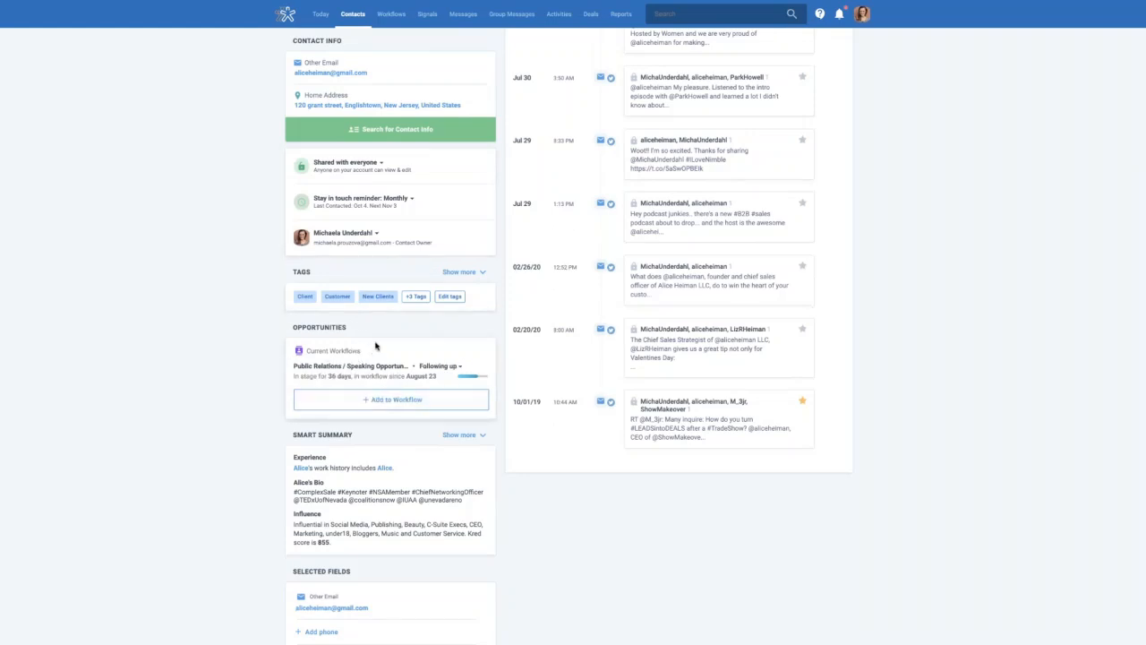
pyautogui.scroll(3, 376, 349)
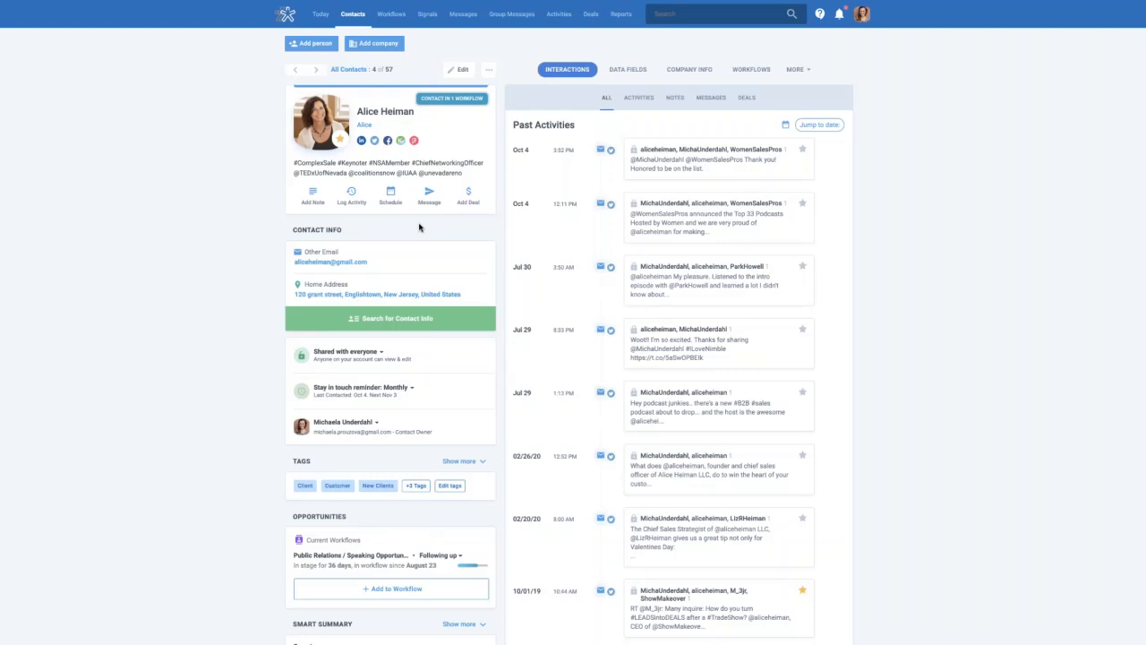
# Reorder the left panel widgets: Selected Fields, Contact Privacy and Owner, Tags, then Contact Info
pyautogui.click(490, 72)
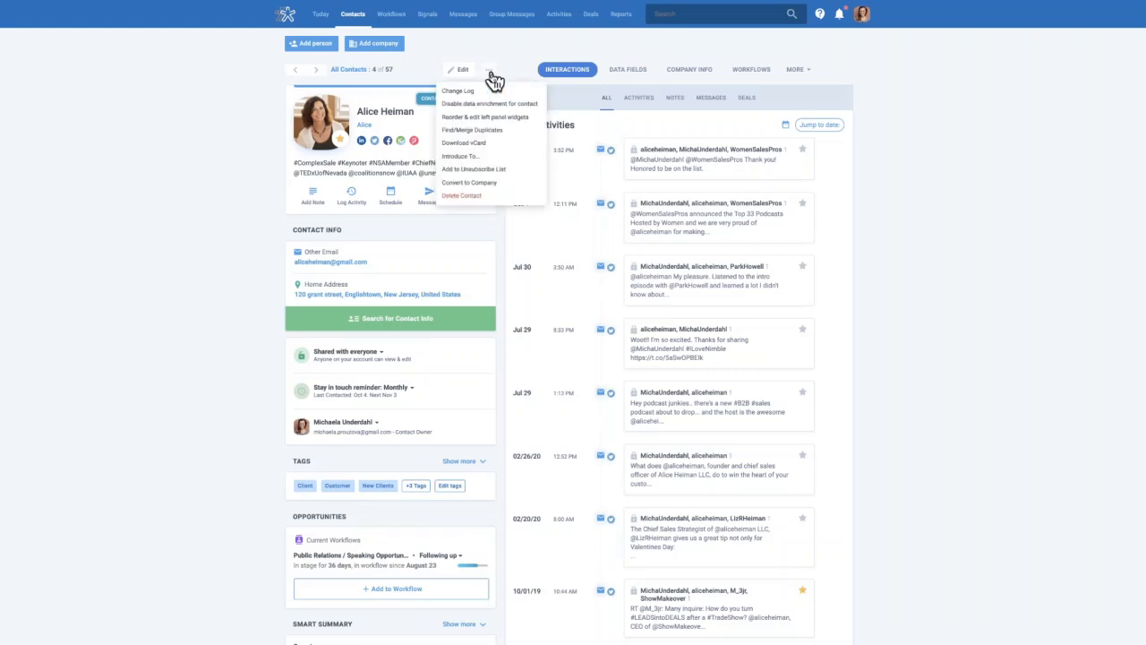
pyautogui.click(500, 125)
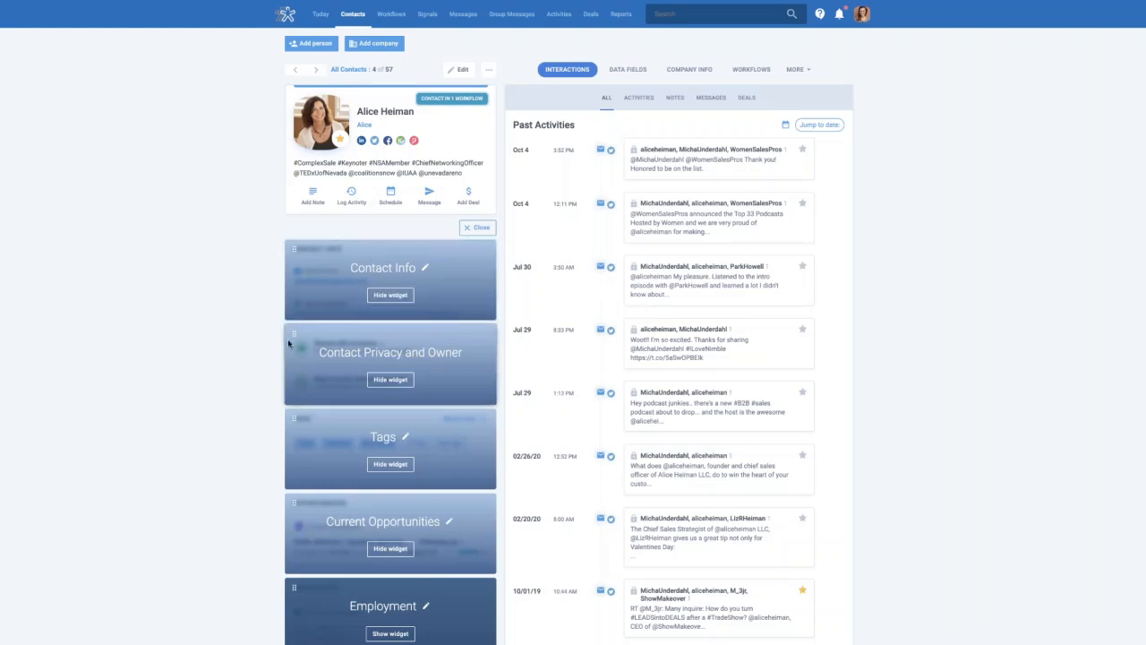
pyautogui.moveTo(292, 329); pyautogui.dragTo(300, 248)
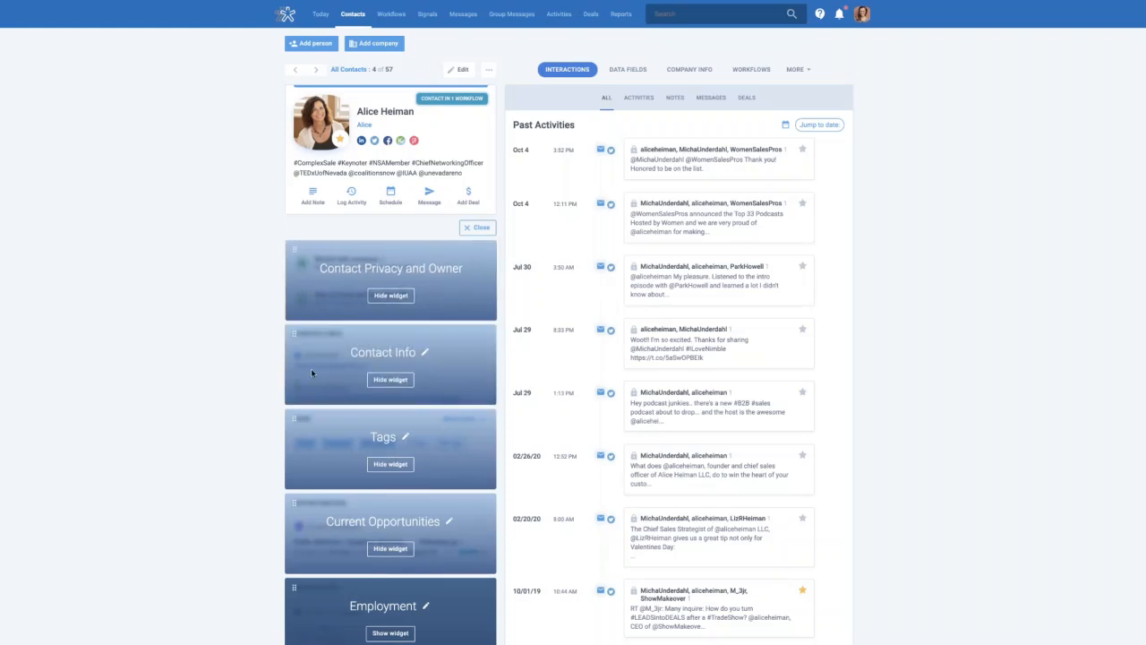
pyautogui.moveTo(296, 420); pyautogui.dragTo(300, 325)
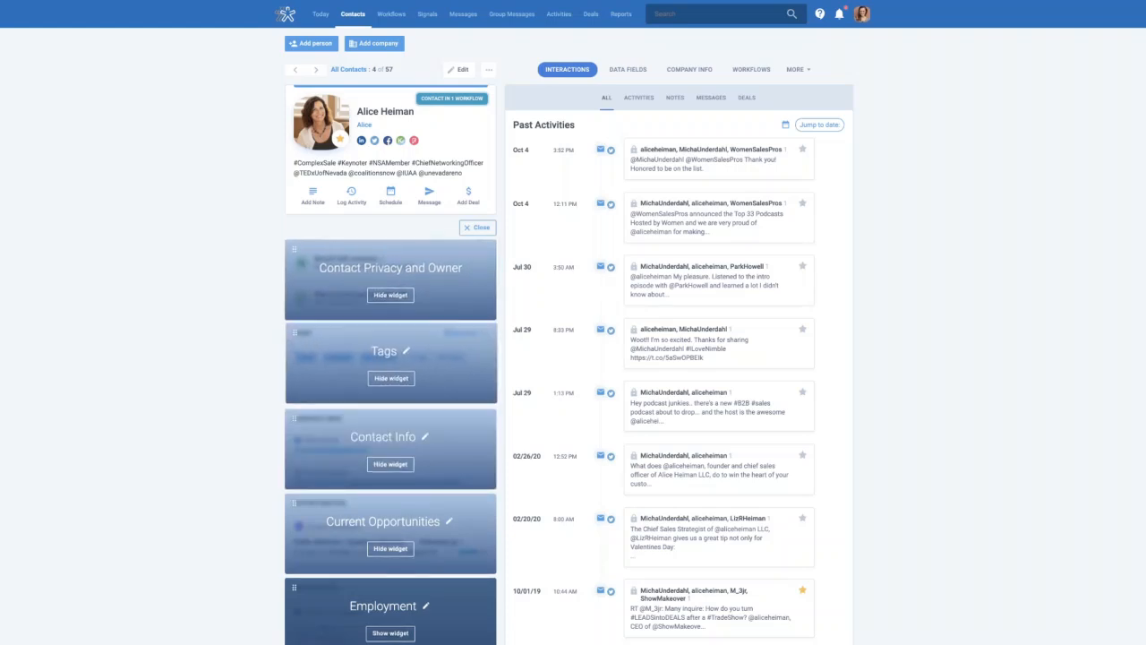
pyautogui.scroll(-4, 301, 563)
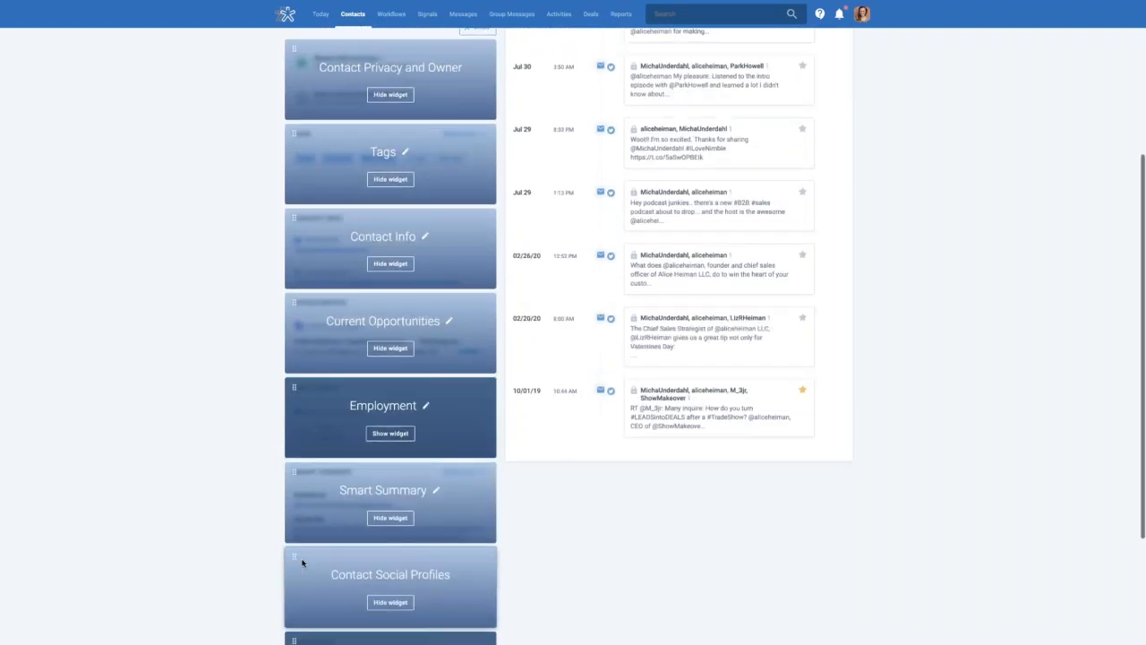
pyautogui.scroll(-1, 302, 562)
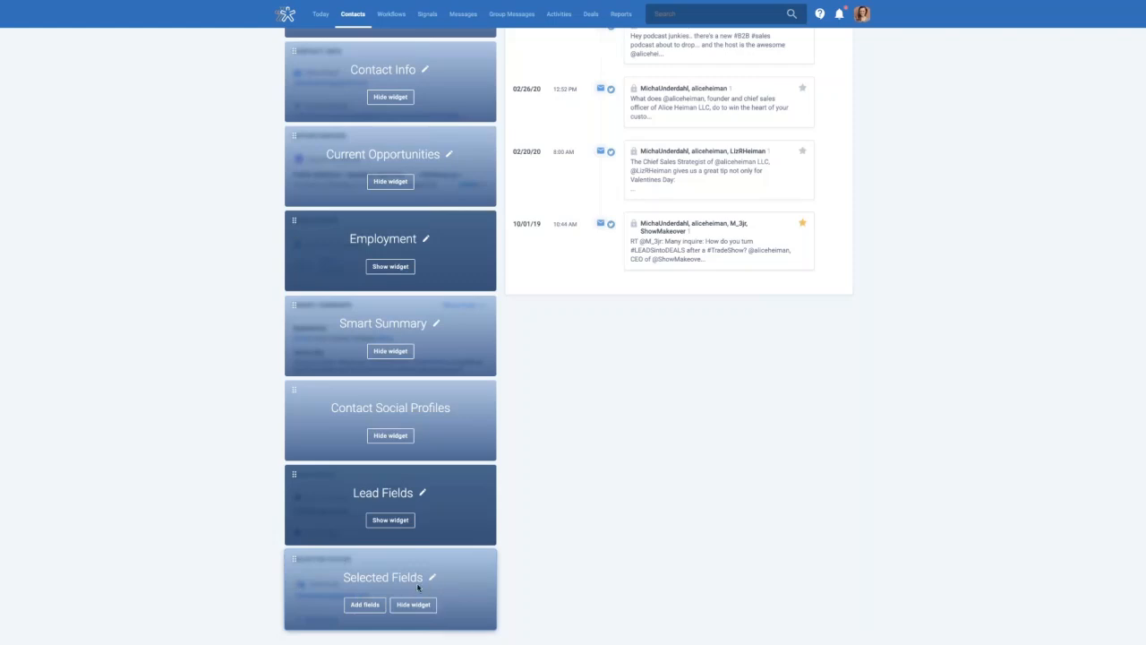
pyautogui.moveTo(295, 555); pyautogui.dragTo(295, 249)
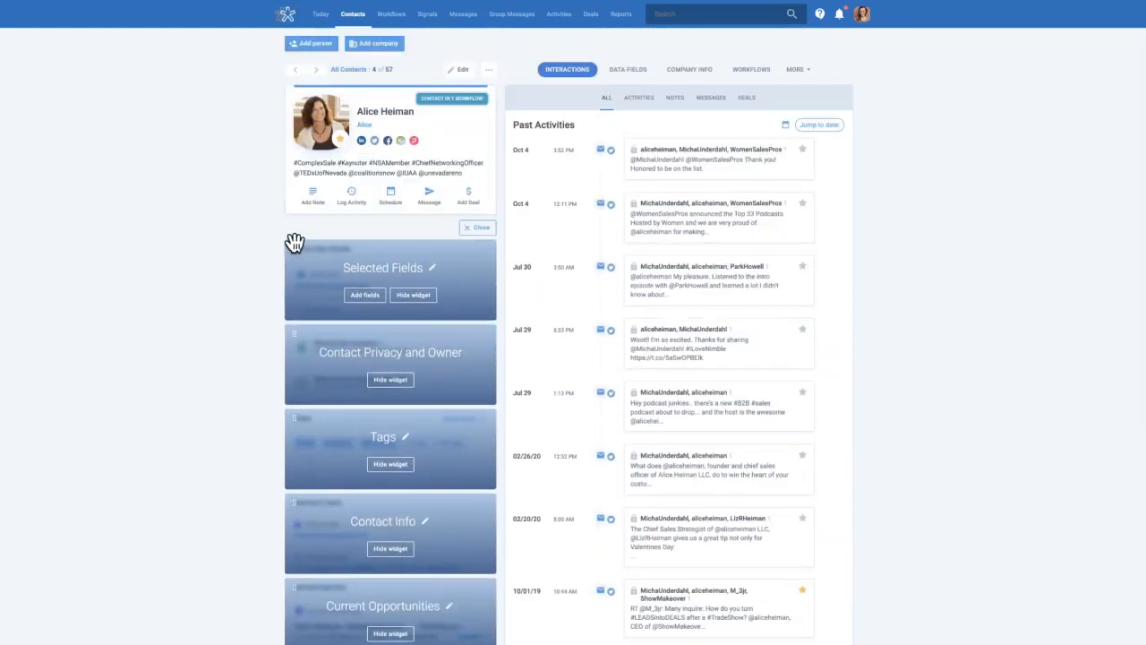
pyautogui.click(477, 228)
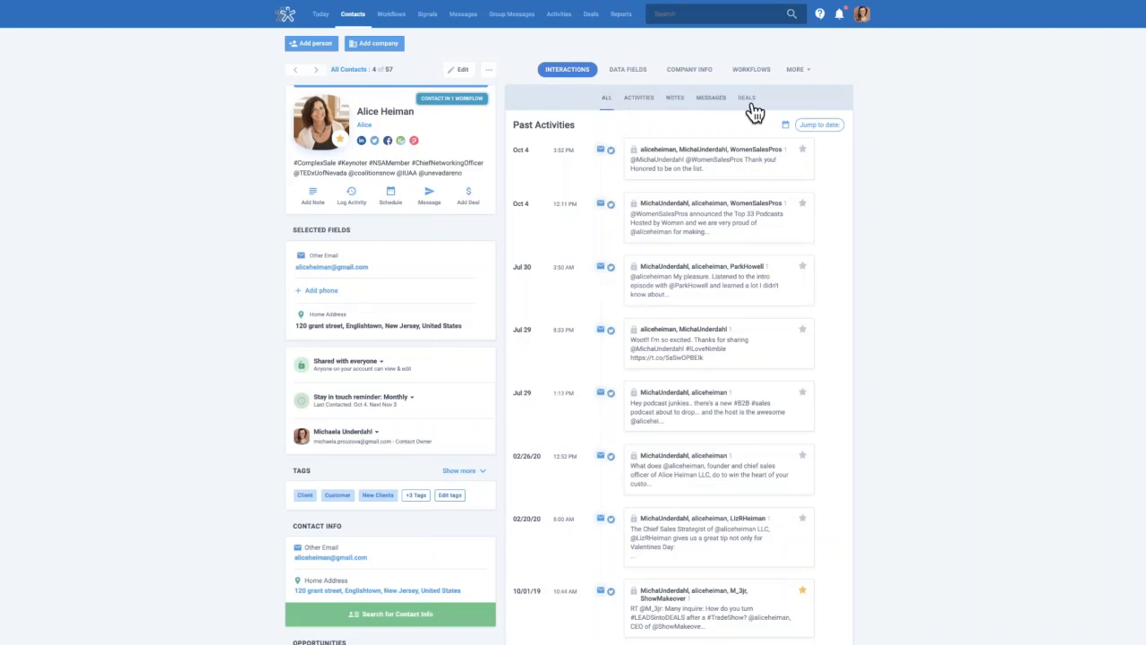
# Check the contact's Activities filter options, then switch to Notes and begin a blank note
pyautogui.click(639, 105)
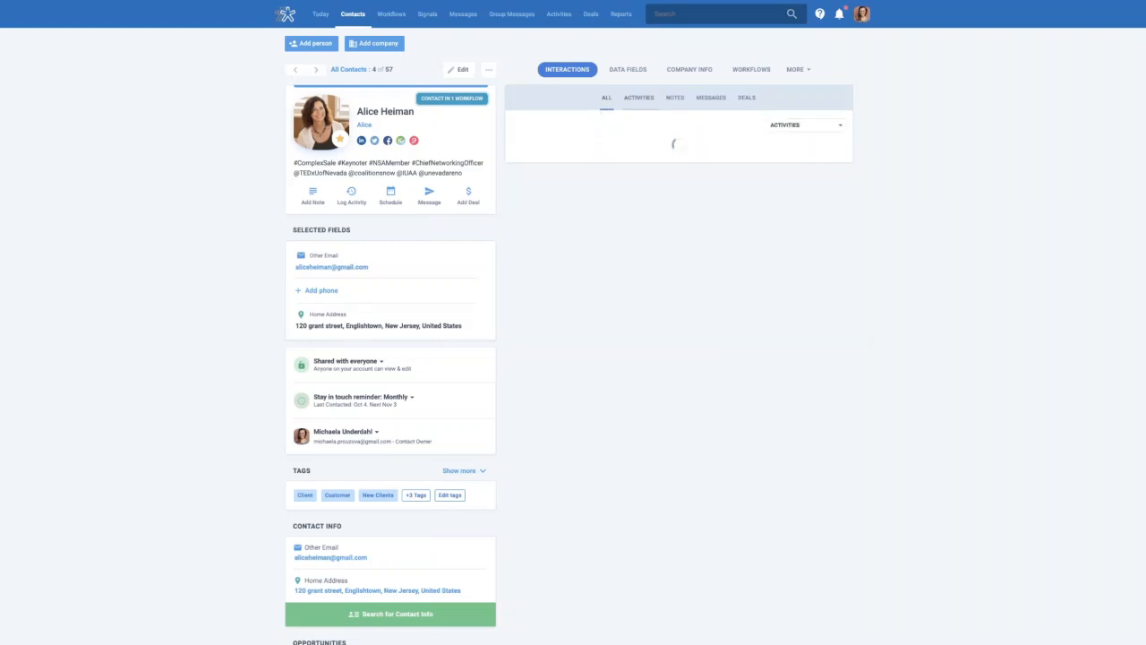
pyautogui.click(824, 127)
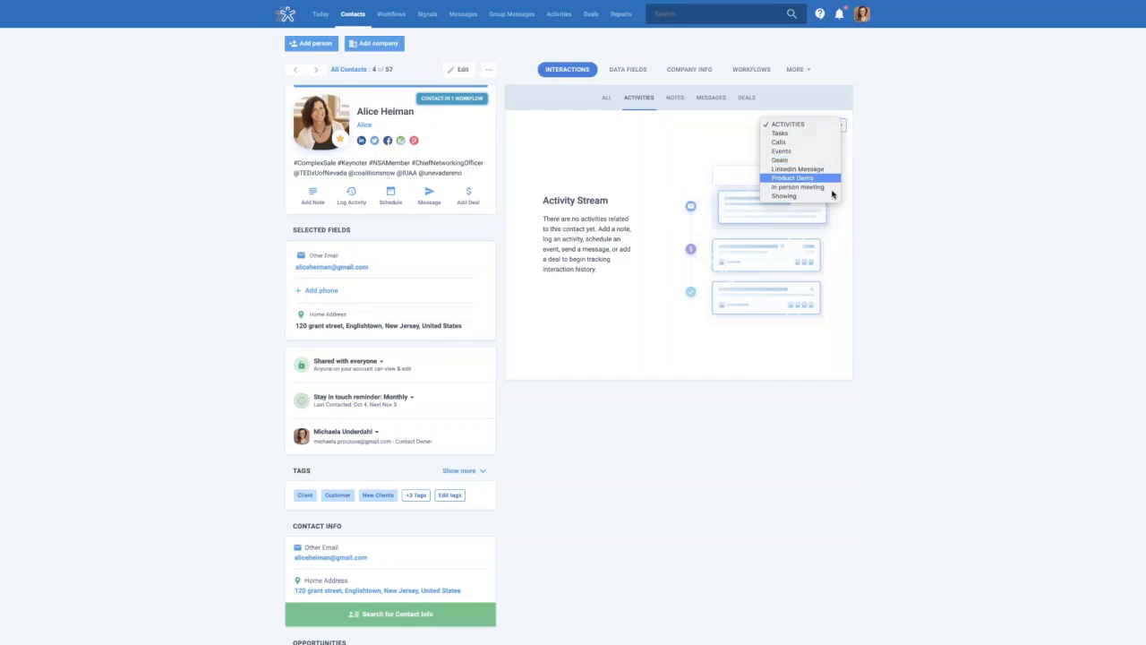
pyautogui.click(679, 100)
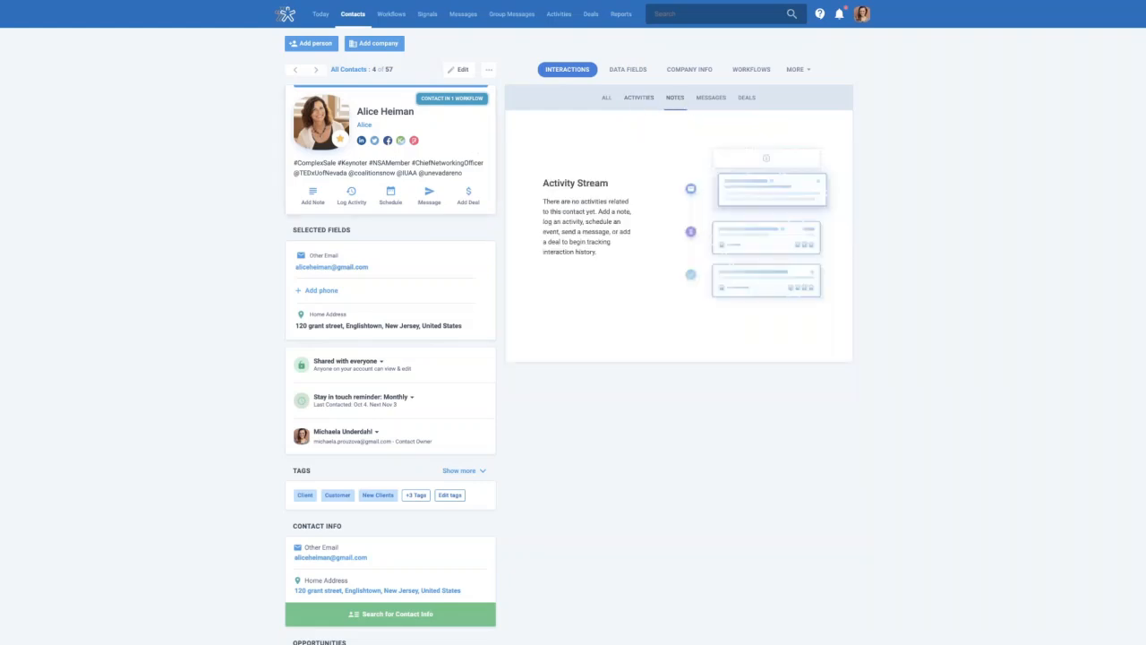
pyautogui.click(306, 204)
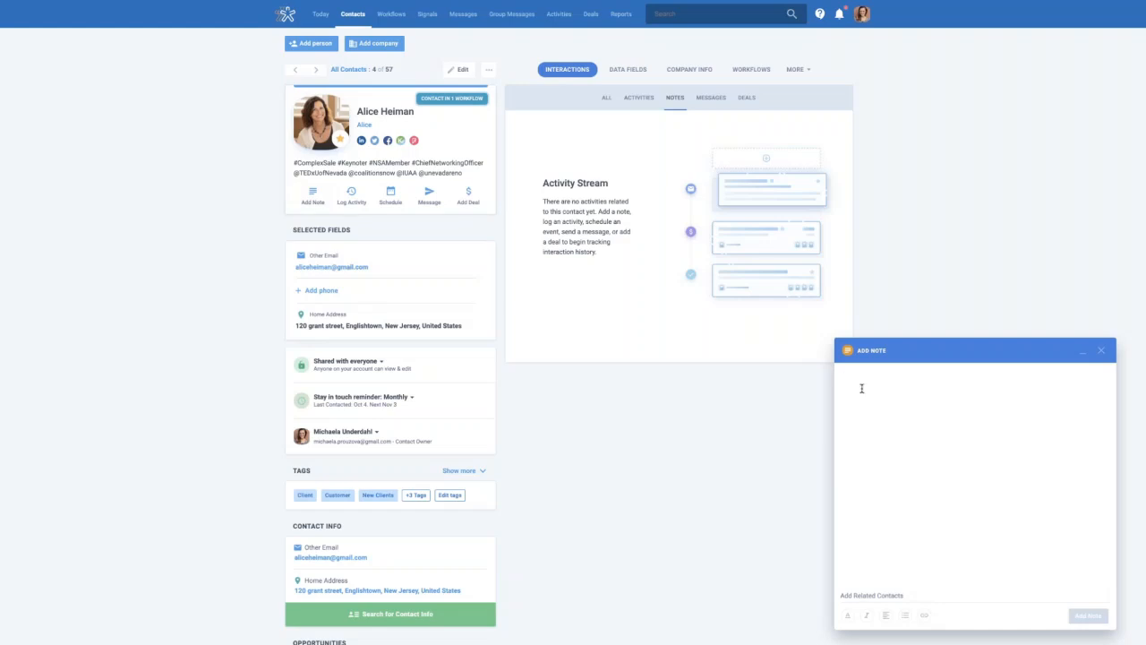
# Save the note 'Had a great convo.' on the contact, then switch to the Messages view
pyautogui.write('Had a great ac')
pyautogui.press('BackSpace')
pyautogui.press('BackSpace')
pyautogui.write('convo.')
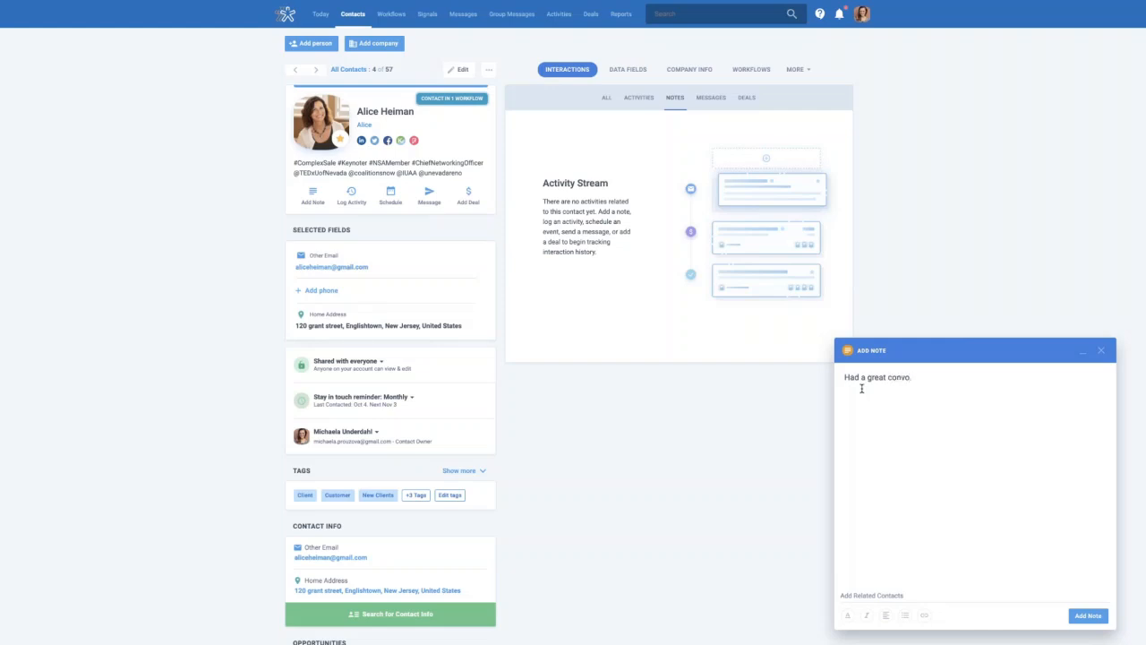
pyautogui.click(1091, 616)
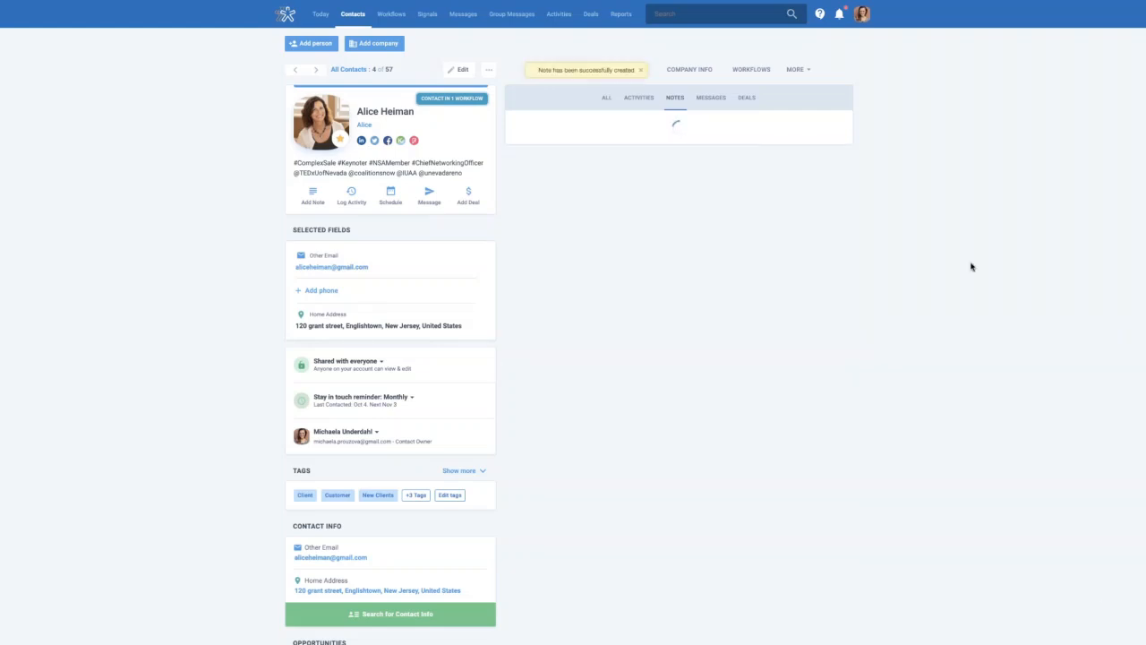
pyautogui.click(549, 122)
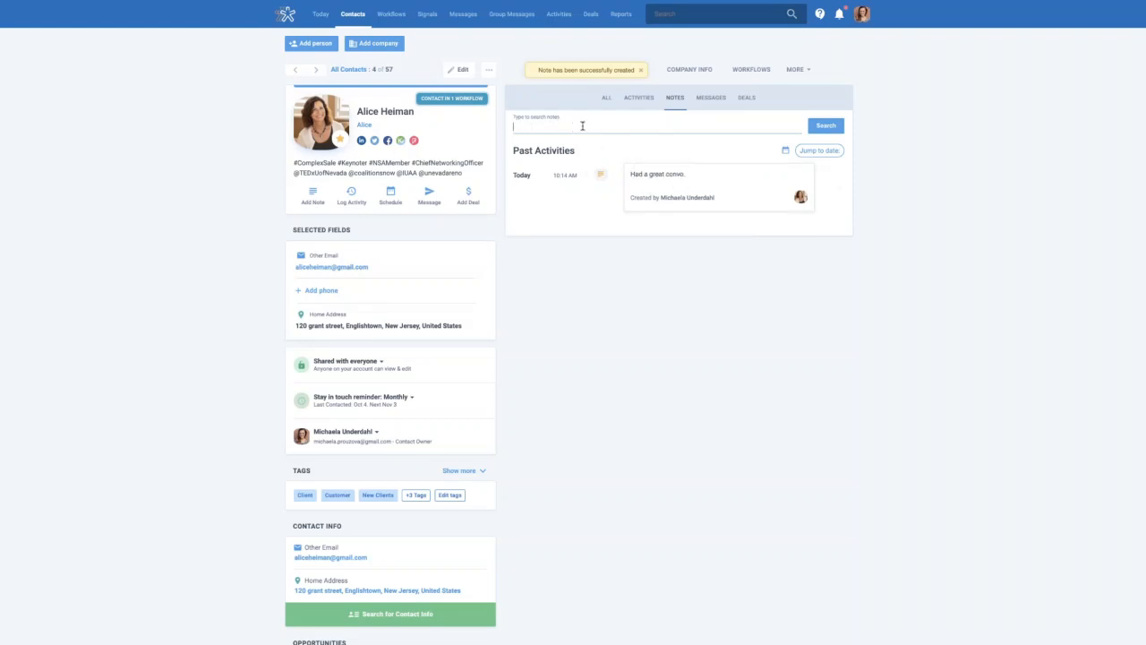
pyautogui.click(715, 100)
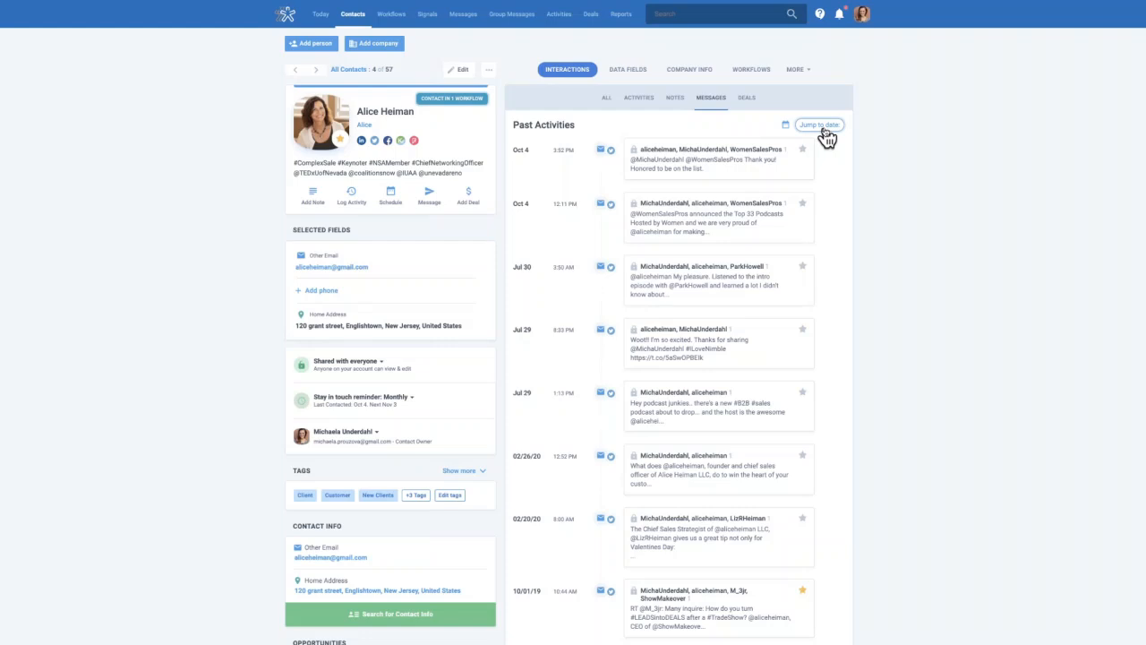
# Check the contact's Deals and the More field groups, then open the Data Fields Programs sub-tab
pyautogui.click(747, 98)
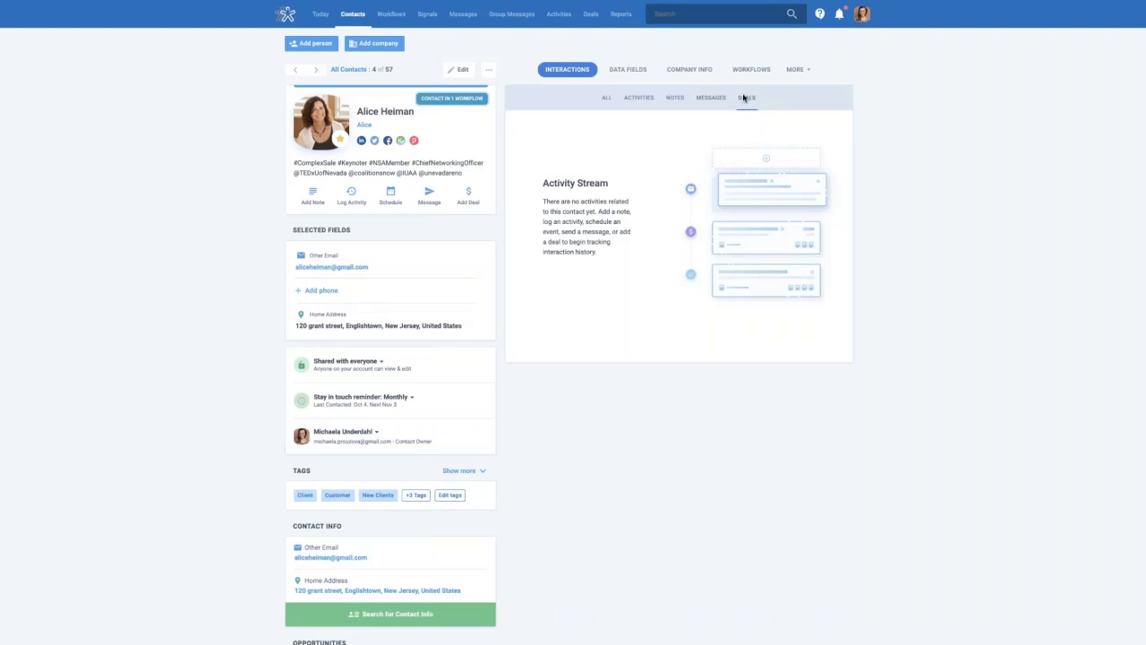
pyautogui.click(629, 76)
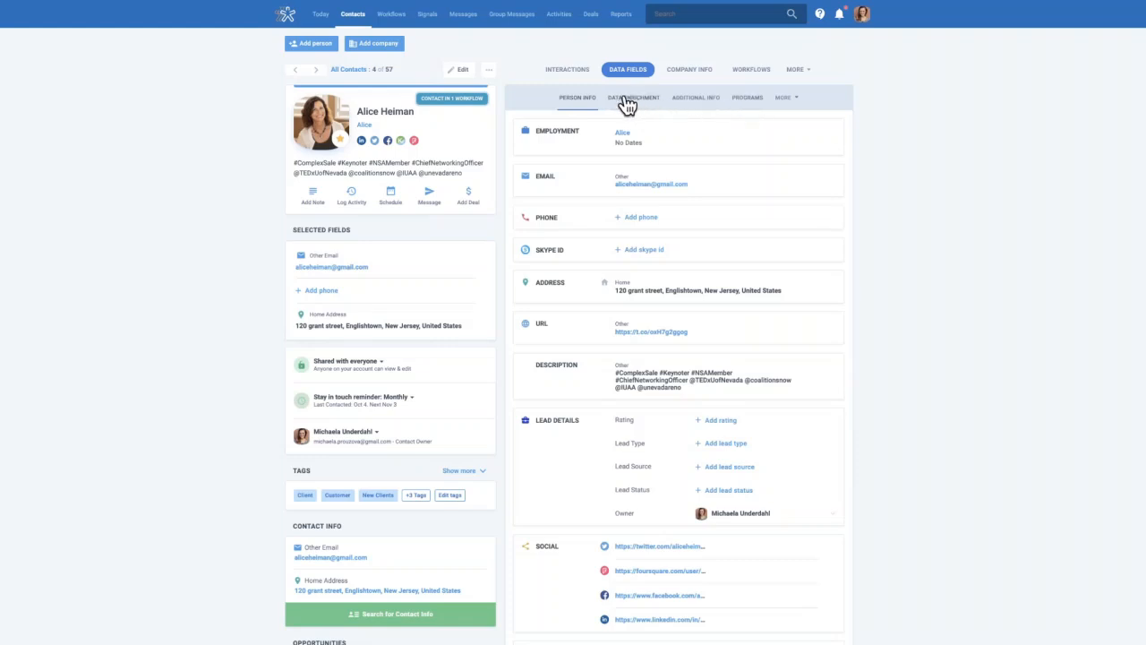
pyautogui.click(796, 105)
pyautogui.click(844, 97)
pyautogui.click(753, 103)
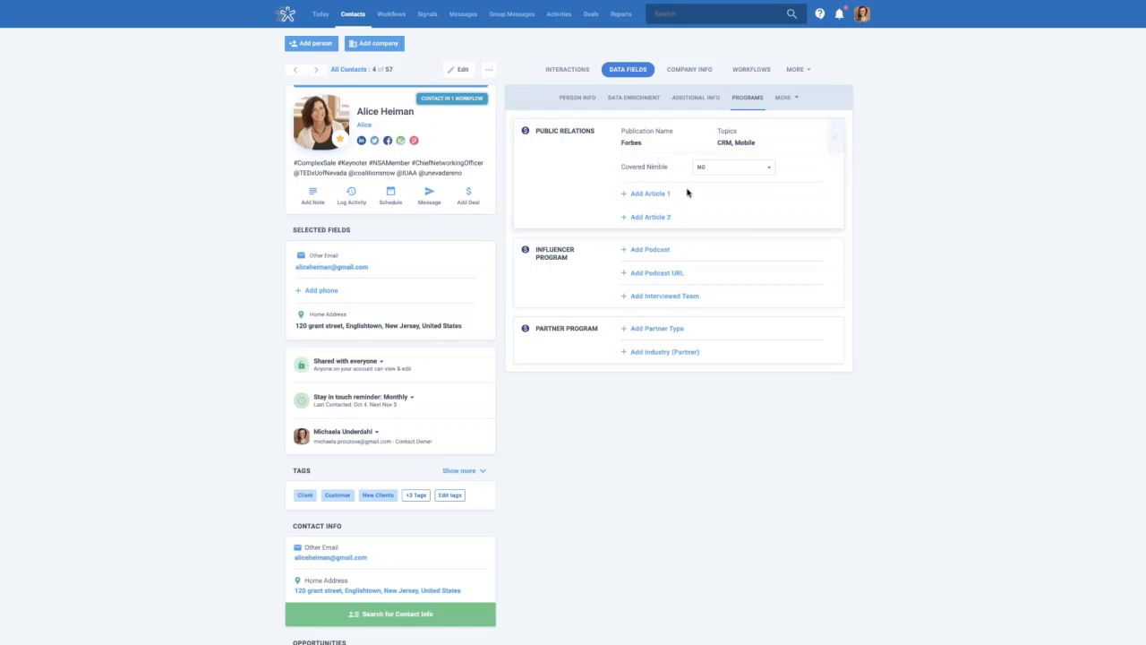
# Put Public Relations and Influencer Program in edit mode, leaving Article 1, Podcast and Podcast URL blank
pyautogui.click(656, 194)
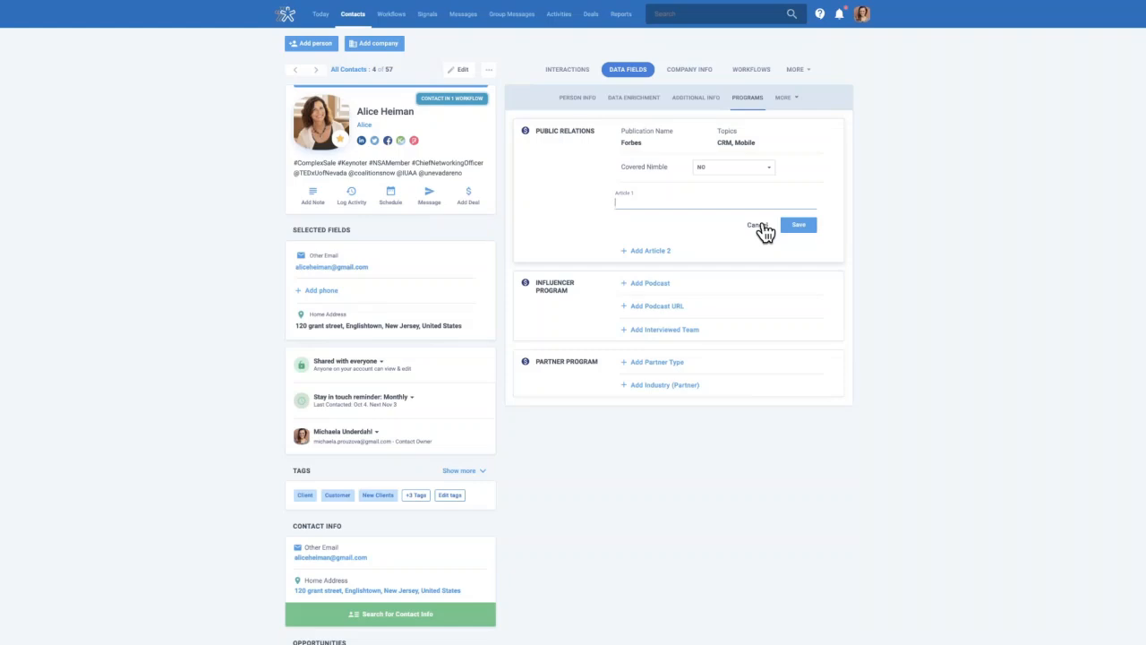
pyautogui.click(847, 169)
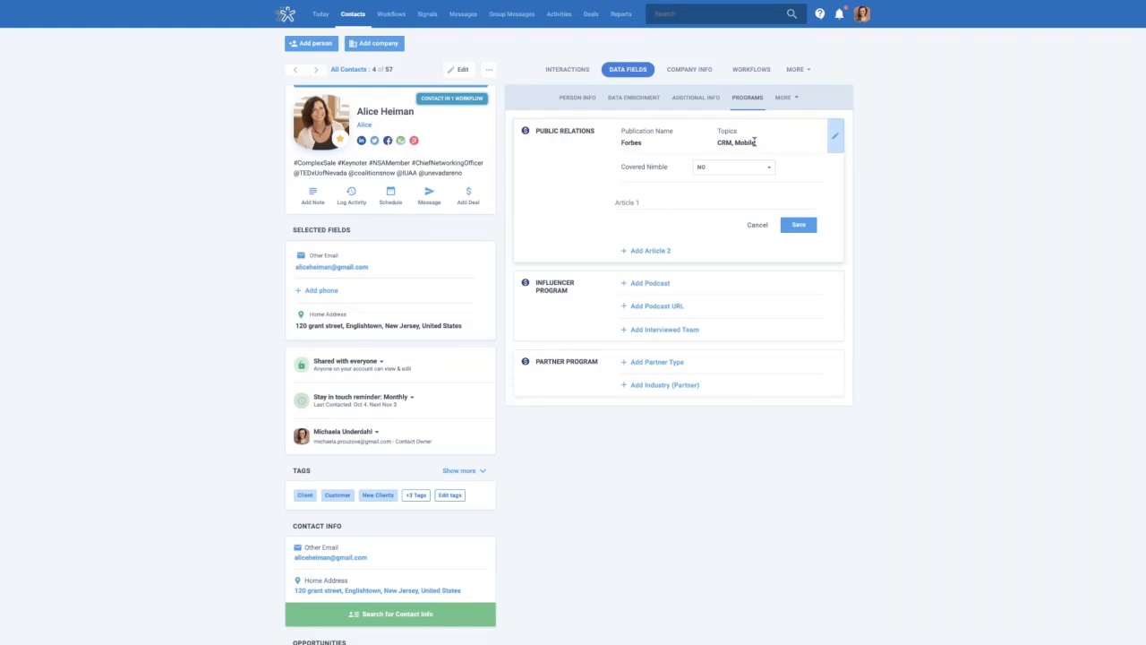
pyautogui.click(668, 306)
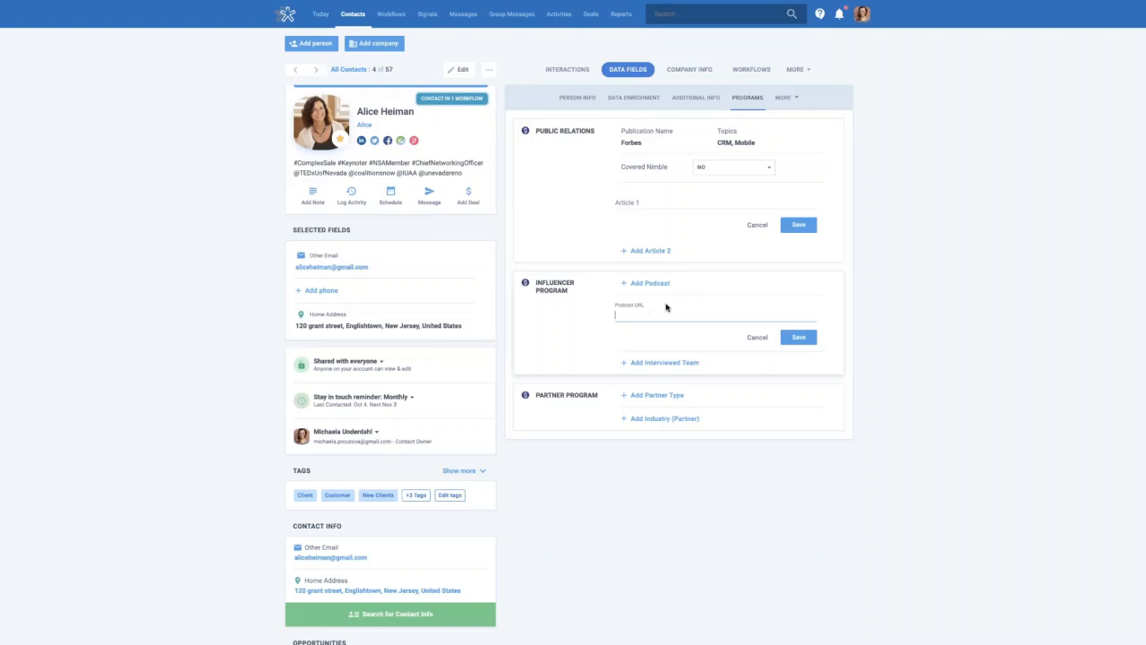
pyautogui.click(667, 294)
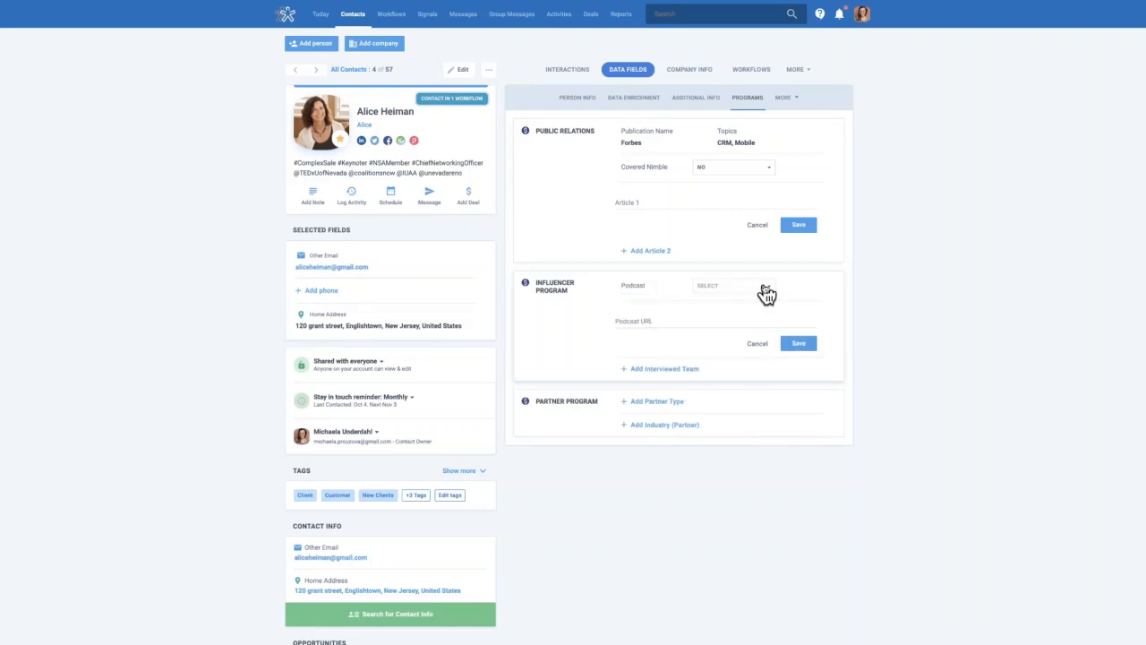
pyautogui.click(769, 293)
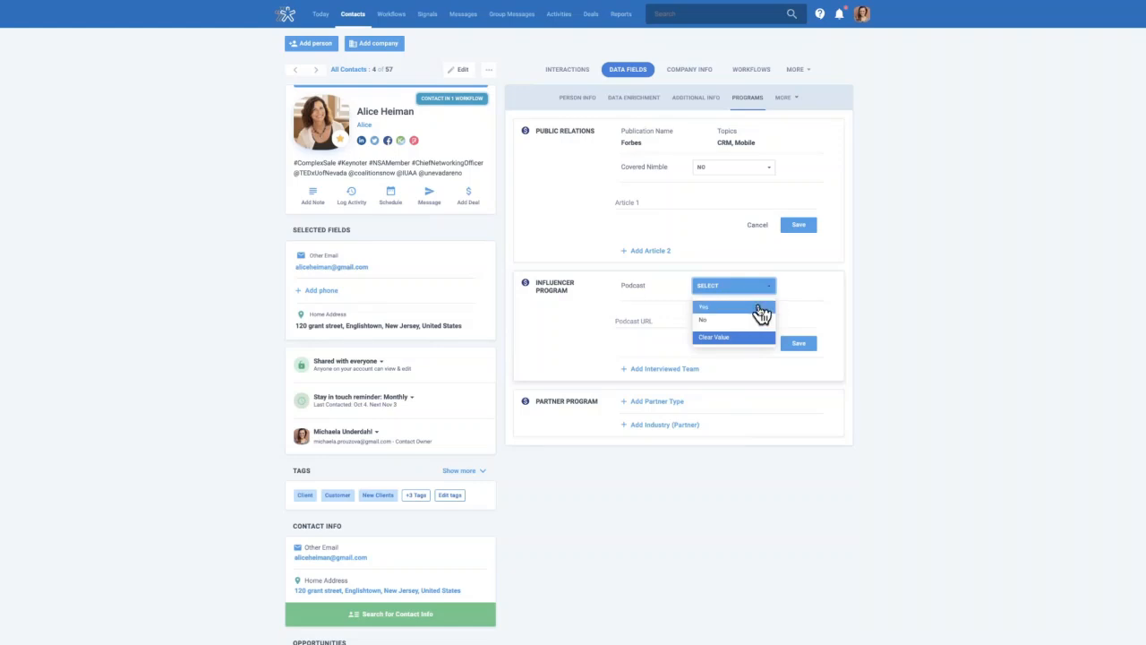
pyautogui.click(838, 288)
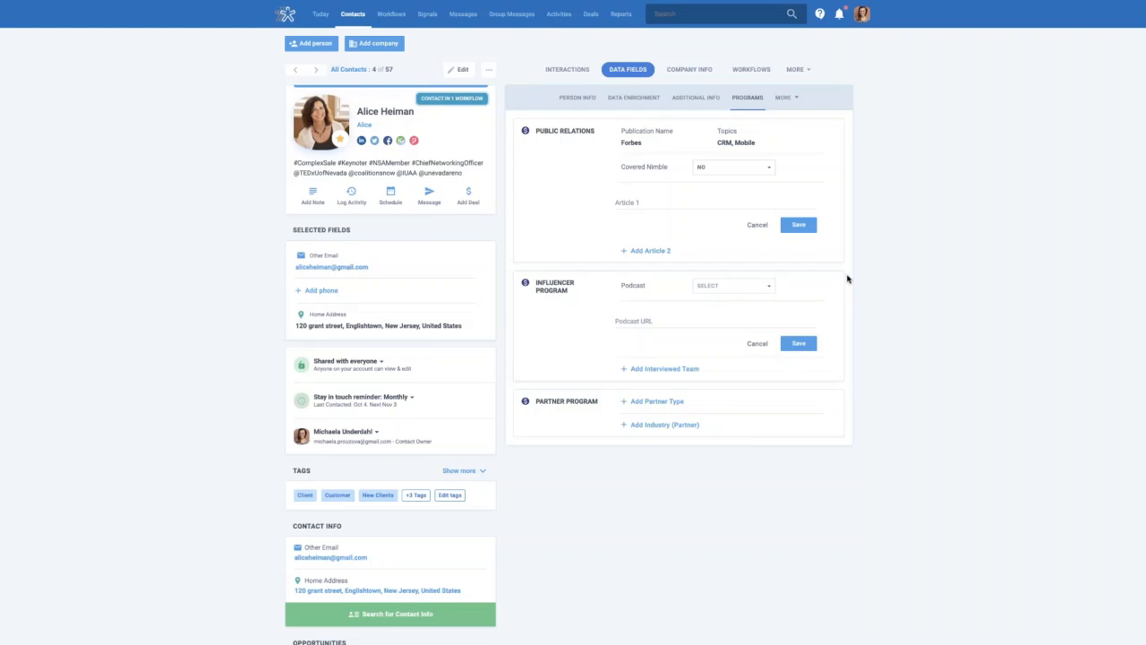
pyautogui.click(769, 286)
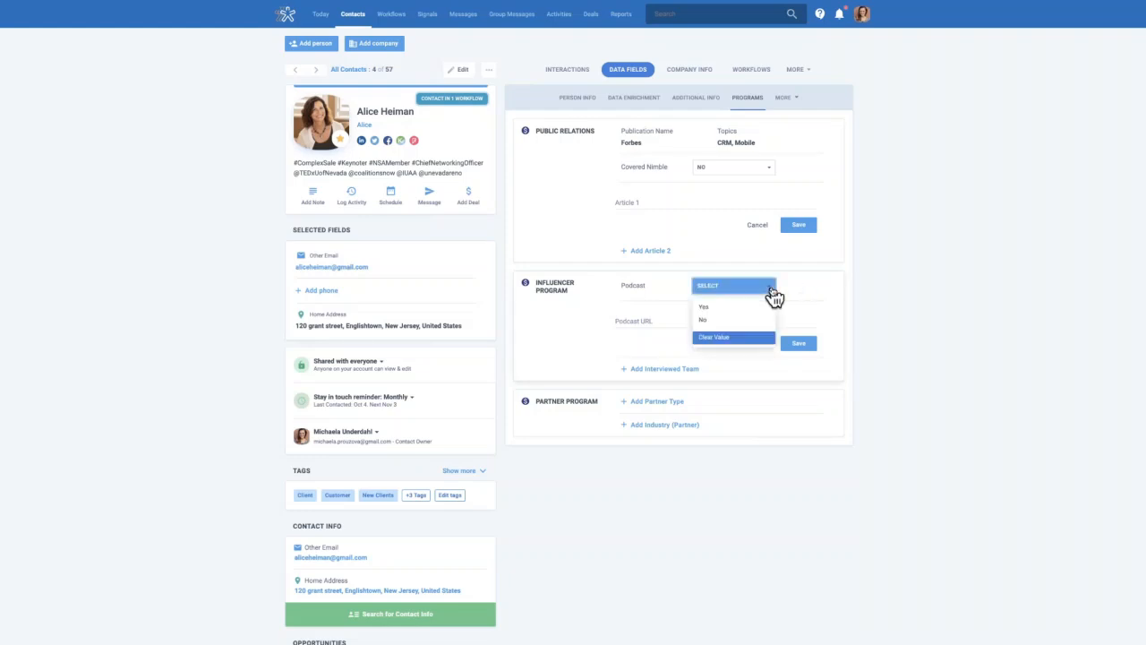
pyautogui.click(848, 288)
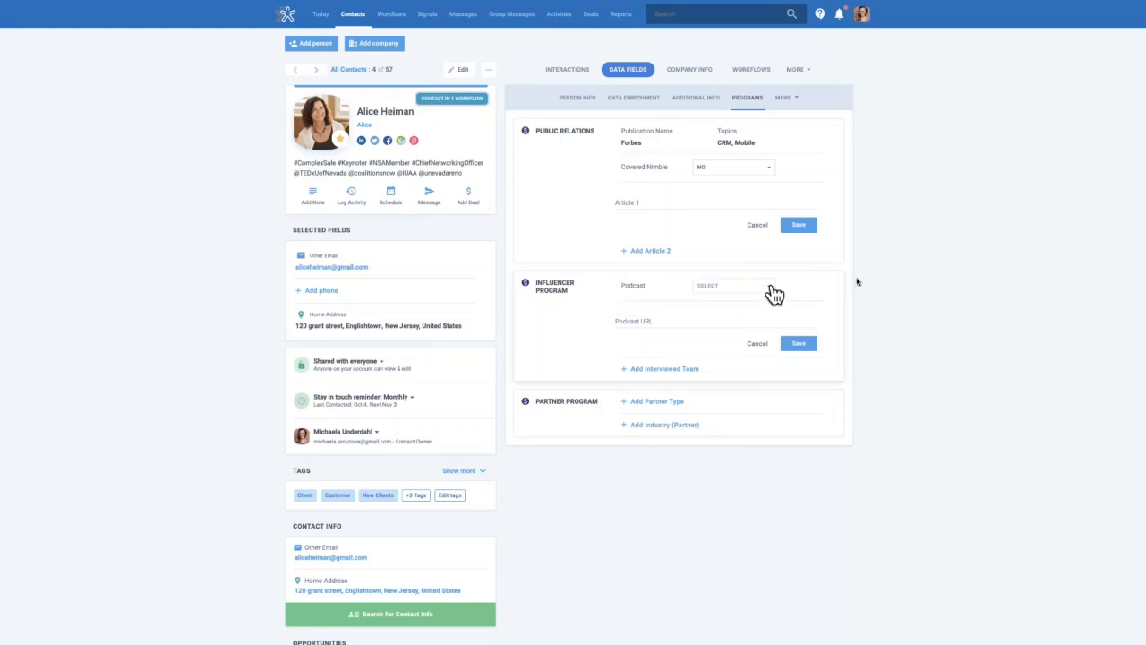
# Look over the Customer Info fields, start a blank OP-100 entry, then return to Programs
pyautogui.click(799, 100)
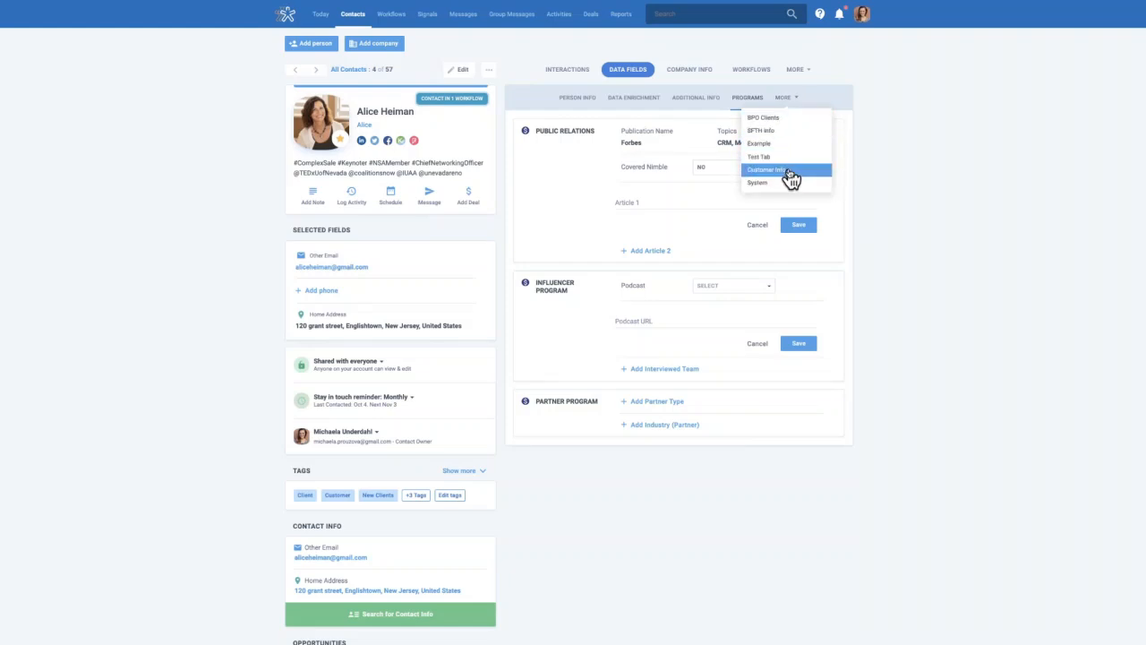
pyautogui.click(790, 172)
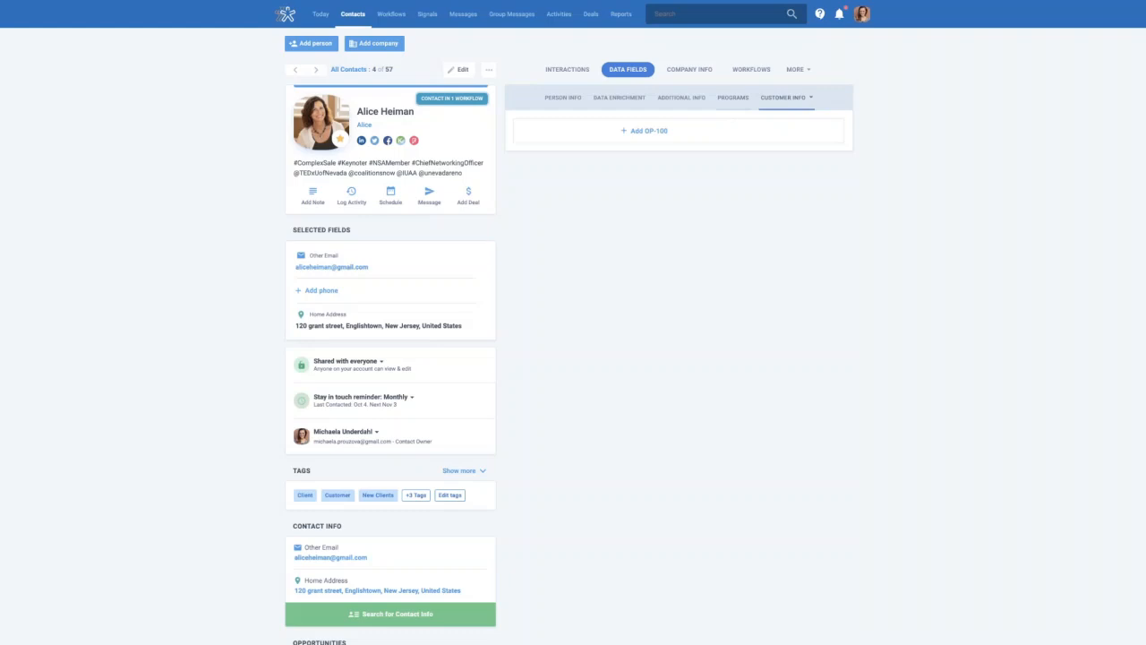
pyautogui.click(635, 131)
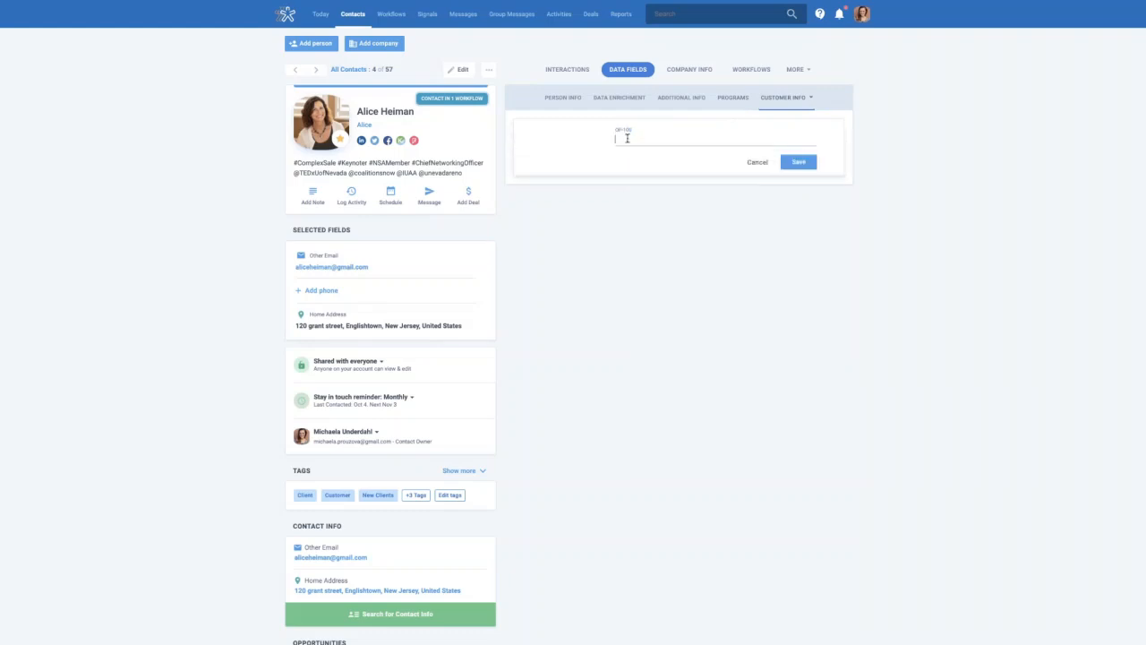
pyautogui.click(734, 101)
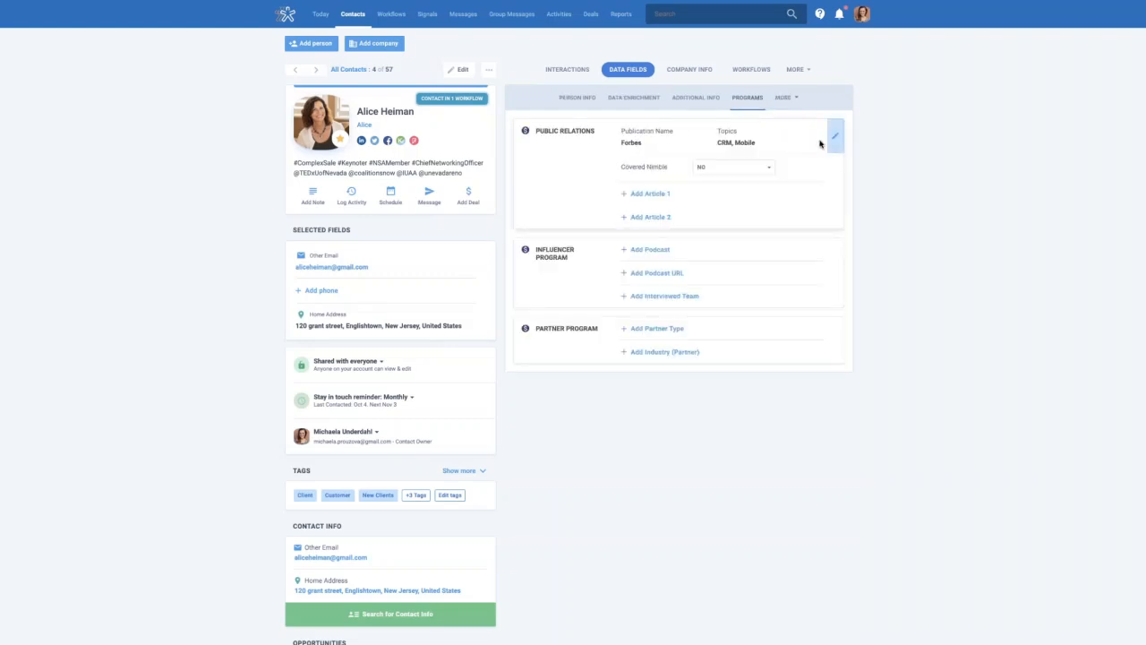
# Save the Public Relations details (Forbes; topics CRM, Mobile) and bring up the account menu
pyautogui.click(833, 148)
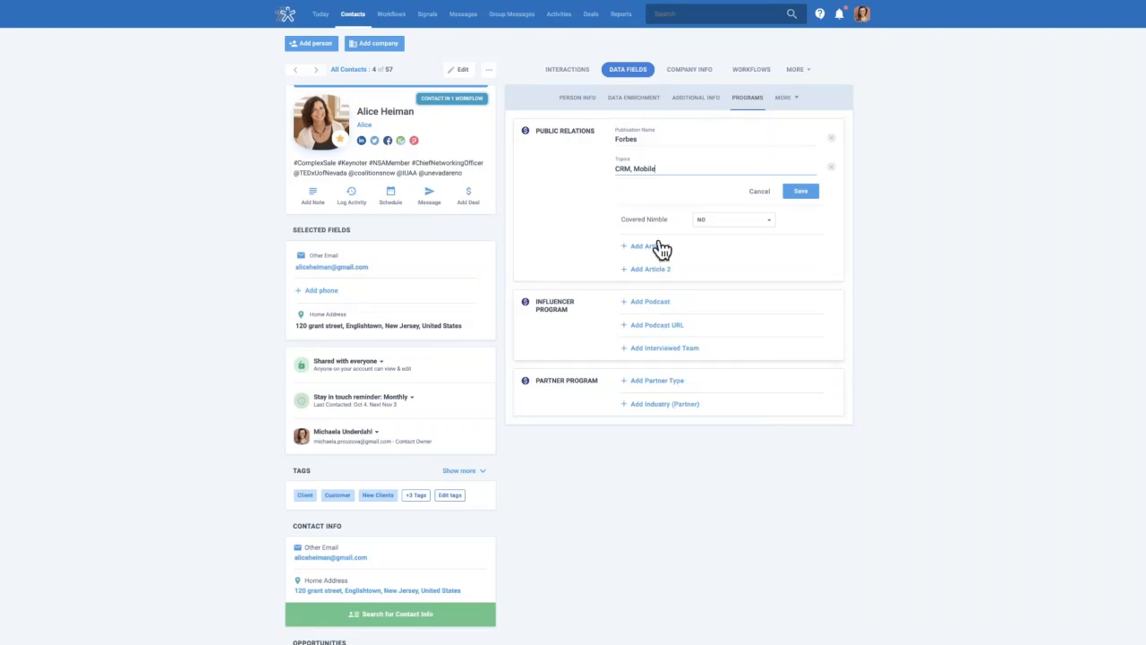
pyautogui.click(758, 193)
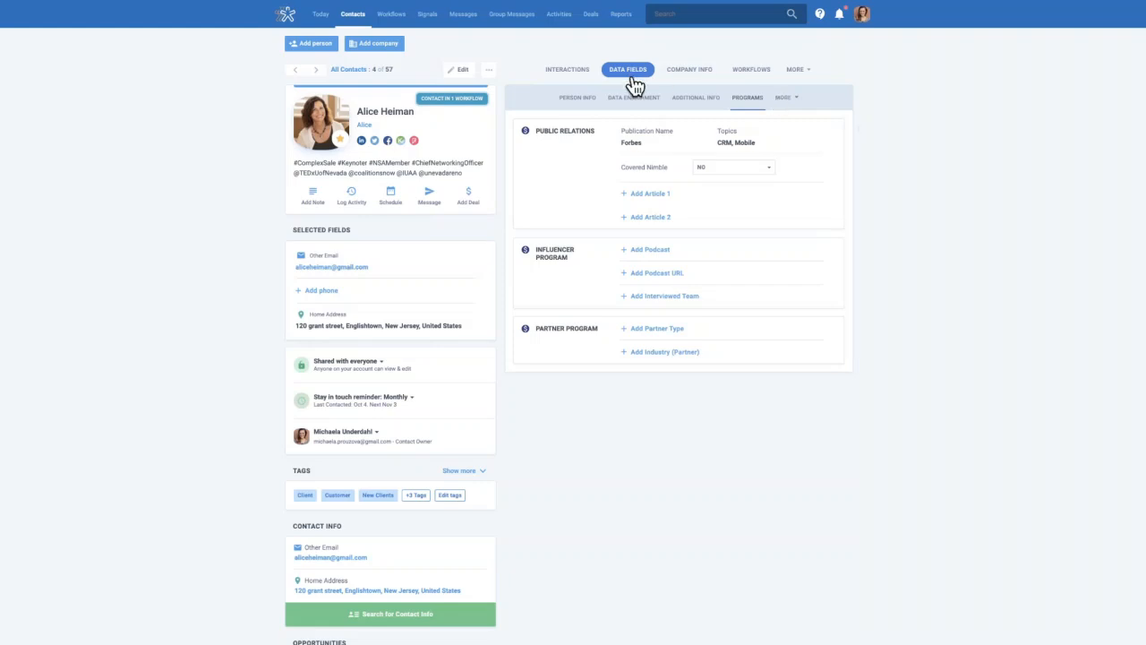
pyautogui.click(864, 22)
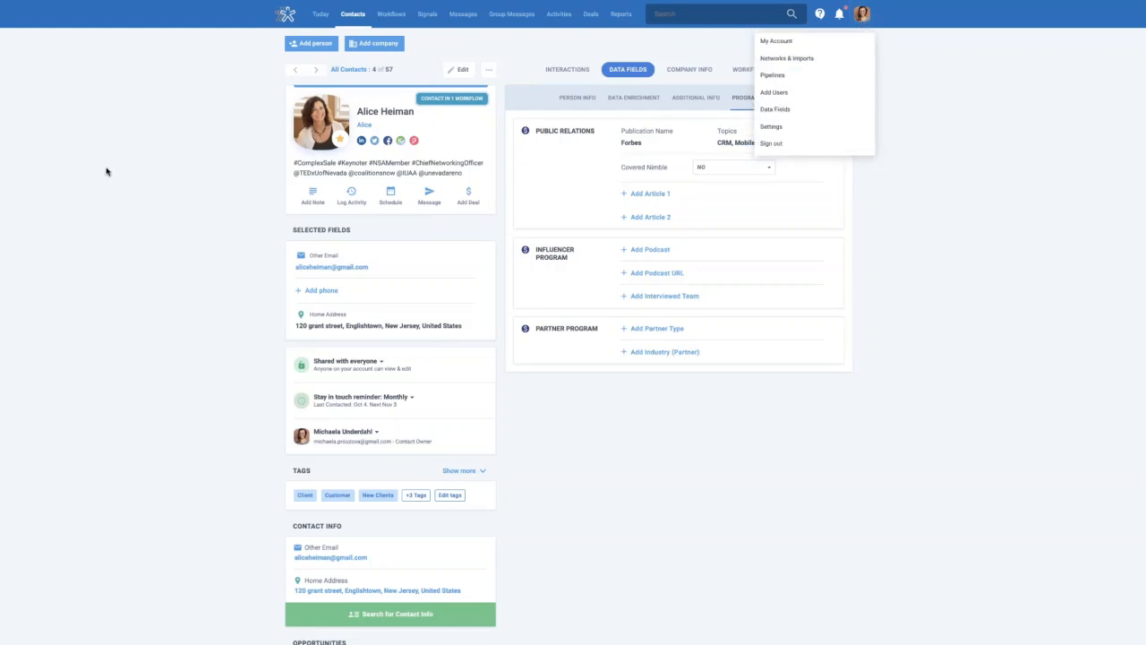
# In Custom Fields Settings, add the tab 'Test Webinar Tab' displayed on People & Companies
pyautogui.click(792, 115)
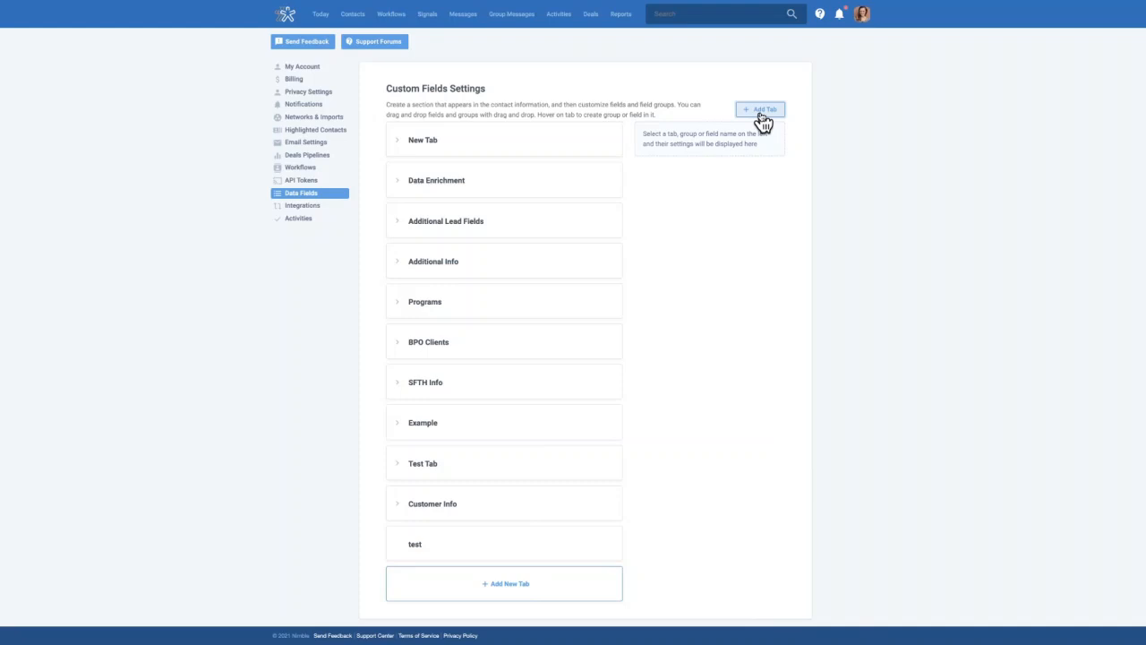
pyautogui.click(761, 116)
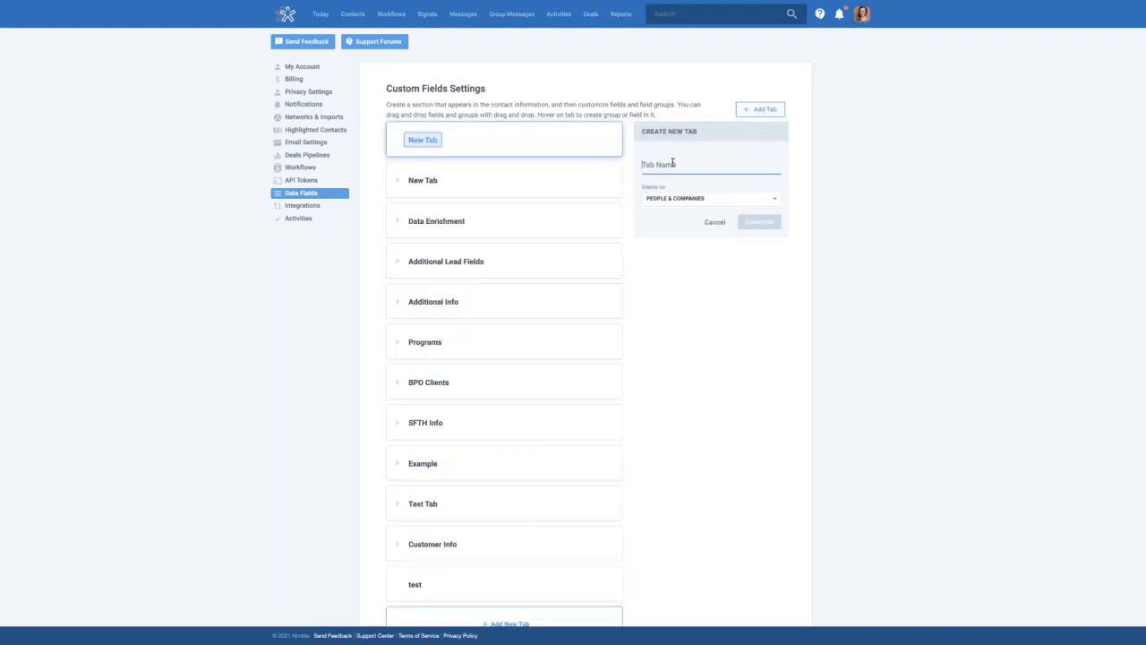
pyautogui.write('Test T')
pyautogui.press('BackSpace')
pyautogui.write('Webinar')
pyautogui.press('BackSpace')
pyautogui.press('BackSpace')
pyautogui.press('BackSpace')
pyautogui.press('BackSpace')
pyautogui.write('inar Tab')
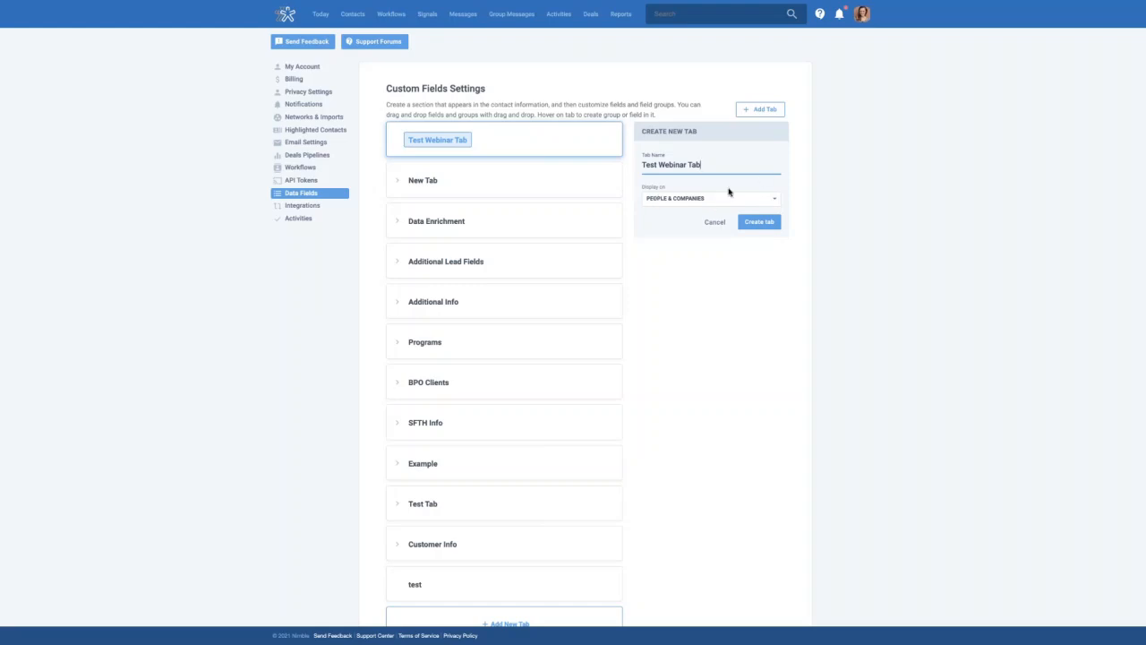
pyautogui.click(659, 199)
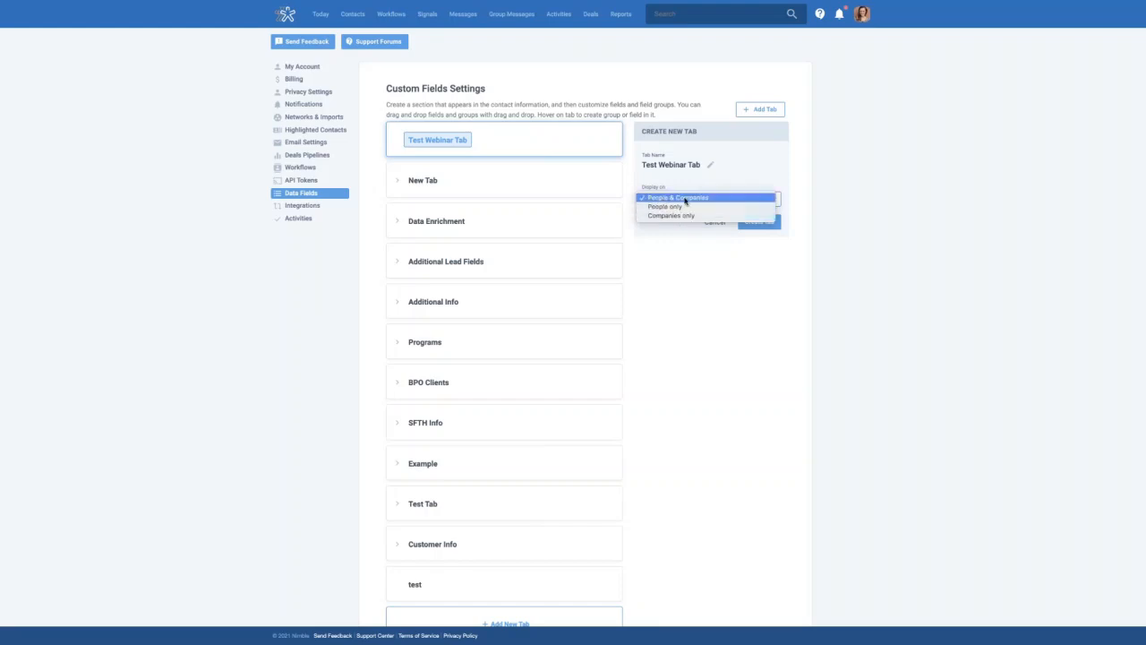
pyautogui.click(677, 198)
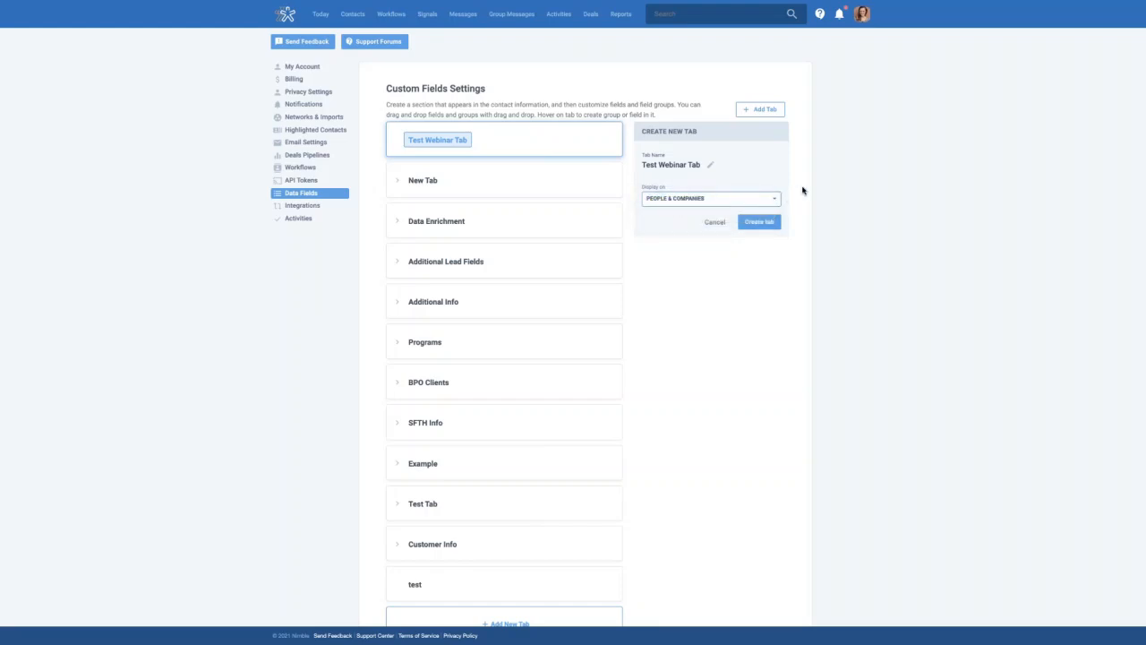
pyautogui.click(758, 223)
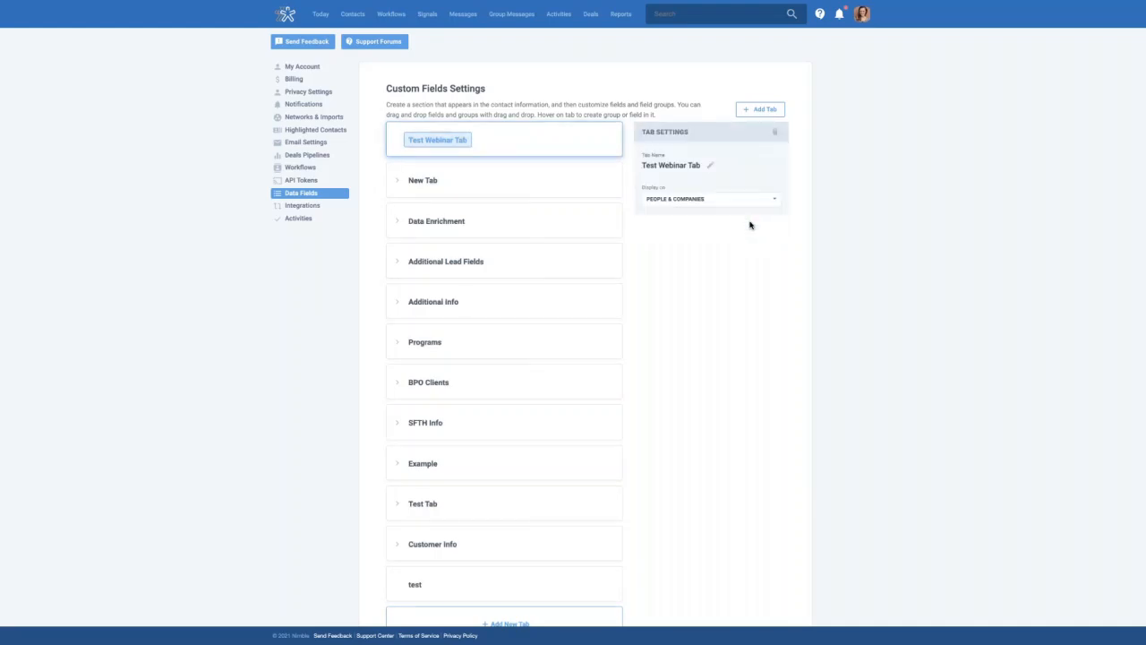
# Add a group named 'Group 1' to the Test Webinar Tab
pyautogui.moveTo(541, 151)
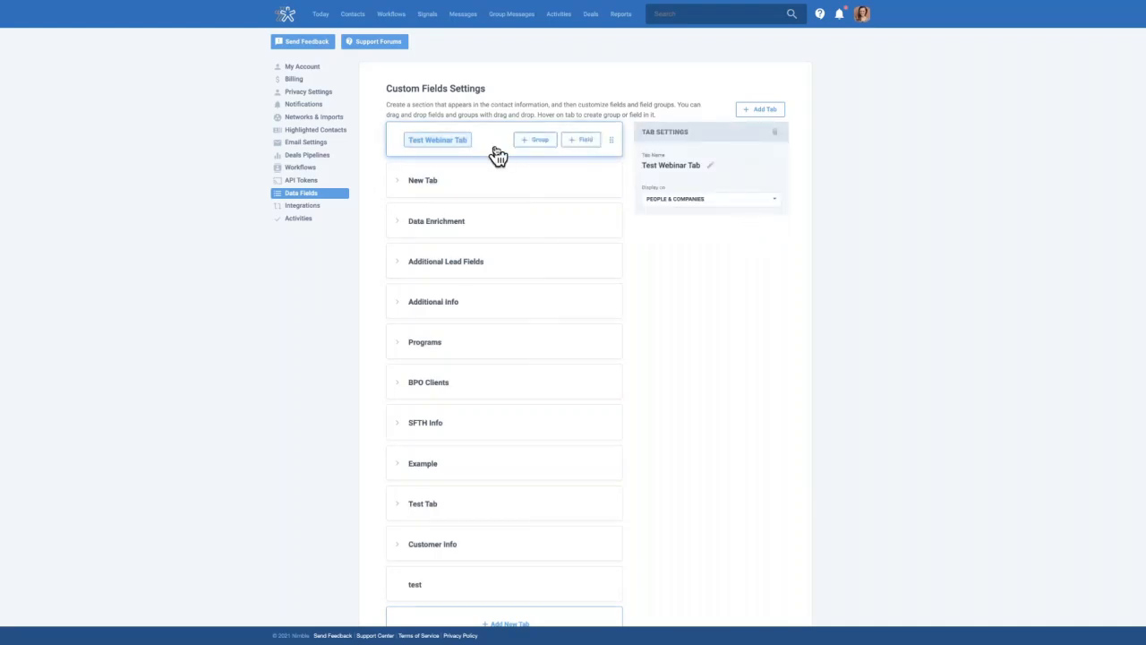
pyautogui.click(540, 149)
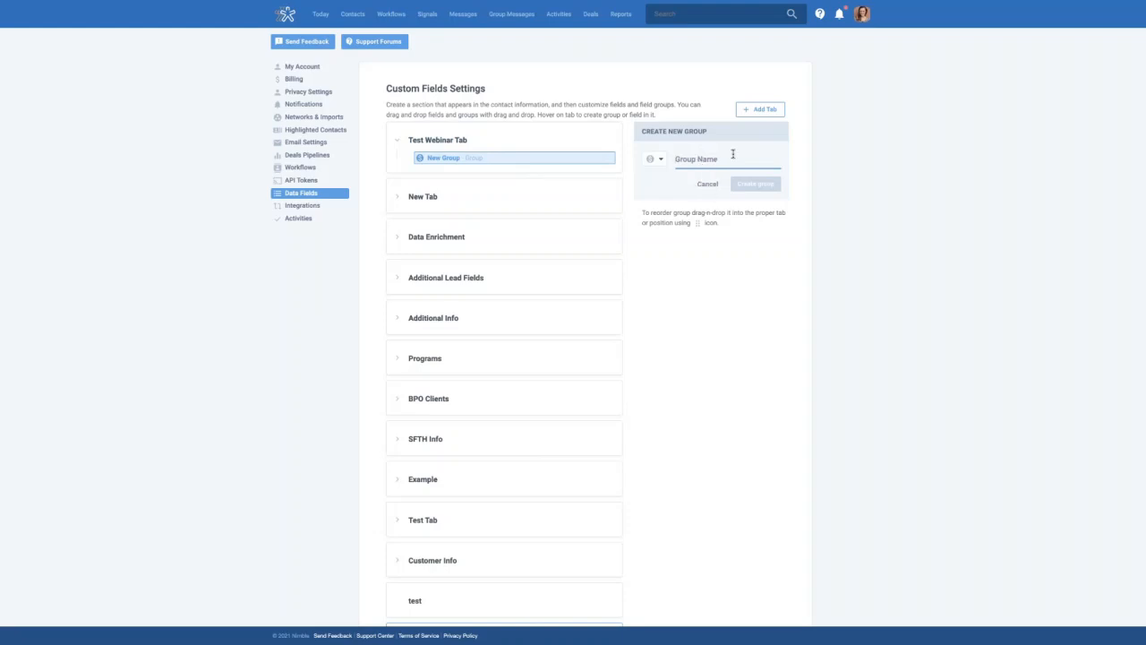
pyautogui.write('Group 1')
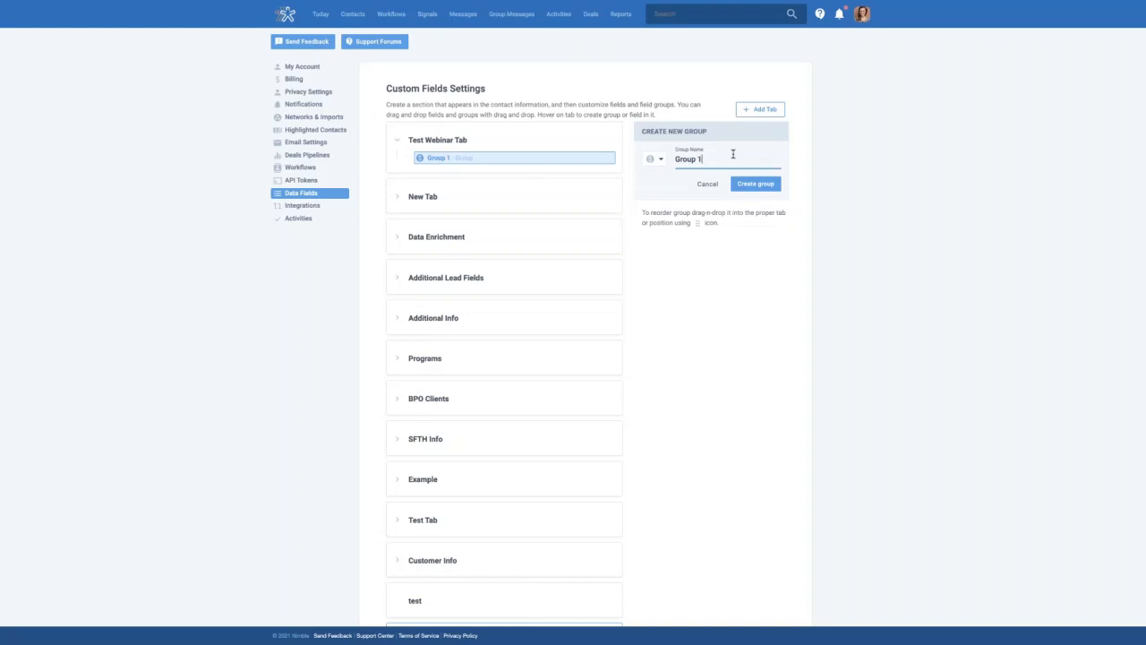
pyautogui.click(755, 183)
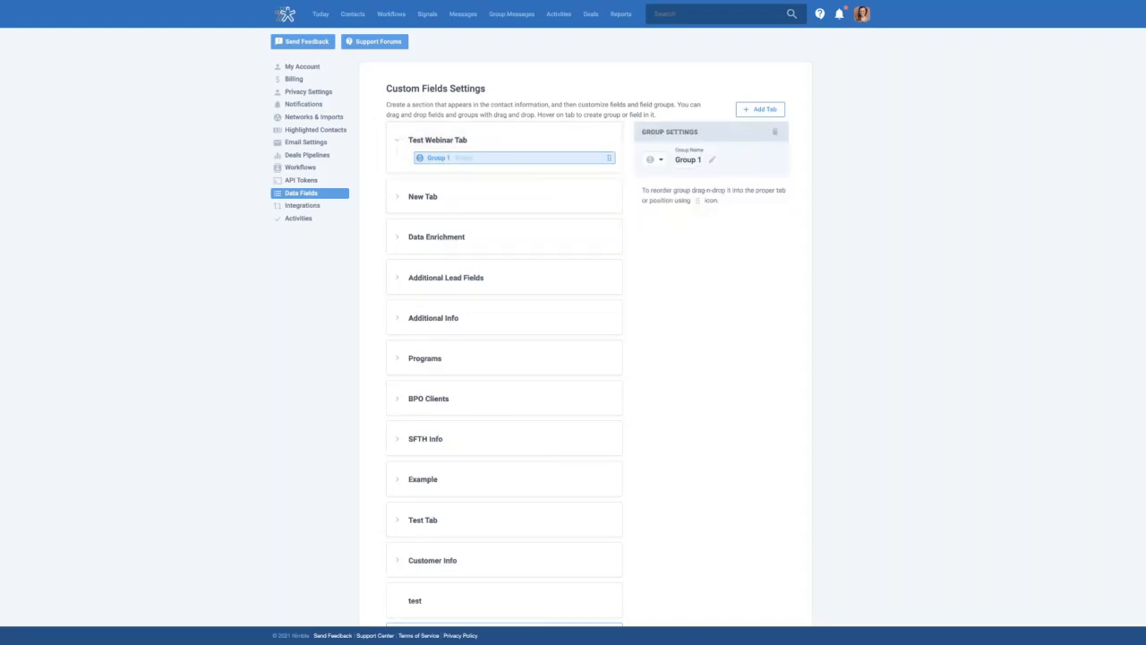
# Add a second group named 'Group 2' to the Test Webinar Tab
pyautogui.click(581, 141)
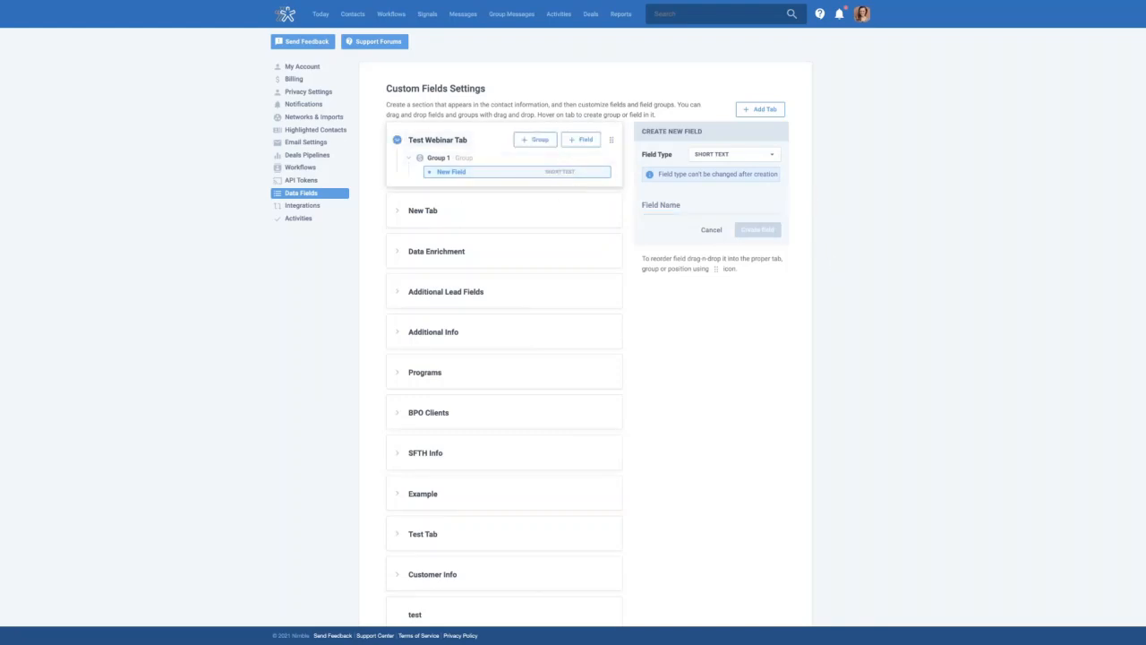
pyautogui.click(536, 142)
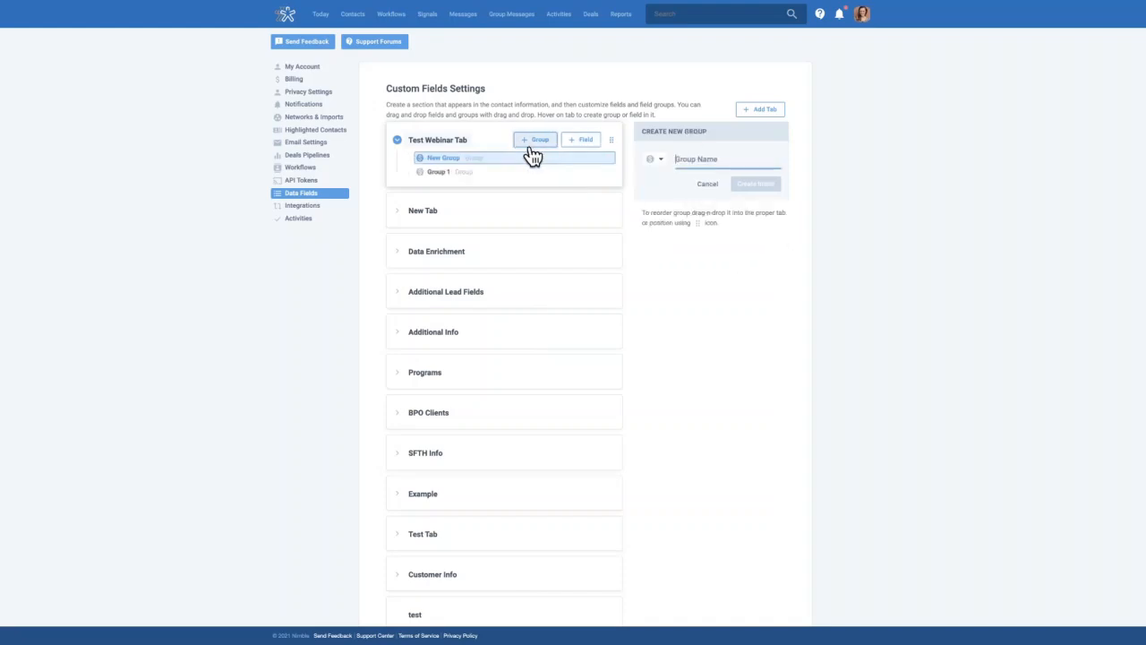
pyautogui.click(714, 161)
pyautogui.write('Gro')
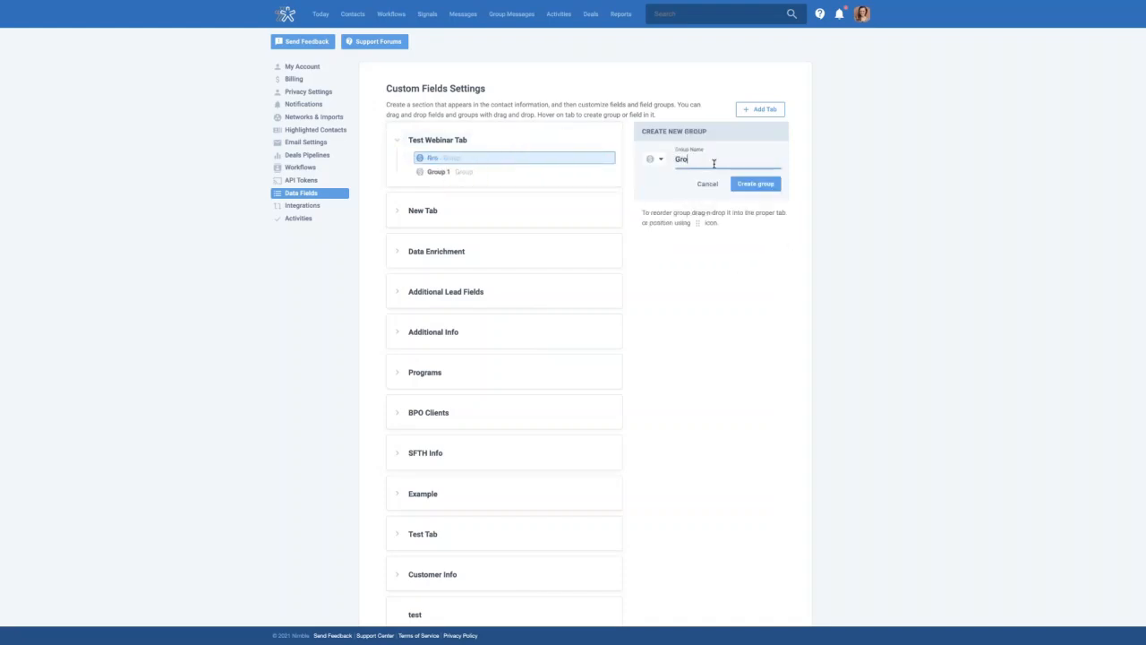
pyautogui.write('up 2')
pyautogui.click(757, 185)
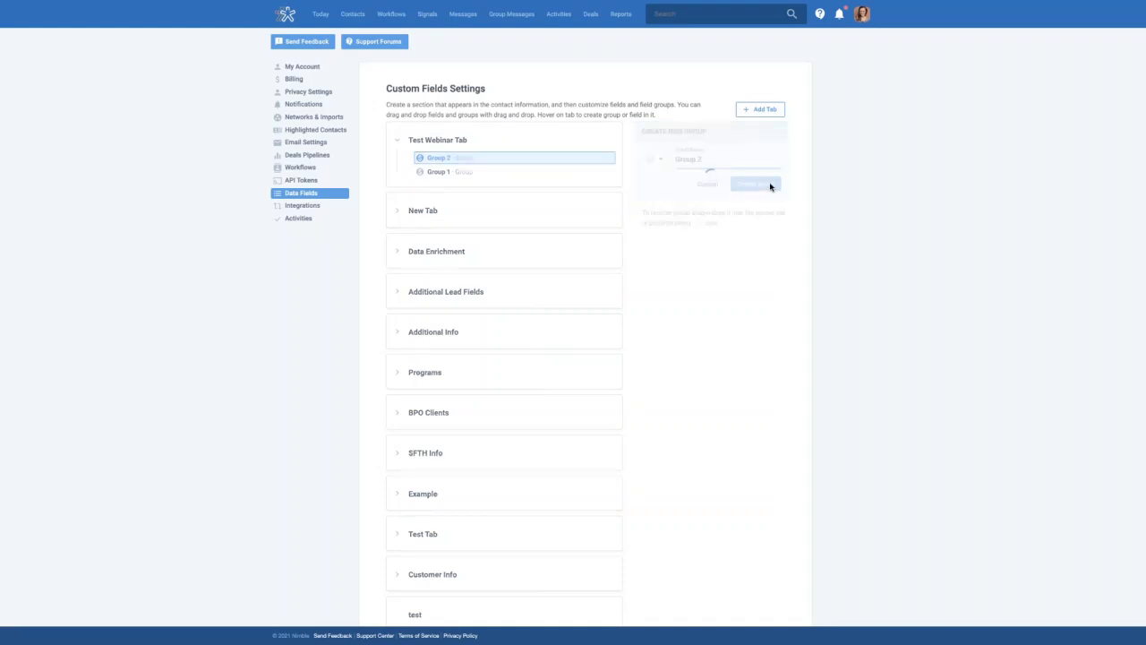
# Select Group 1 and start a new field under it
pyautogui.click(486, 173)
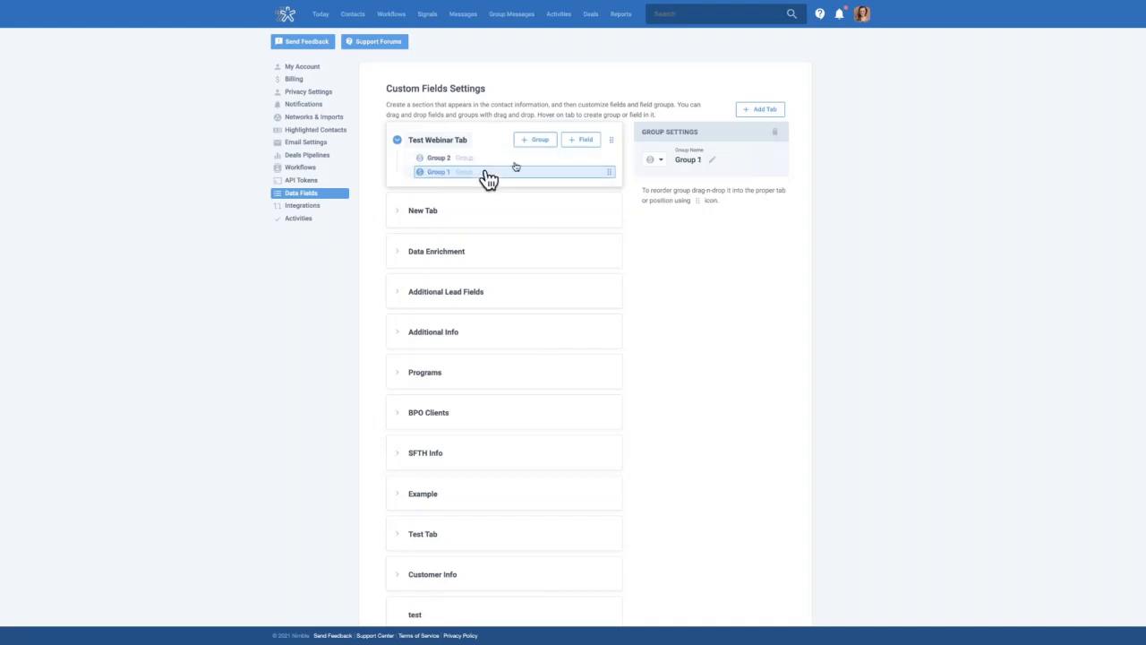
pyautogui.click(582, 140)
pyautogui.click(537, 185)
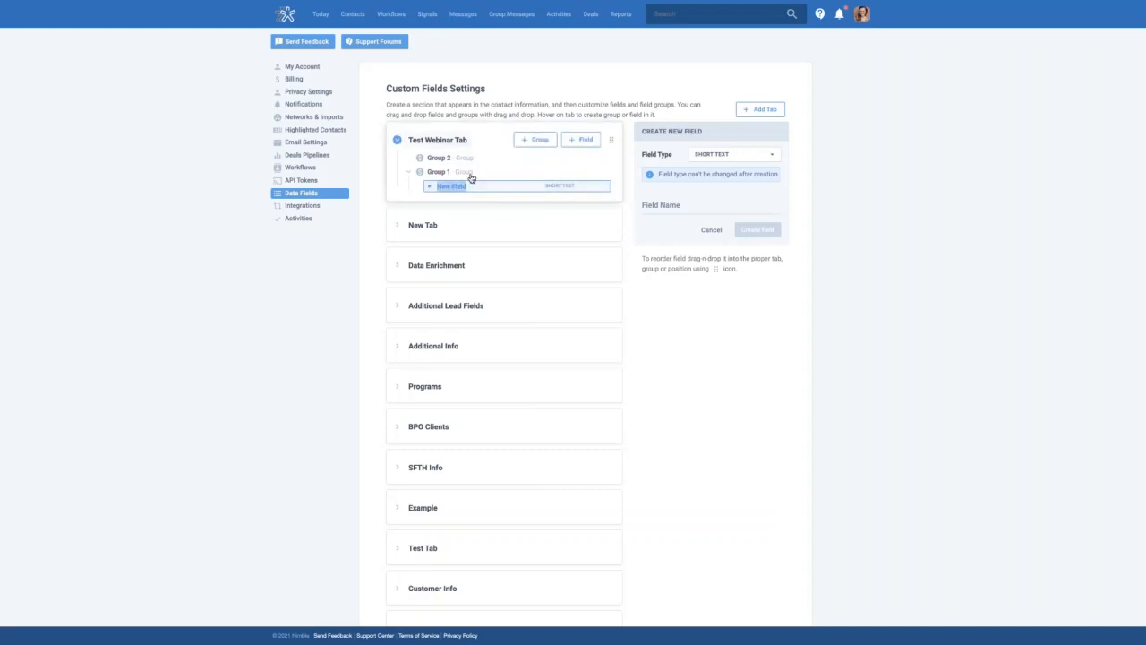
# Discard the unfinished field, start a fresh Group 1 field, and show its field type list
pyautogui.click(712, 230)
pyautogui.click(601, 174)
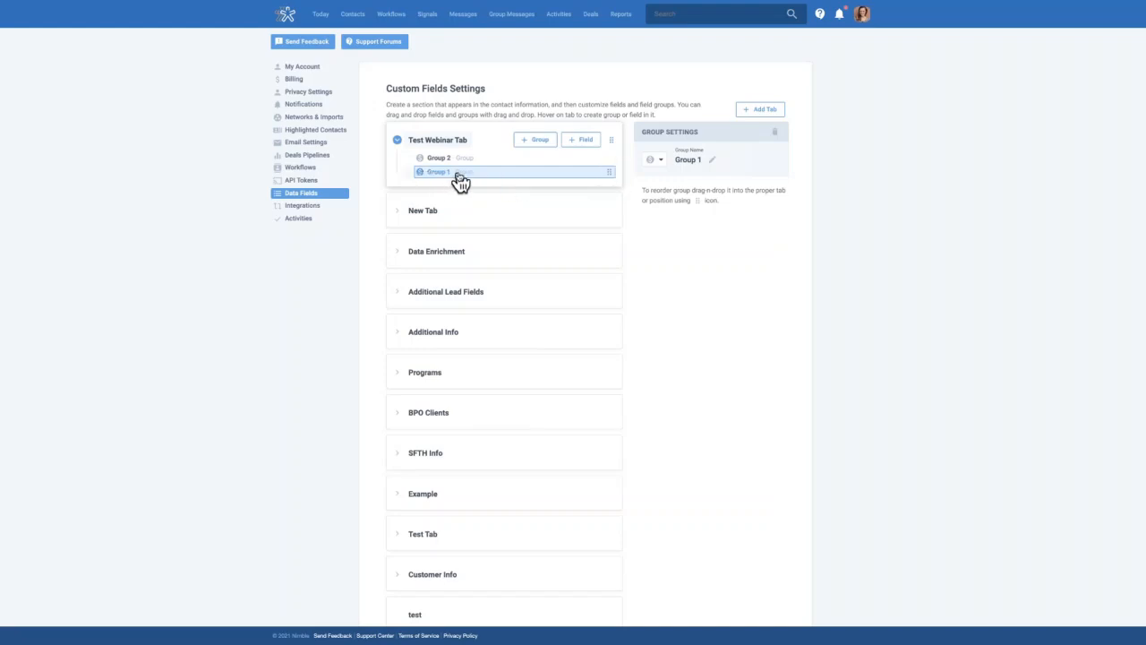
pyautogui.click(463, 160)
pyautogui.click(474, 173)
pyautogui.click(584, 141)
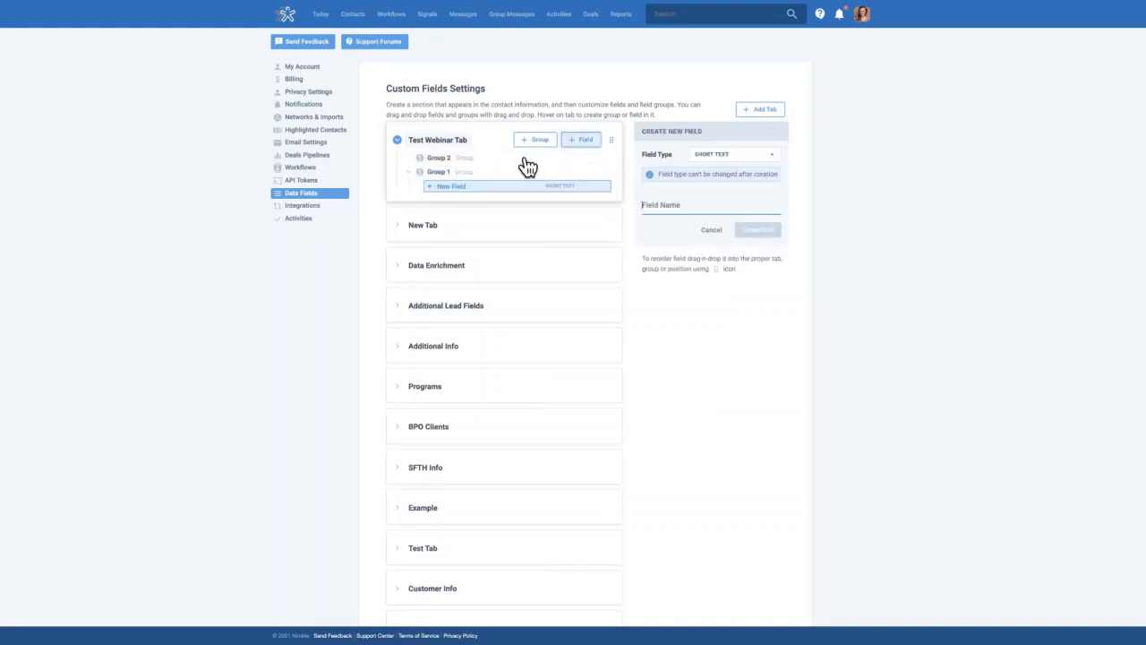
pyautogui.click(740, 157)
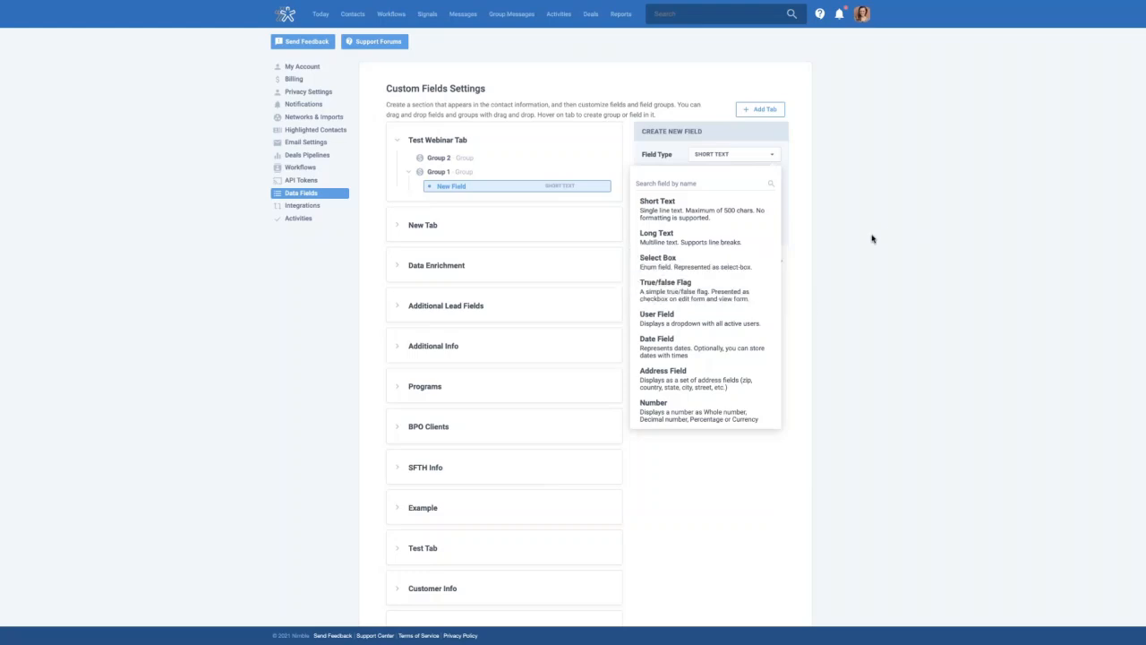
# Create a Short Text field named 'Customer Name' in Group 1
pyautogui.click(689, 217)
pyautogui.click(660, 203)
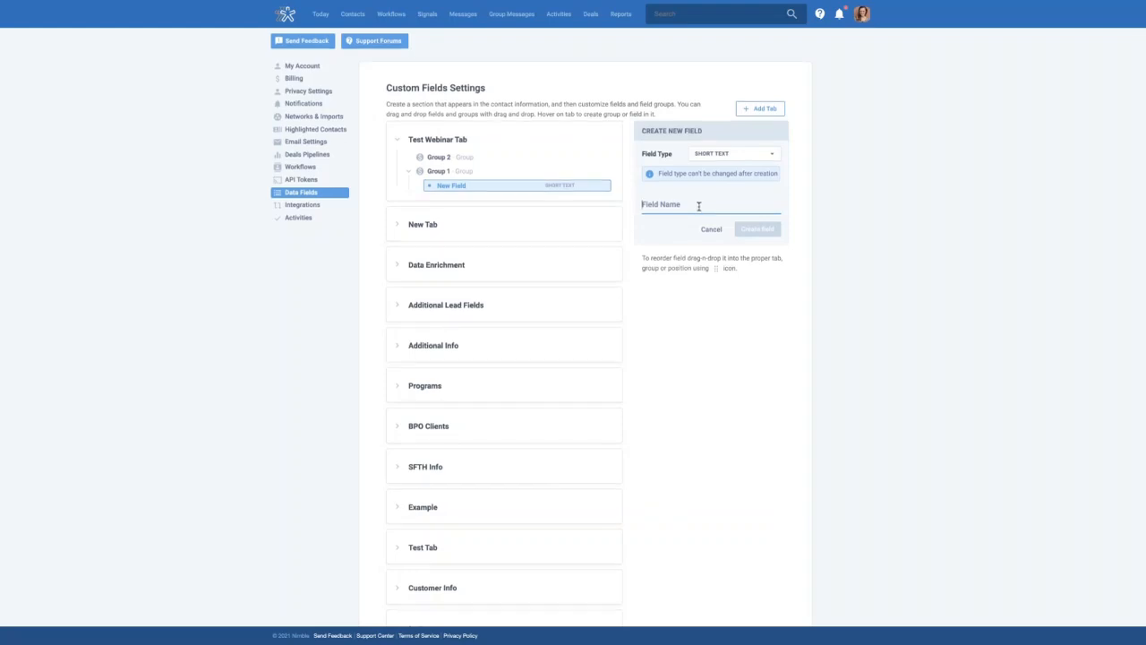
pyautogui.scroll(-1, 701, 205)
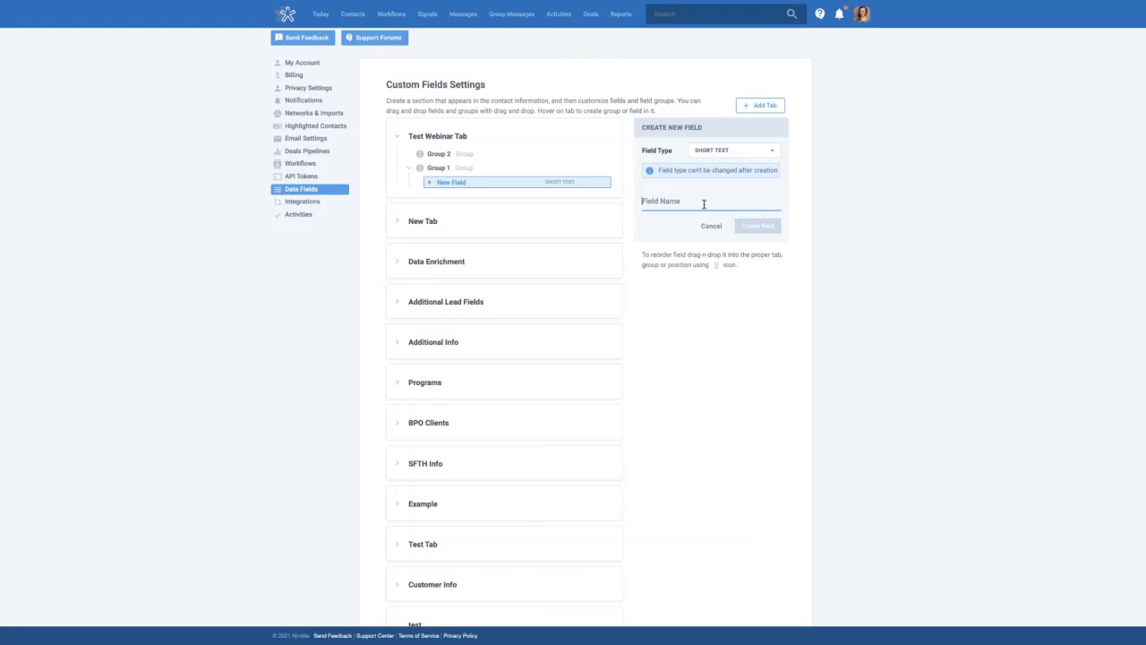
pyautogui.write('Customer Name')
pyautogui.click(756, 224)
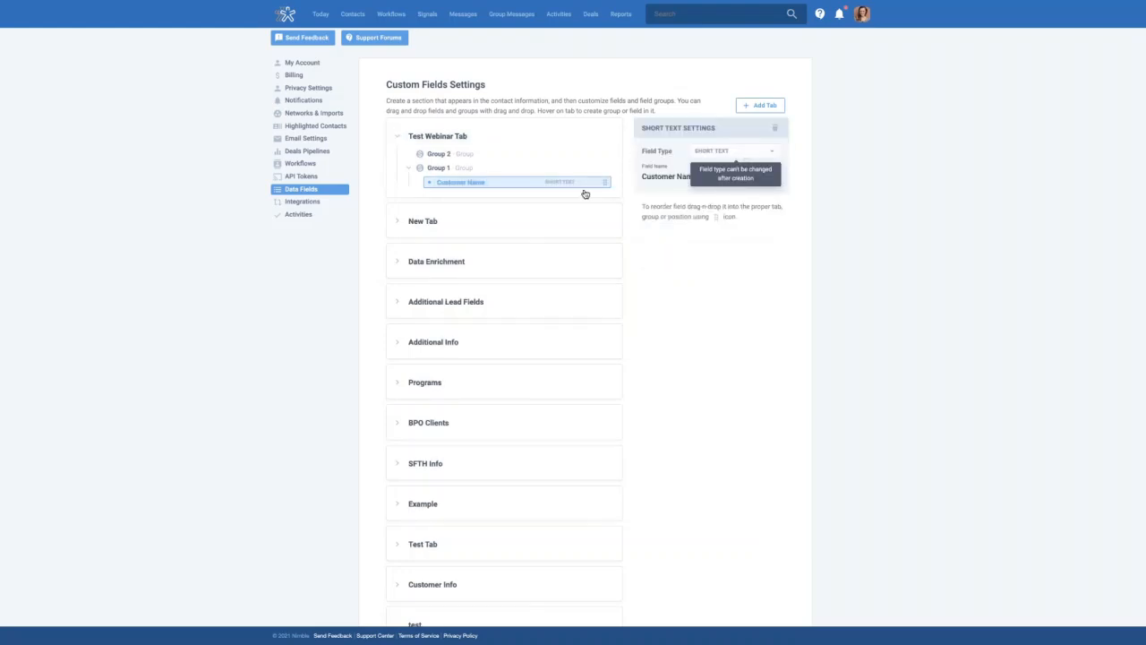
# Create a Long Text field named 'Customer Quote' in Group 1
pyautogui.click(582, 138)
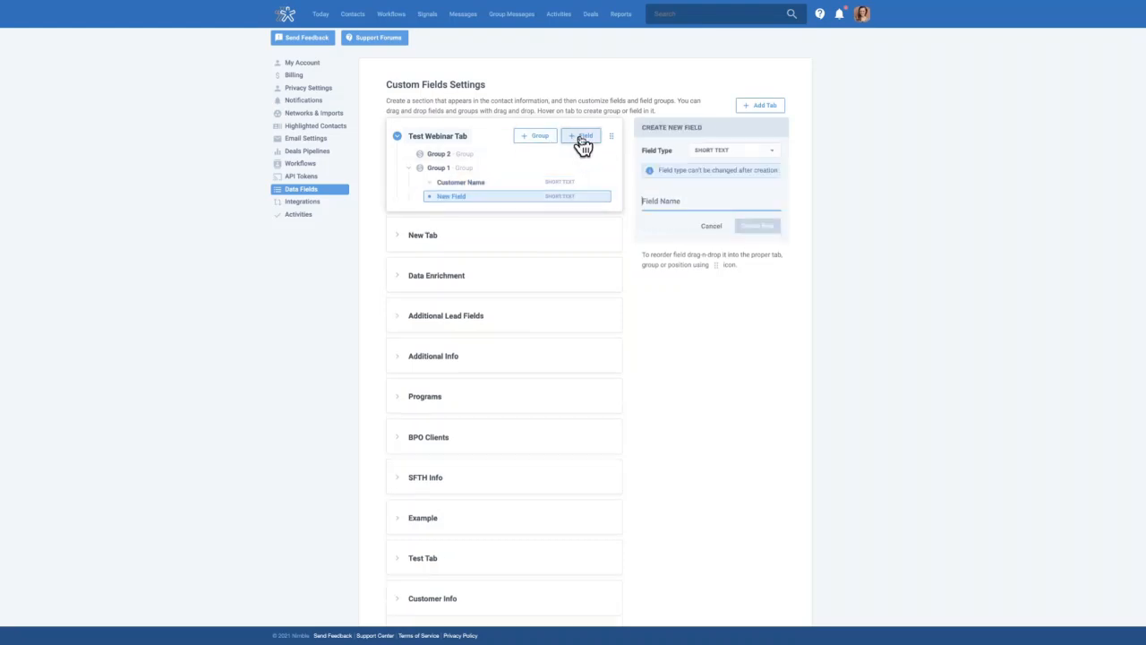
pyautogui.click(728, 152)
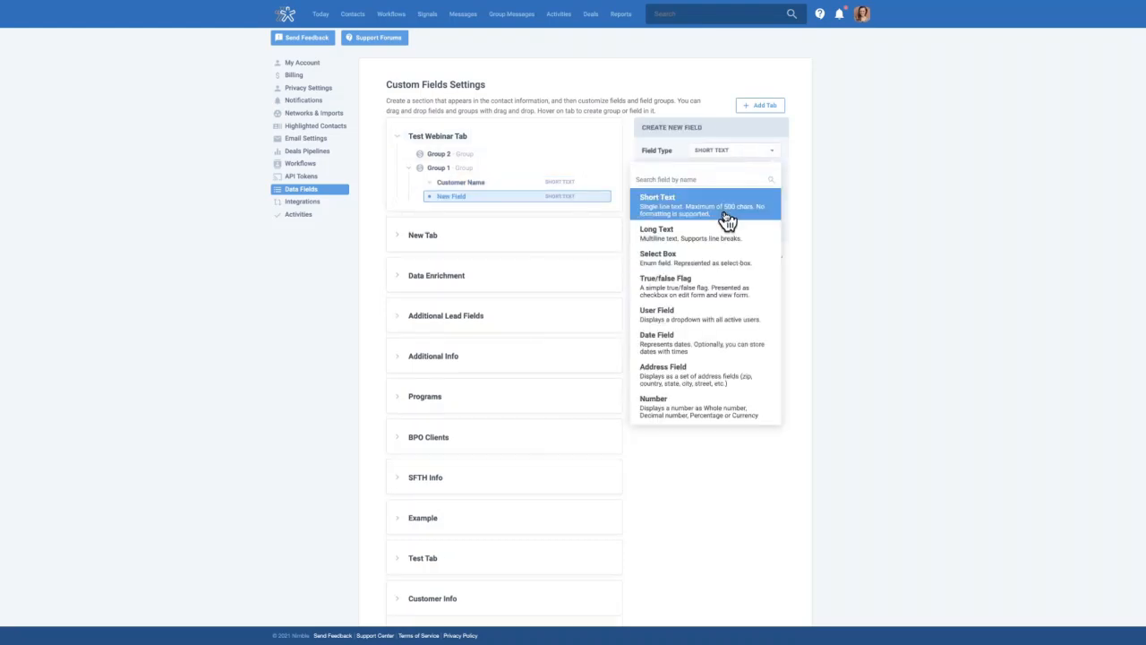
pyautogui.click(717, 235)
pyautogui.click(681, 201)
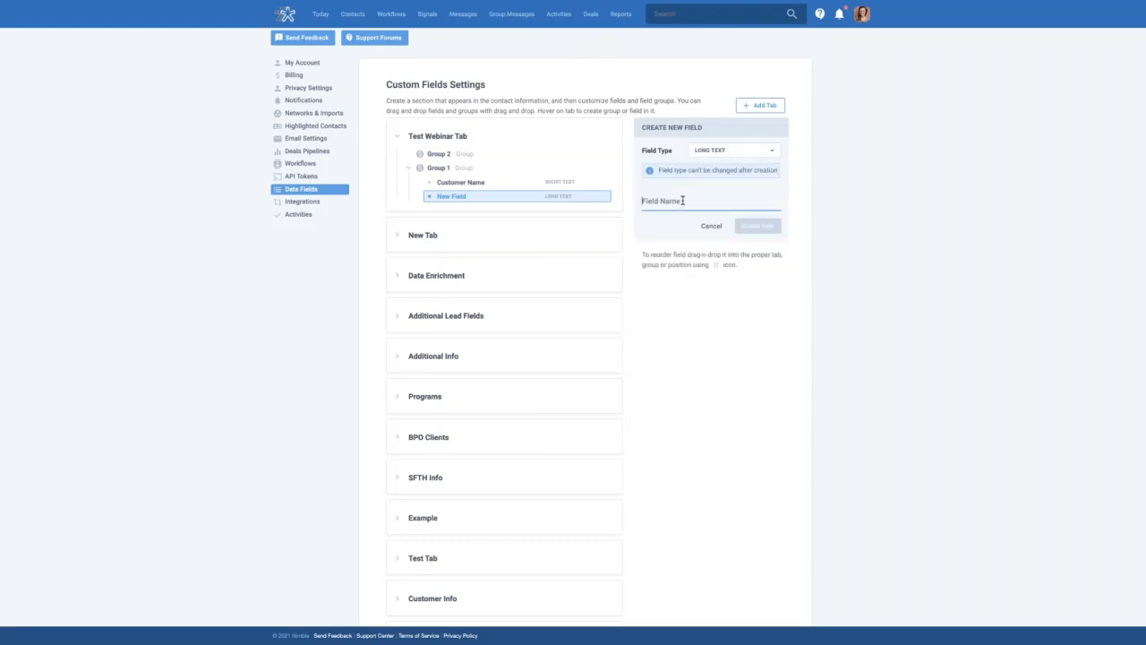
pyautogui.write('Custom')
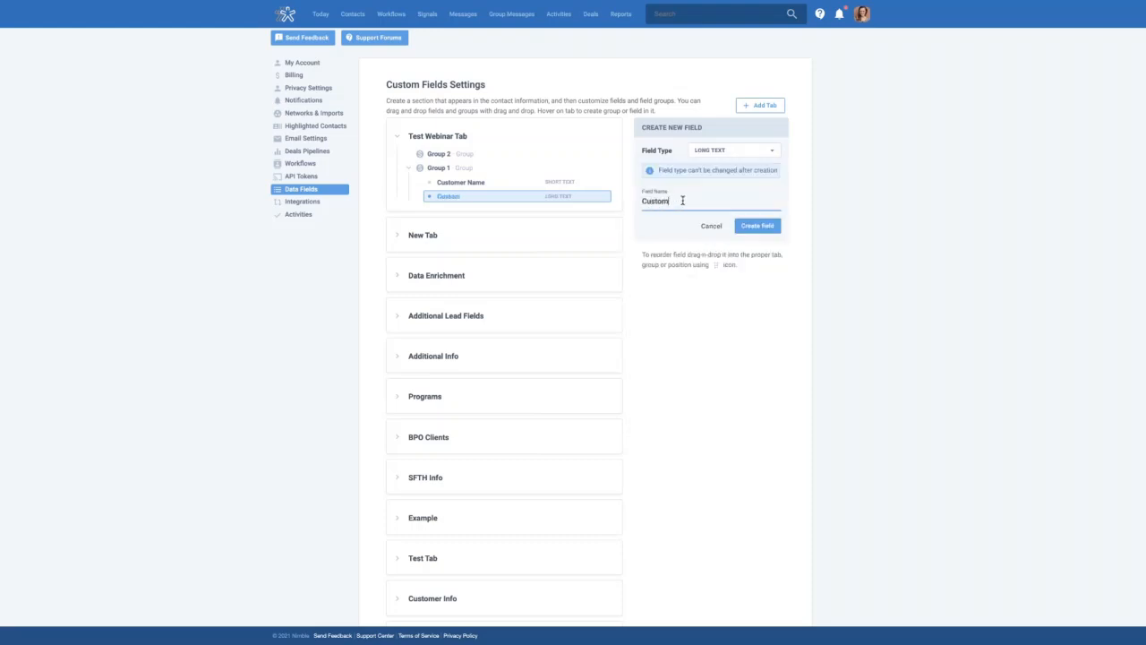
pyautogui.write('er Quote')
pyautogui.click(760, 228)
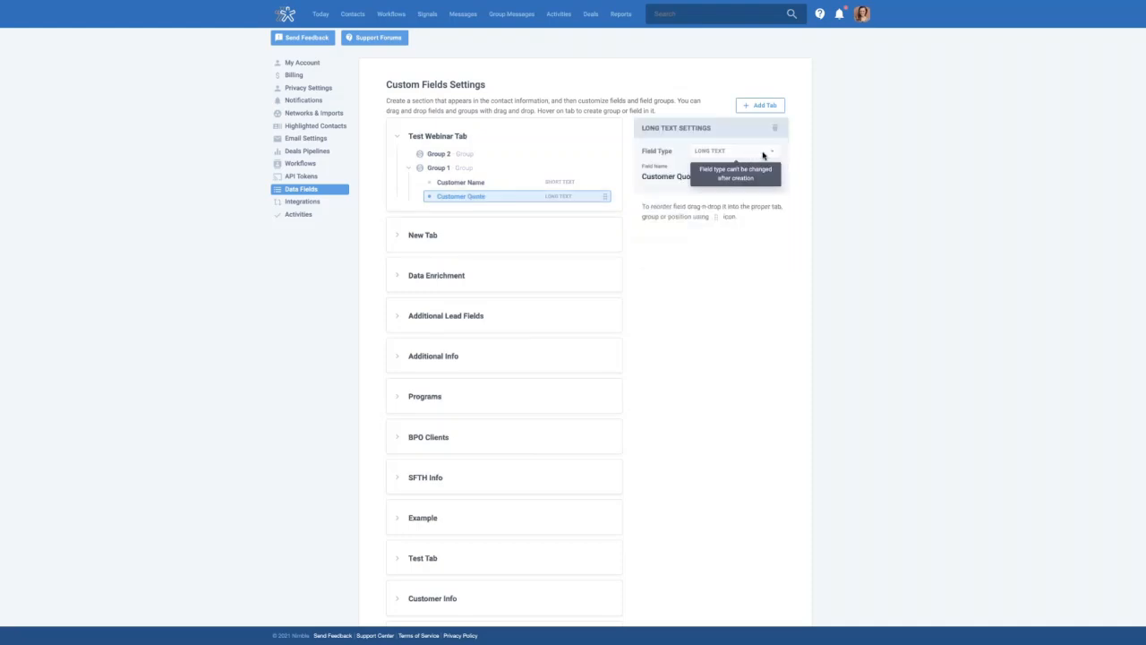
pyautogui.click(580, 138)
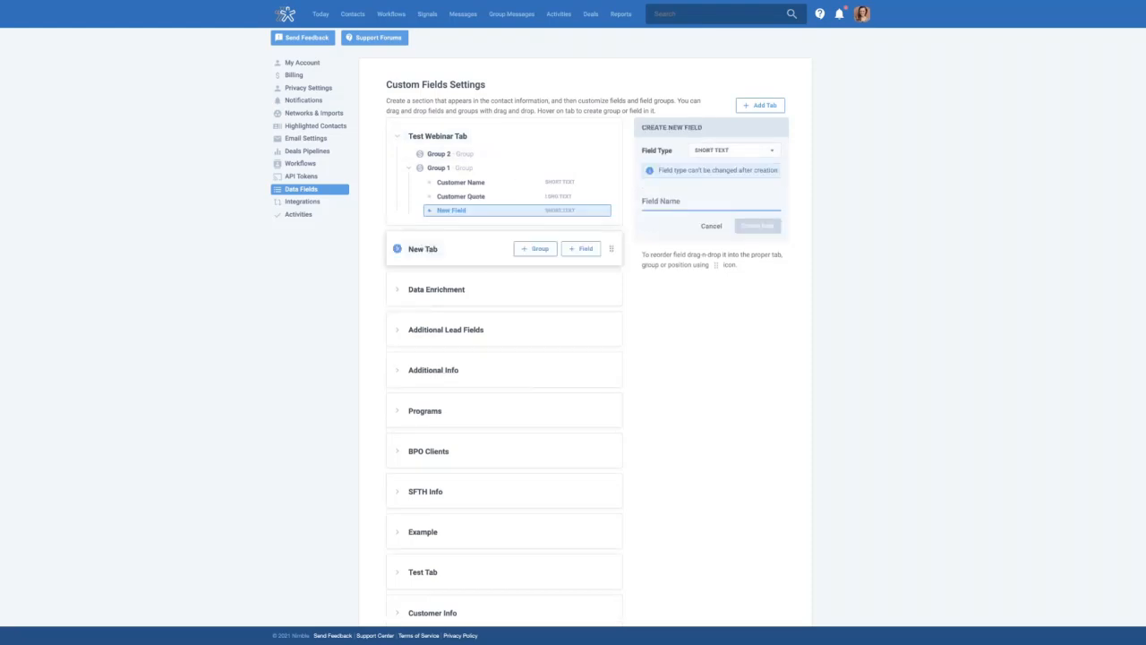
# Create a True/False Flag field named 'Email List' in Group 1
pyautogui.click(732, 158)
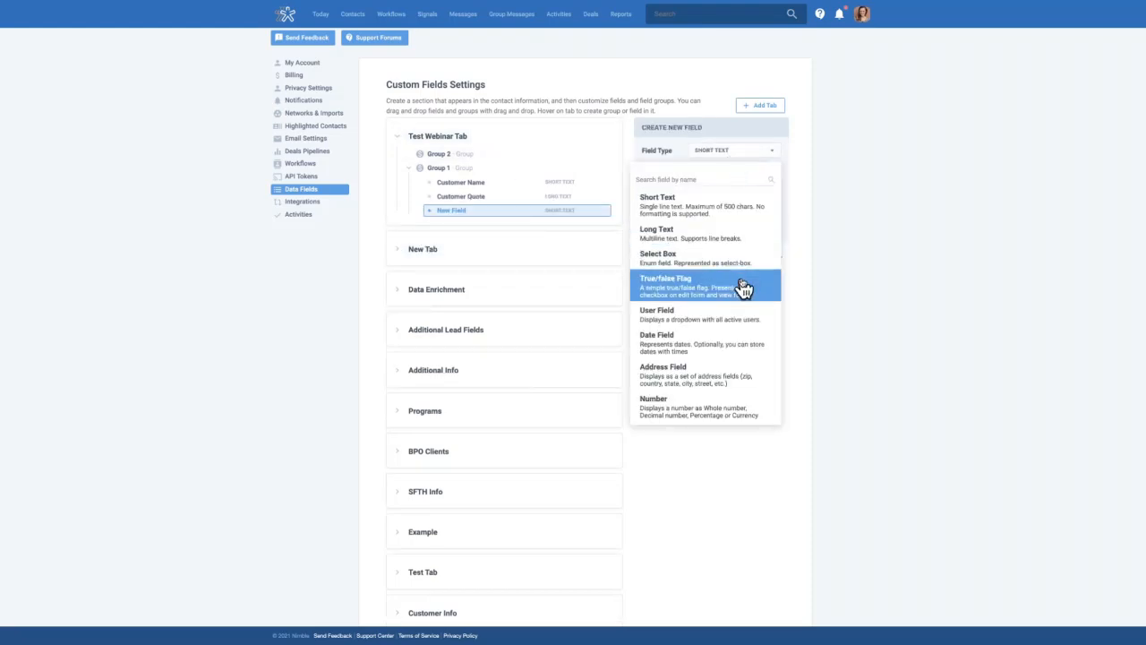
pyautogui.click(741, 287)
pyautogui.click(693, 208)
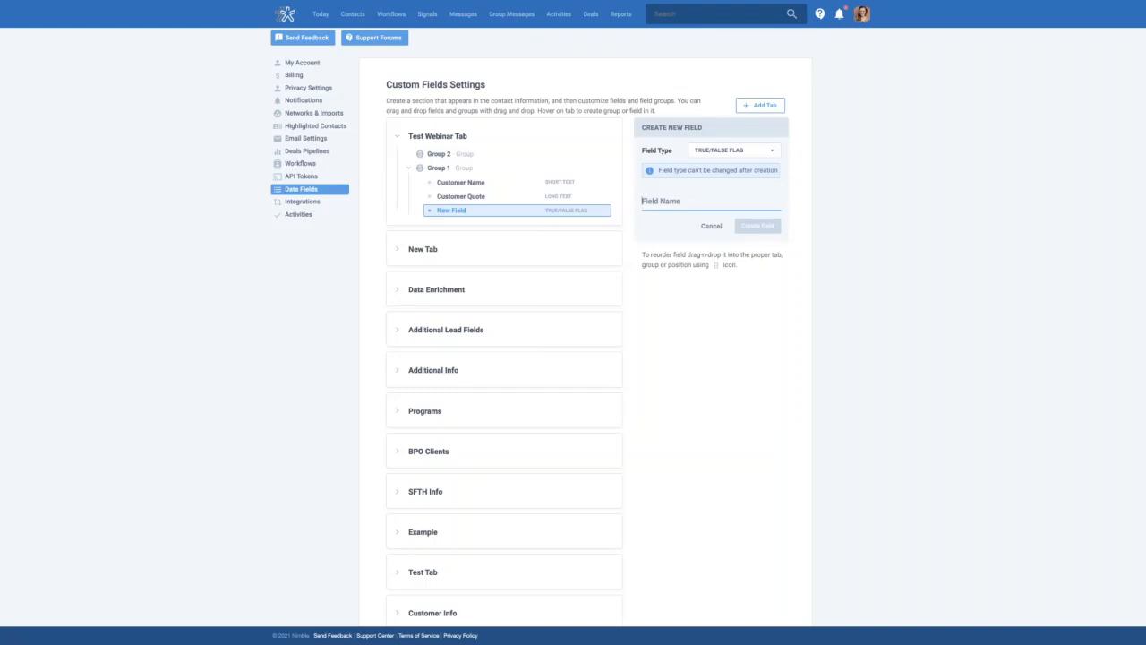
pyautogui.write('Email List')
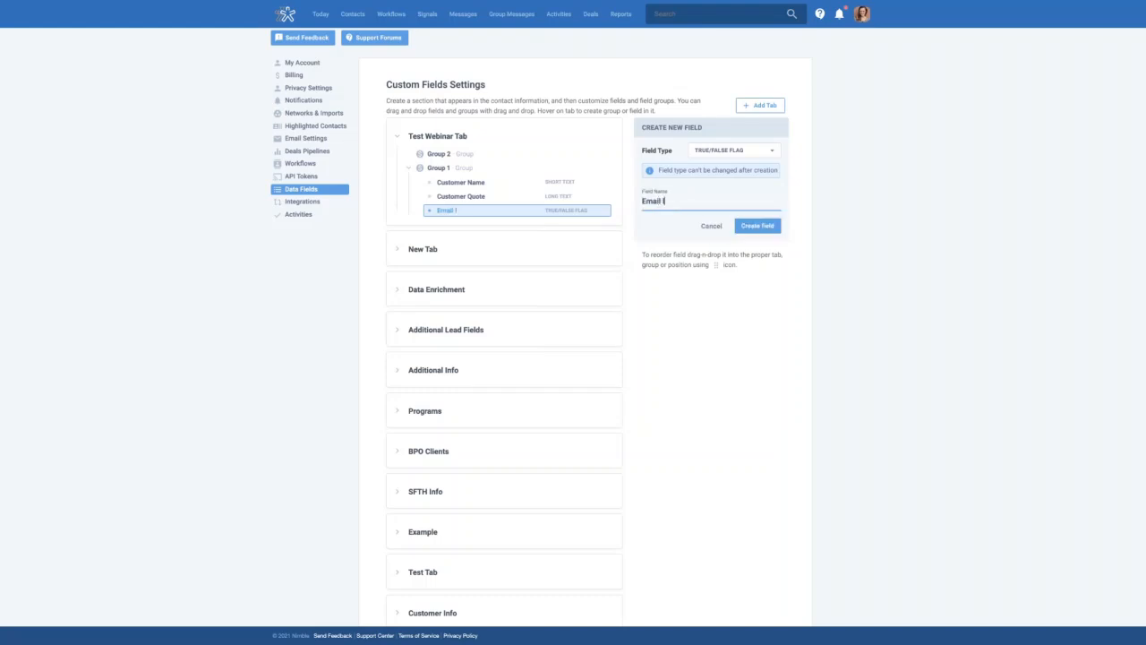
pyautogui.click(760, 230)
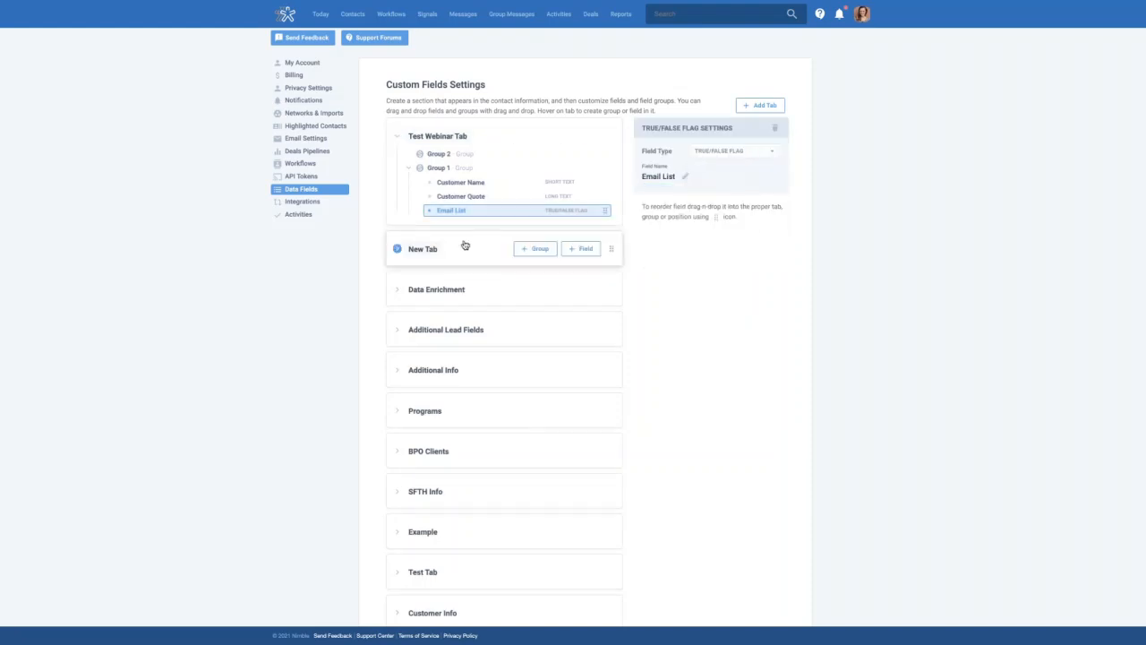
# Select Group 2 and start a new field there
pyautogui.click(475, 158)
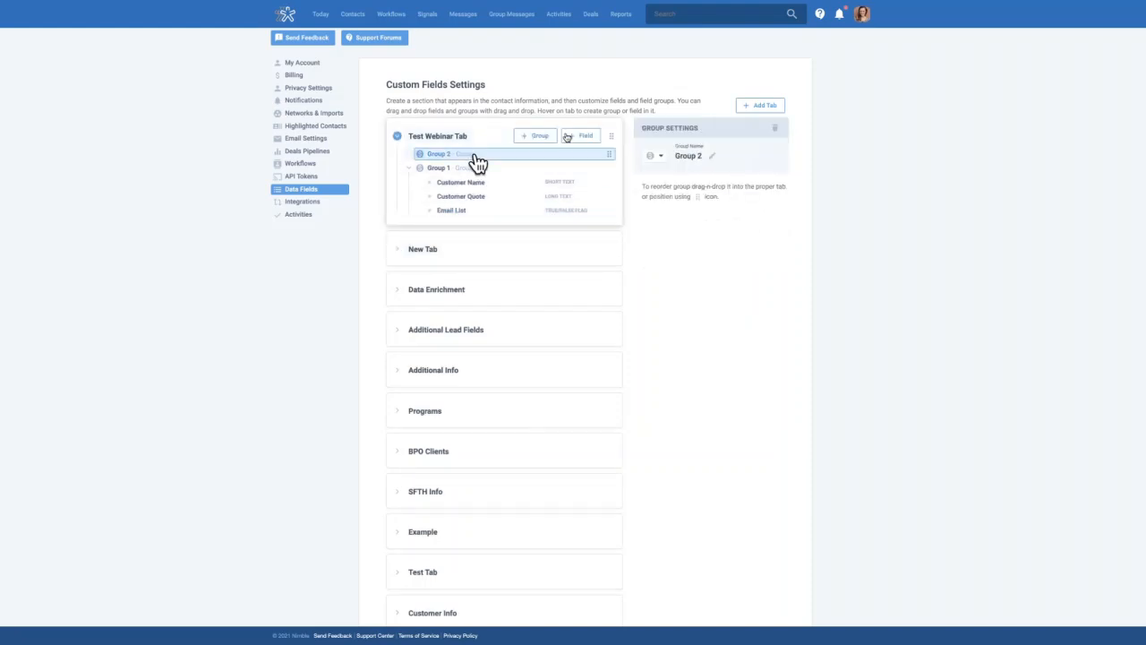
pyautogui.click(580, 139)
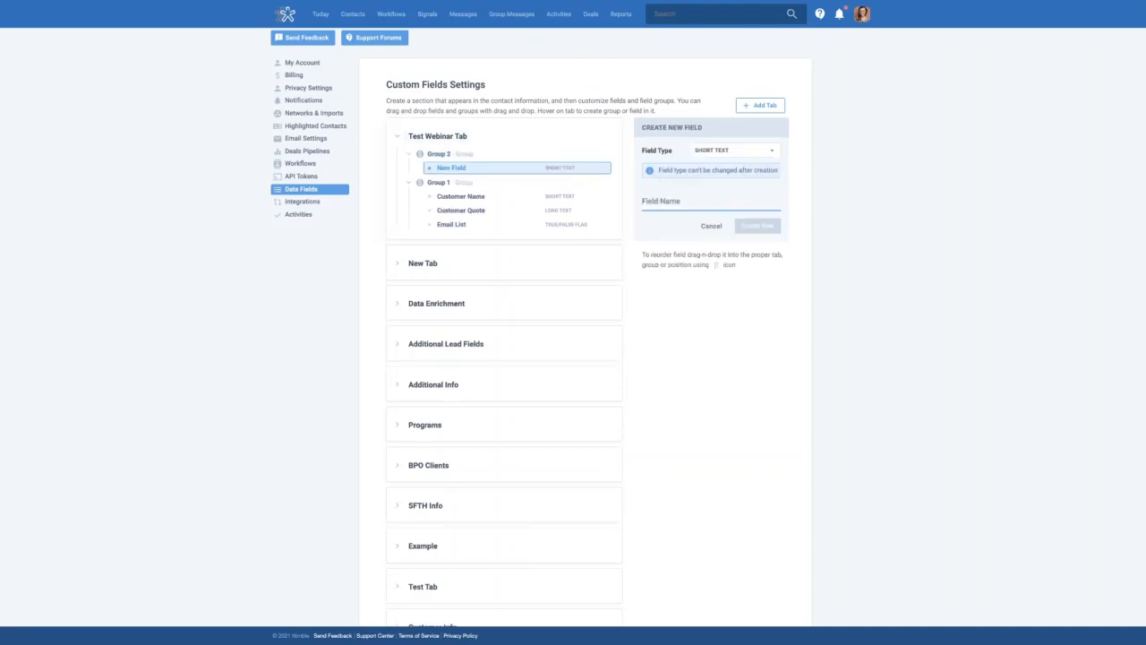
pyautogui.click(657, 201)
# Create the Group 2 field 'Influencer' as a Select Box with values Yes and No
pyautogui.write('Influencer')
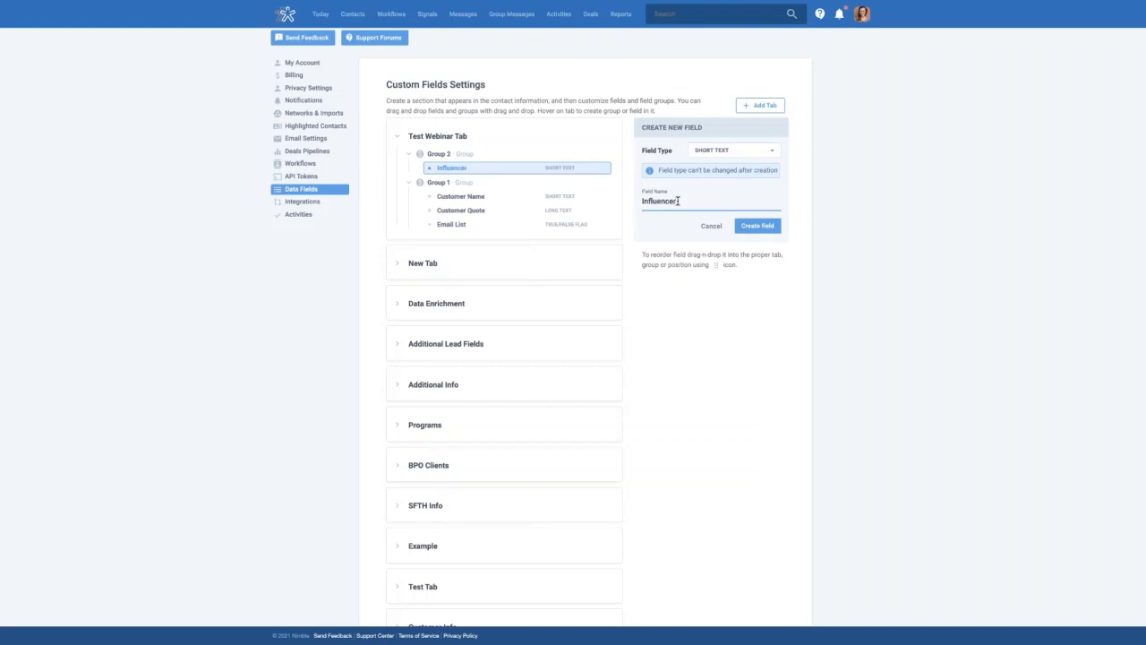
pyautogui.click(728, 157)
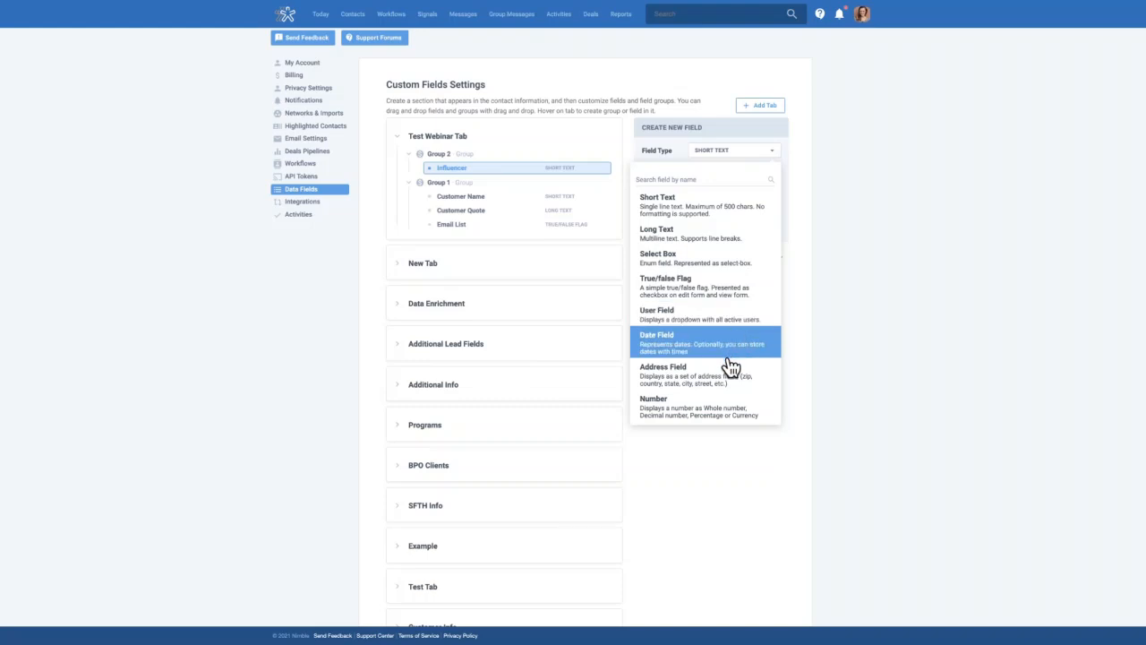
pyautogui.click(686, 258)
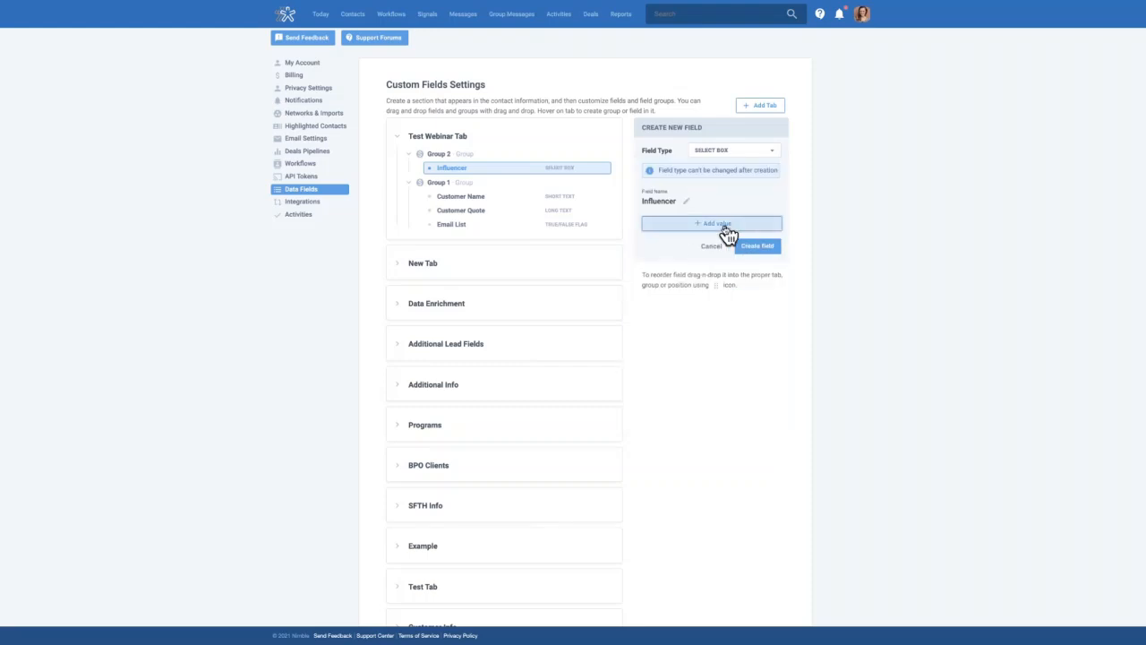
pyautogui.click(721, 225)
pyautogui.write('Yes')
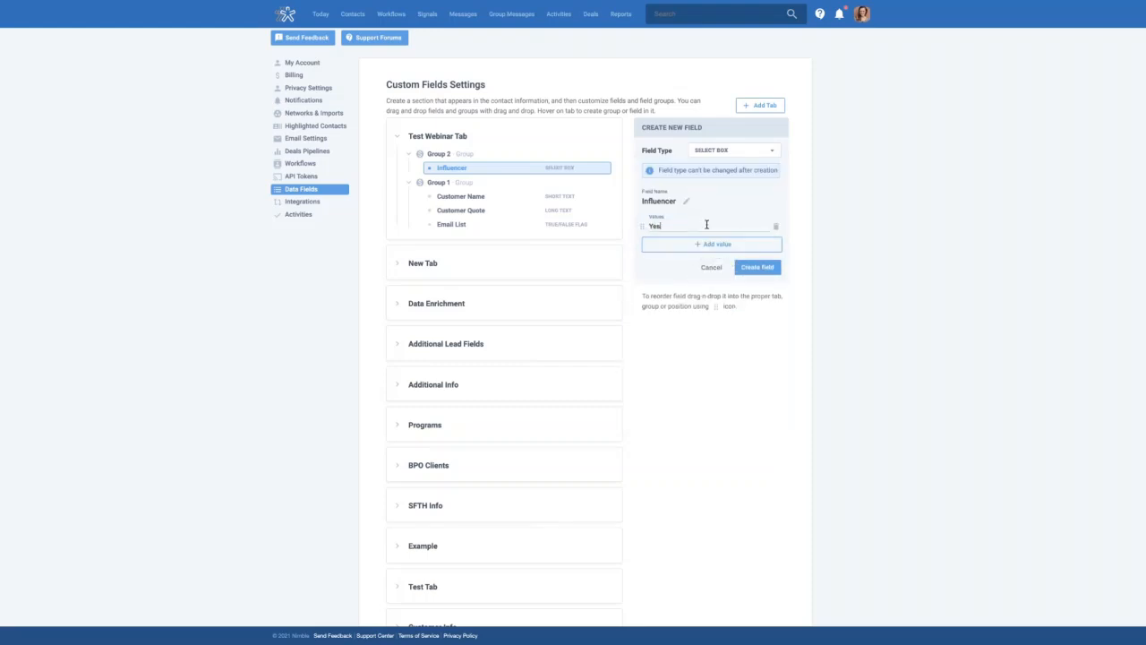
pyautogui.click(717, 243)
pyautogui.write('No')
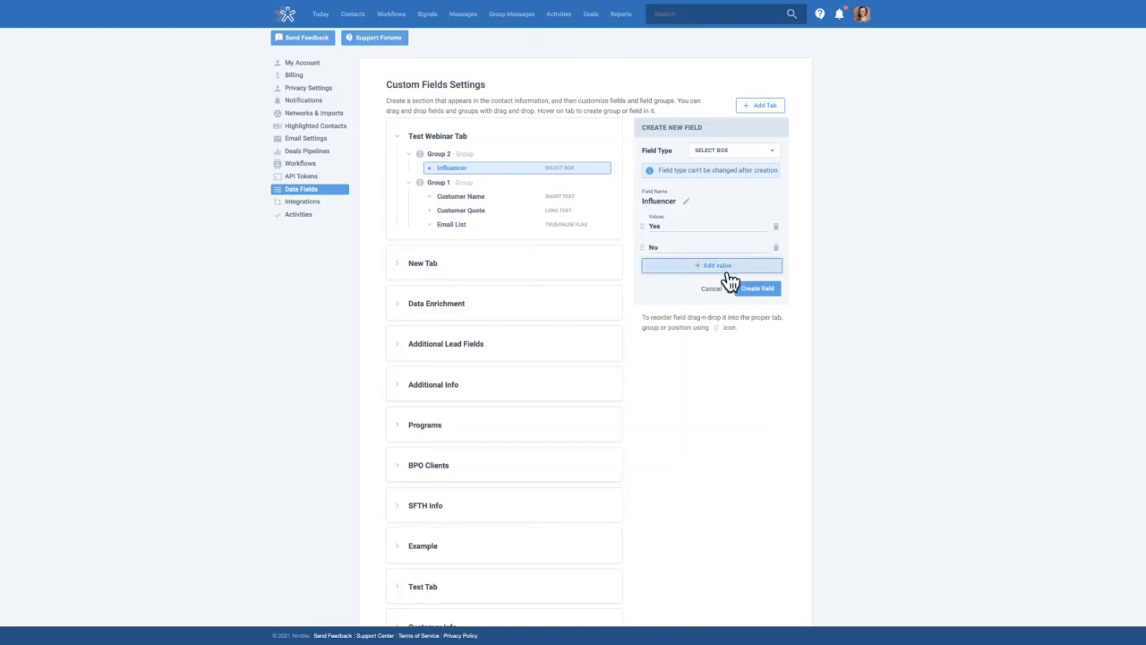
pyautogui.click(760, 290)
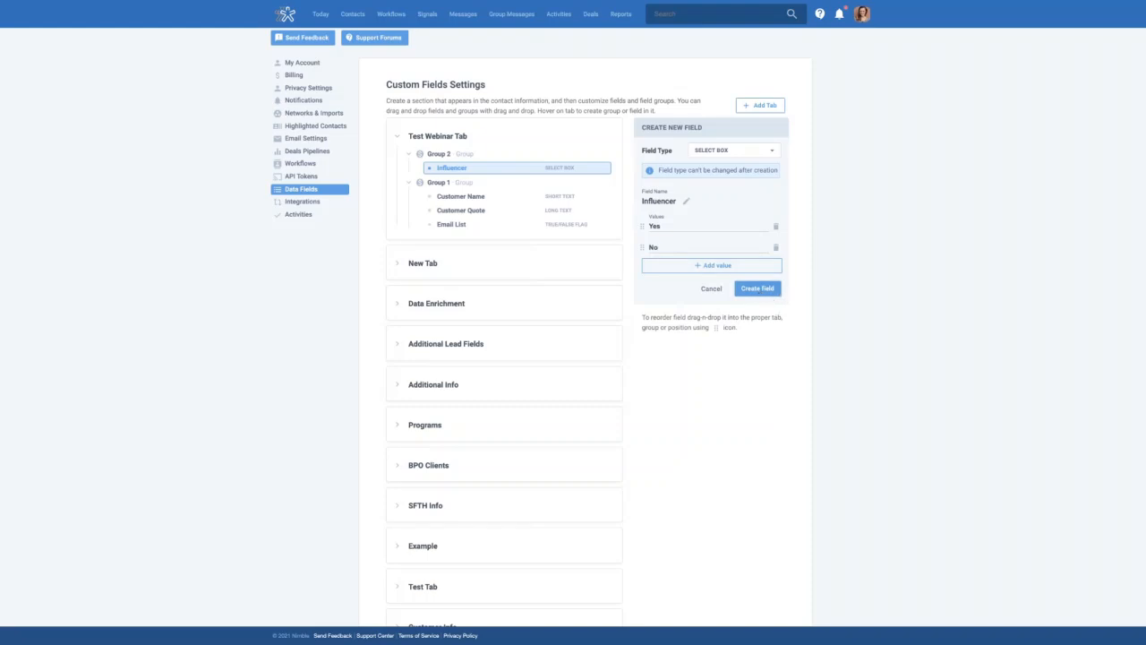
# Open a contact from the Contacts list and show its Test Tab data fields
pyautogui.click(352, 16)
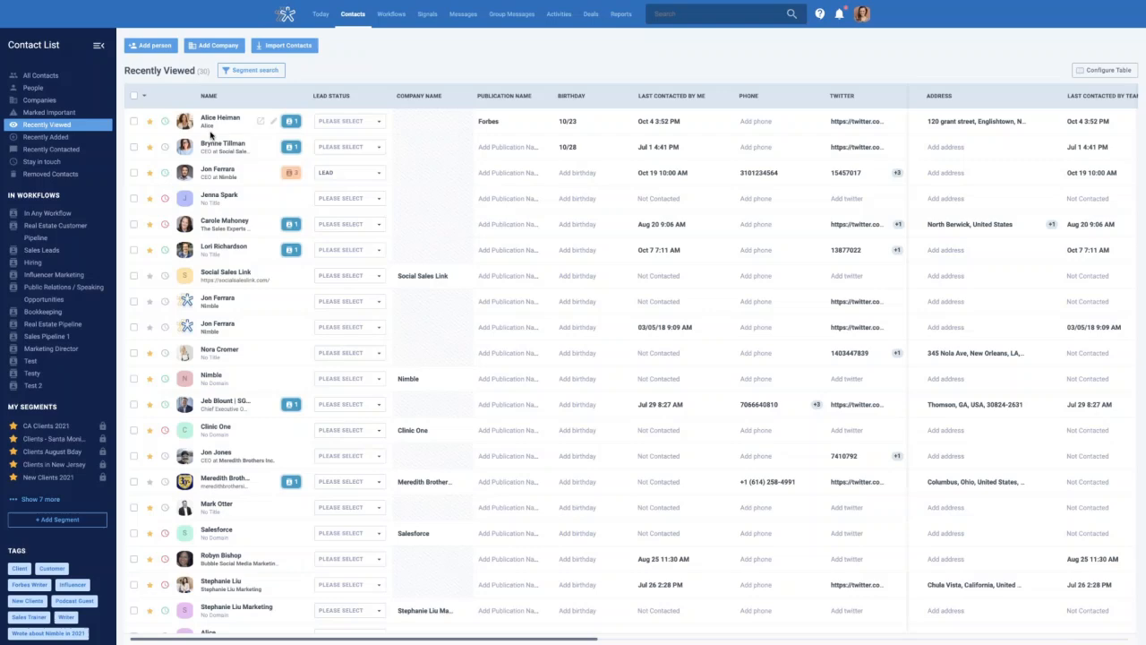
pyautogui.click(218, 120)
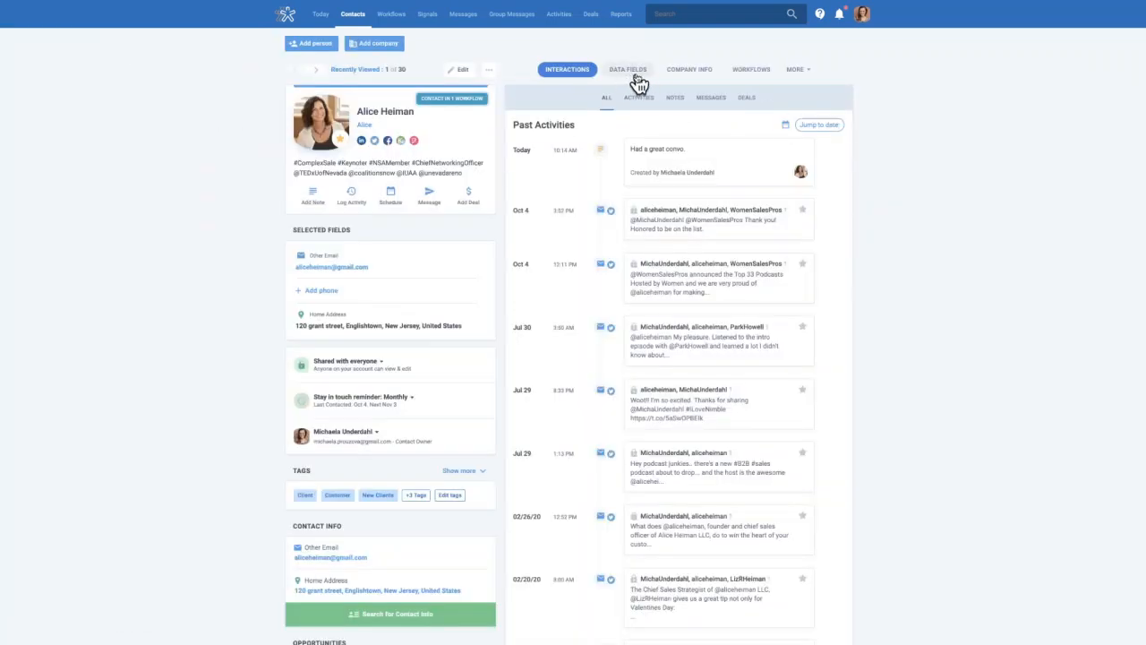
pyautogui.click(636, 80)
pyautogui.click(799, 98)
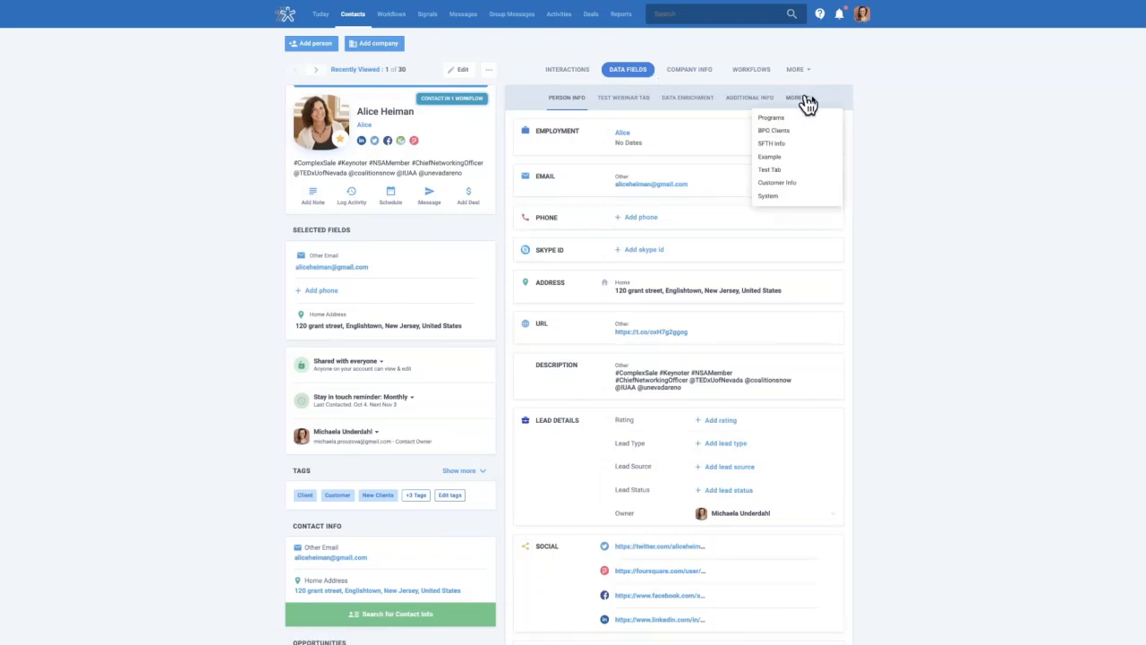
pyautogui.click(793, 173)
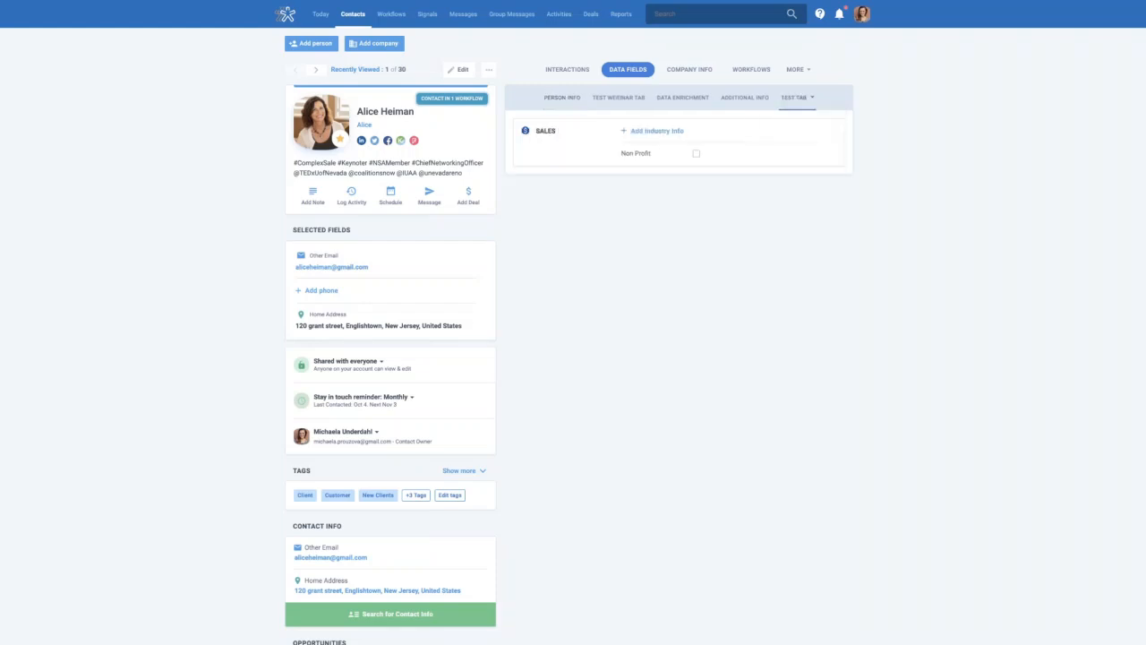
# On the contact's Test Webinar Tab, set Influencer to YES and enter the customer's name
pyautogui.click(612, 101)
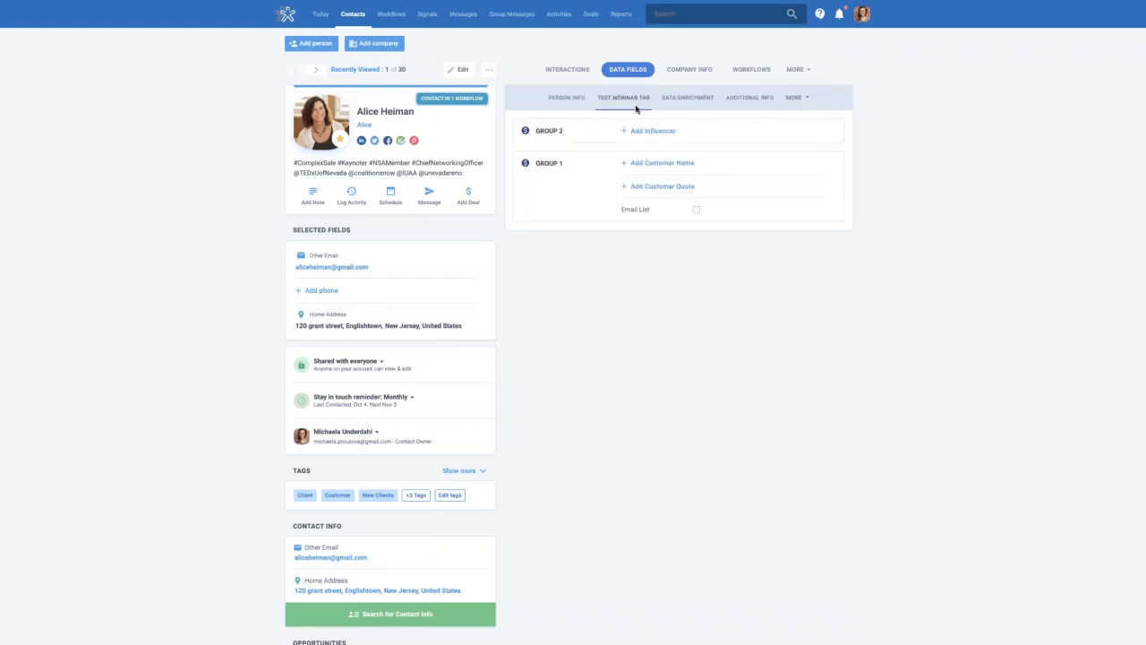
pyautogui.click(657, 132)
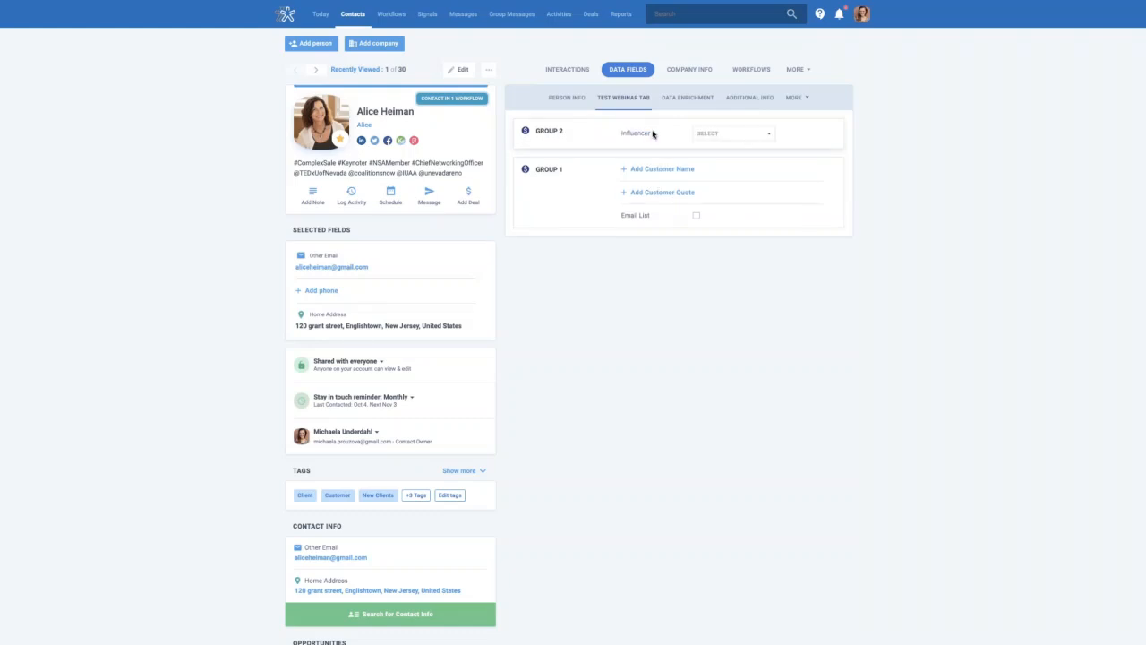
pyautogui.click(750, 141)
pyautogui.click(731, 164)
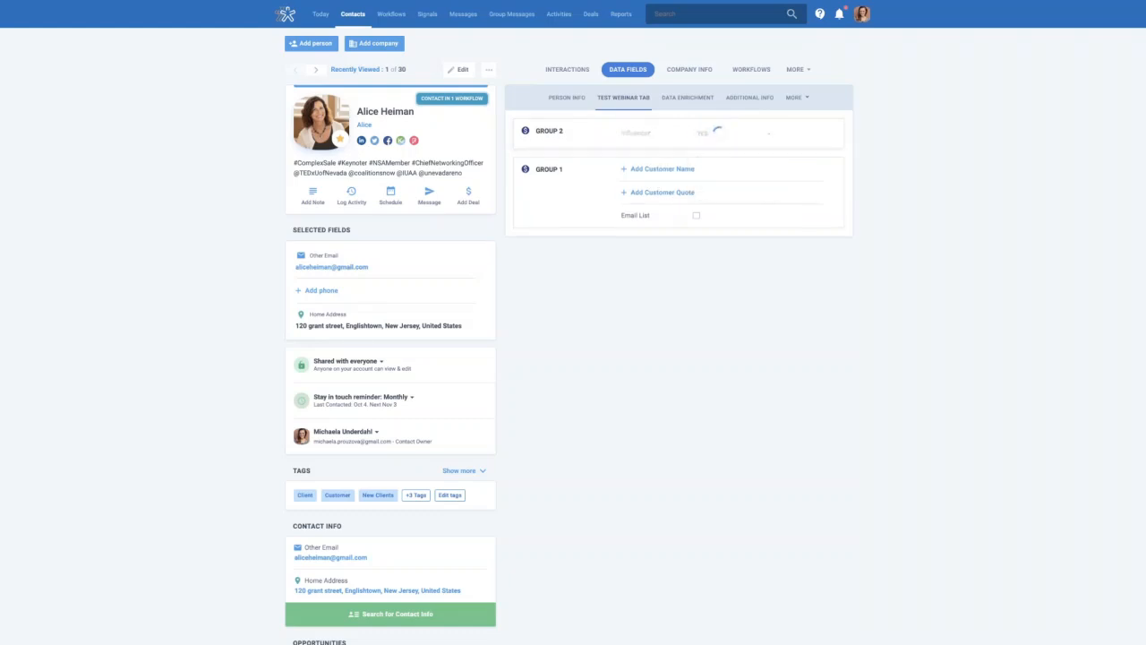
pyautogui.click(651, 171)
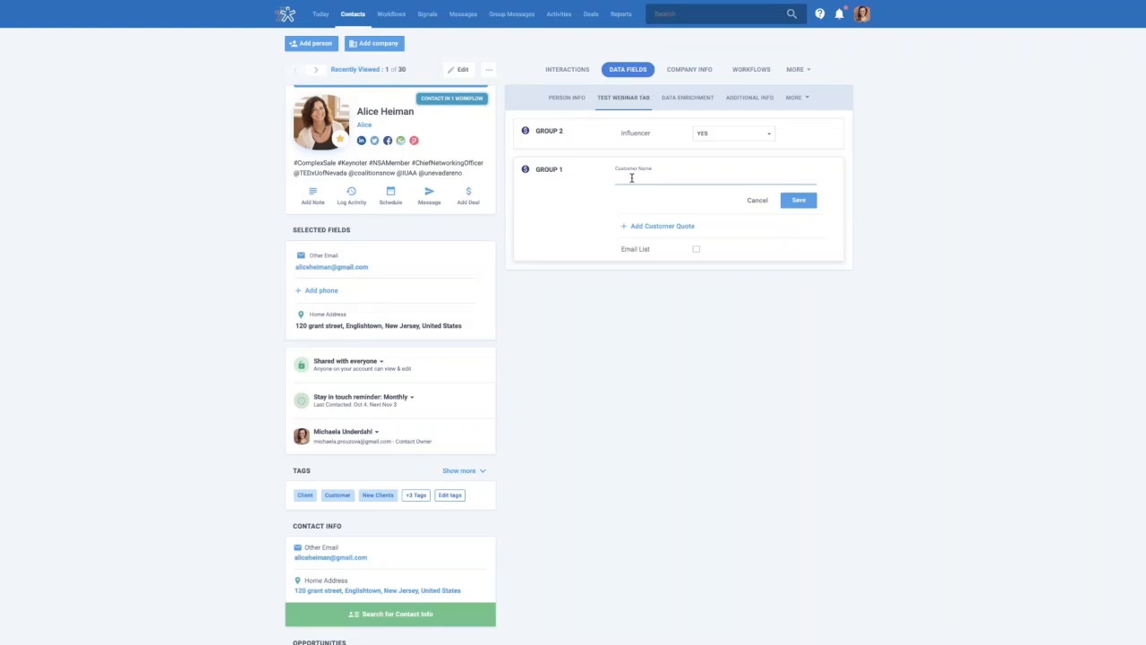
pyautogui.click(798, 203)
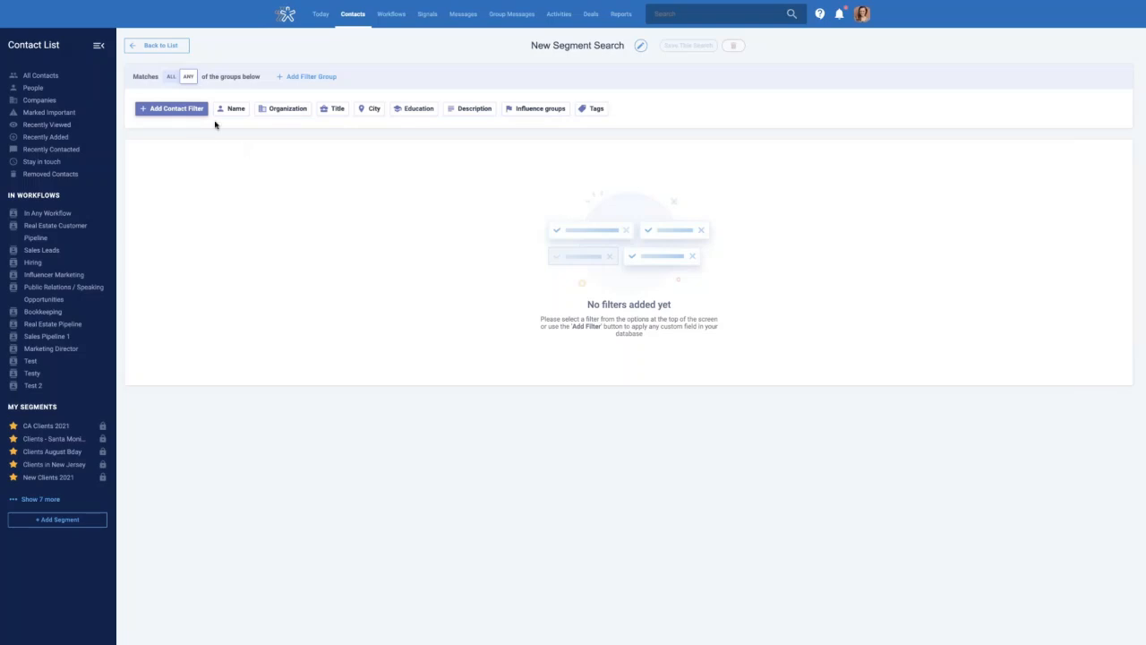
pyautogui.click(162, 114)
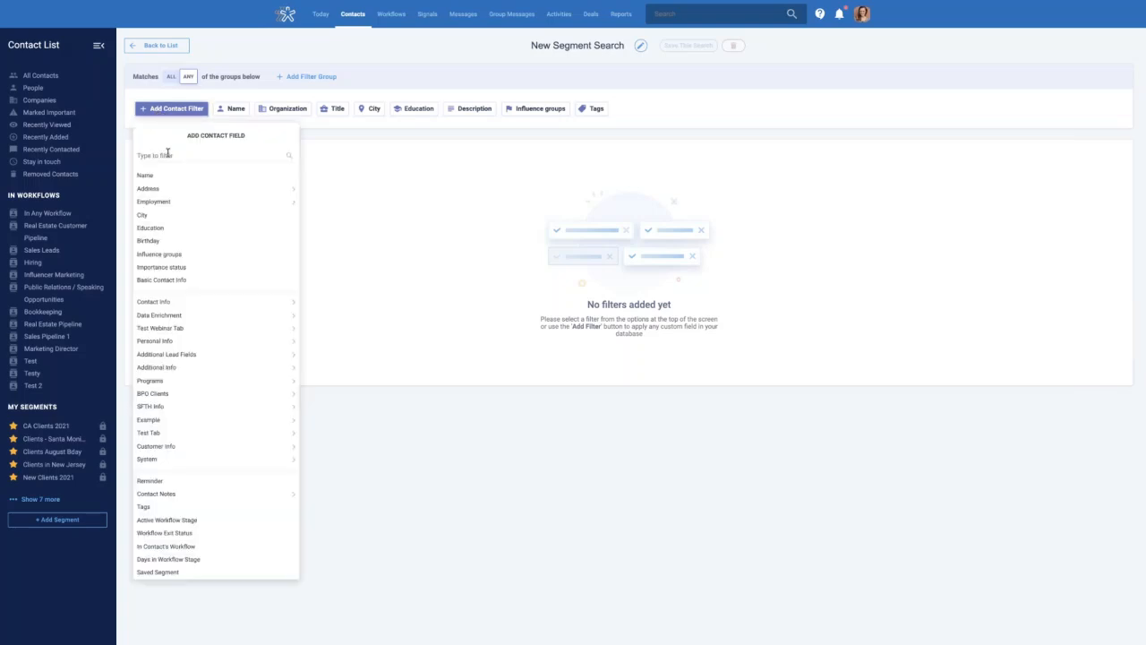
pyautogui.click(394, 133)
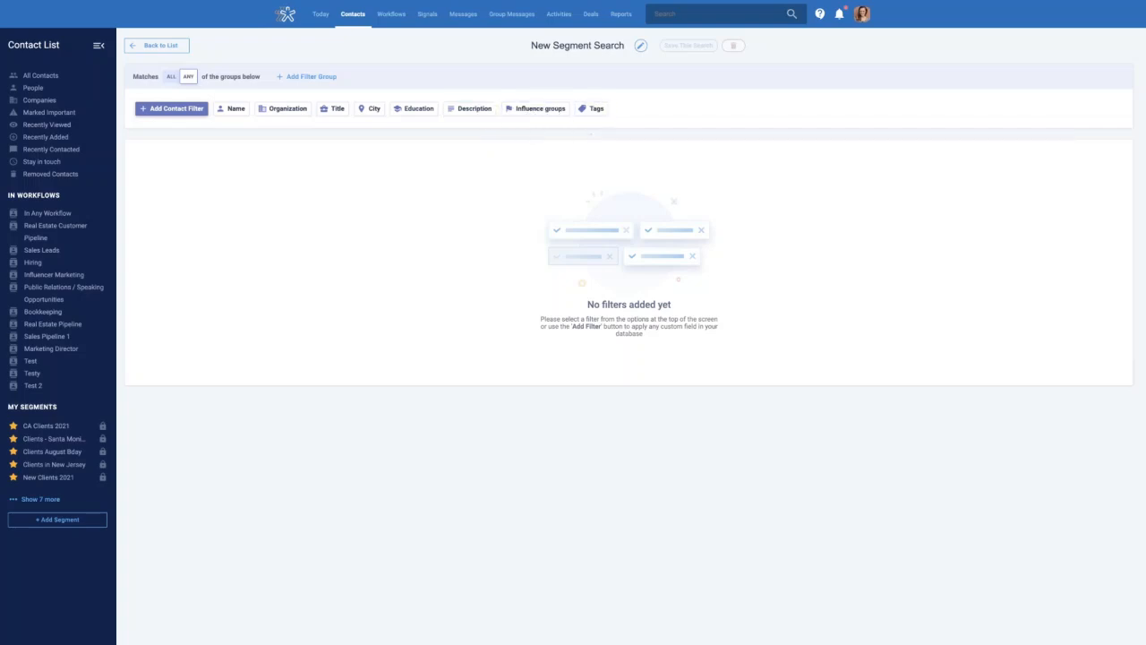
pyautogui.click(601, 111)
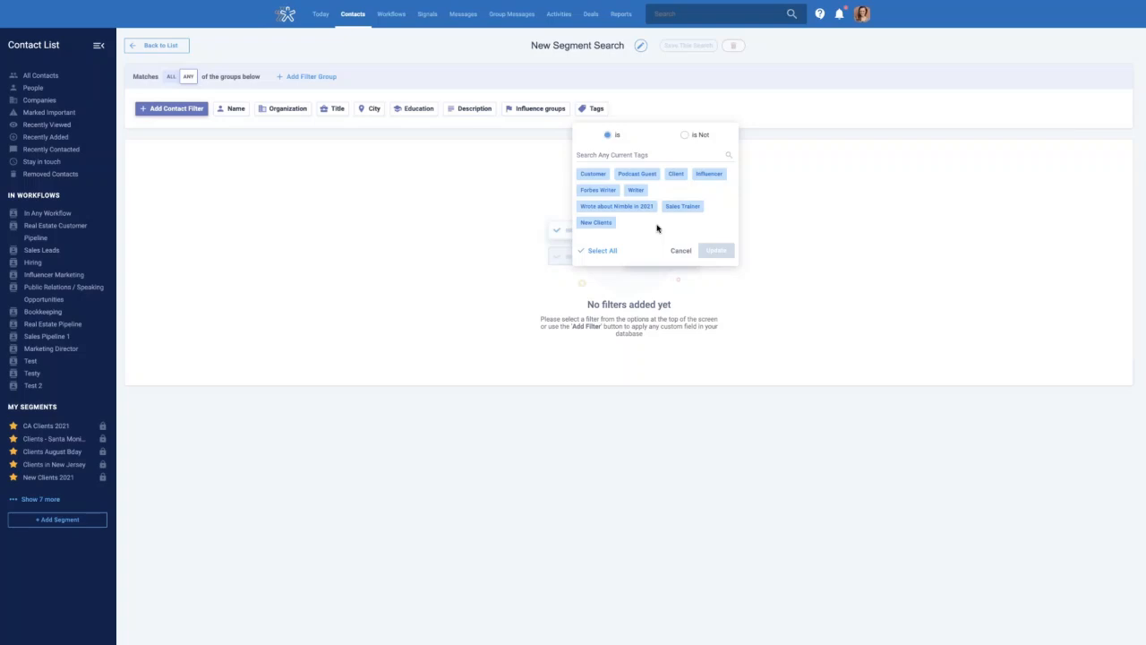
pyautogui.click(493, 197)
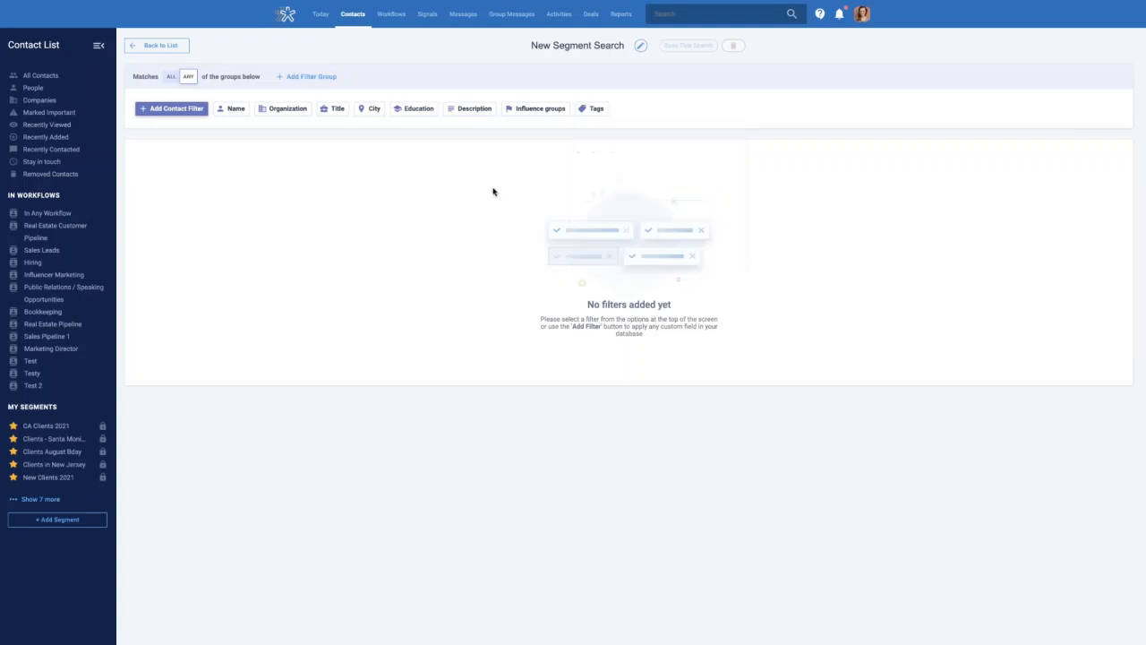
pyautogui.click(197, 113)
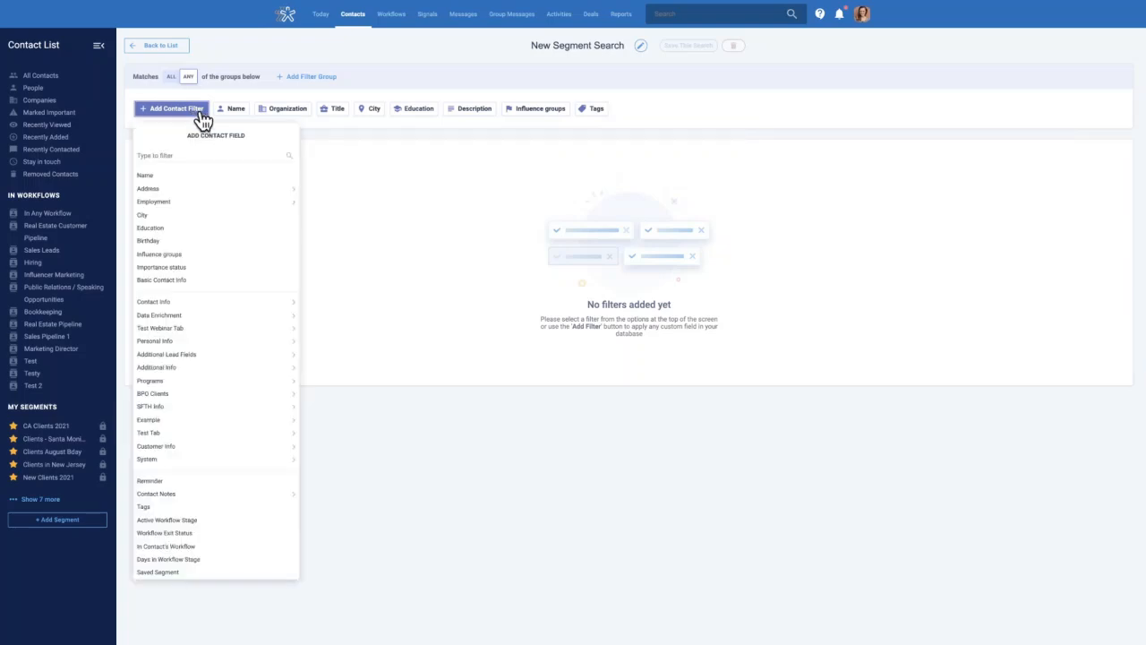
pyautogui.scroll(-1, 193, 428)
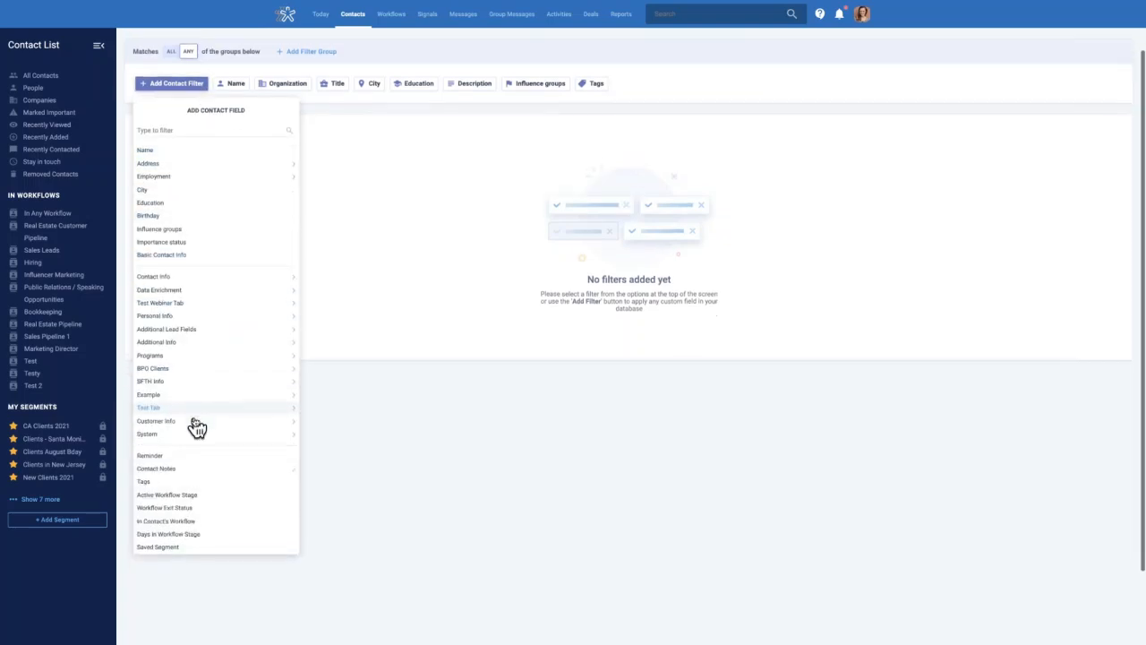
pyautogui.scroll(1, 195, 427)
pyautogui.click(153, 149)
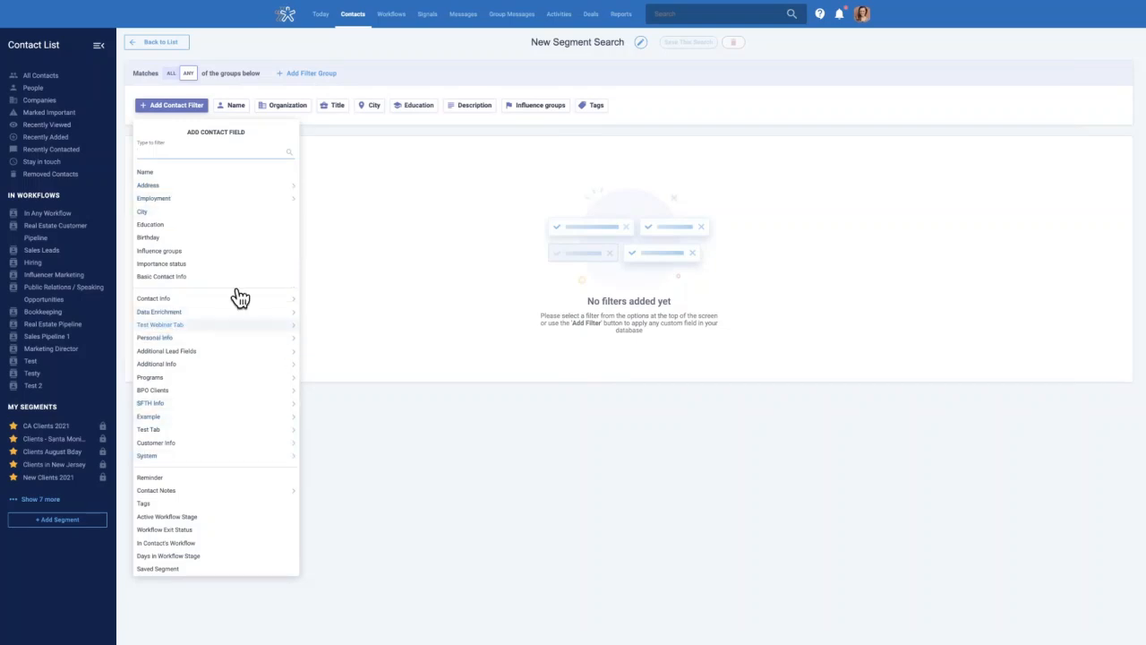
pyautogui.click(337, 133)
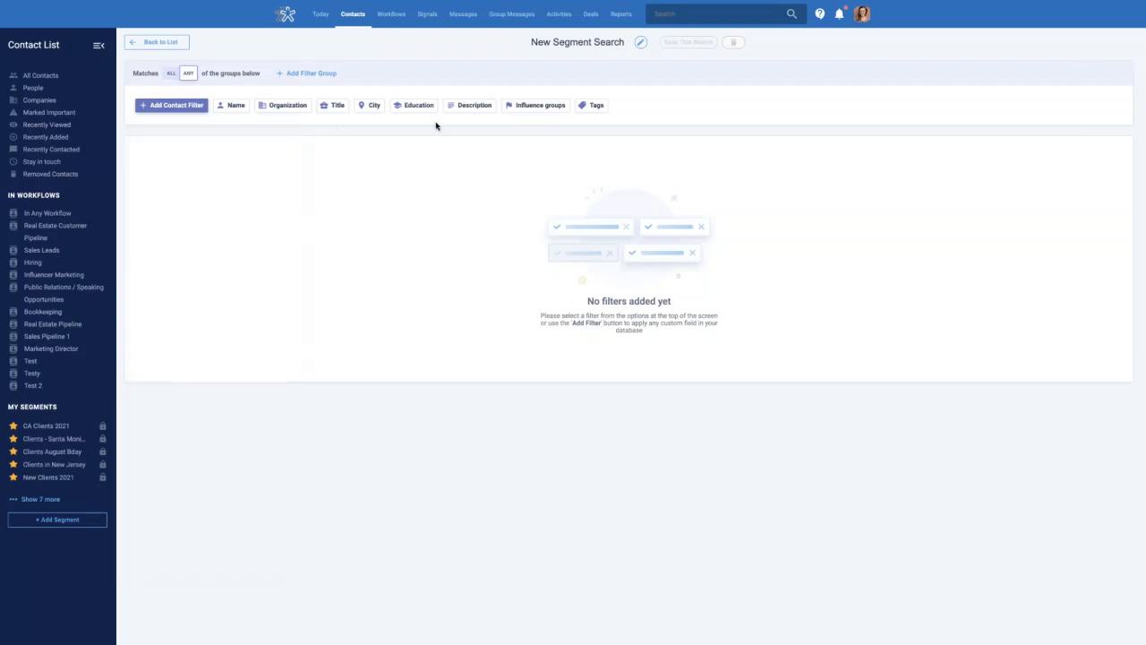
# Filter the segment search to contacts tagged Client, returning 35 results
pyautogui.click(592, 108)
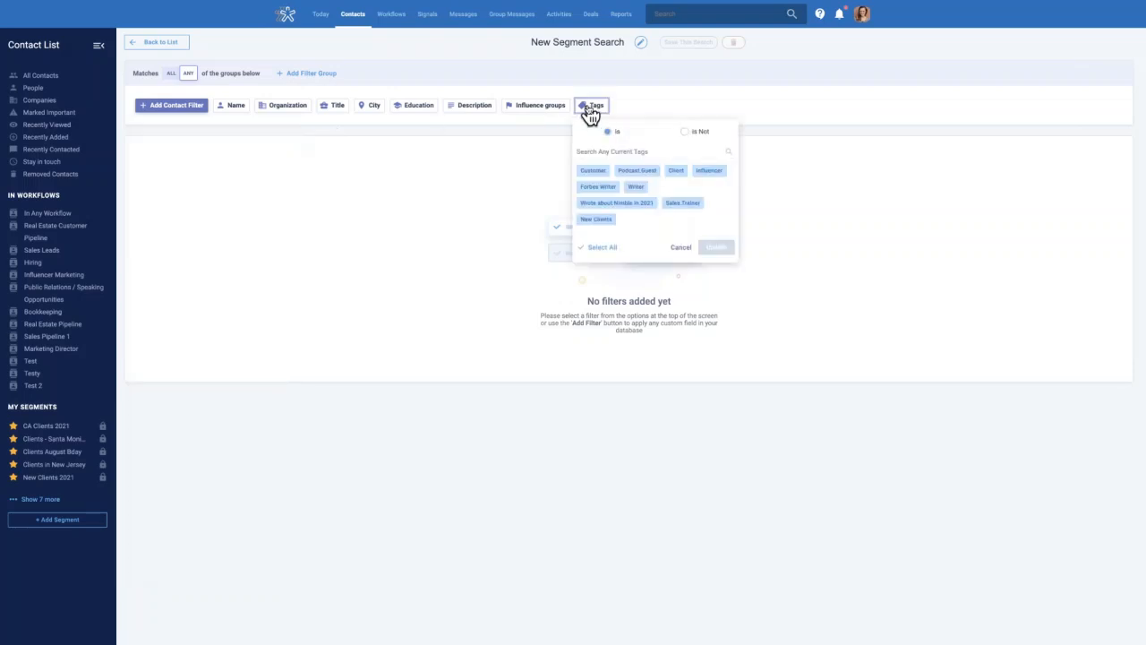
pyautogui.click(675, 176)
pyautogui.click(716, 248)
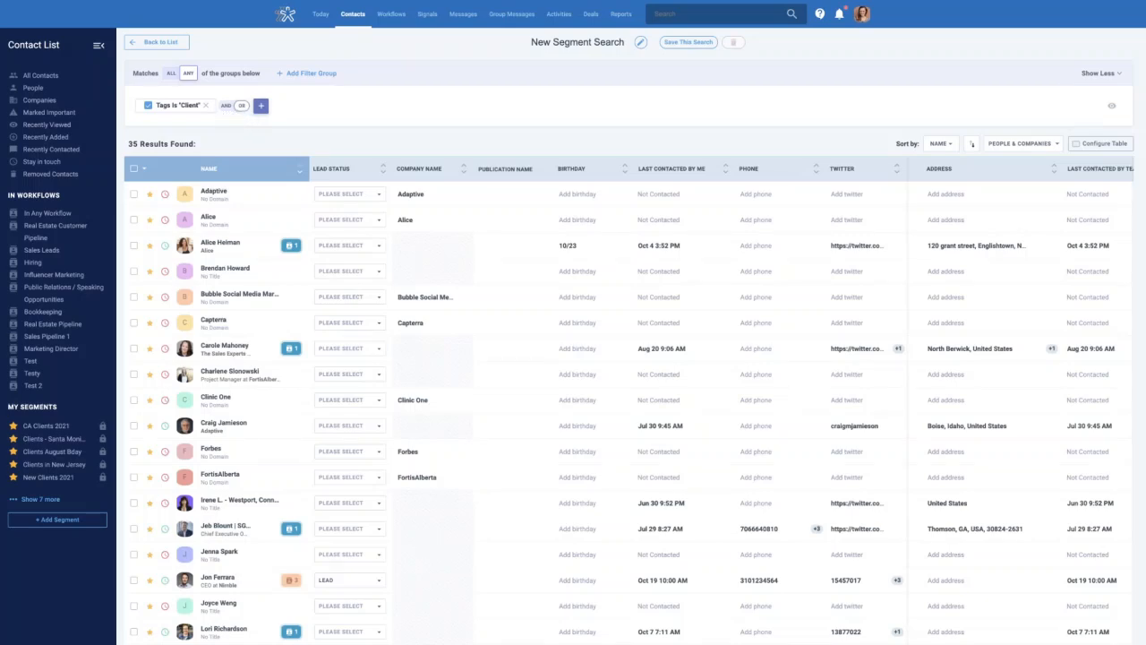
pyautogui.click(261, 108)
# Add a Birthday Day Month Range filter from Oct 20 to Oct 31, leaving 1 contact
pyautogui.click(261, 107)
pyautogui.write('bir')
pyautogui.click(273, 163)
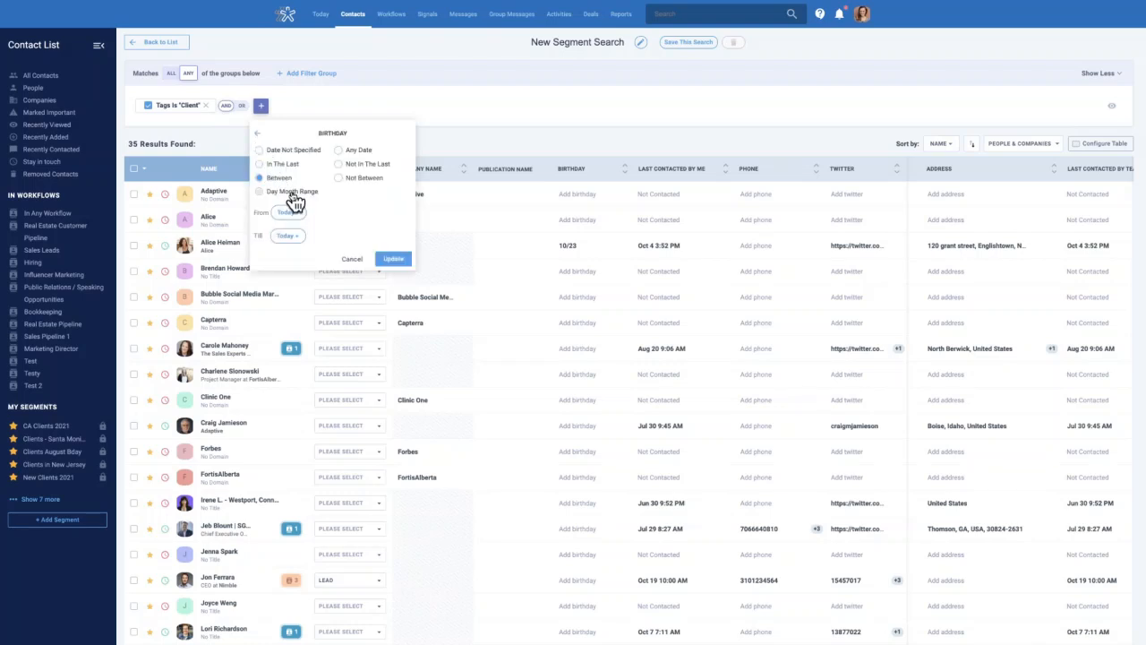
pyautogui.click(293, 192)
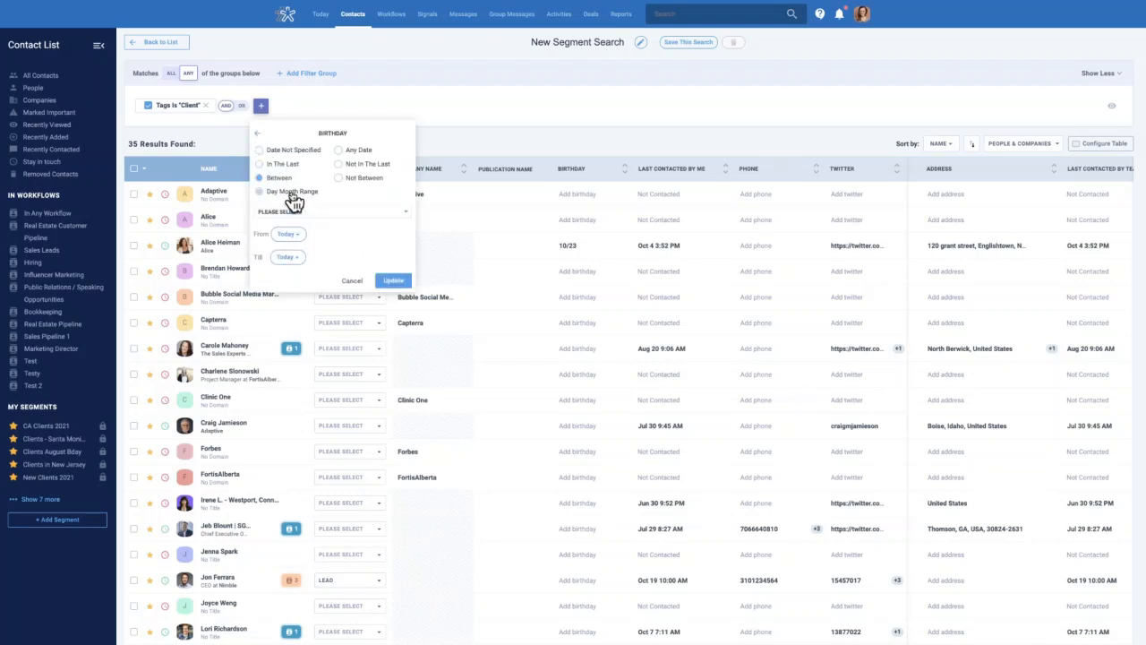
pyautogui.click(286, 257)
pyautogui.click(345, 395)
pyautogui.click(393, 281)
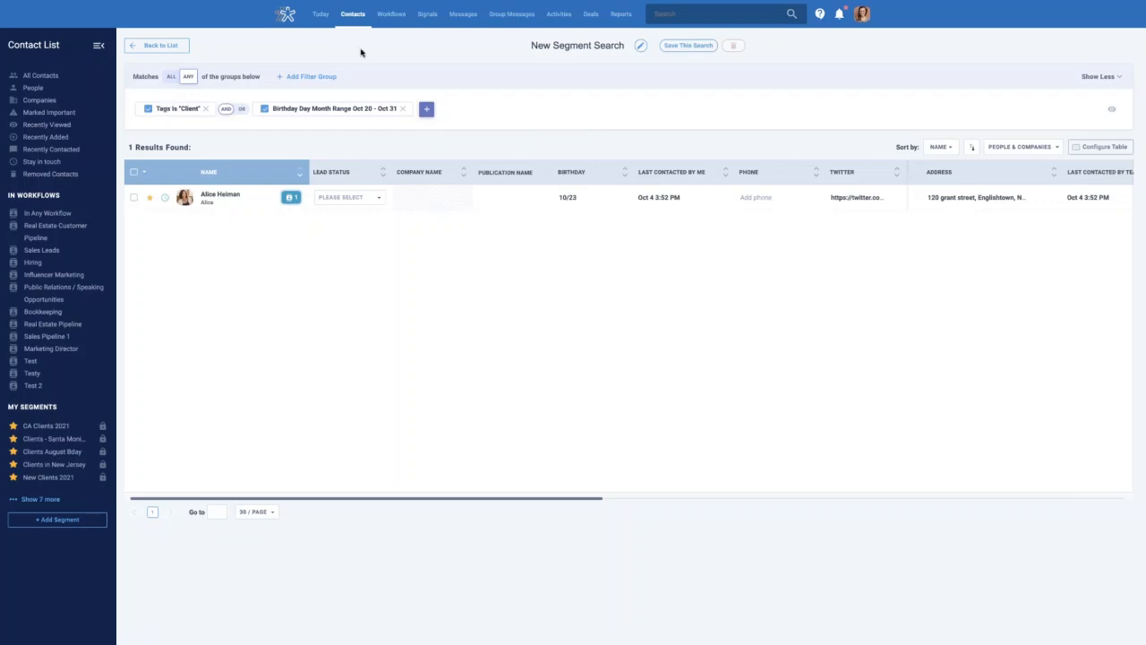
# Name the segment search 'Clients Bdays in October' and save it
pyautogui.click(573, 46)
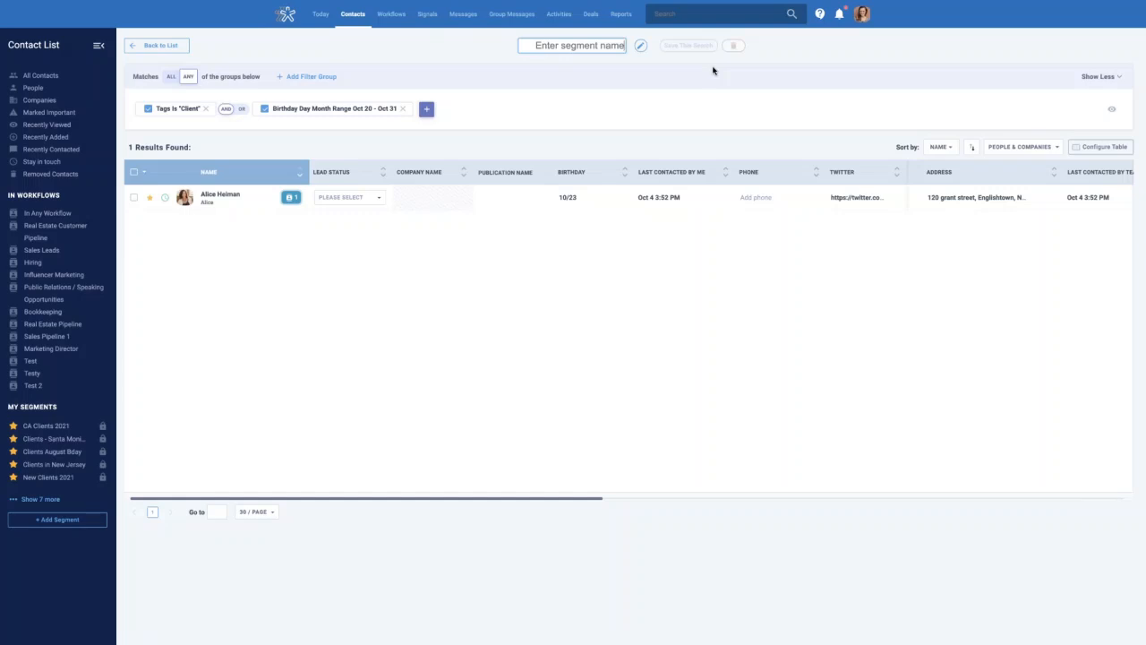
pyautogui.write('Clients')
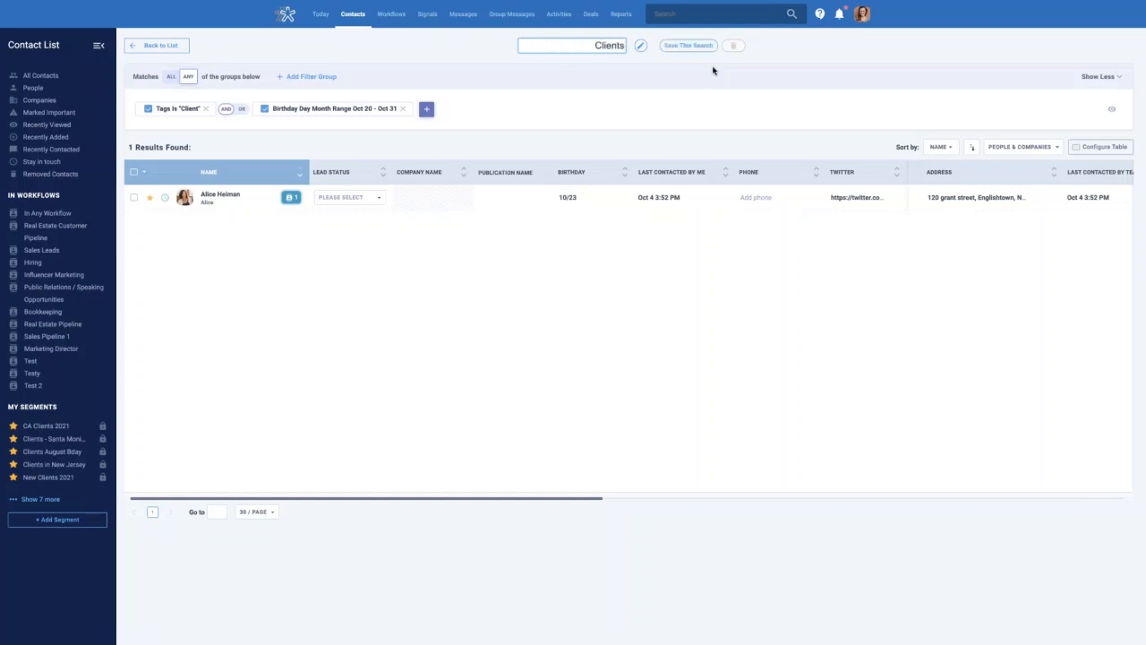
pyautogui.write(' Bdays in October')
pyautogui.click(682, 49)
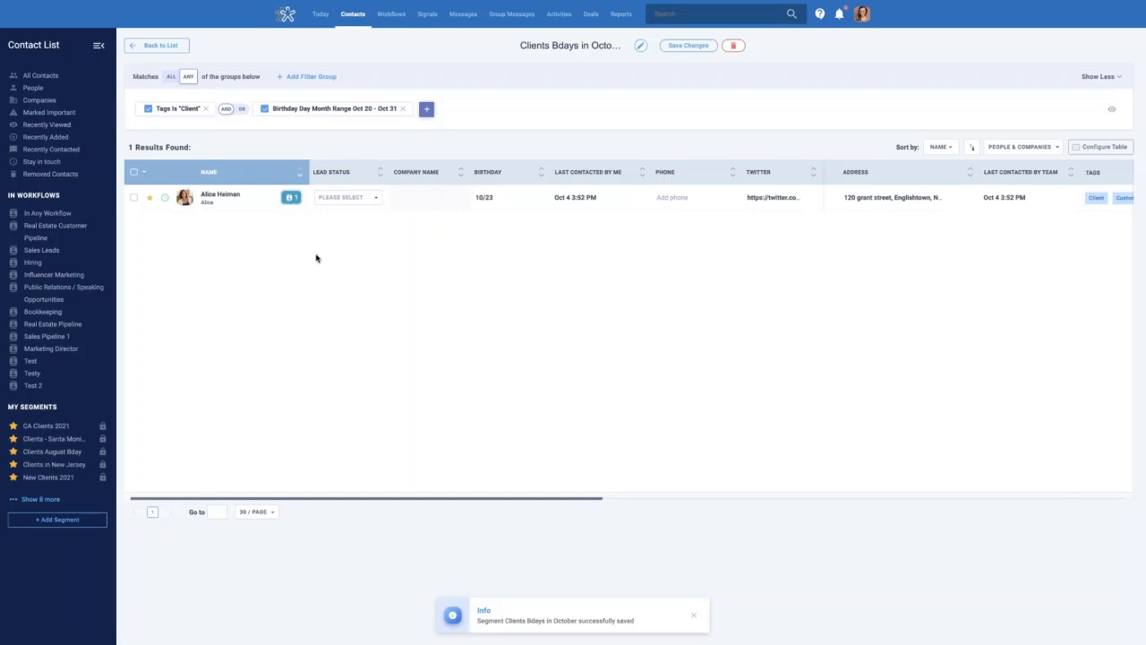
# Add a third filter condition requiring Email Is Not Empty
pyautogui.click(428, 111)
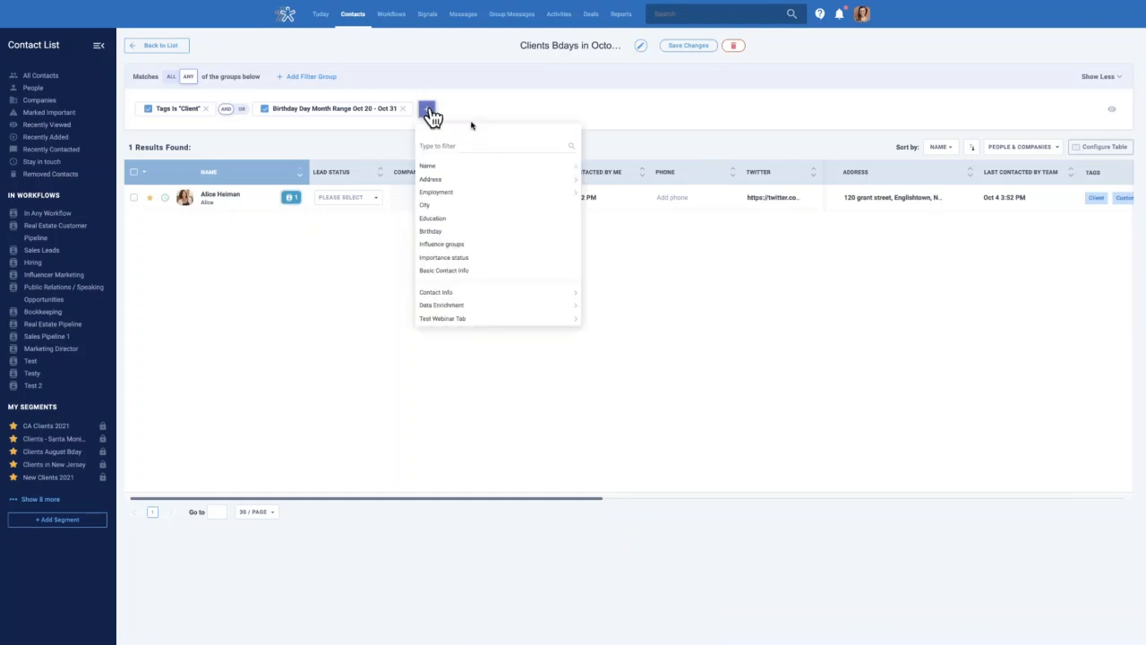
pyautogui.click(459, 146)
pyautogui.write('email')
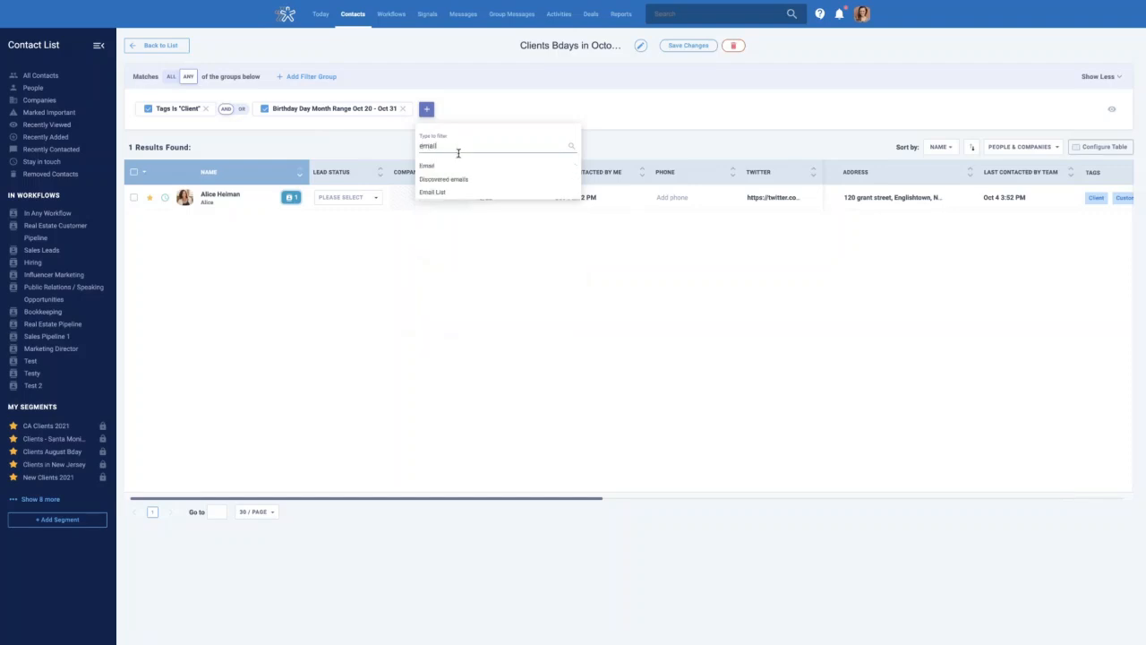
pyautogui.click(455, 167)
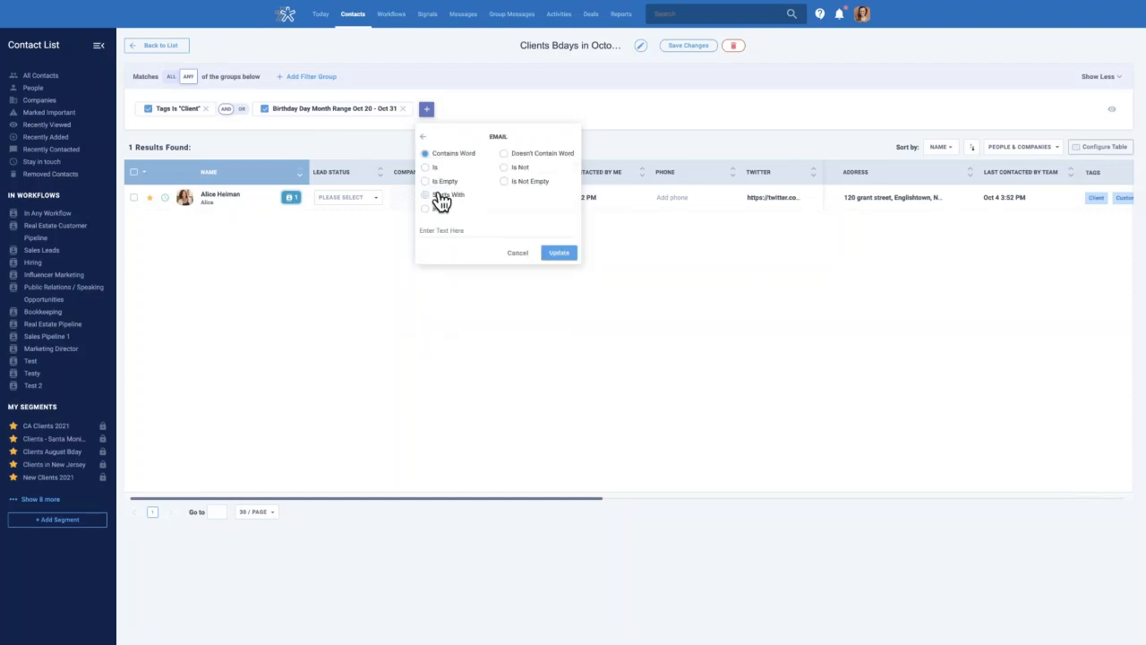
pyautogui.click(536, 183)
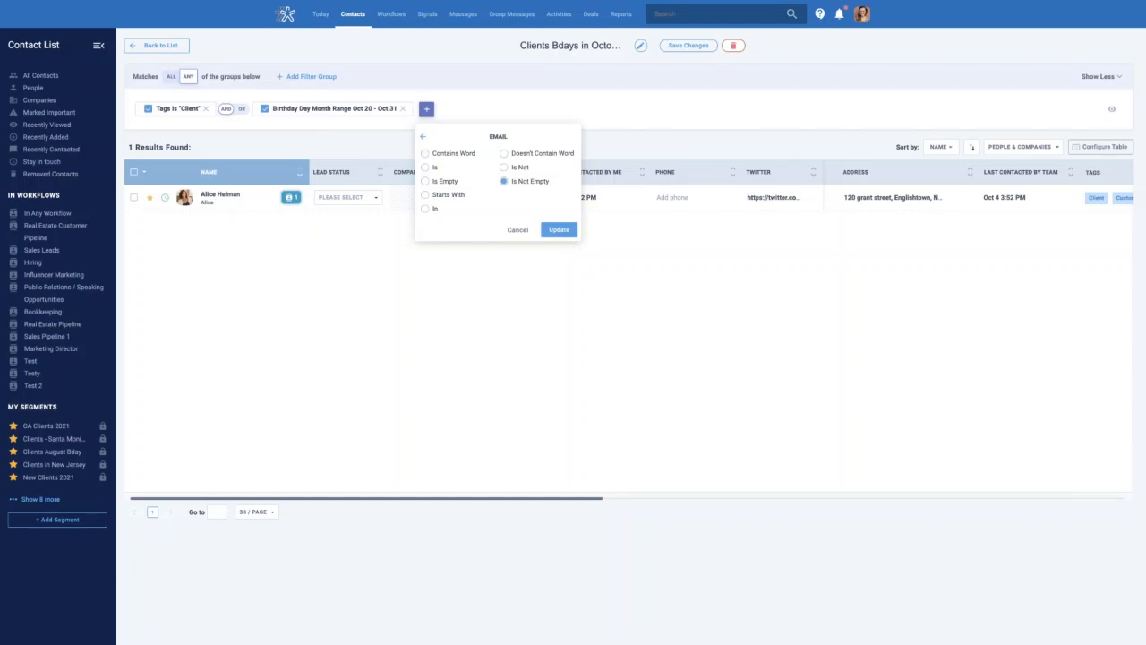
pyautogui.click(564, 231)
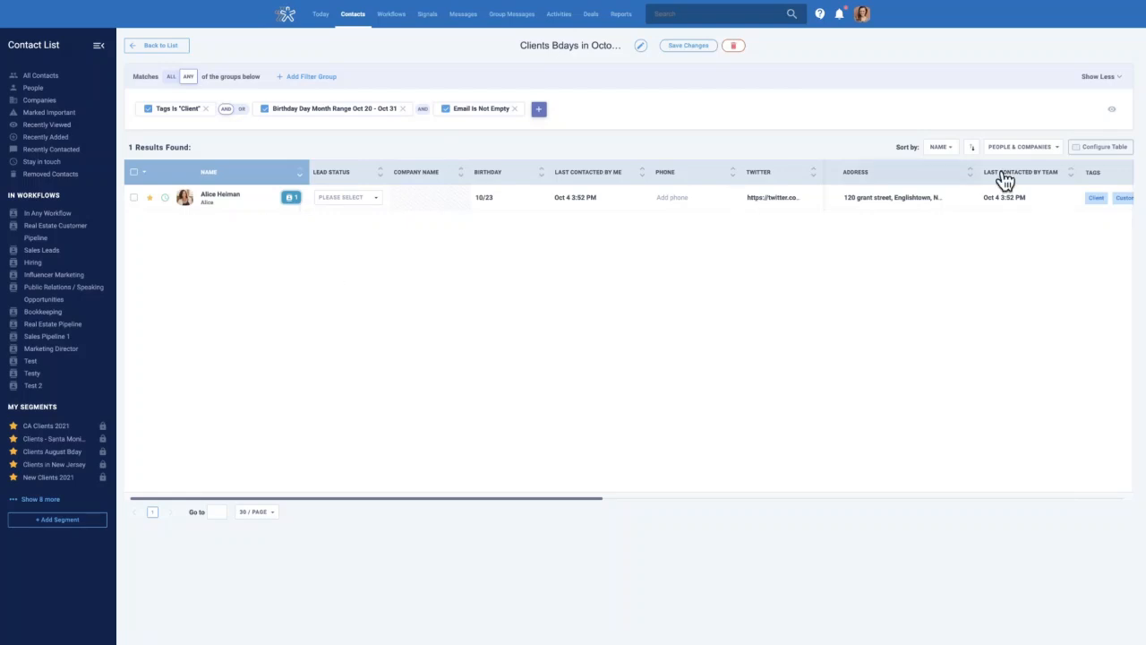
pyautogui.click(1115, 157)
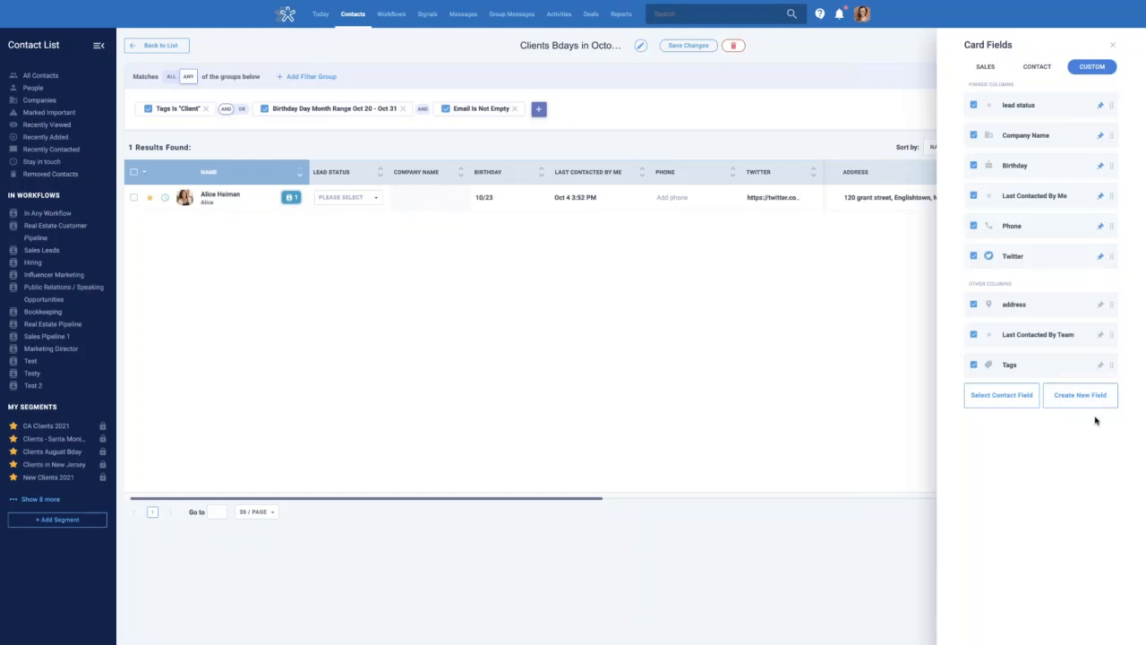
# Add Email as a table column and pin it
pyautogui.click(1009, 402)
pyautogui.click(1001, 240)
pyautogui.write('email')
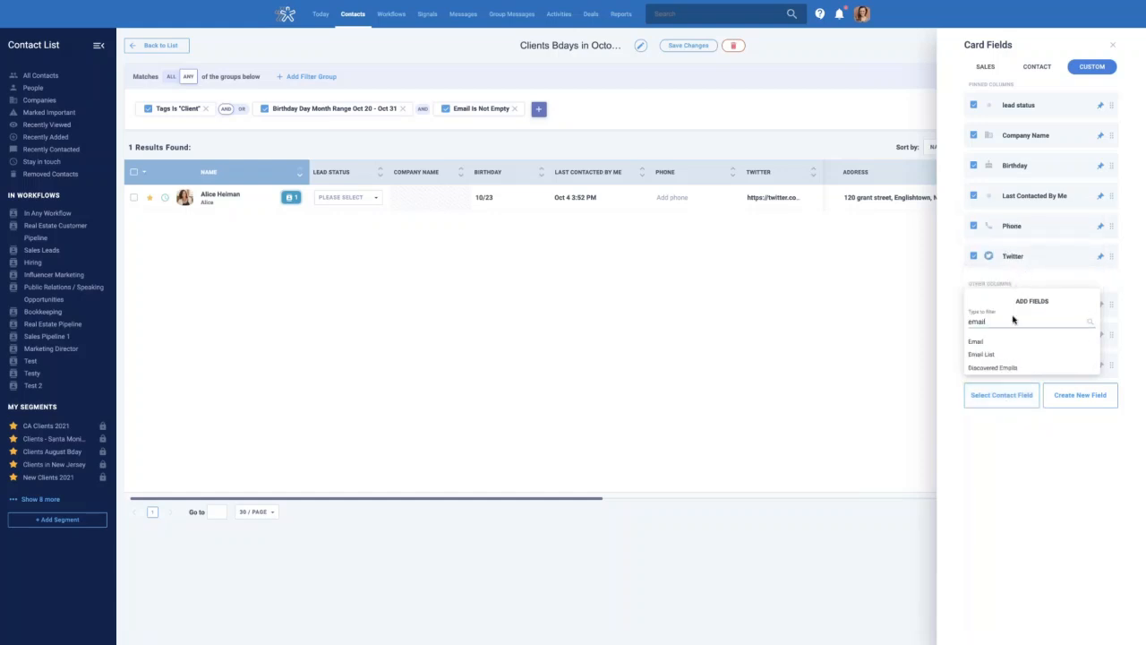
pyautogui.click(1006, 343)
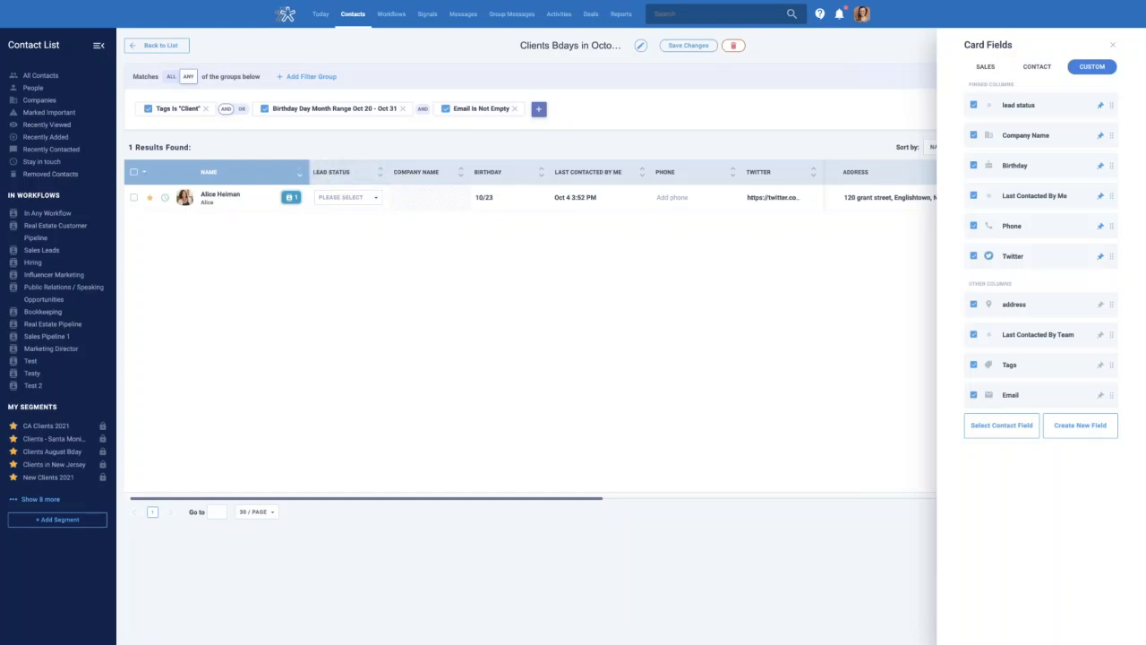
pyautogui.moveTo(1114, 393); pyautogui.dragTo(1121, 101)
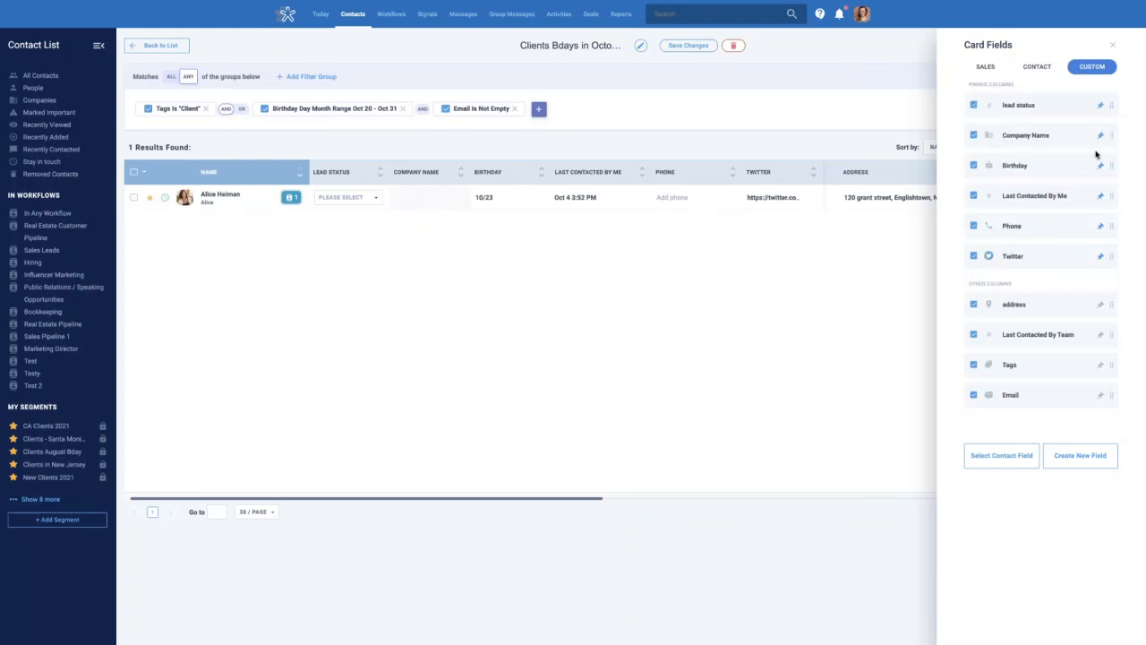
pyautogui.click(1101, 396)
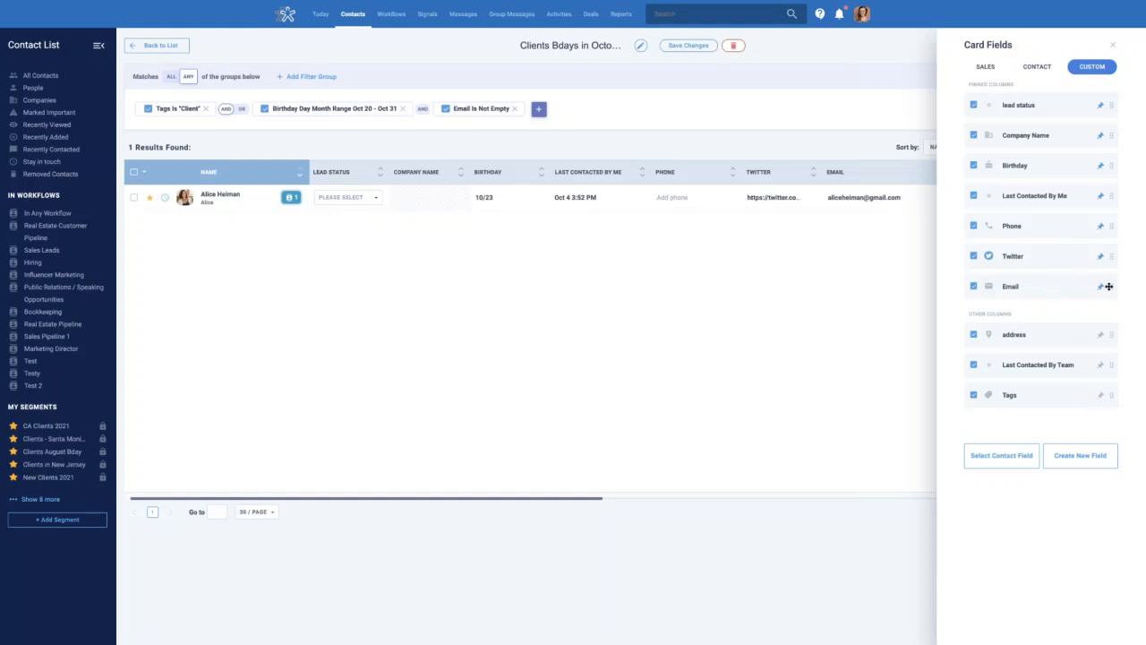
# Order Email, Birthday and Last Contacted By Me as the first columns, and remove the address column
pyautogui.moveTo(1111, 287); pyautogui.dragTo(1111, 106)
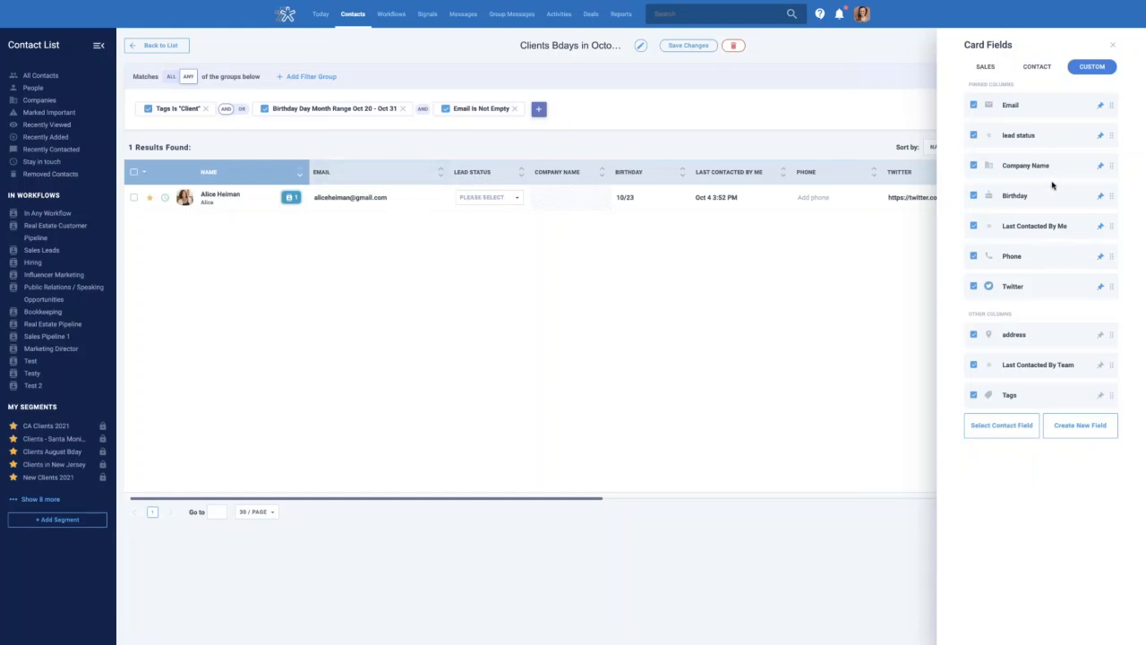
pyautogui.moveTo(1111, 197); pyautogui.dragTo(1110, 120)
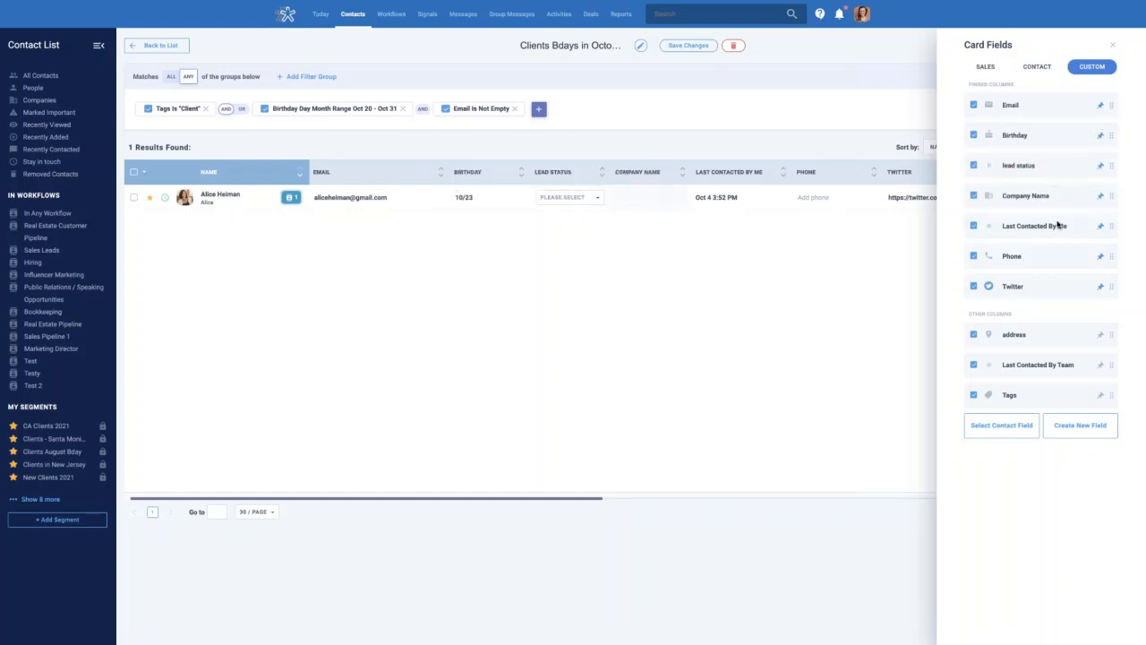
pyautogui.moveTo(1110, 226); pyautogui.dragTo(1112, 164)
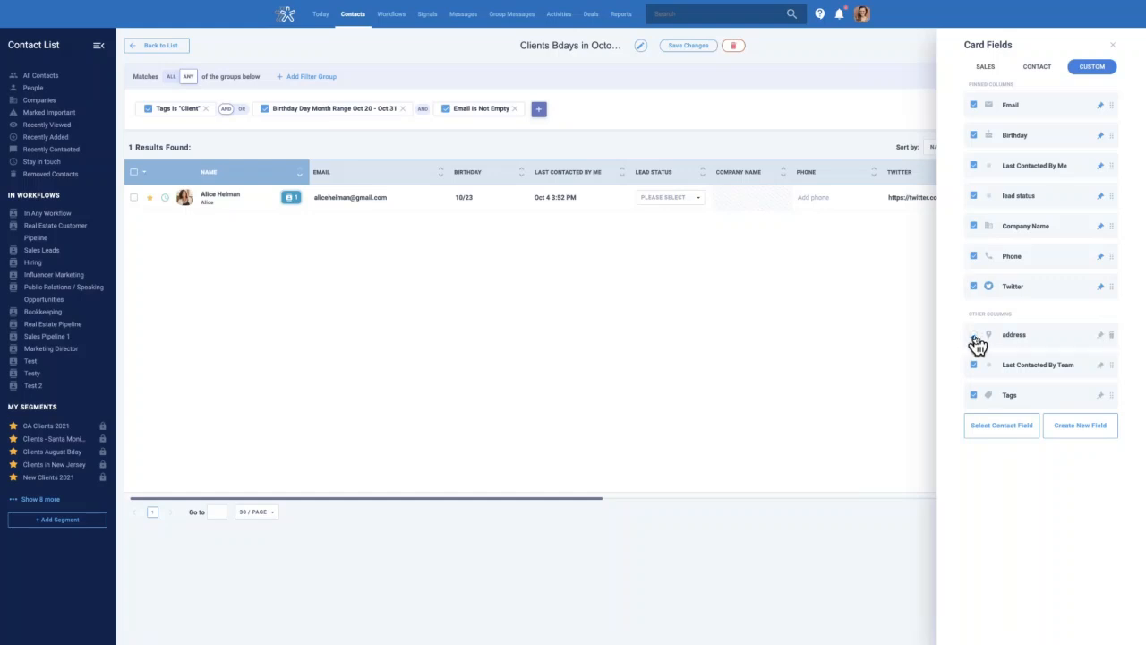
pyautogui.click(1111, 335)
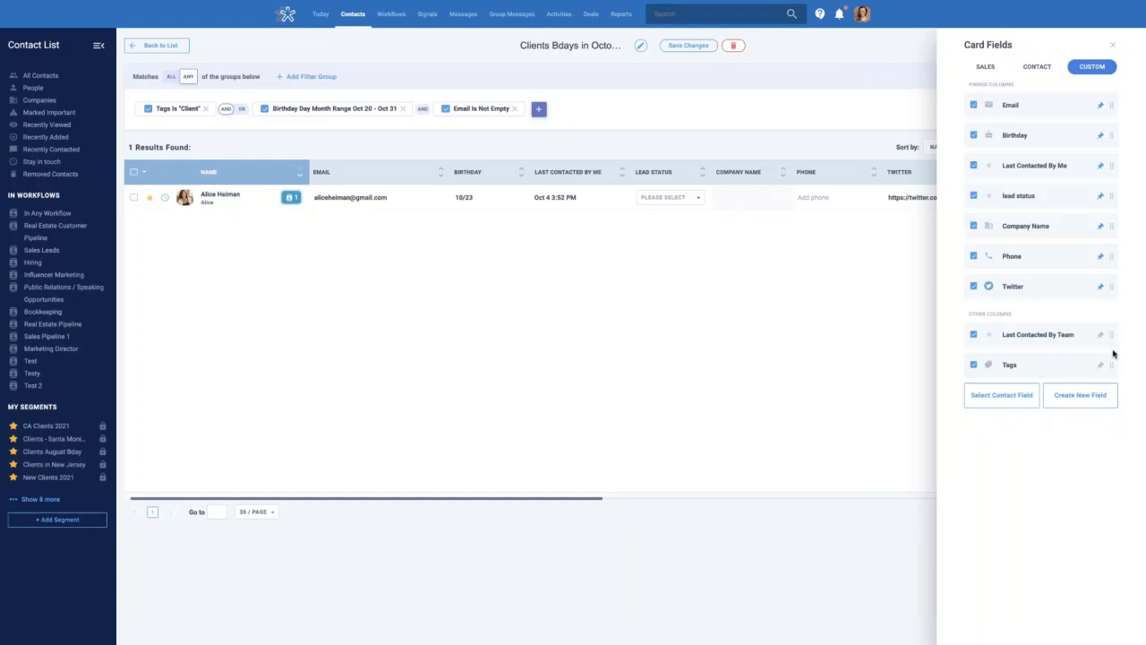
pyautogui.click(1100, 404)
# Close the Card Fields panel to show the rearranged segment table
pyautogui.click(816, 306)
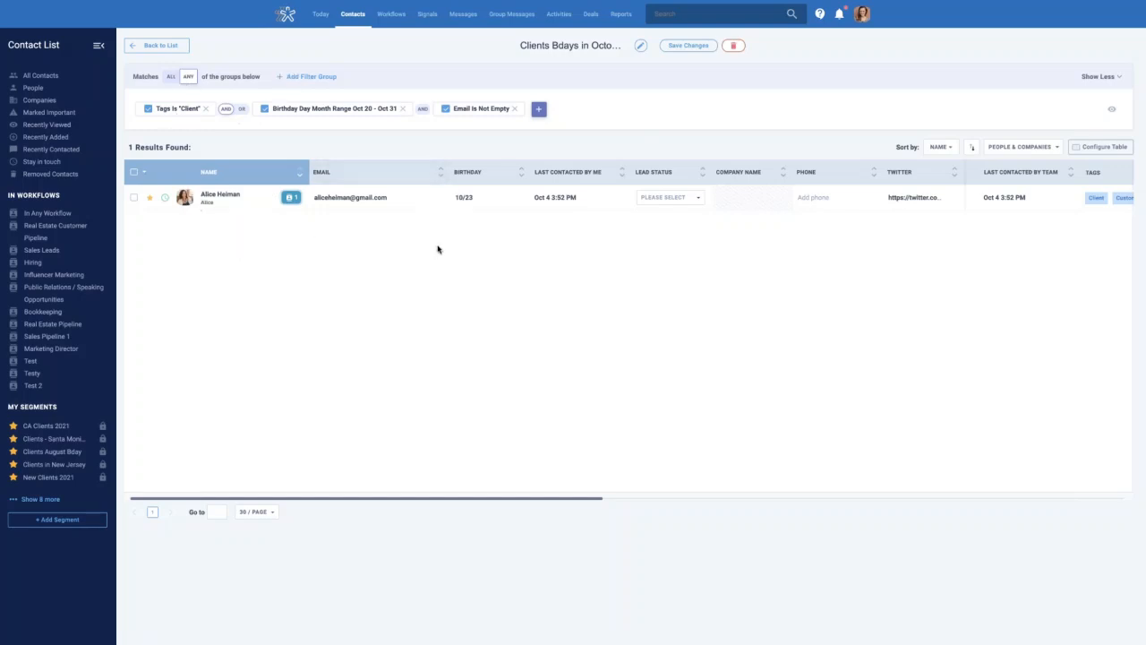
# Select all results and mark the selected contact as Important
pyautogui.click(134, 173)
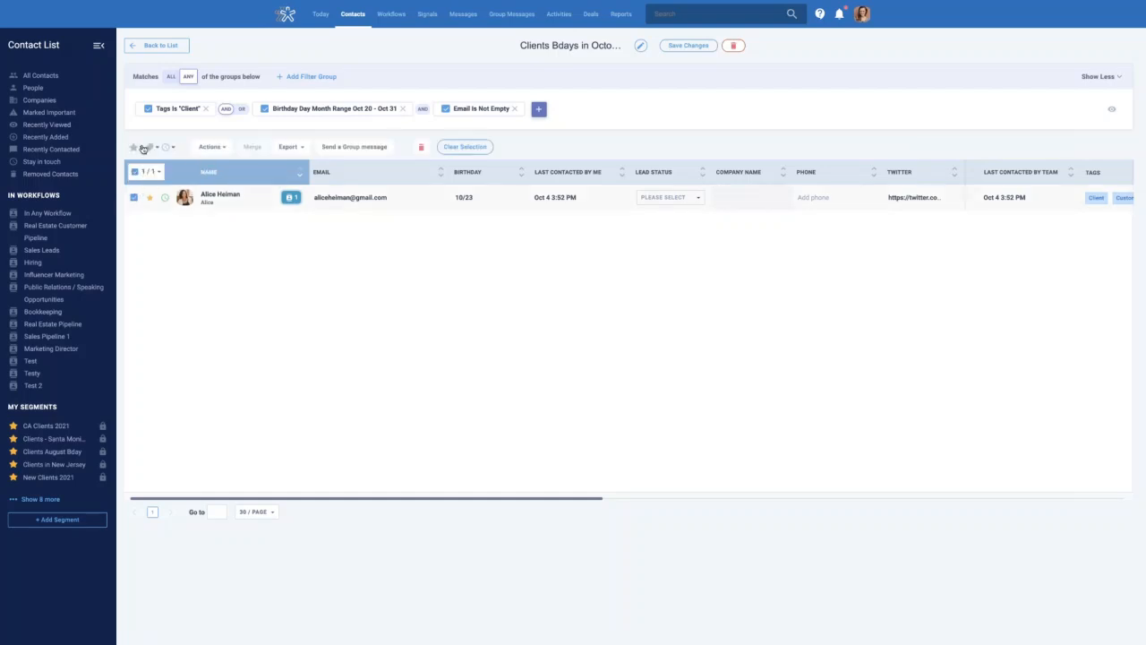
pyautogui.click(136, 149)
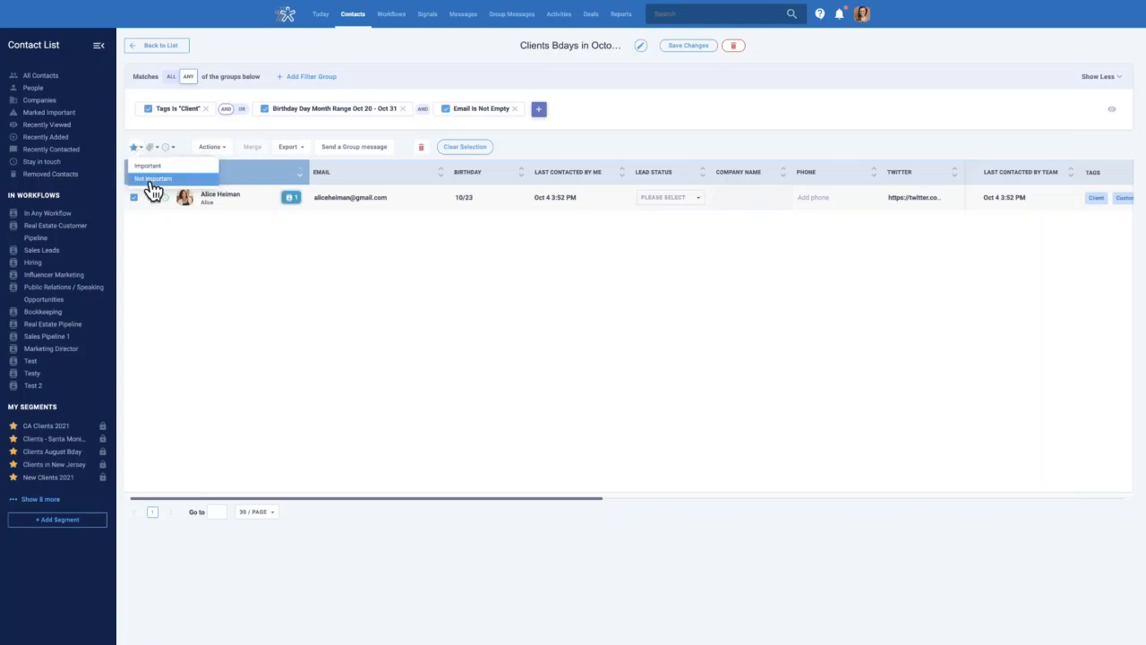
pyautogui.click(150, 167)
# Check the bulk tag and reminder options, then bring up the bulk Actions menu
pyautogui.click(149, 147)
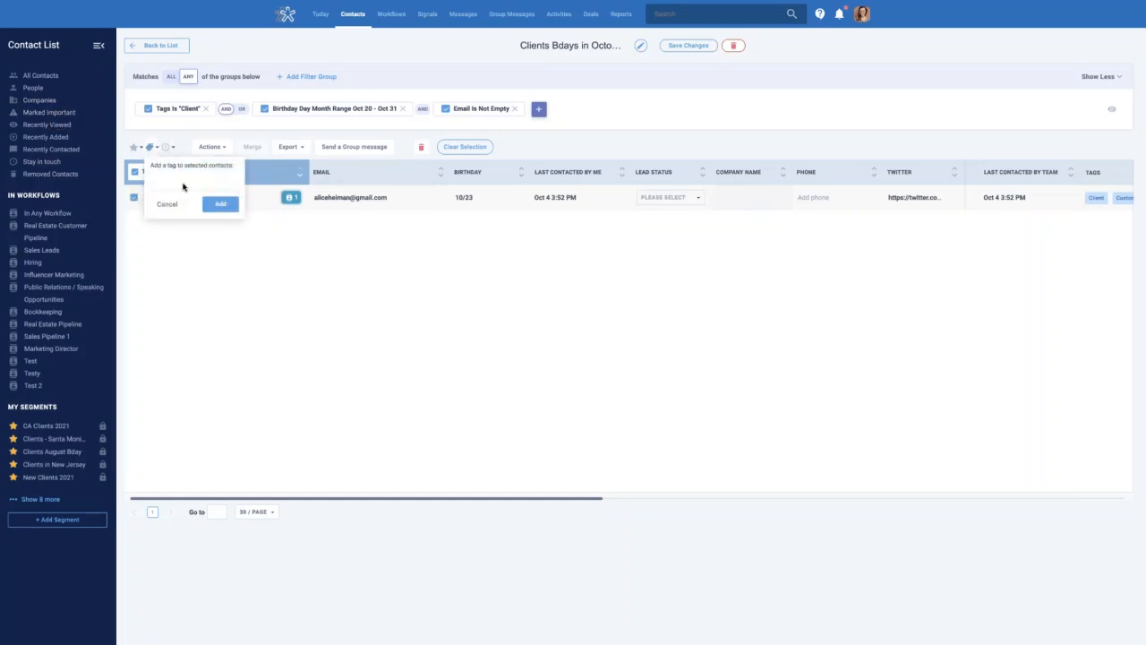
pyautogui.click(168, 147)
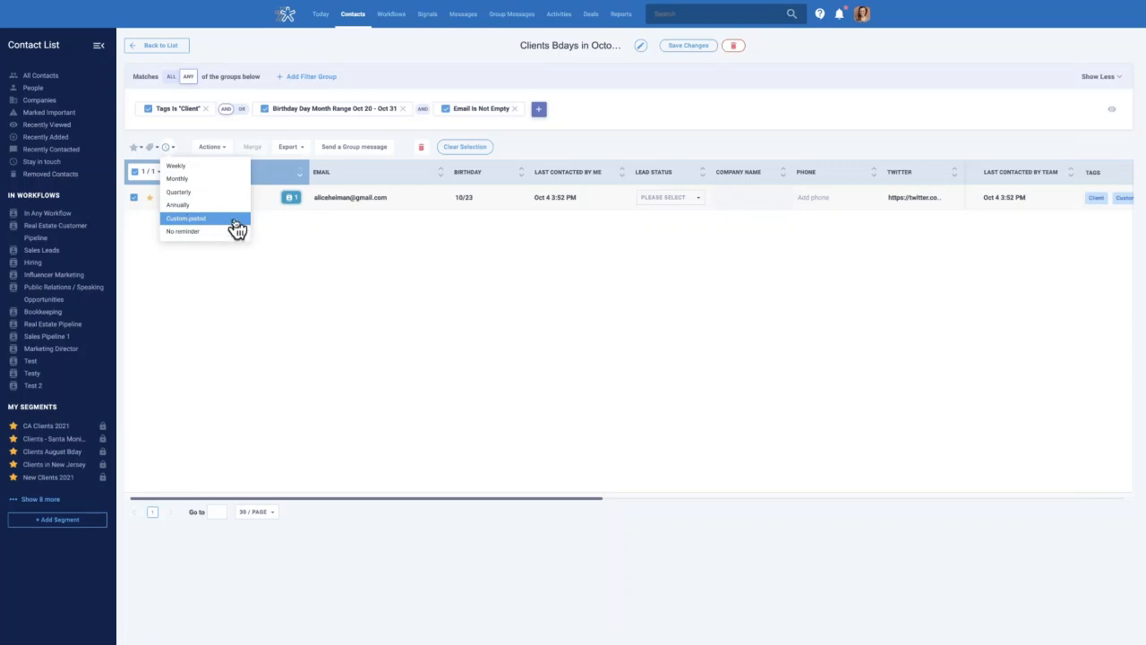
pyautogui.click(316, 243)
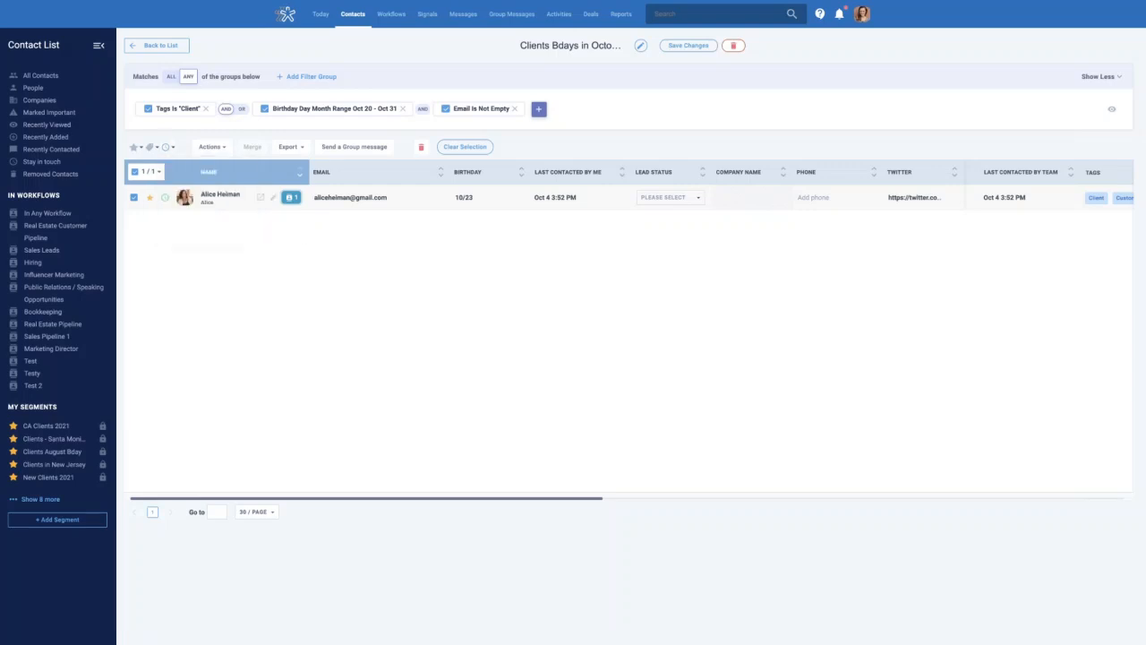
pyautogui.click(221, 149)
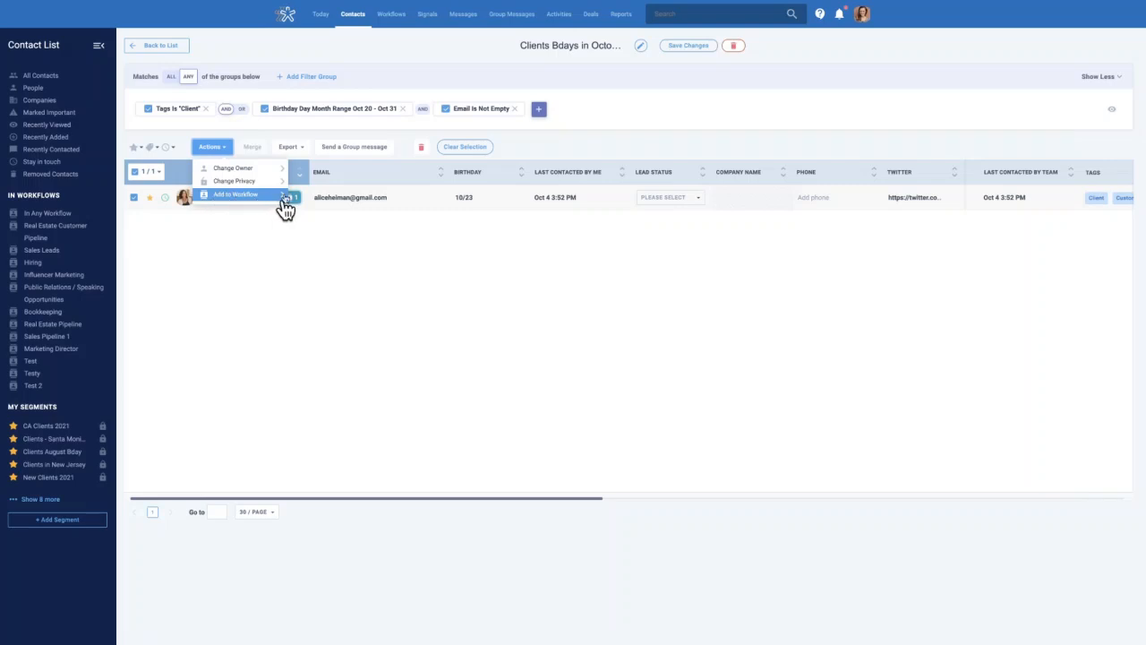
pyautogui.click(263, 262)
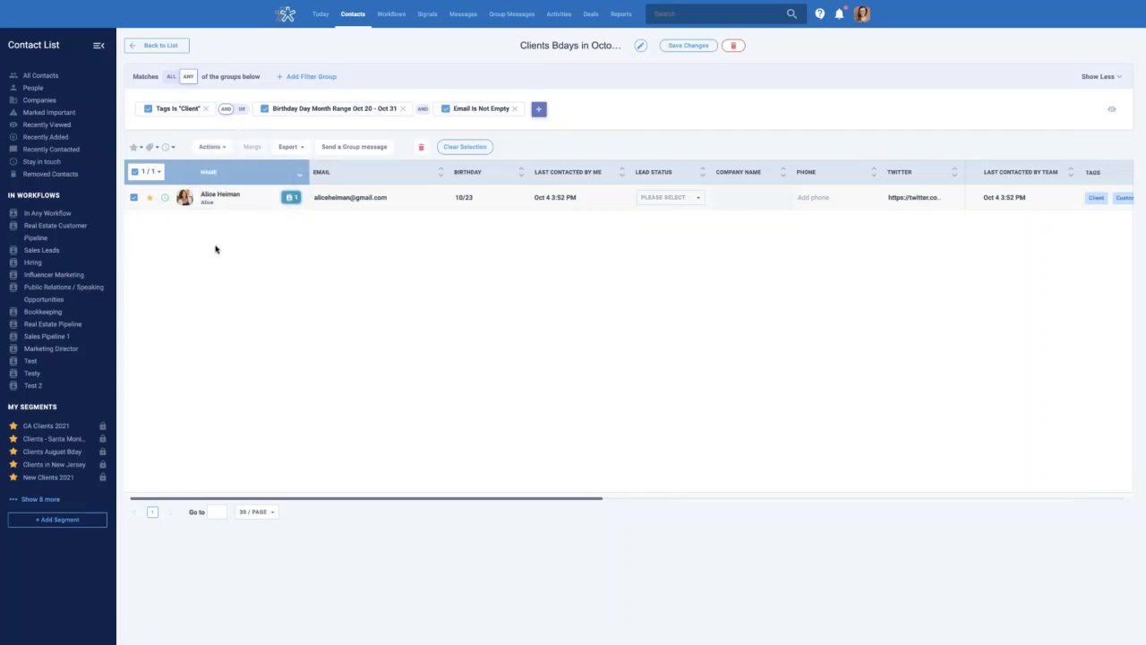
pyautogui.click(307, 153)
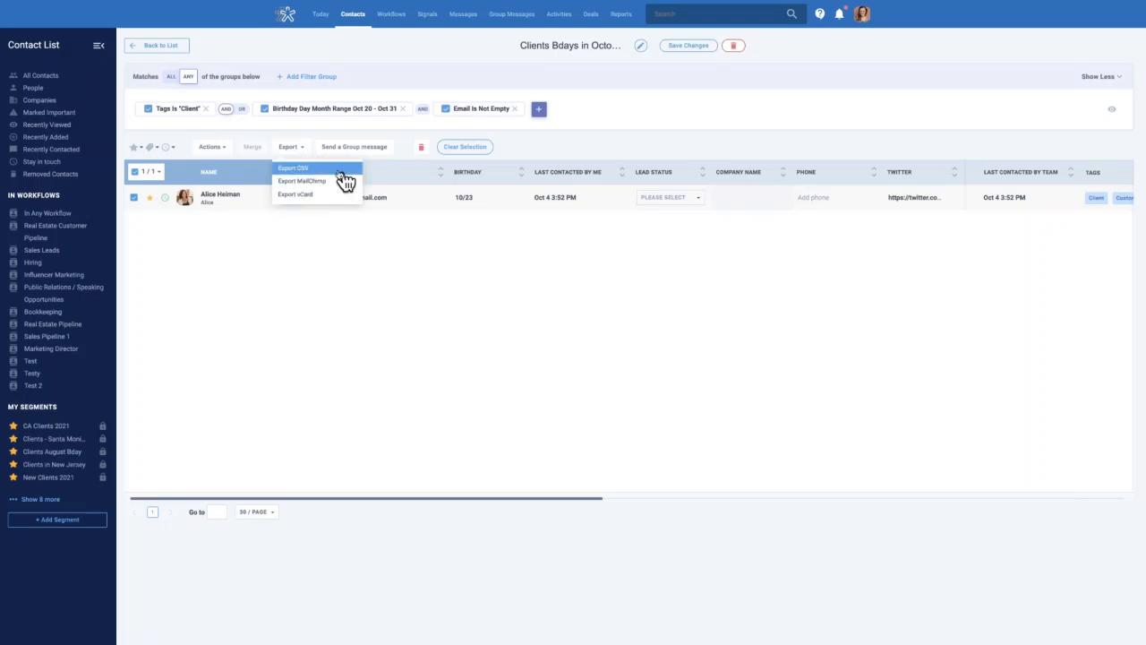
pyautogui.click(271, 158)
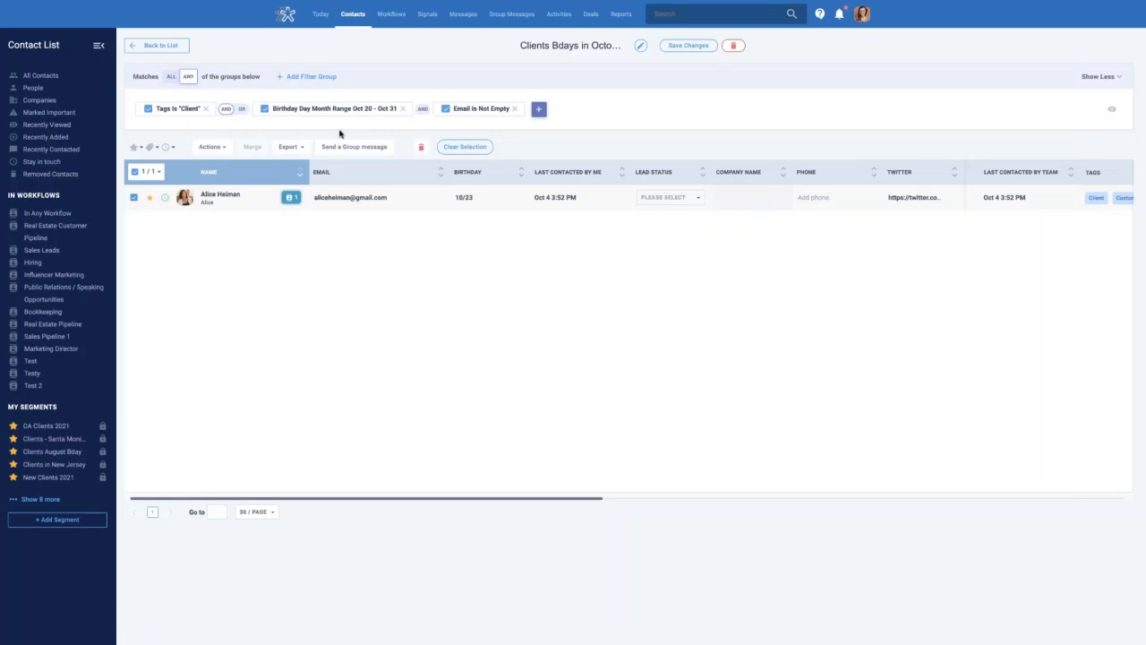
# Remove the Tags Is 'Client', birthday date-range and Email Is Not Empty filter chips
pyautogui.click(204, 109)
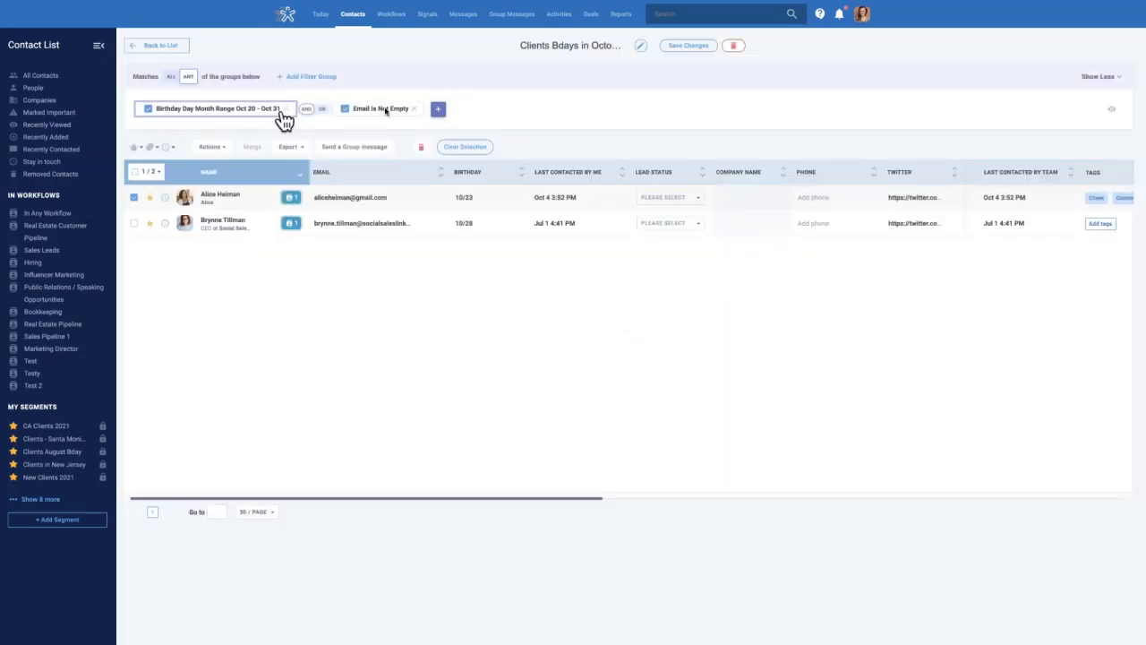
pyautogui.click(285, 110)
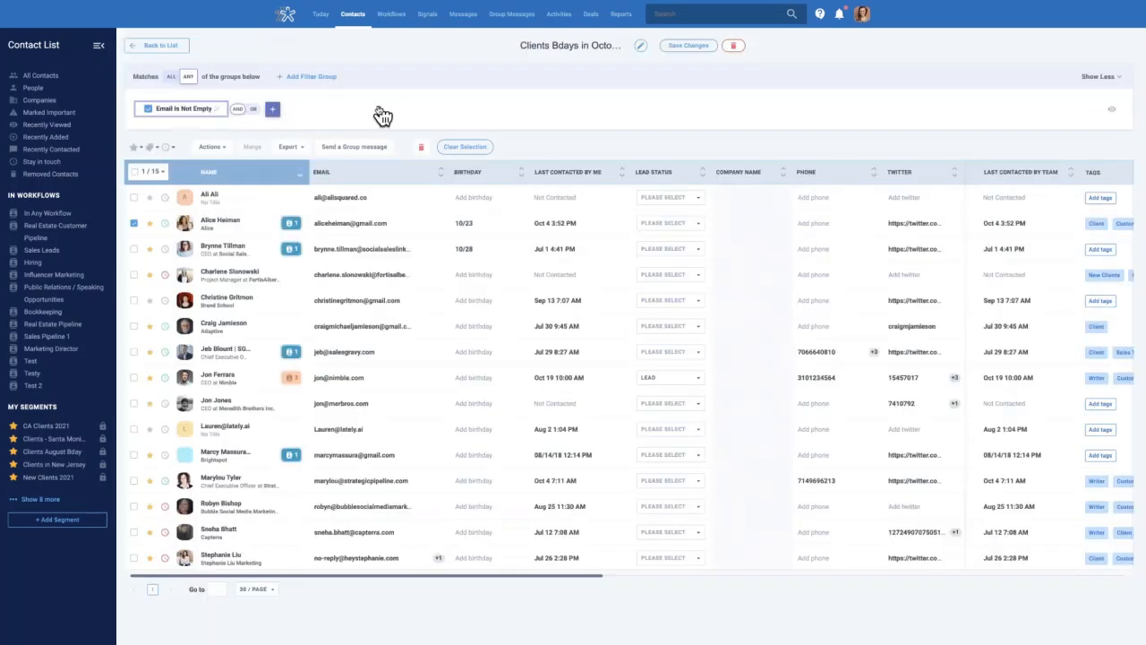
pyautogui.click(176, 111)
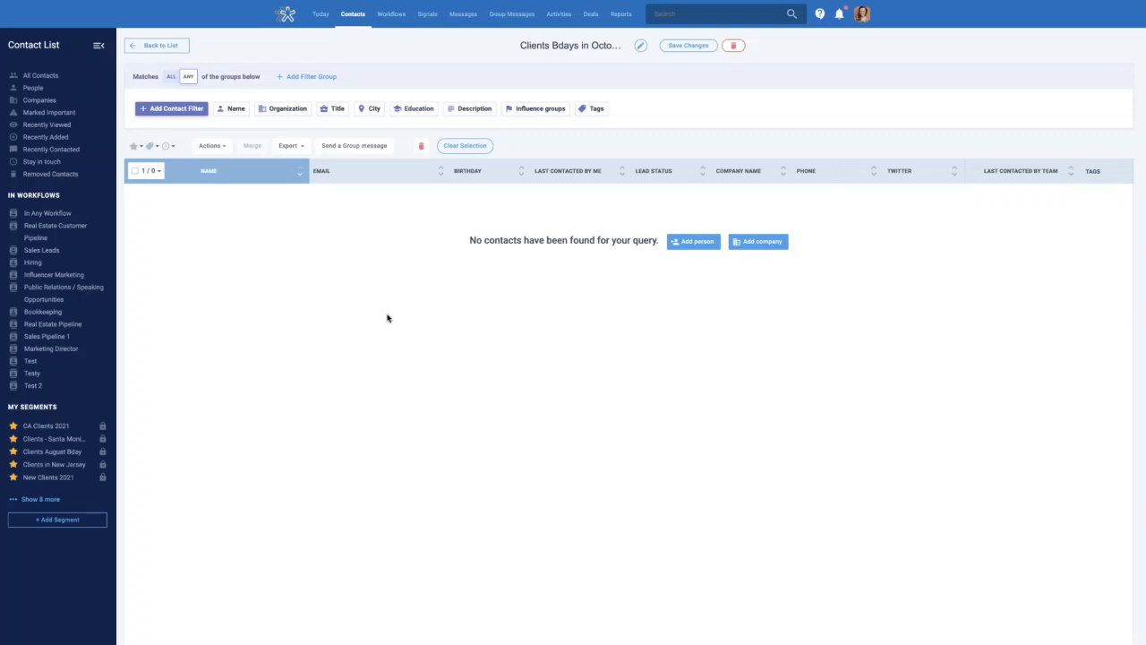
# Go to All Contacts and open a blank New Segment Search
pyautogui.click(51, 77)
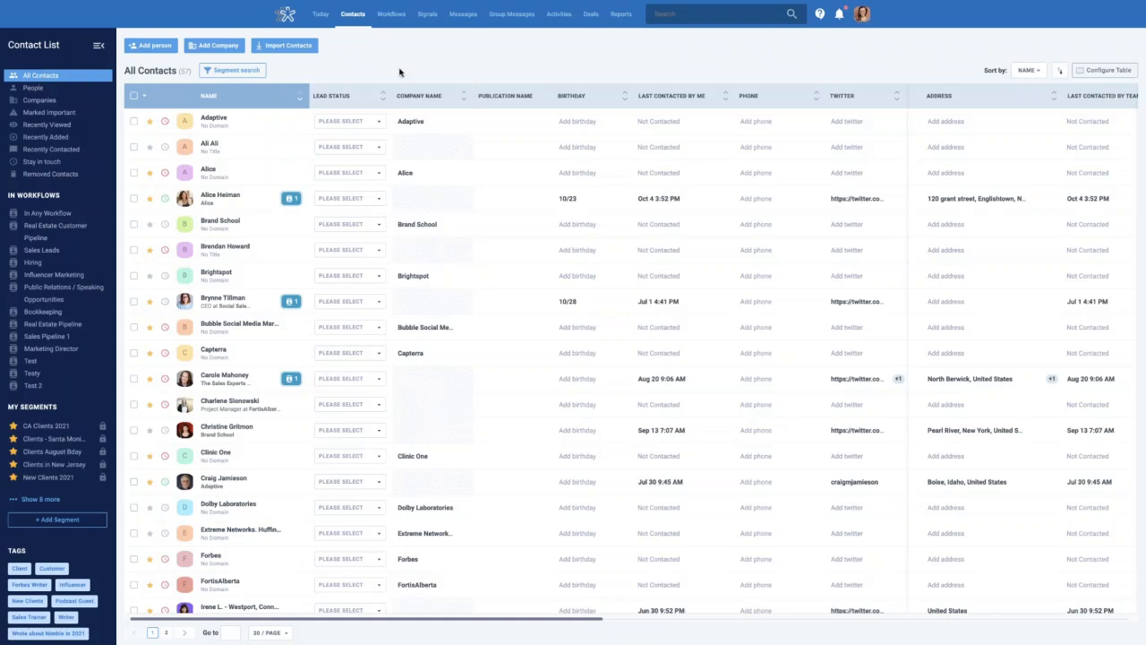
pyautogui.click(228, 71)
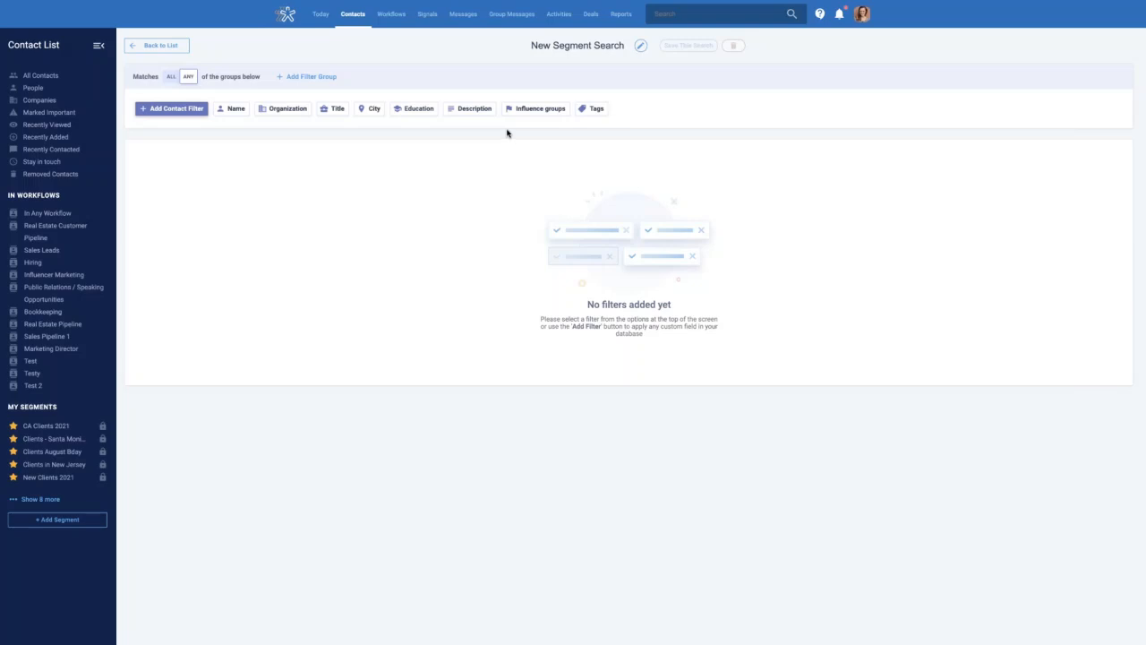
# Add an Email Is Empty filter to the new search
pyautogui.click(170, 111)
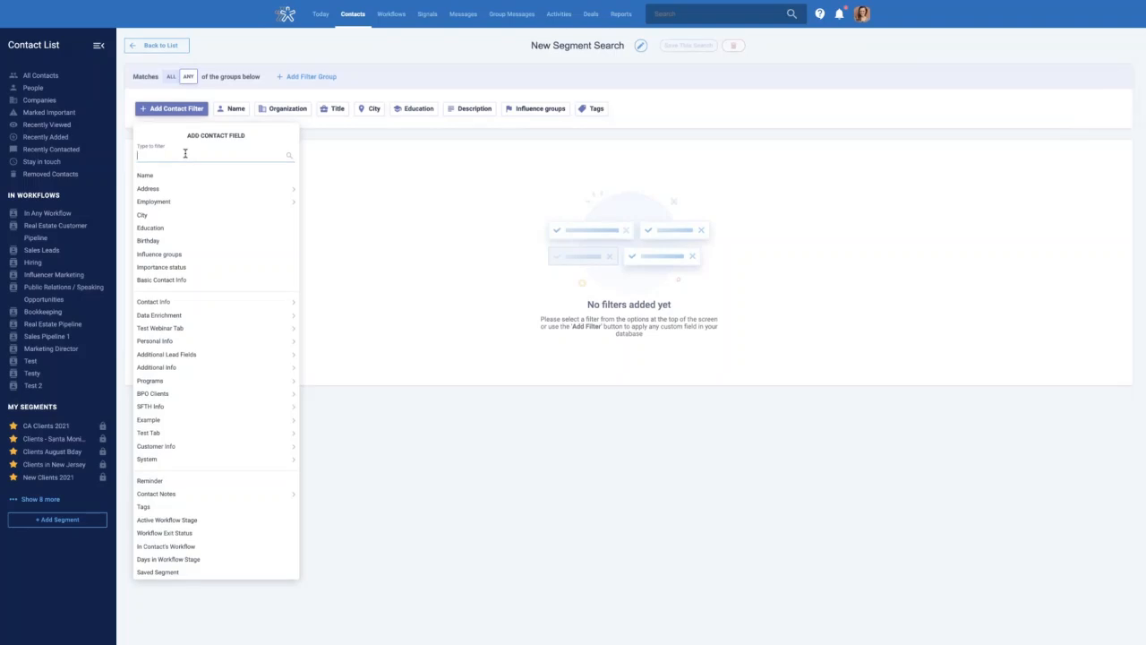
pyautogui.write('email')
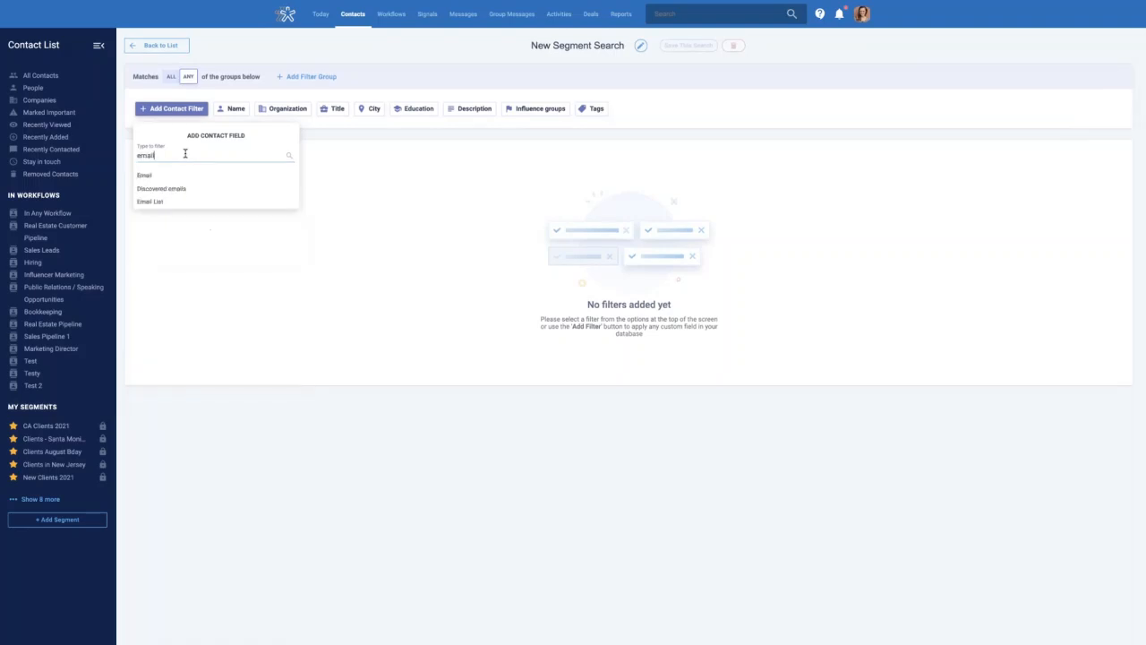
pyautogui.click(191, 177)
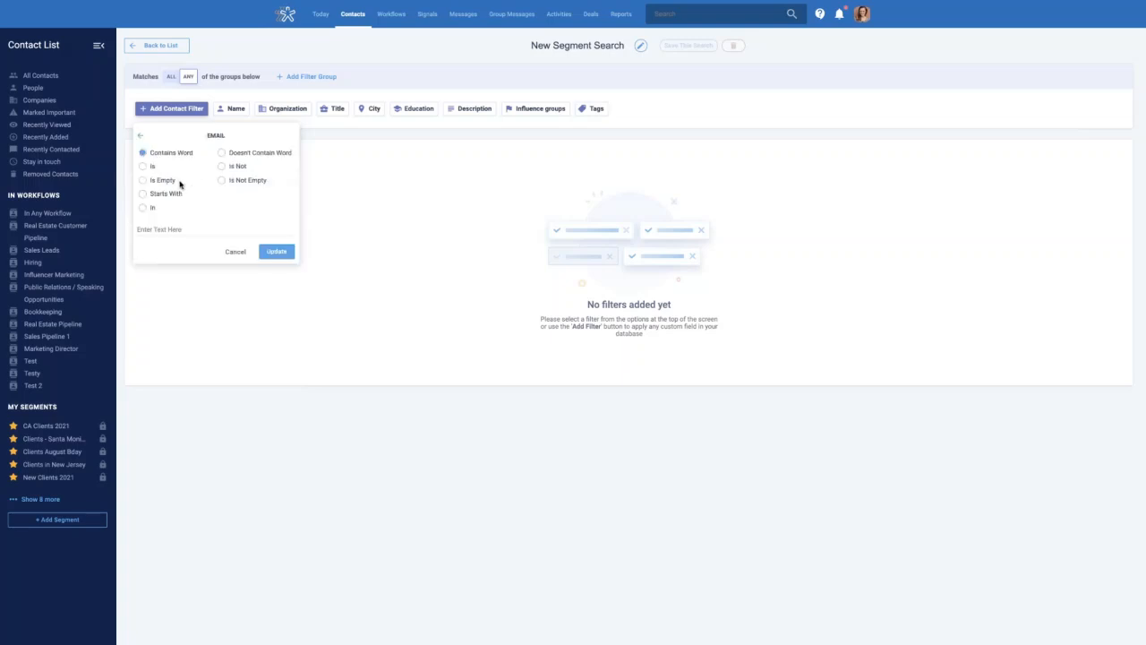
pyautogui.click(166, 182)
pyautogui.click(275, 229)
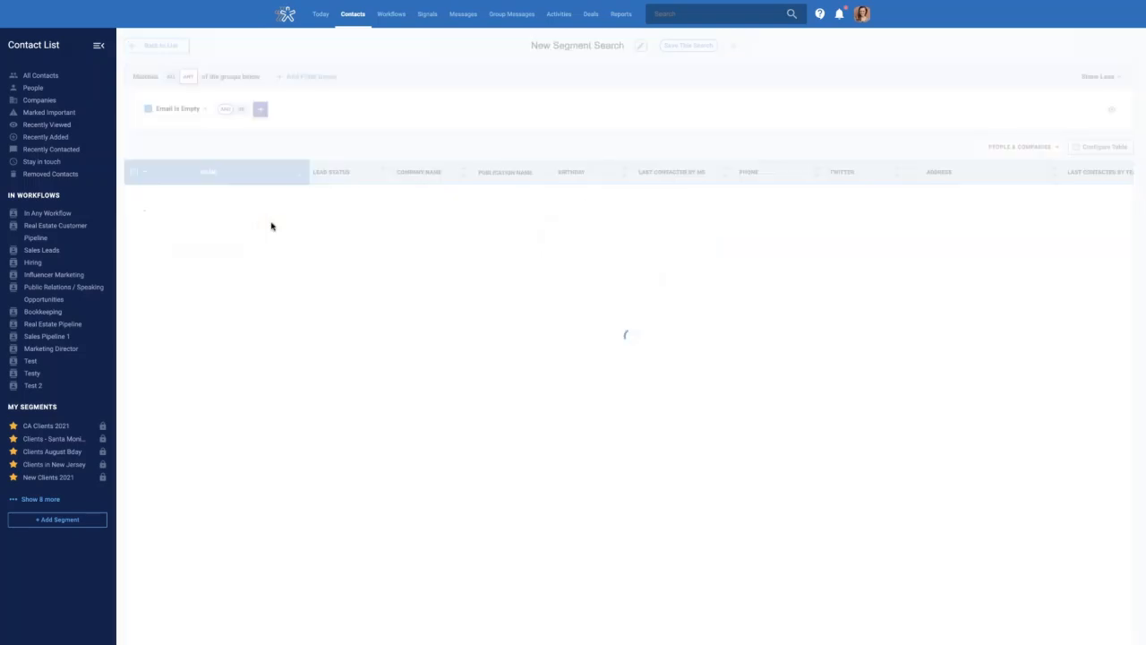
# Add a second filter requiring Phone Is Empty
pyautogui.click(261, 109)
pyautogui.click(271, 146)
pyautogui.write('phon')
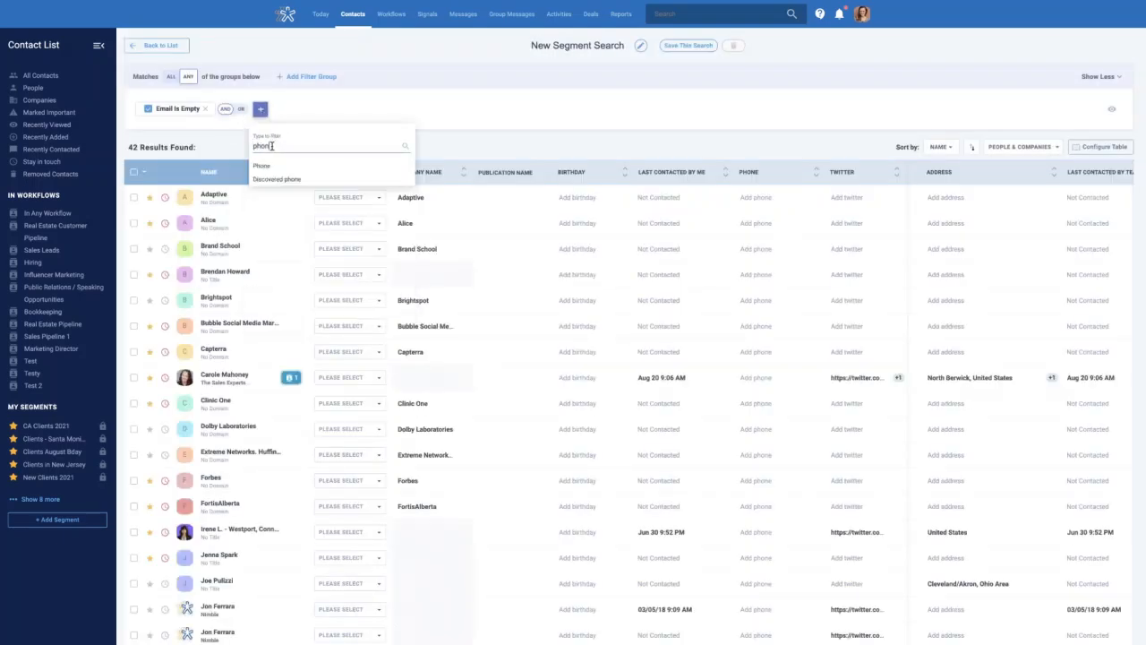
pyautogui.click(263, 166)
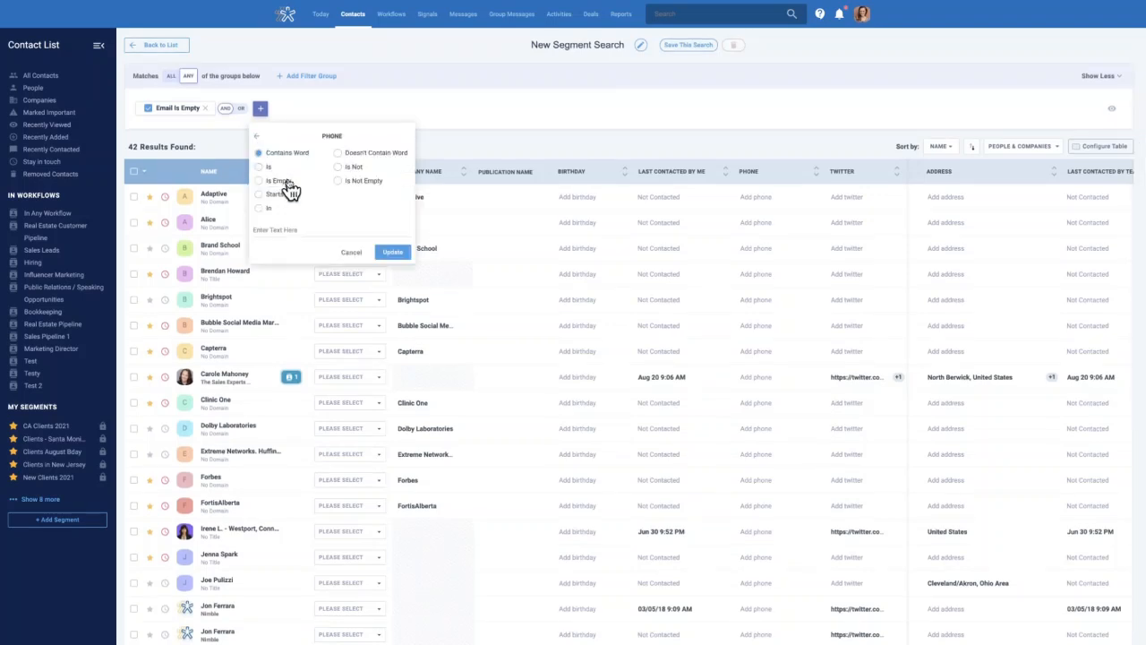
pyautogui.click(285, 184)
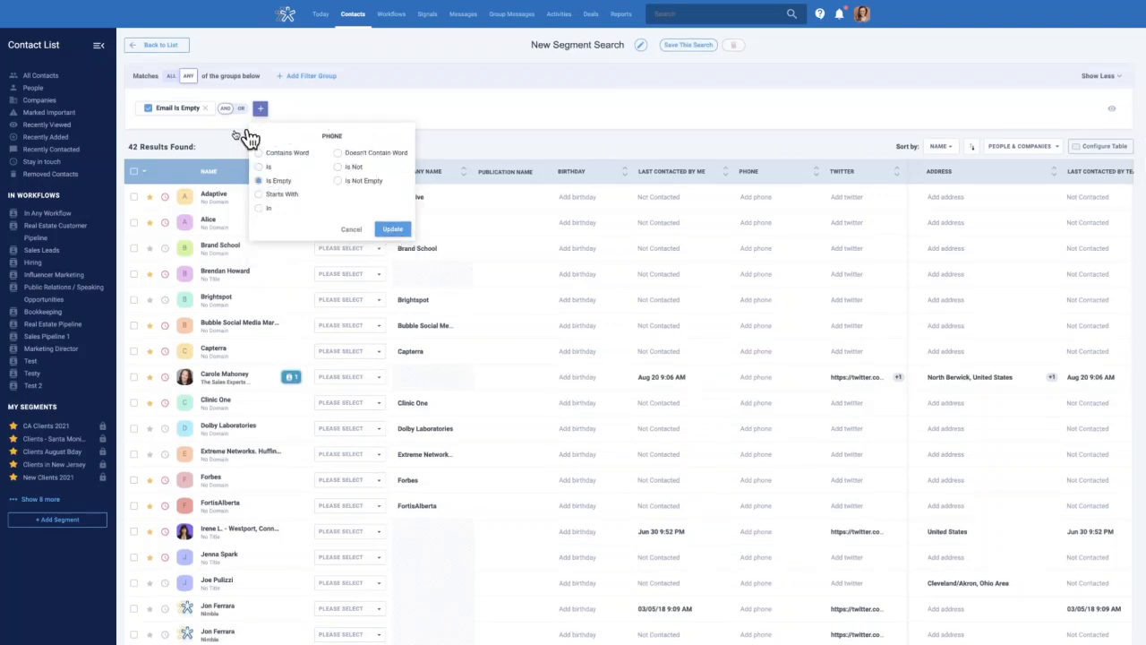
pyautogui.click(400, 229)
# Add a Last Contacted By Me In The Last 365 days filter
pyautogui.click(349, 109)
pyautogui.click(375, 142)
pyautogui.write('last')
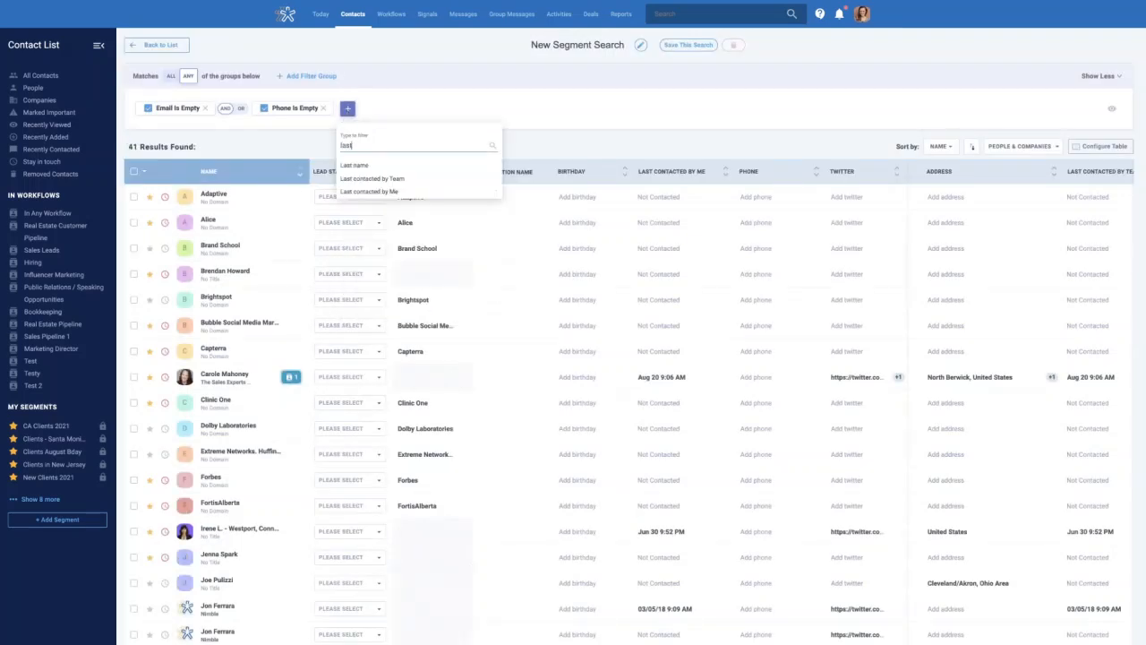
pyautogui.click(384, 193)
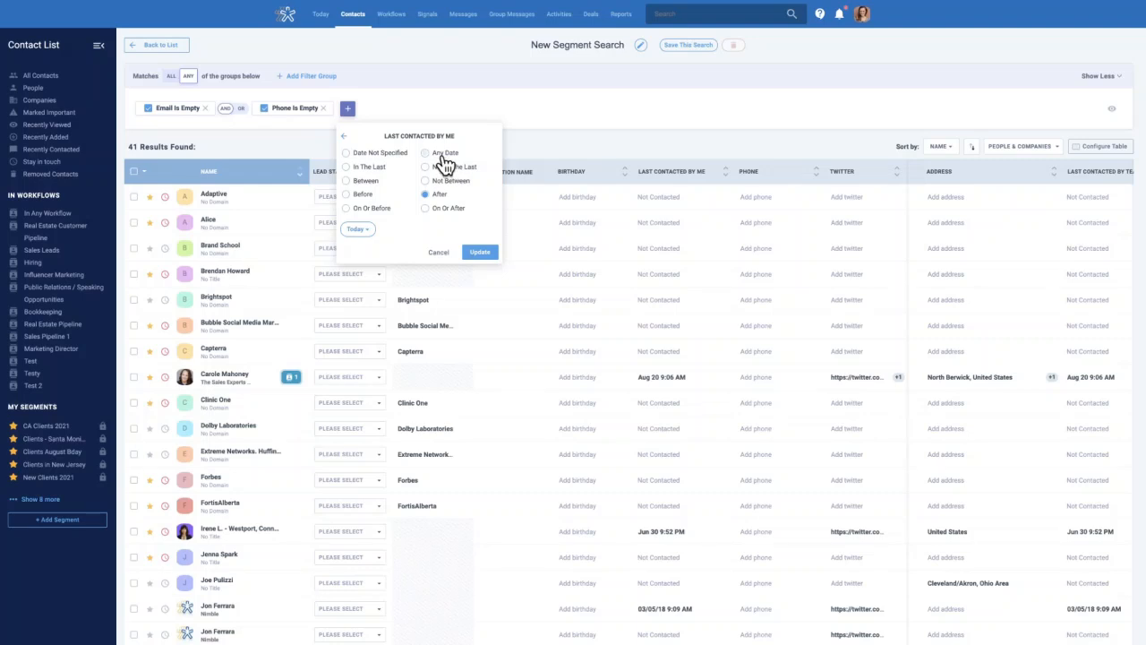
pyautogui.click(367, 167)
pyautogui.click(380, 230)
pyautogui.write('365')
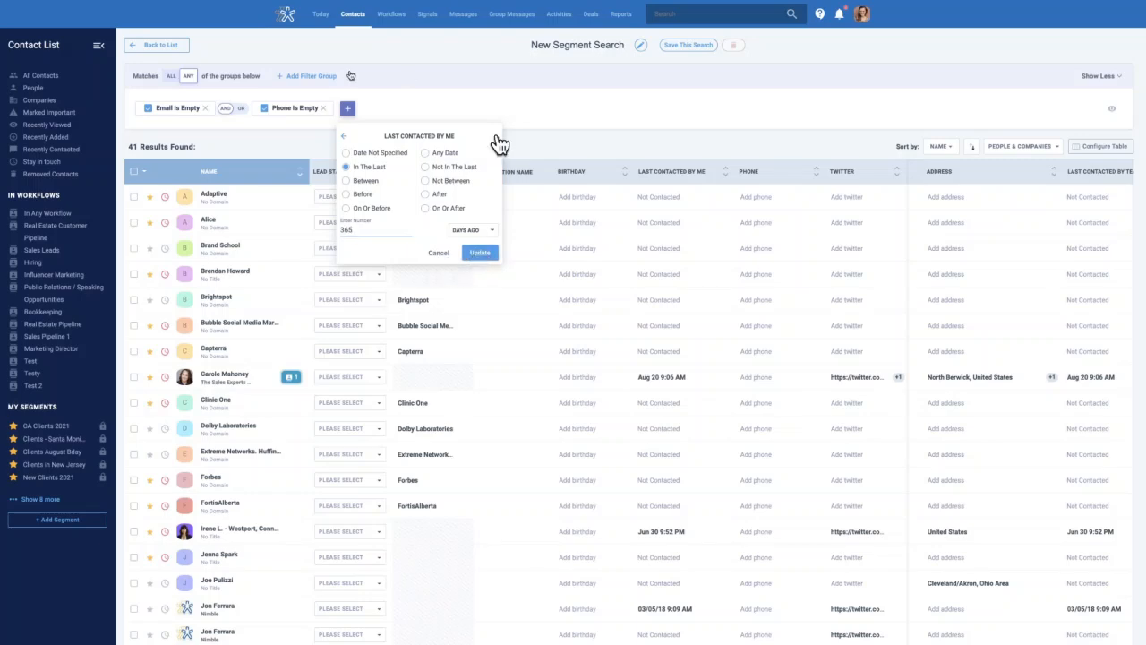
pyautogui.click(478, 254)
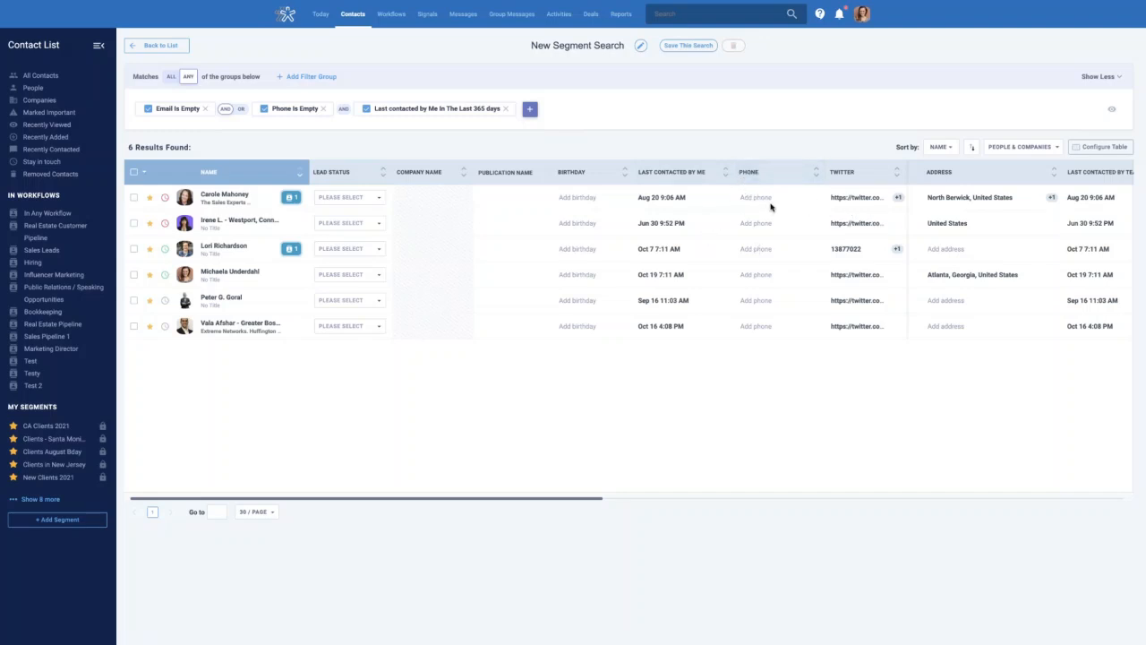
# Select and delete all six matching contacts, then remove the last-contacted filter
pyautogui.hscroll(5, 940, 215)
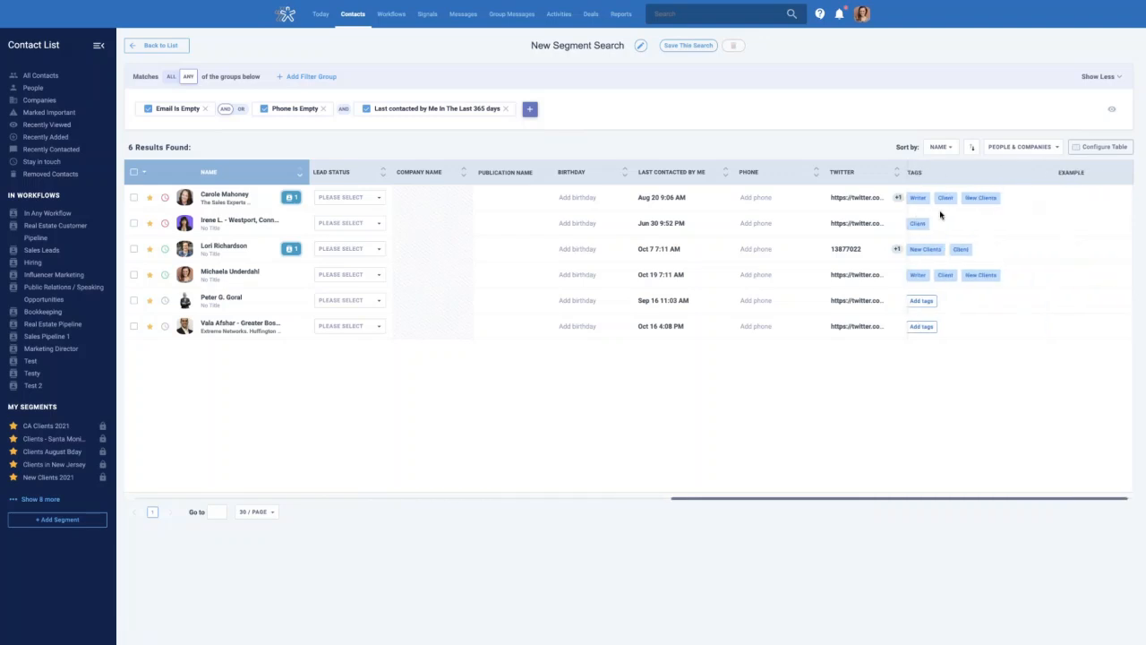
pyautogui.hscroll(-2, 942, 215)
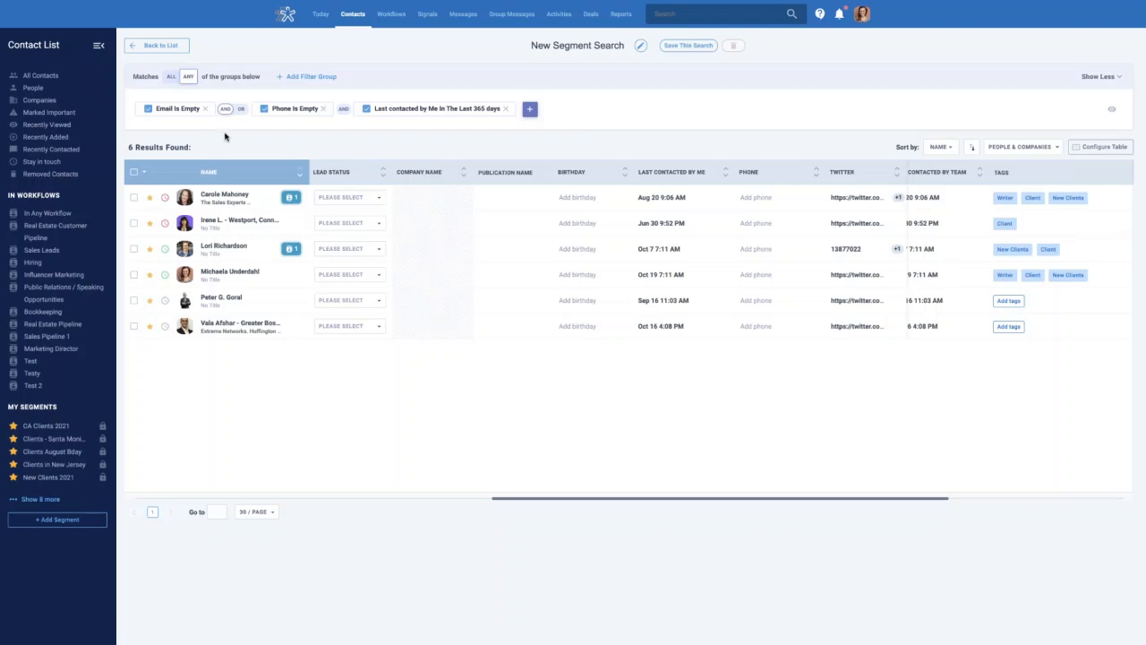
pyautogui.click(135, 174)
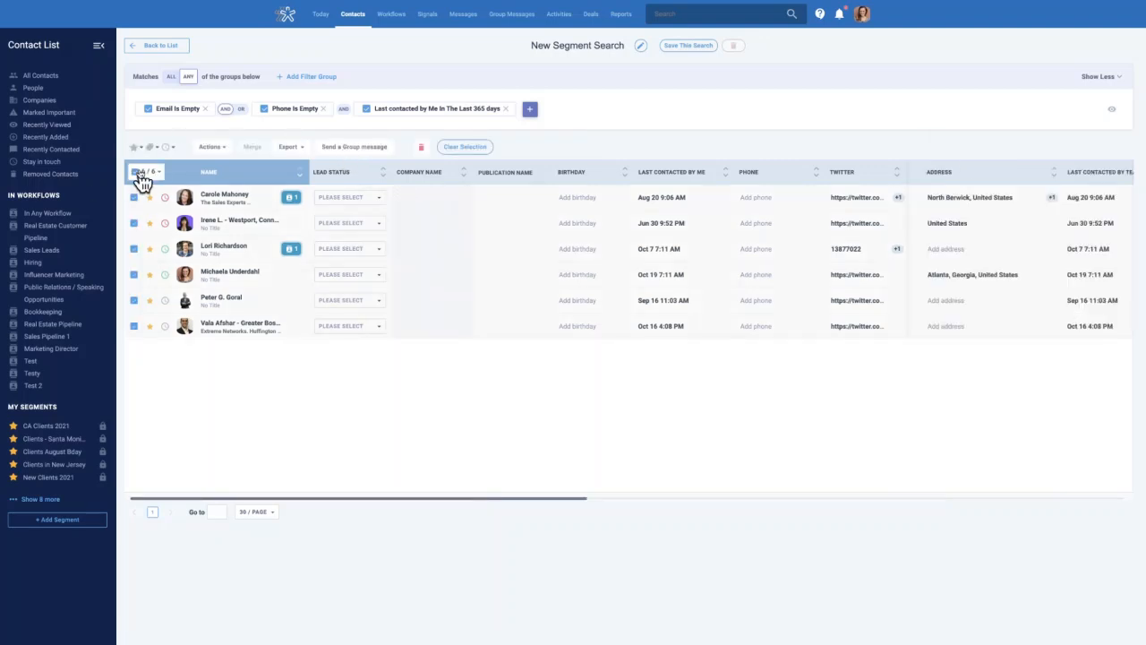
pyautogui.click(421, 146)
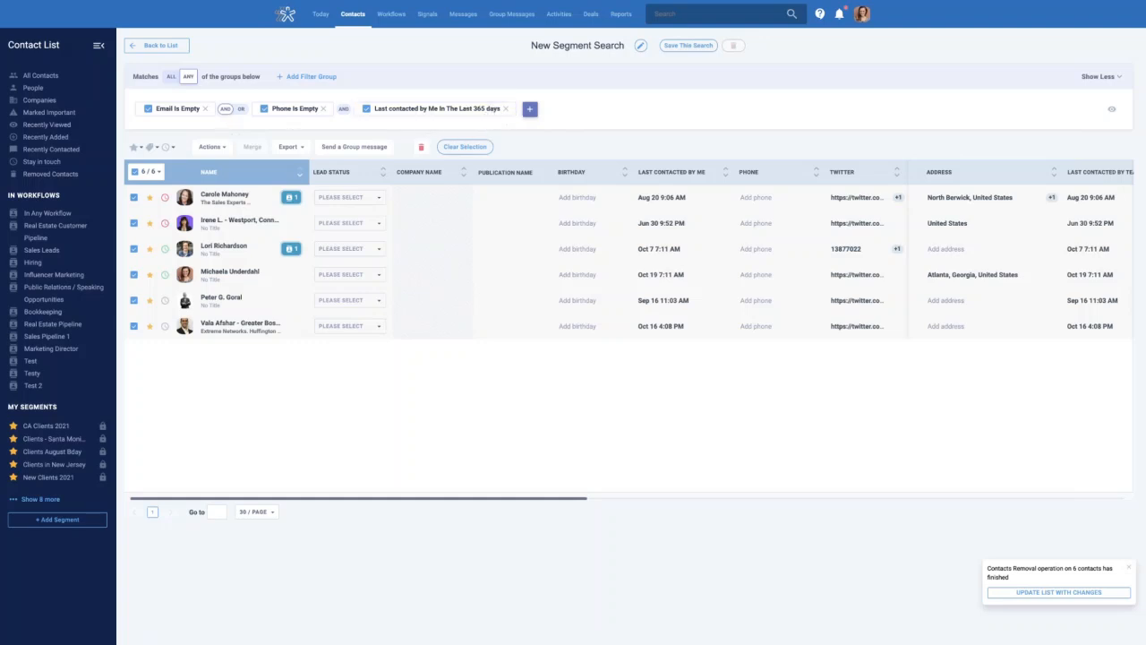
pyautogui.click(421, 146)
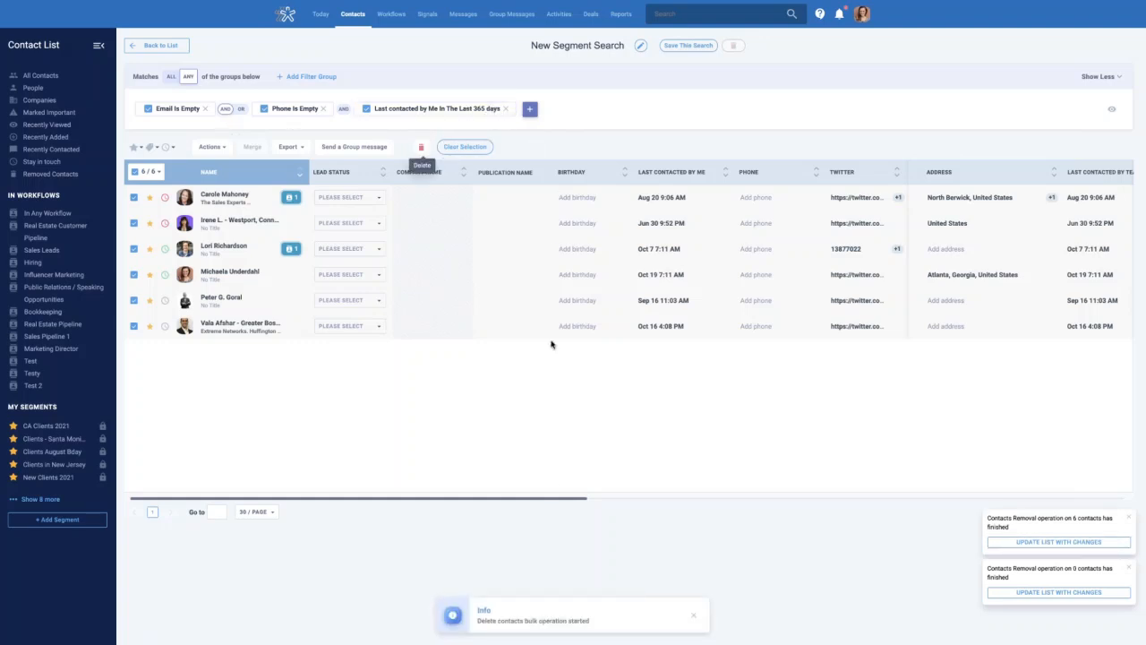
pyautogui.click(505, 109)
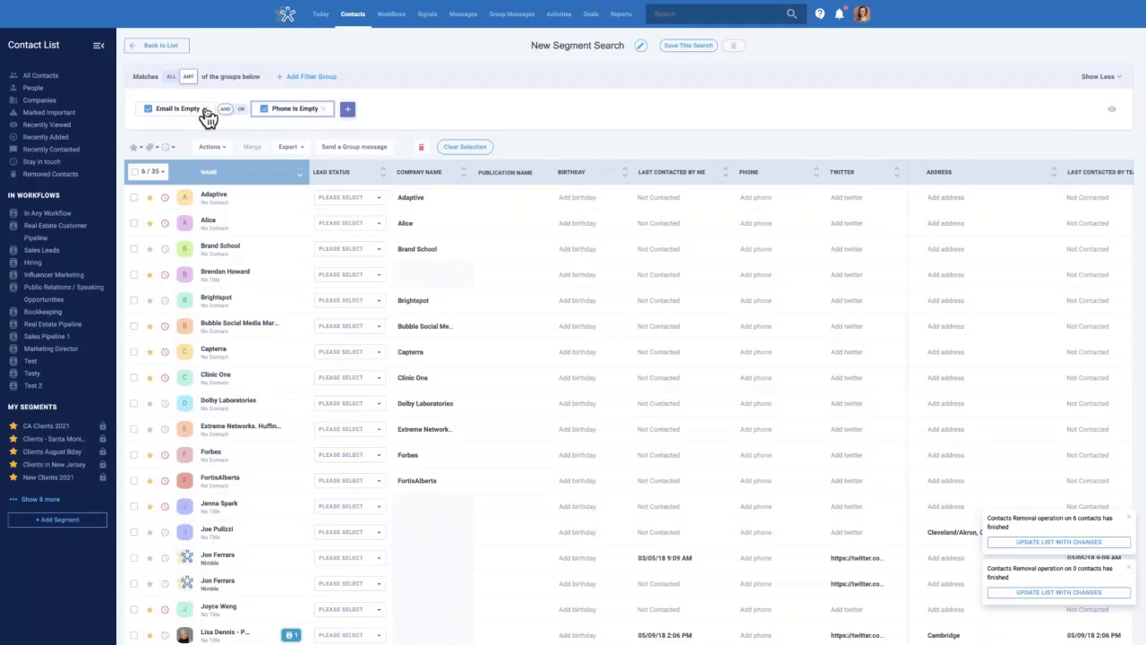
# Replace the empty Phone and Email filters with a Tags is 'Customer' filter
pyautogui.click(205, 111)
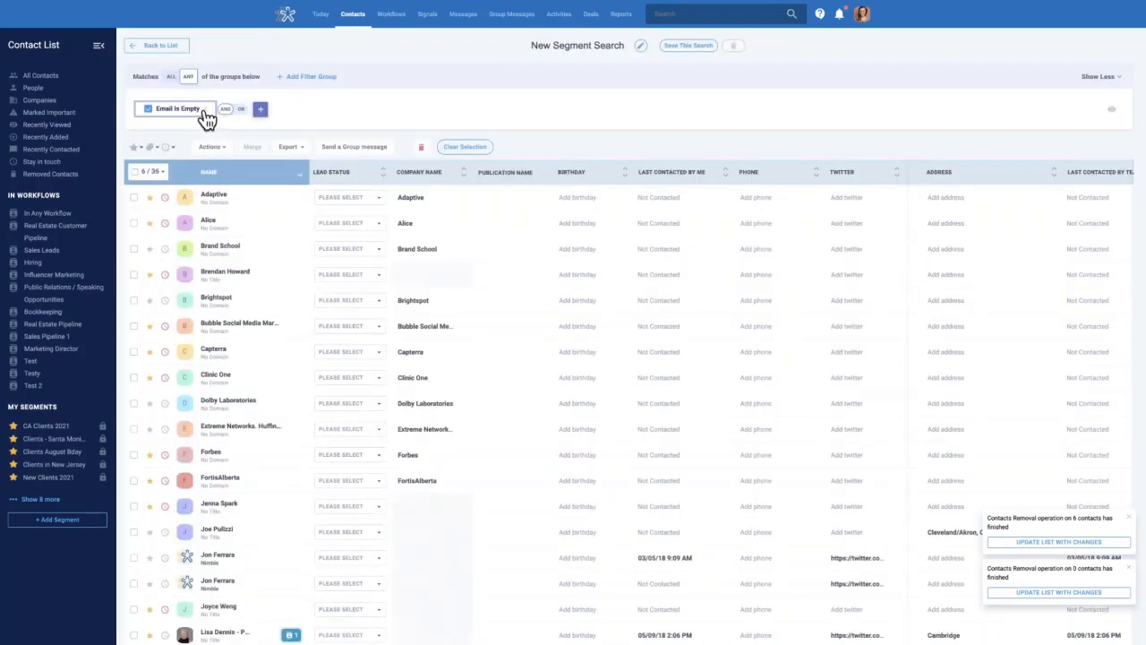
pyautogui.click(204, 113)
pyautogui.click(597, 115)
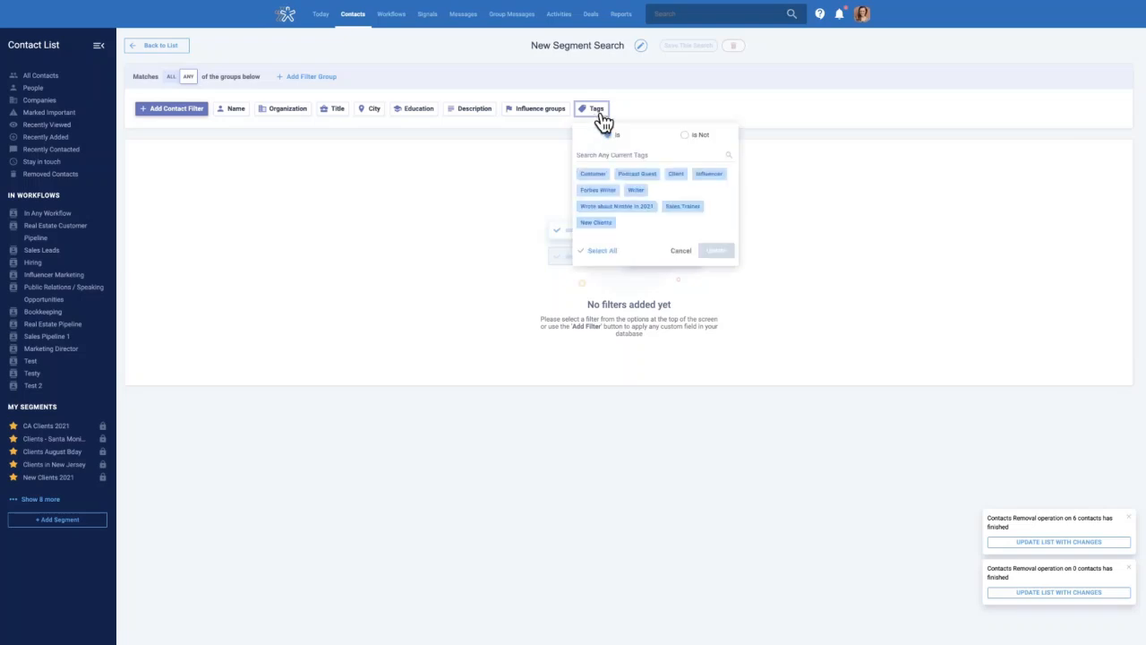
pyautogui.click(594, 174)
pyautogui.click(716, 252)
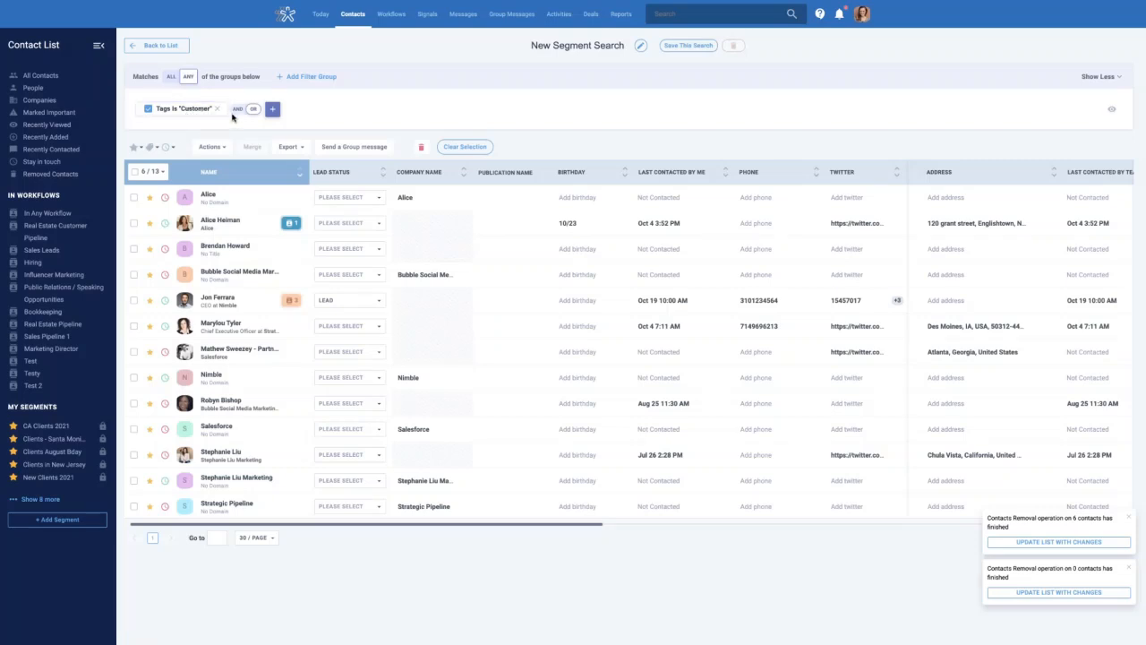
# Switch to AND, add a City Is 'La' condition, then remove it again
pyautogui.click(272, 113)
pyautogui.click(273, 114)
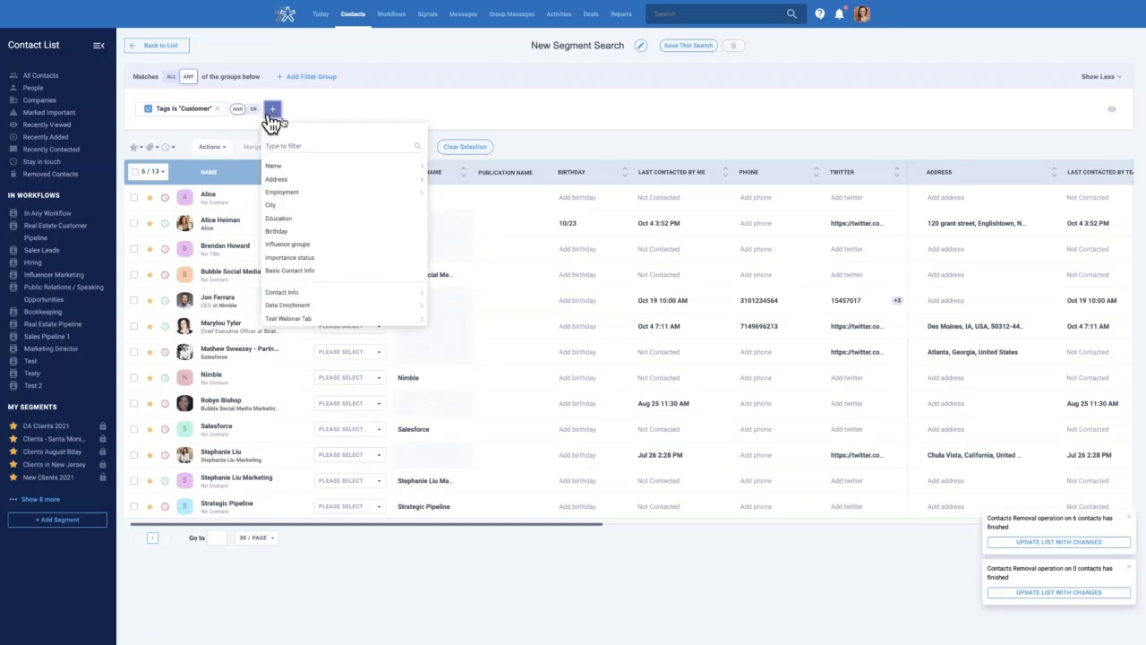
pyautogui.click(302, 205)
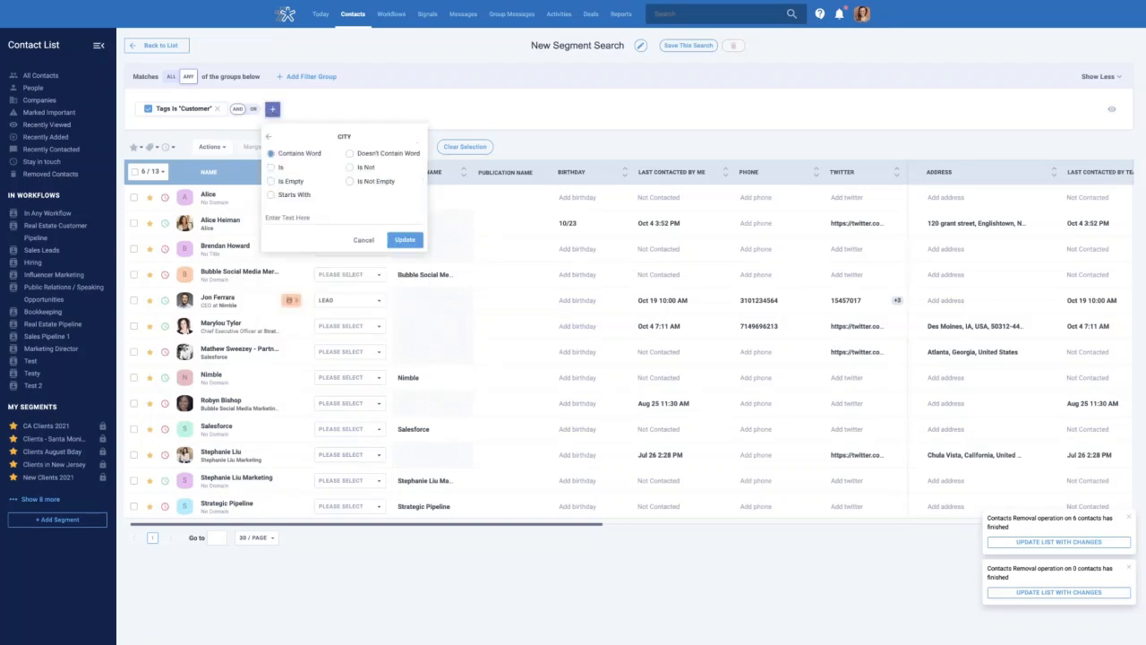
pyautogui.click(272, 168)
pyautogui.click(306, 212)
pyautogui.write('La')
pyautogui.click(406, 247)
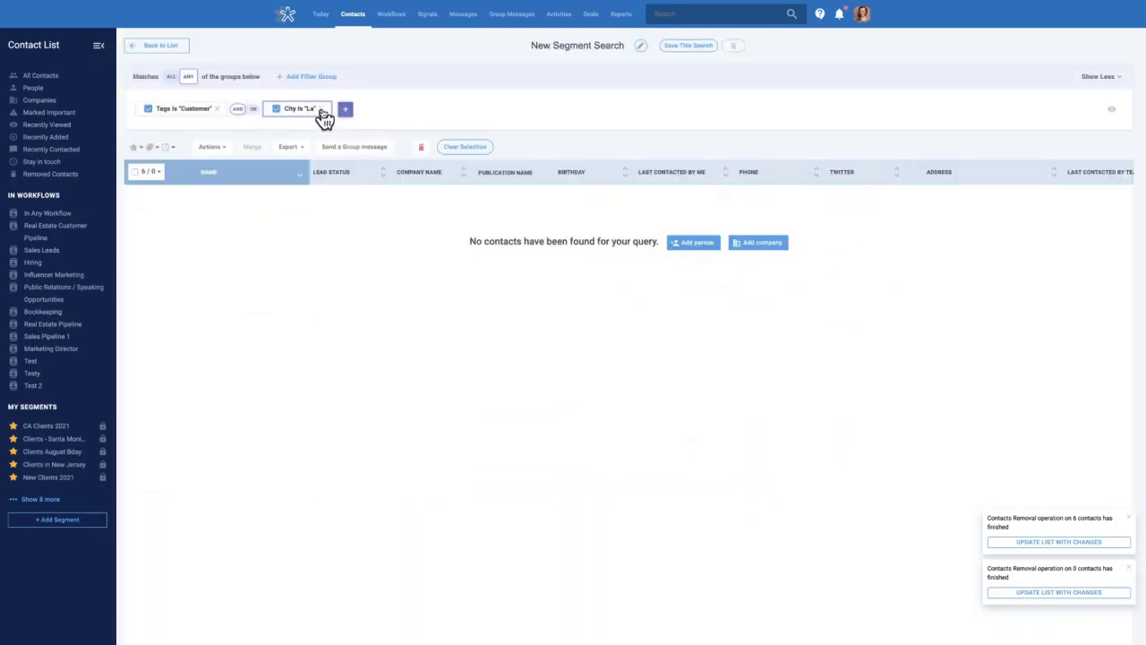
pyautogui.click(321, 109)
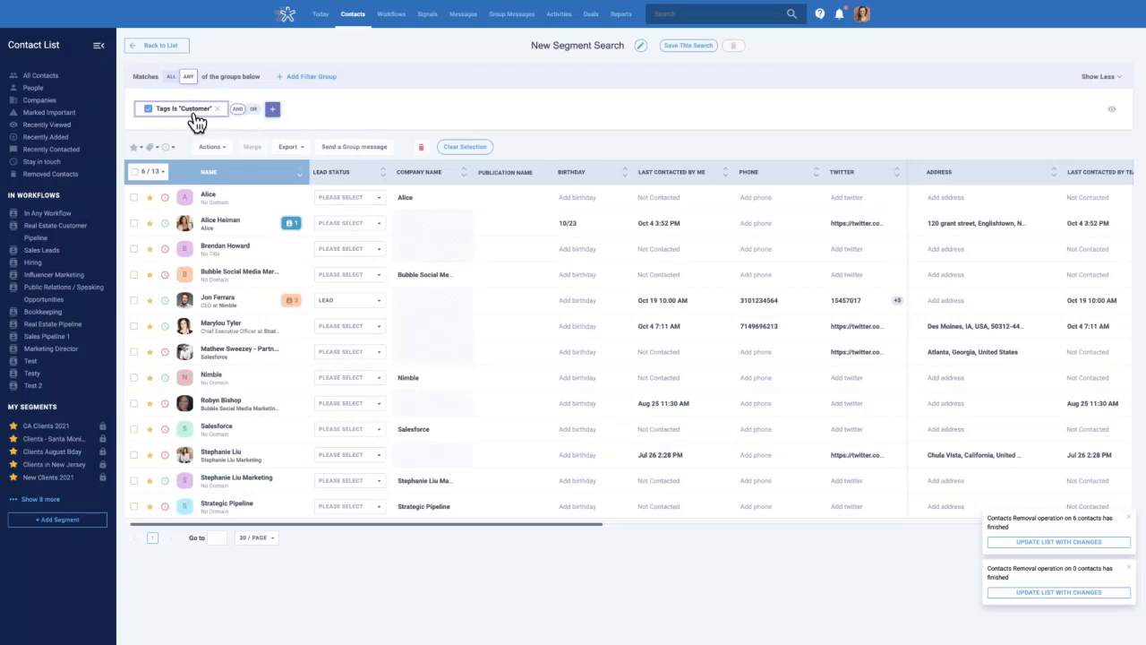
# Select all customer contacts and open a Group Message composer for the 5 recipients
pyautogui.click(134, 172)
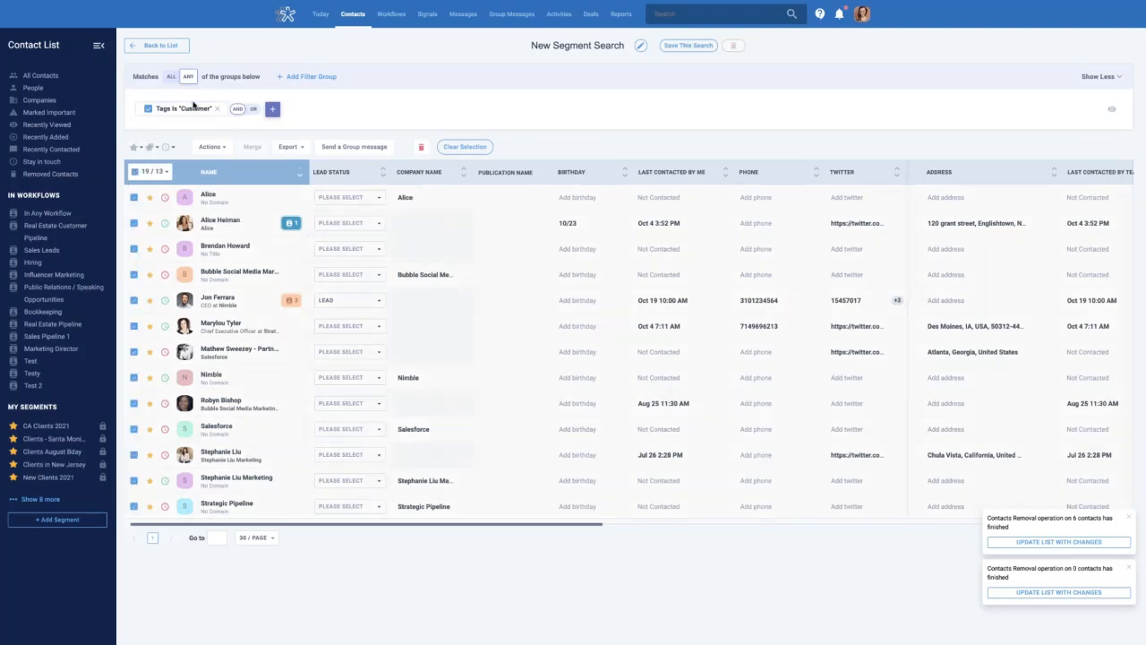
pyautogui.click(355, 148)
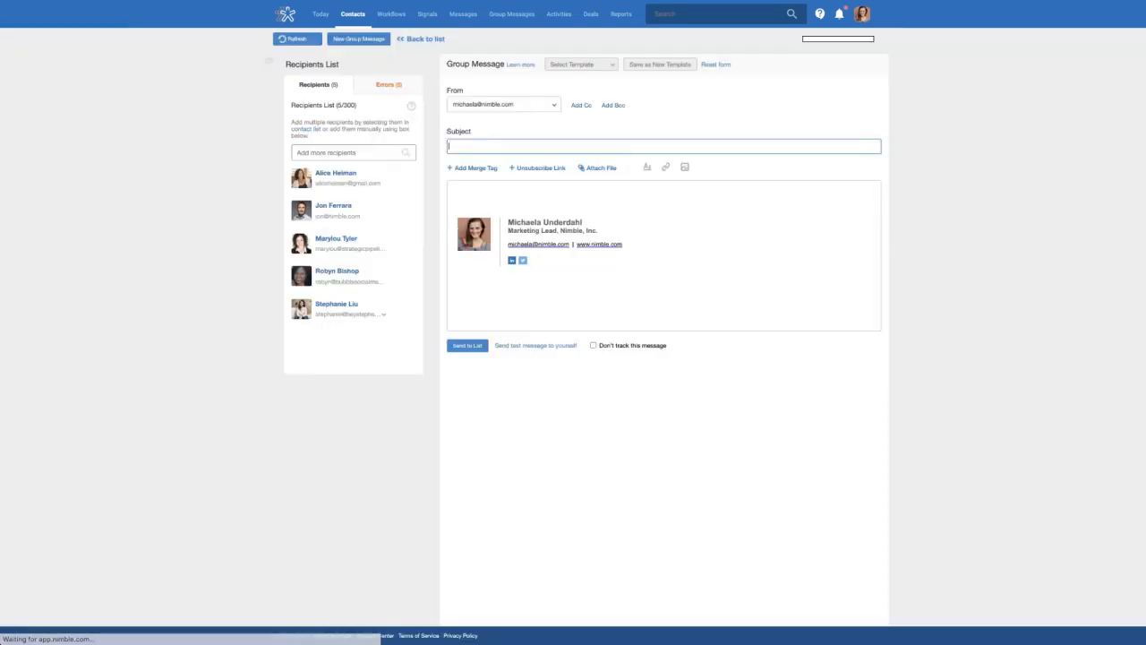
pyautogui.click(505, 189)
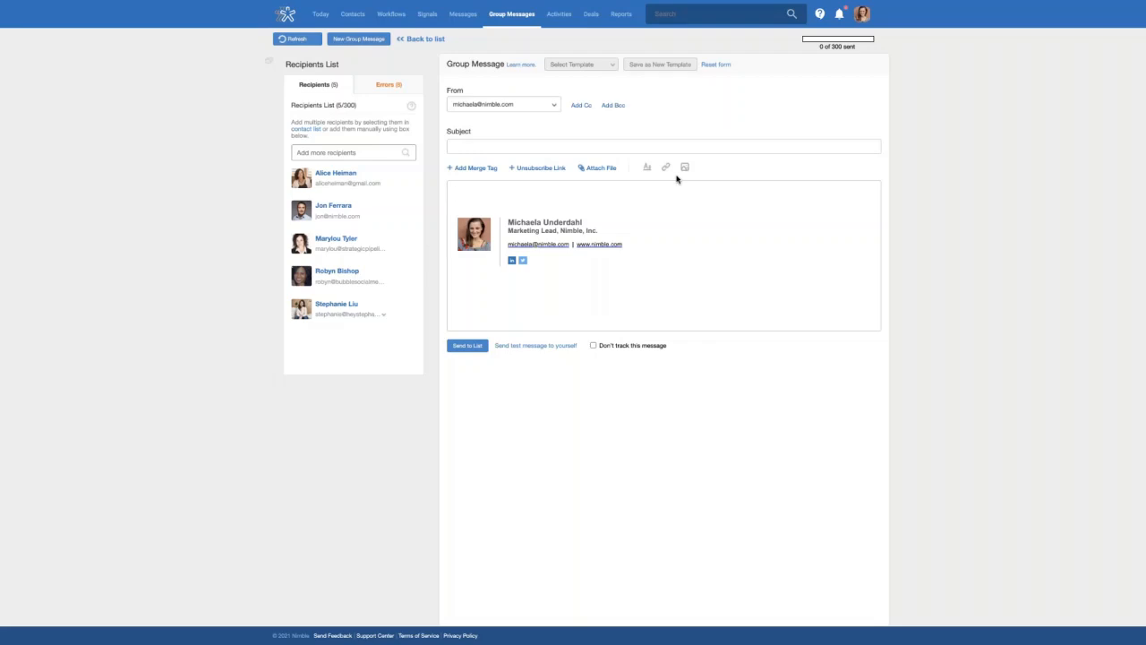
# Keep the current sender and open the body with the First Name merge tag, a comma and a new line
pyautogui.click(554, 107)
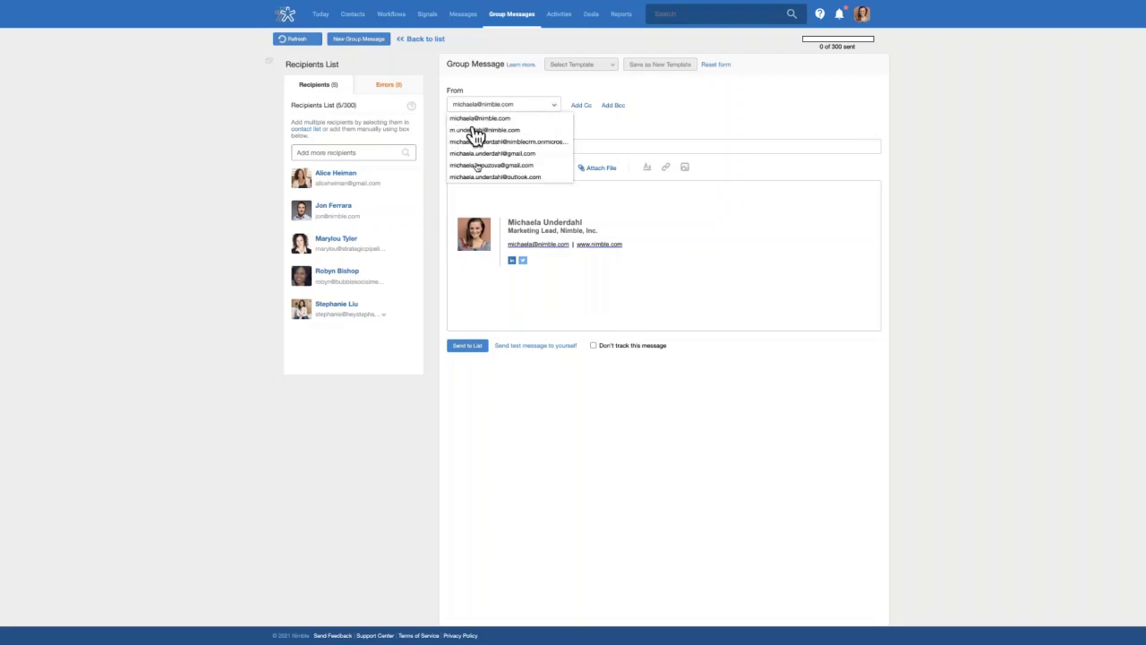
pyautogui.click(565, 88)
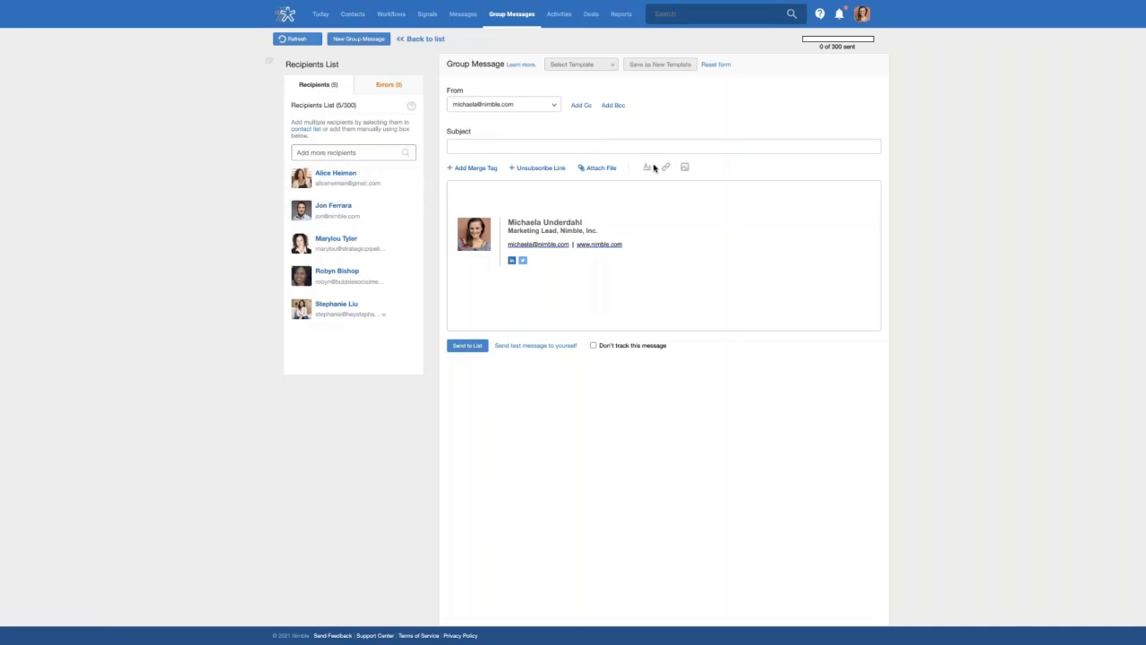
pyautogui.click(473, 169)
pyautogui.click(488, 184)
pyautogui.write(',')
pyautogui.press('Return')
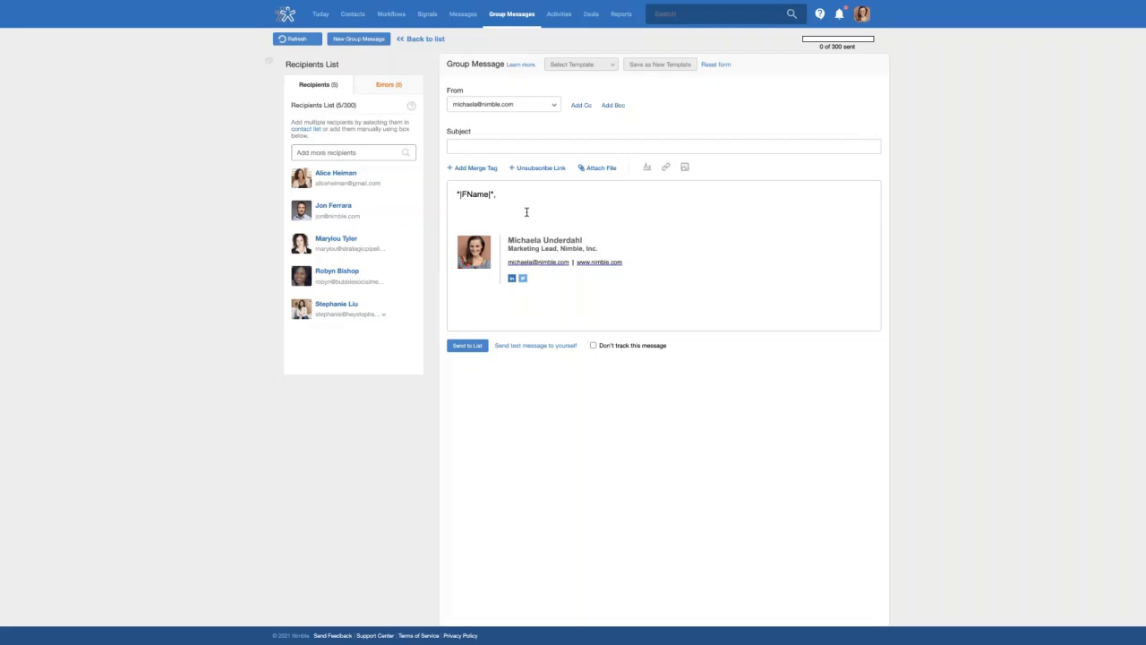
pyautogui.click(458, 212)
# Replace the message with the Birthday Template, its 'Open on your birthday' subject and giftcard greeting
pyautogui.click(612, 69)
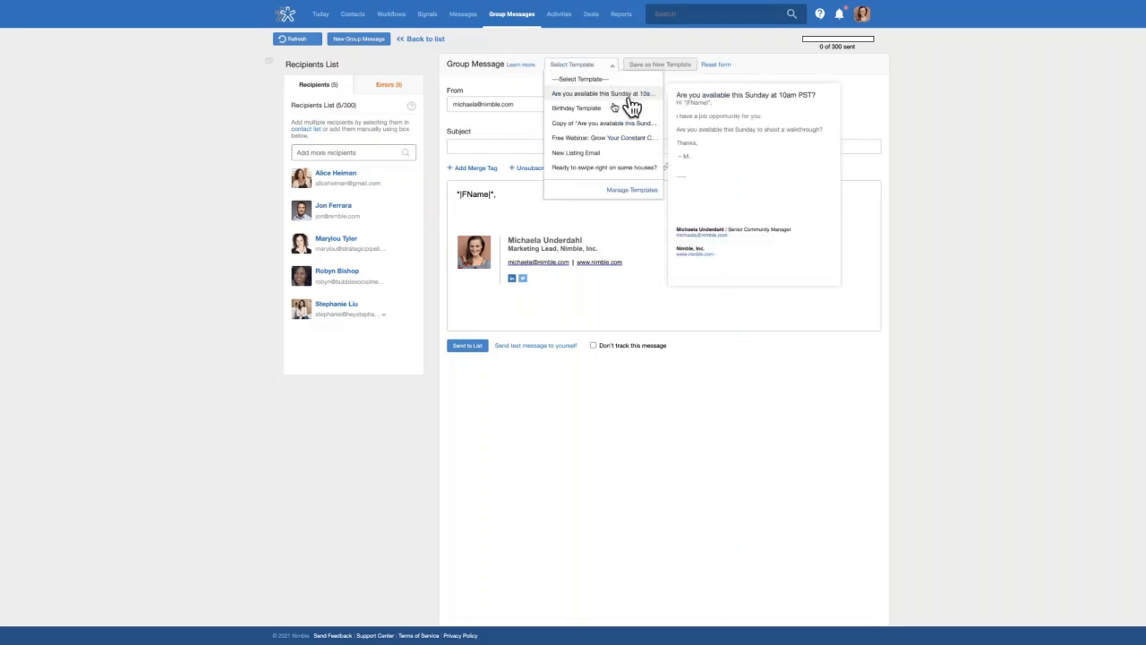
pyautogui.click(598, 108)
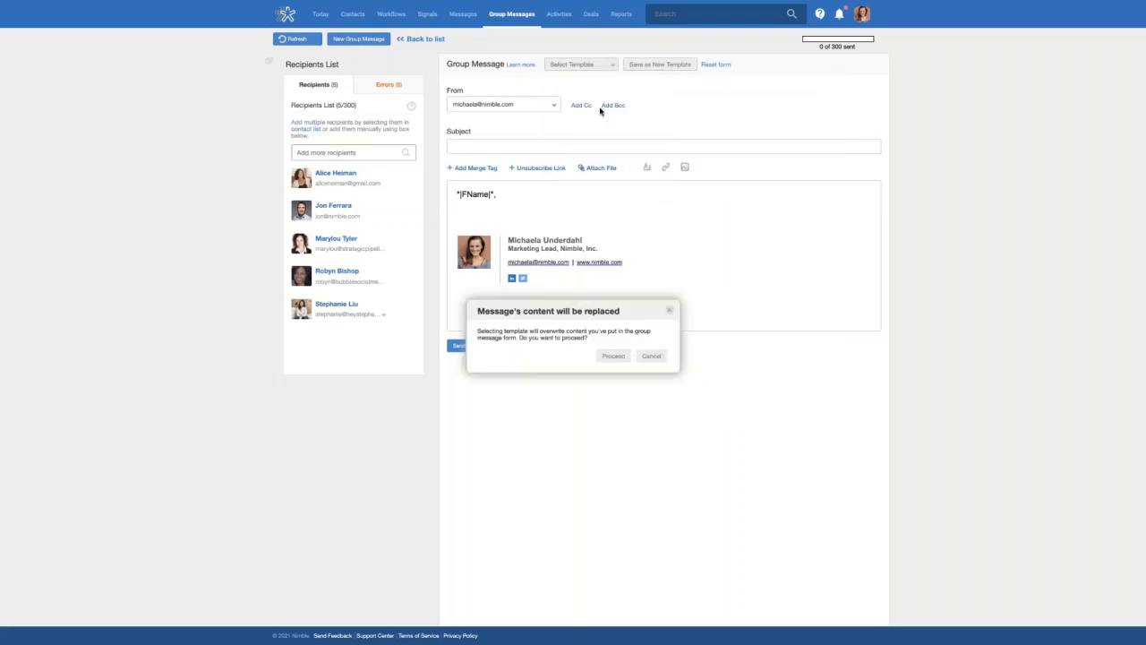
pyautogui.click(614, 356)
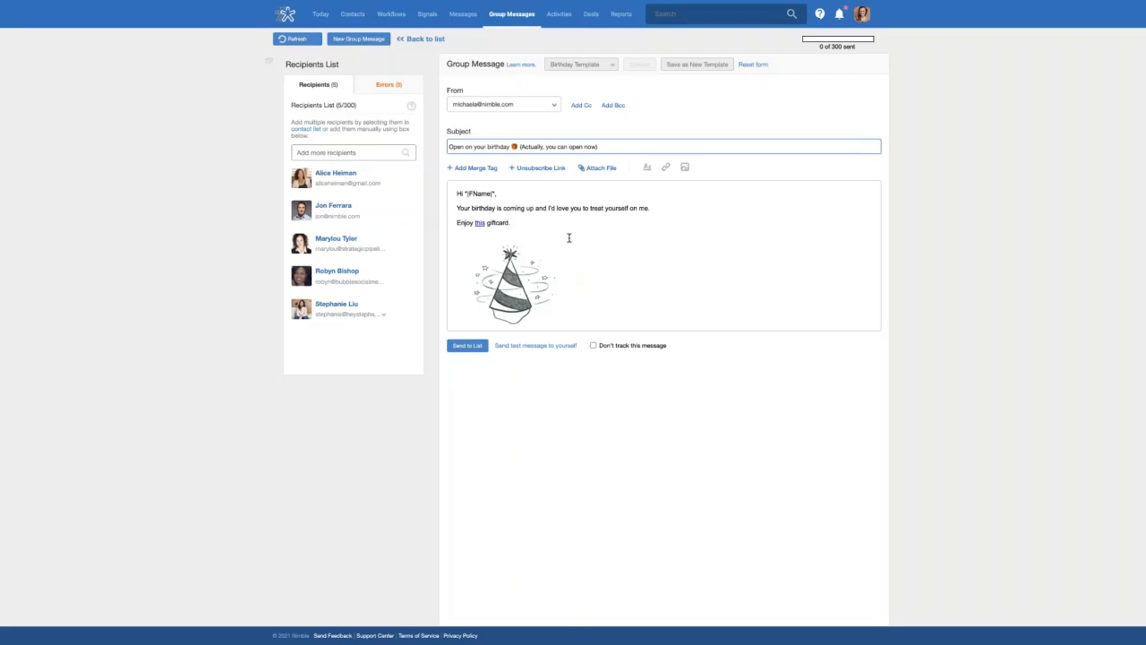
pyautogui.scroll(-4, 569, 237)
pyautogui.scroll(1, 561, 256)
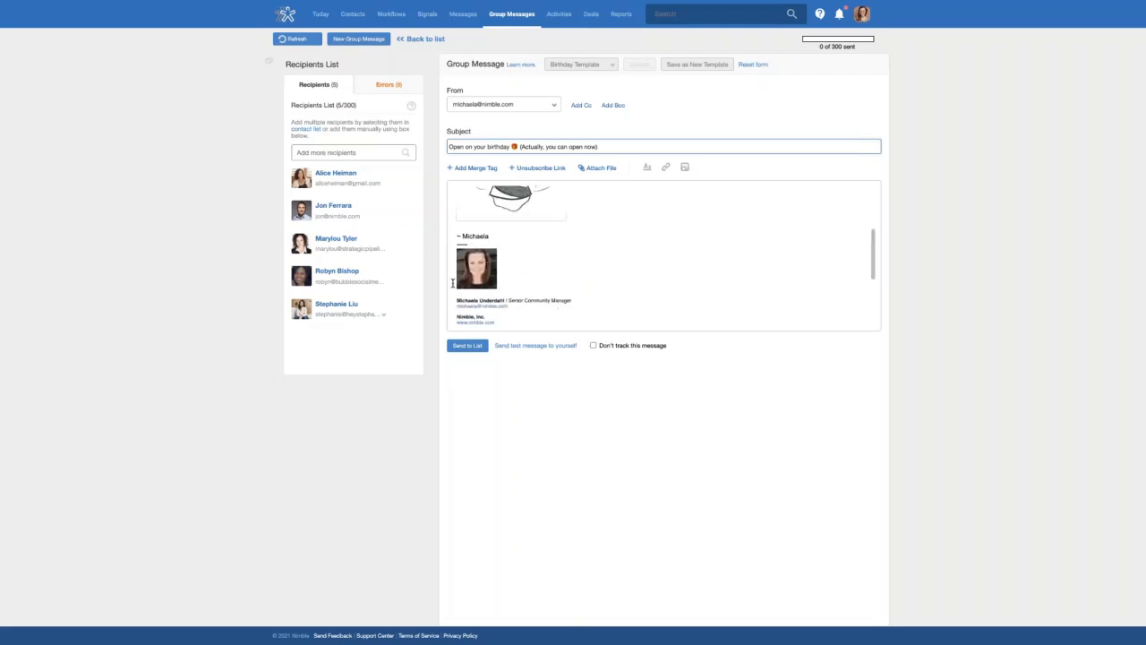
pyautogui.scroll(5, 532, 284)
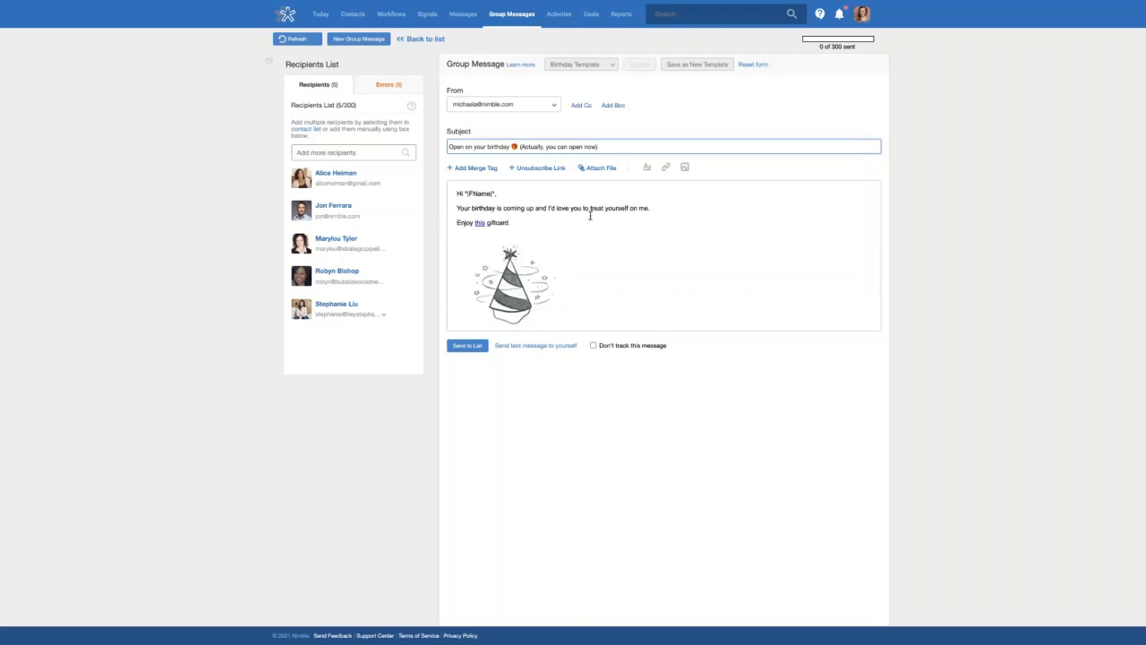
pyautogui.click(653, 209)
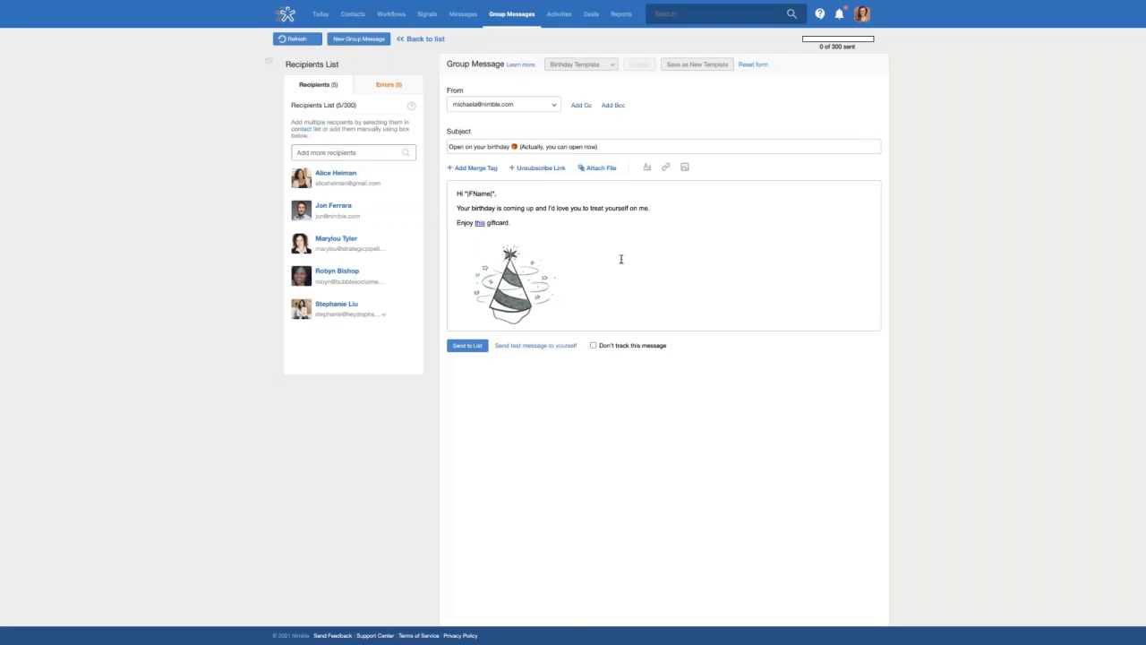
# Check the first webinar group message's open and click stats, then go to the Workflows board
pyautogui.click(511, 15)
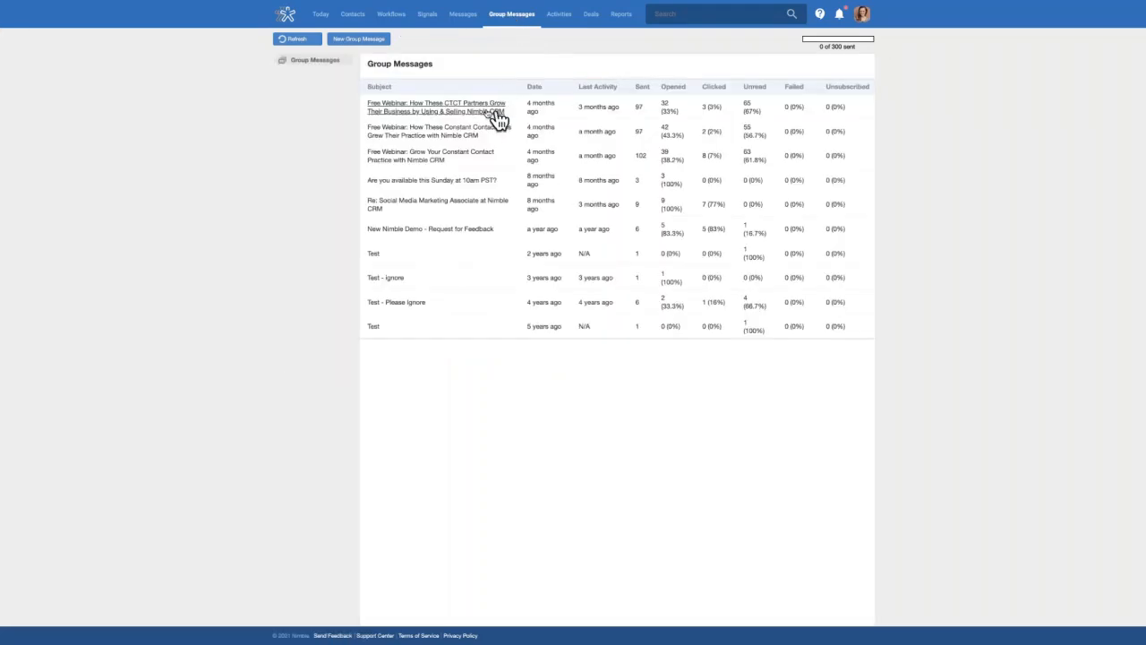
pyautogui.click(486, 114)
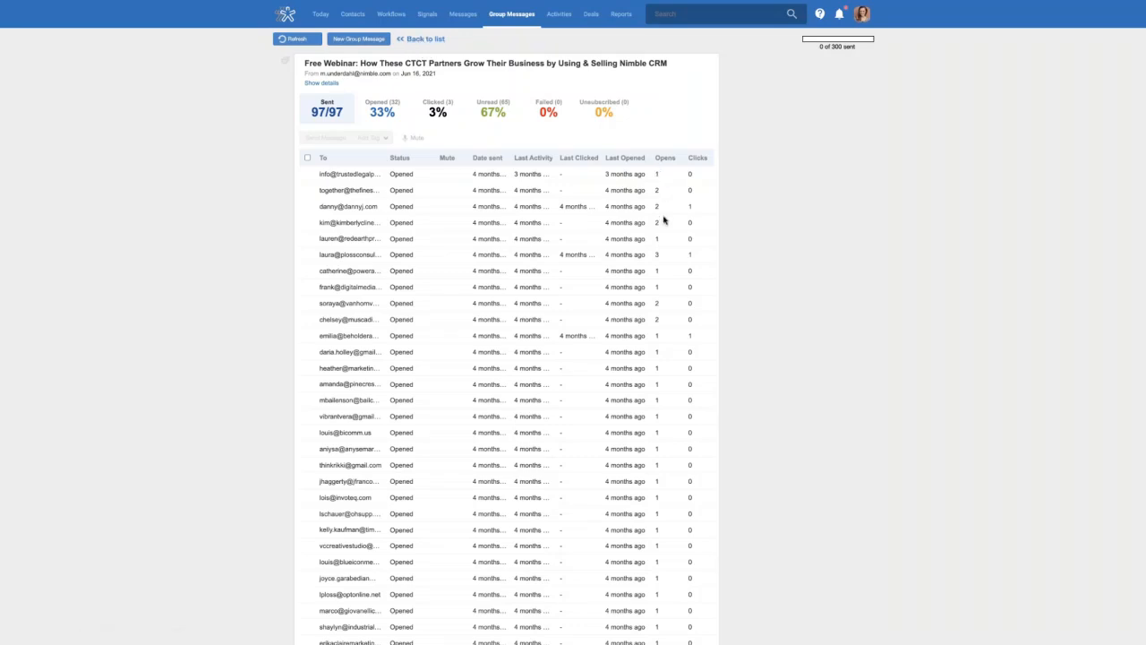
pyautogui.click(424, 40)
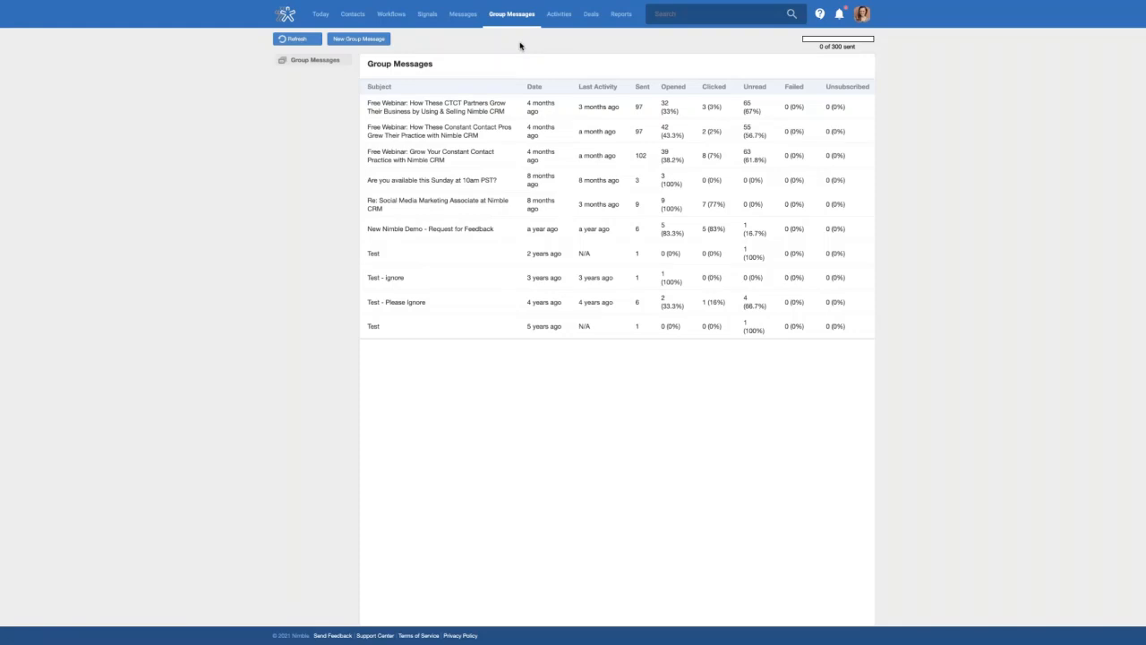
pyautogui.click(395, 17)
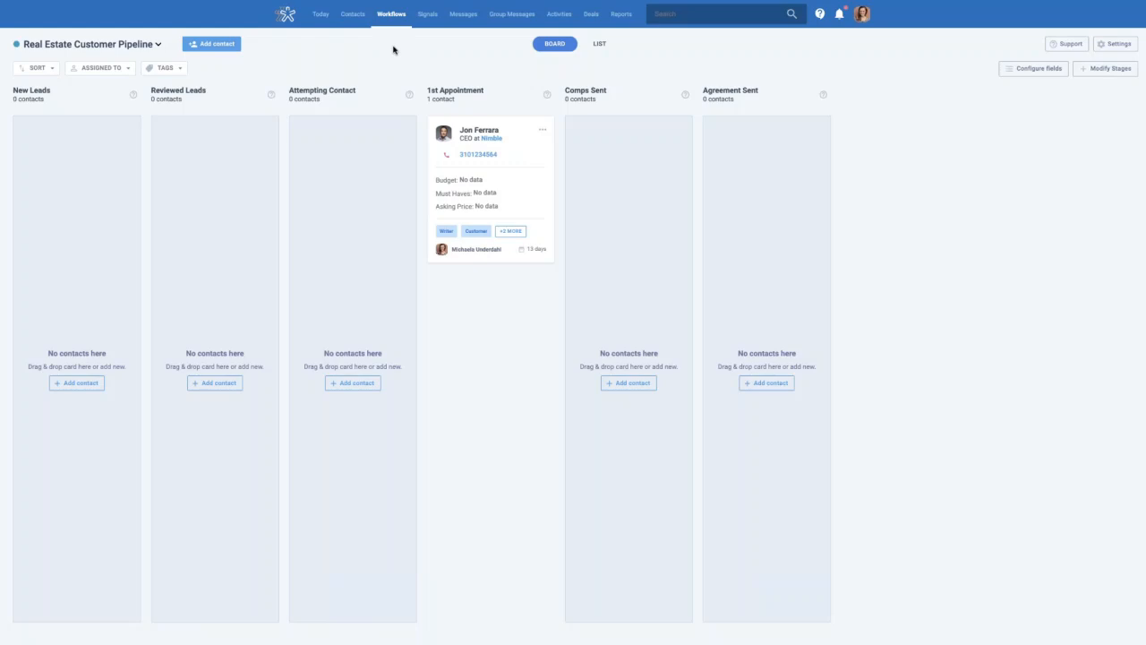
pyautogui.click(595, 20)
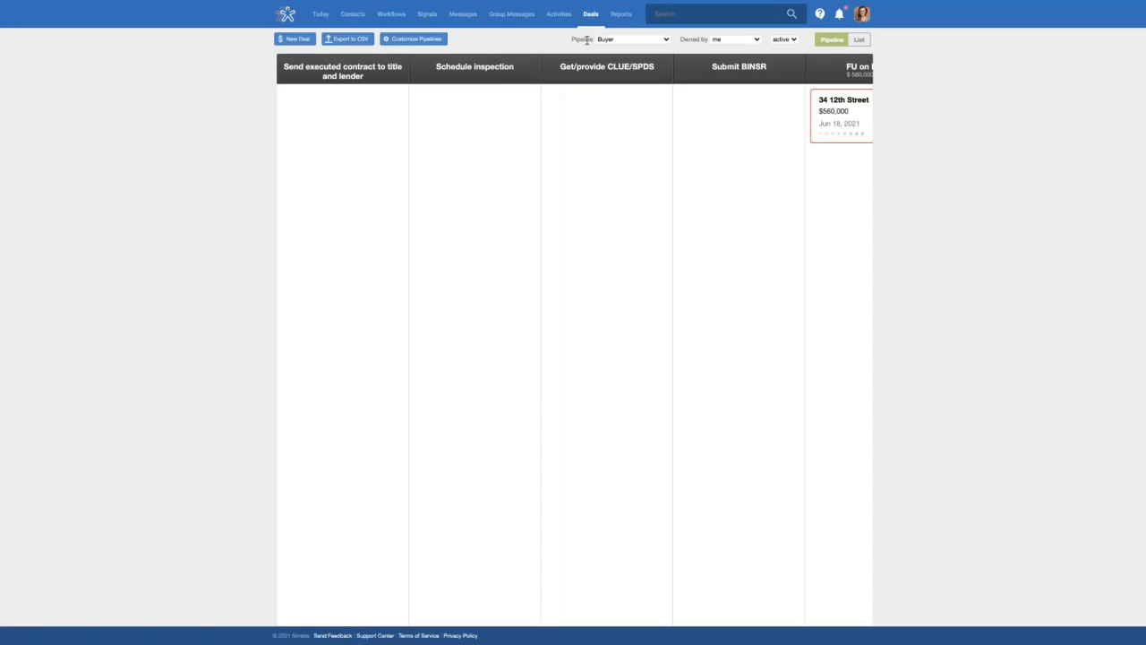
pyautogui.click(609, 41)
pyautogui.click(620, 64)
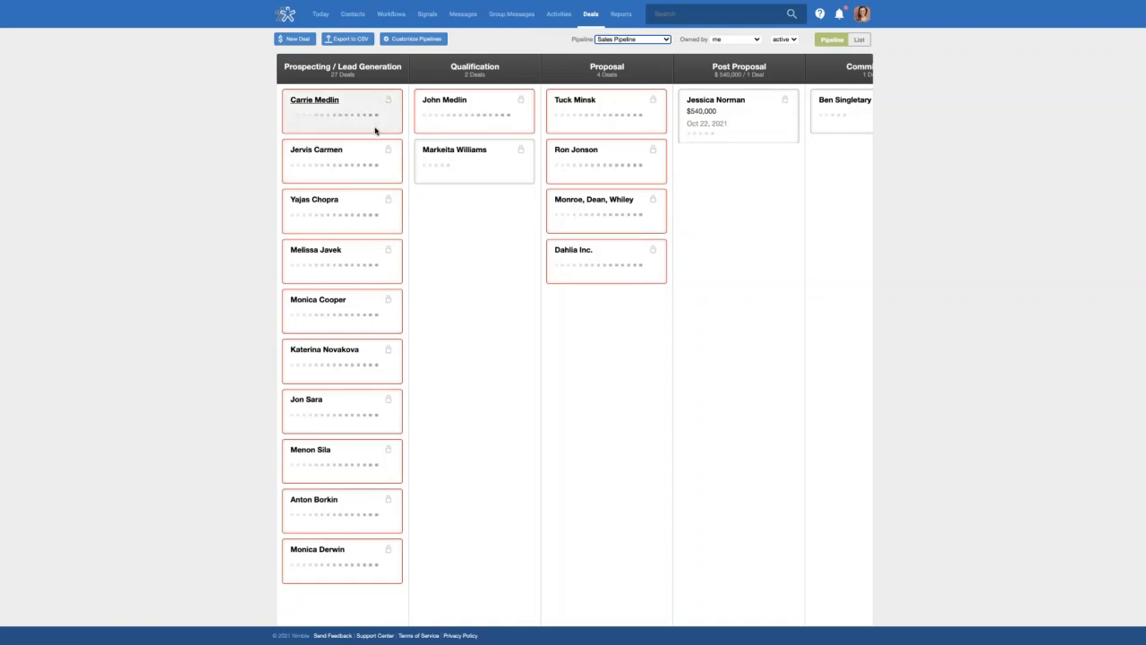
pyautogui.scroll(-3, 376, 131)
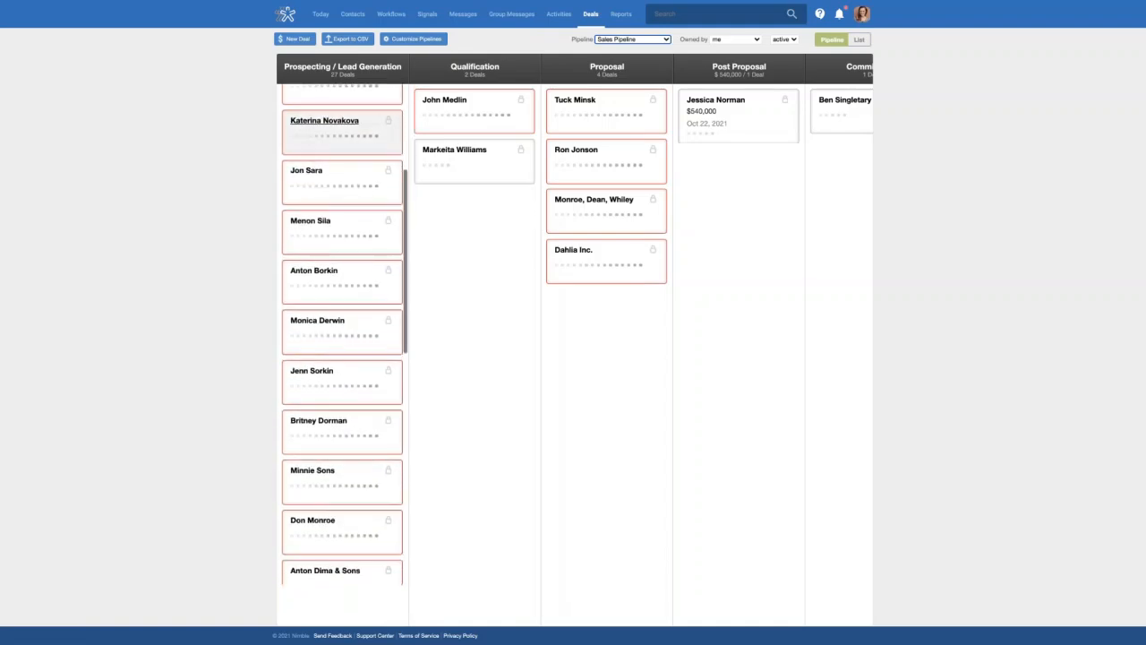
pyautogui.scroll(3, 376, 130)
pyautogui.moveTo(354, 117)
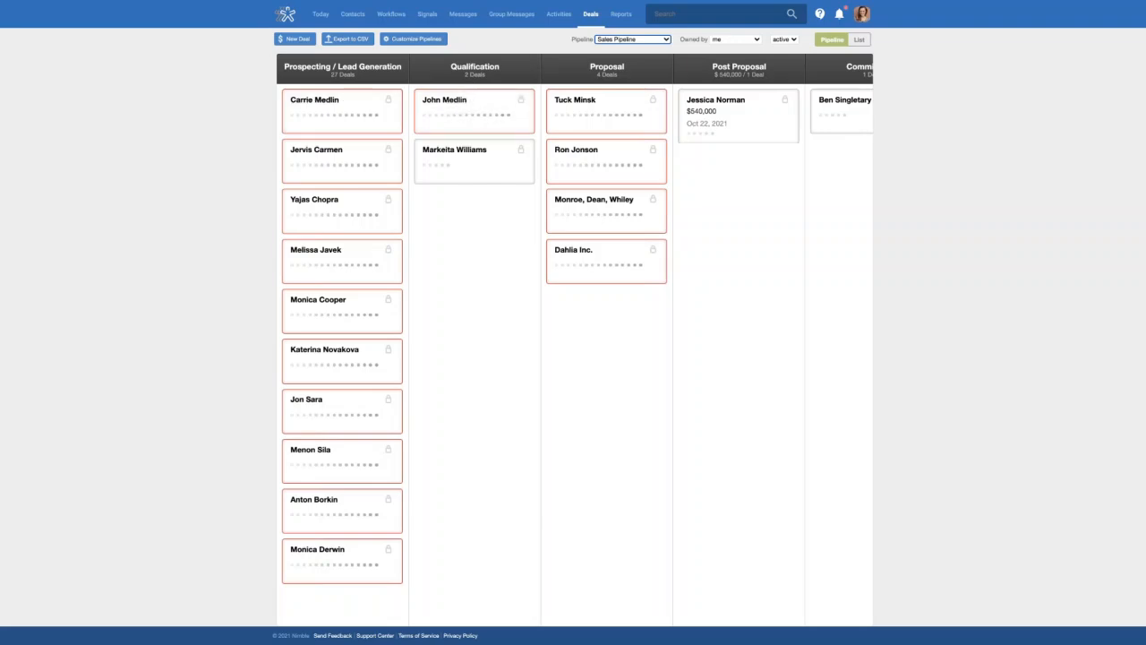
pyautogui.click(400, 18)
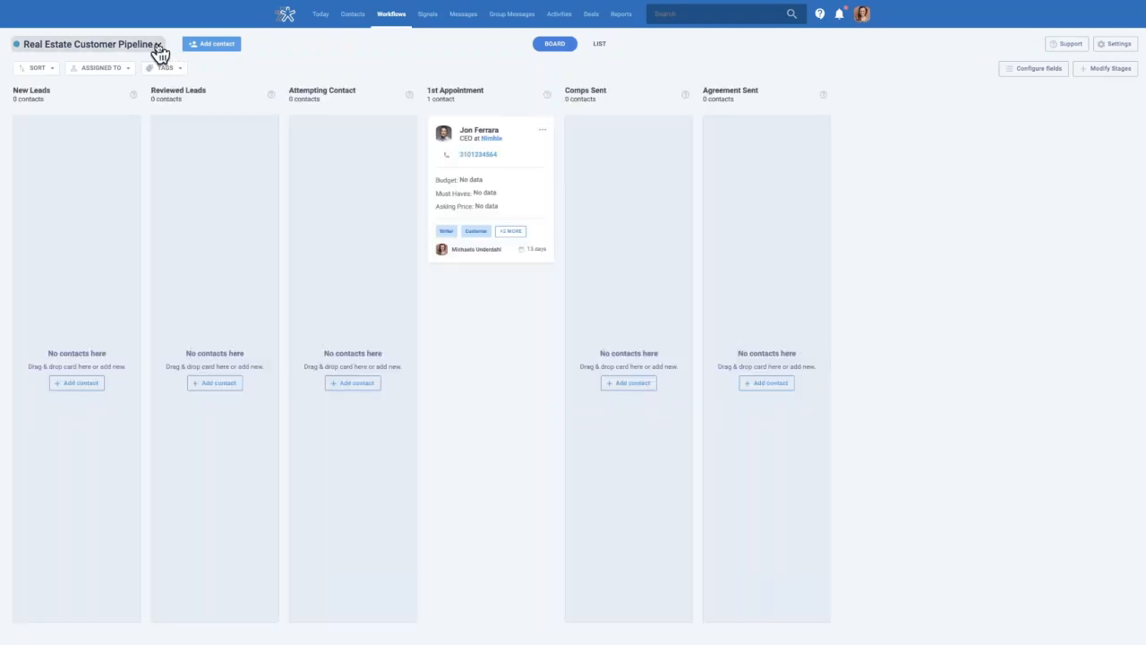
# Switch the board to the Sales Leads workflow and open the Qualified contact card's actions menu
pyautogui.click(158, 46)
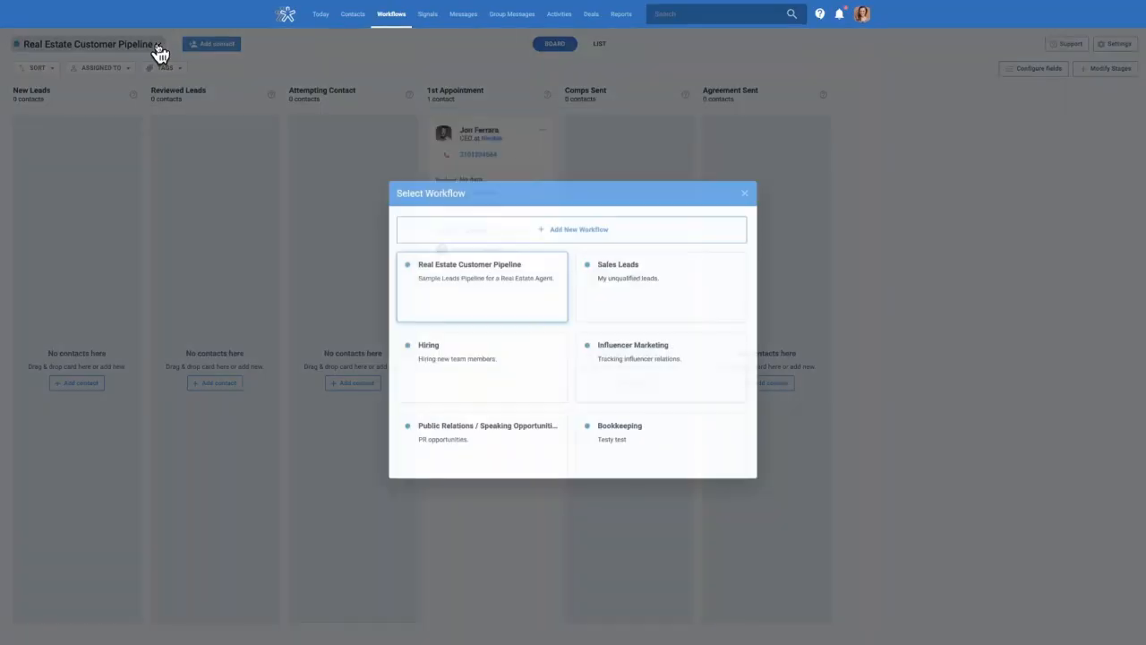
pyautogui.click(665, 302)
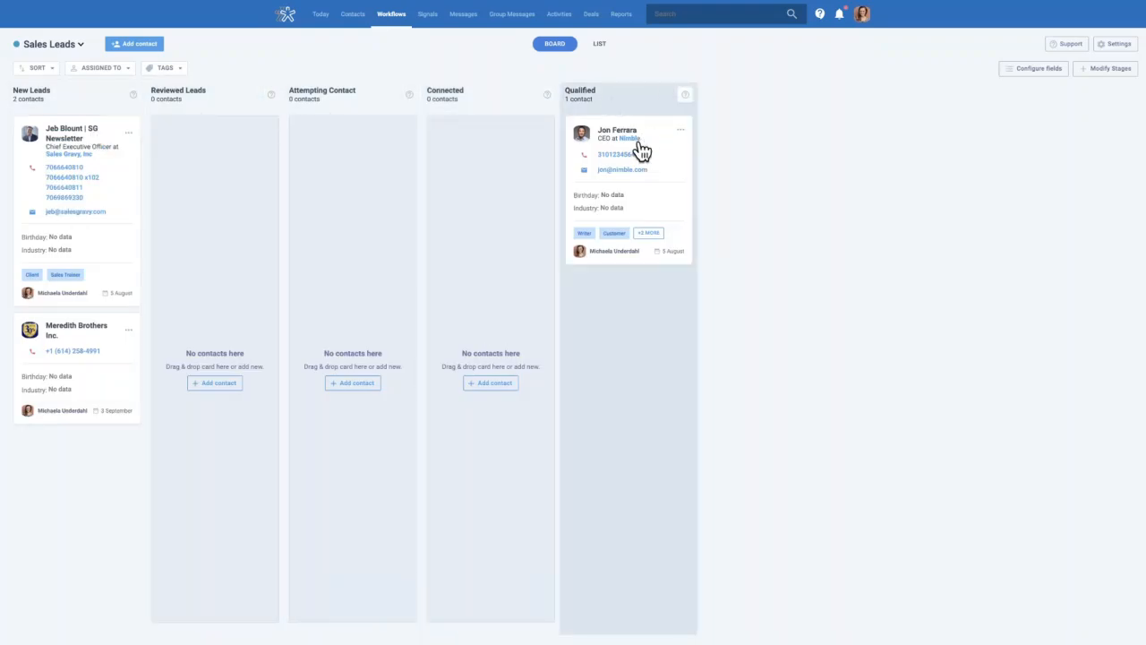
pyautogui.click(681, 131)
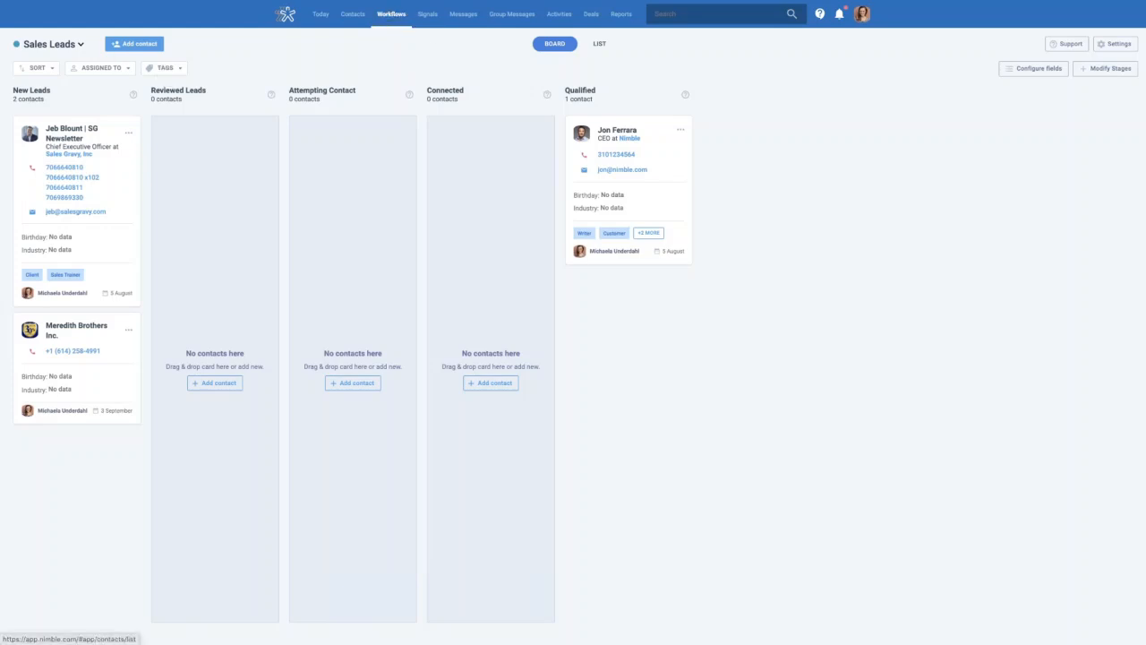
# Choose Add New Workflow from the Sales Leads workflow list to reach the template gallery
pyautogui.click(81, 44)
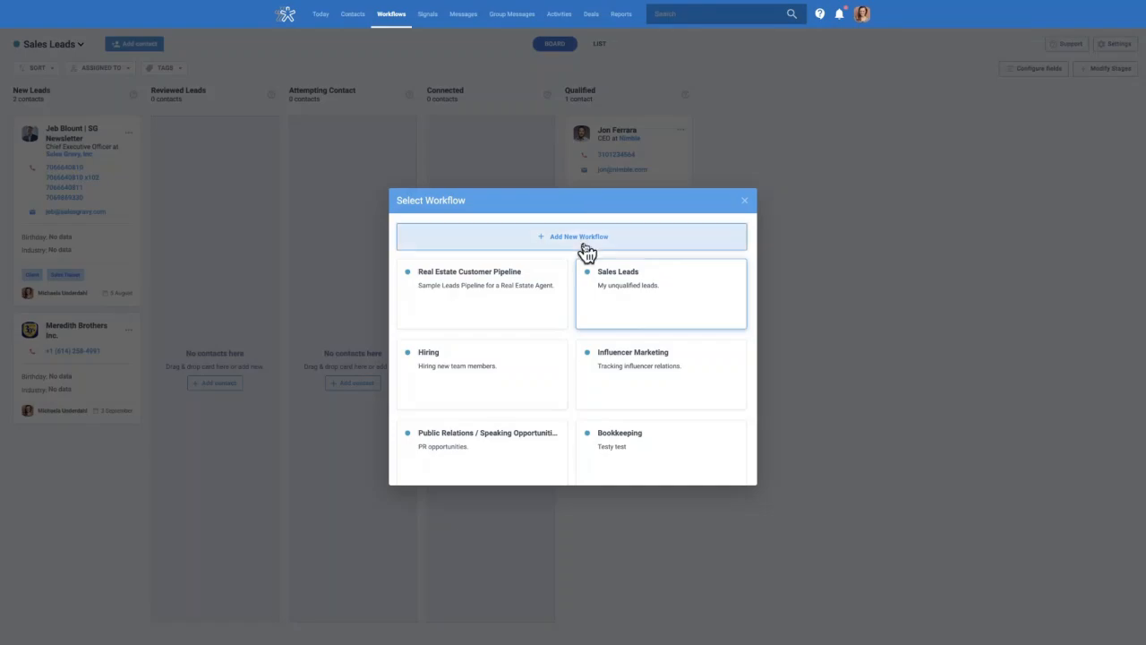
pyautogui.click(582, 238)
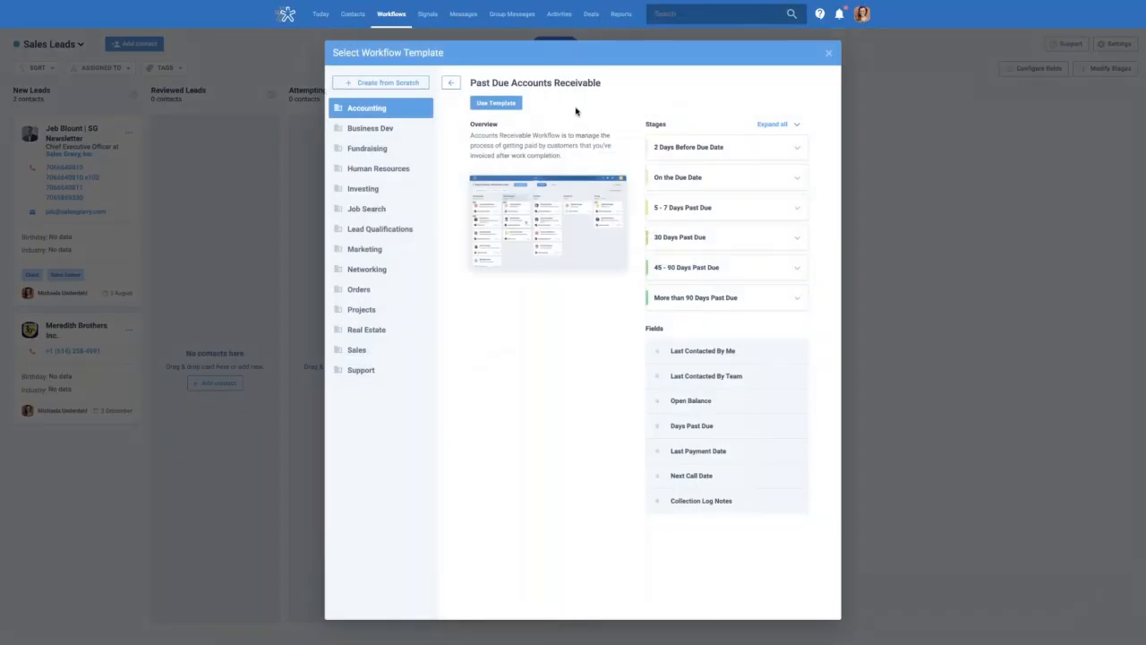
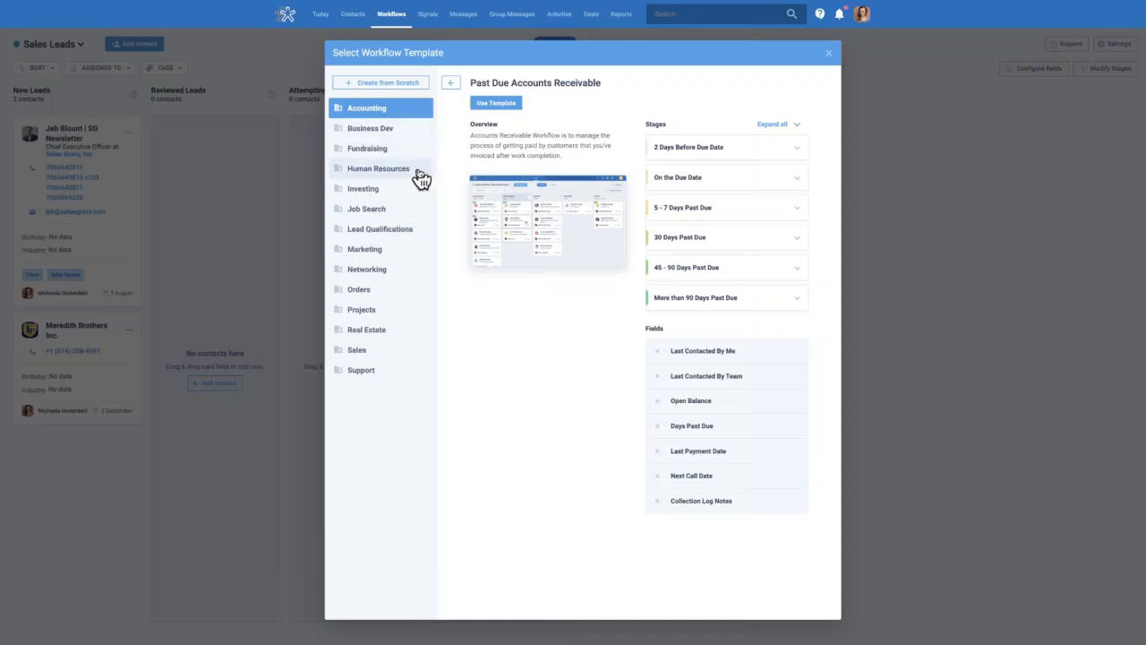
# Filter the templates to Marketing and open the Press/PR Outreach template details
pyautogui.click(377, 255)
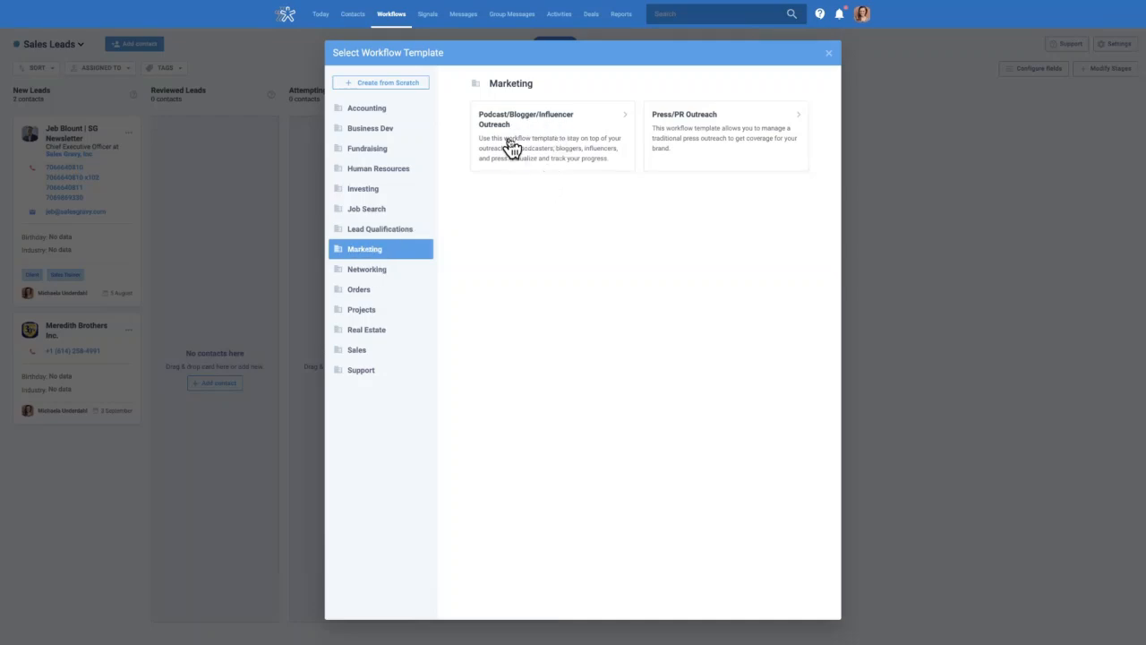
pyautogui.click(726, 137)
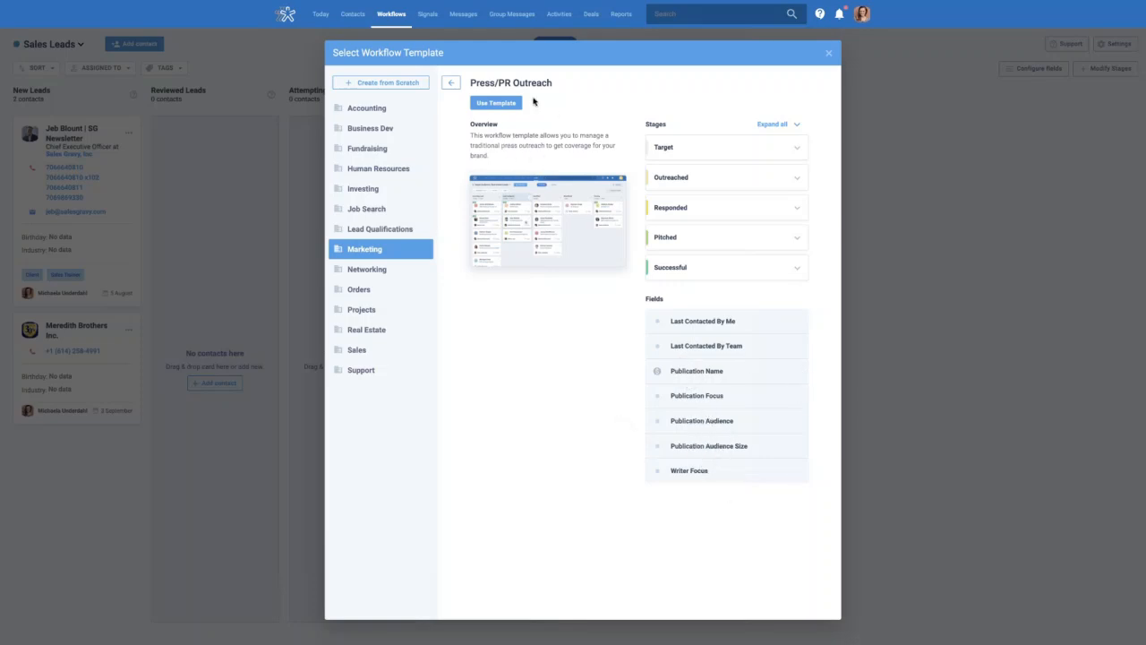
# Start a workflow from the Press/PR Outreach template and review its stages and card fields
pyautogui.click(501, 106)
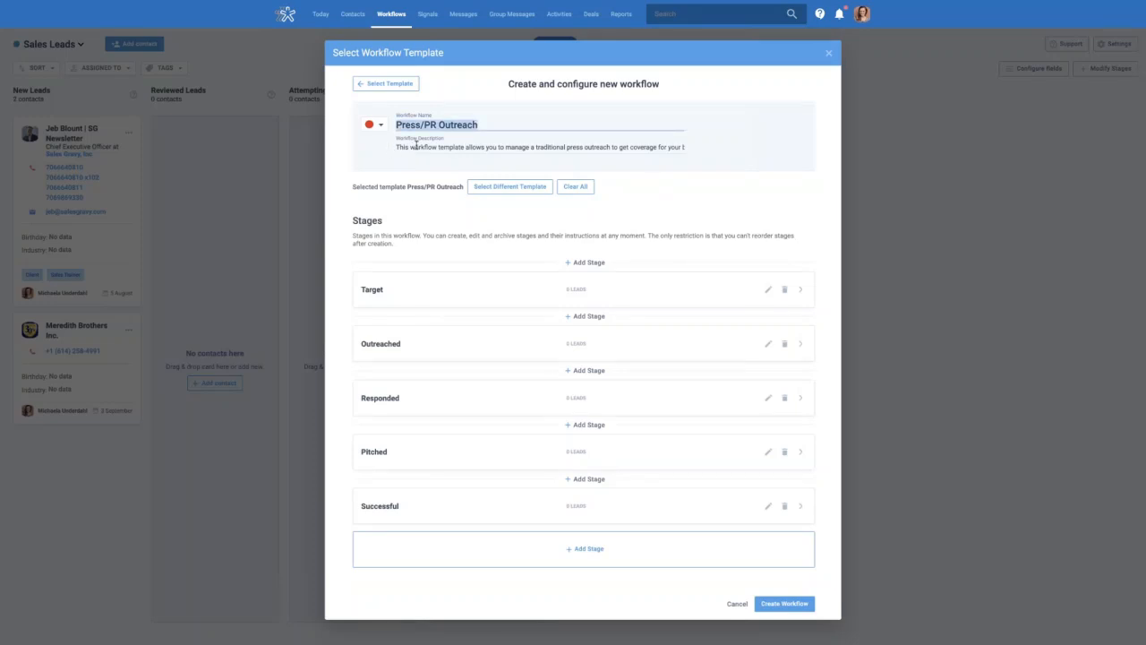
pyautogui.click(649, 146)
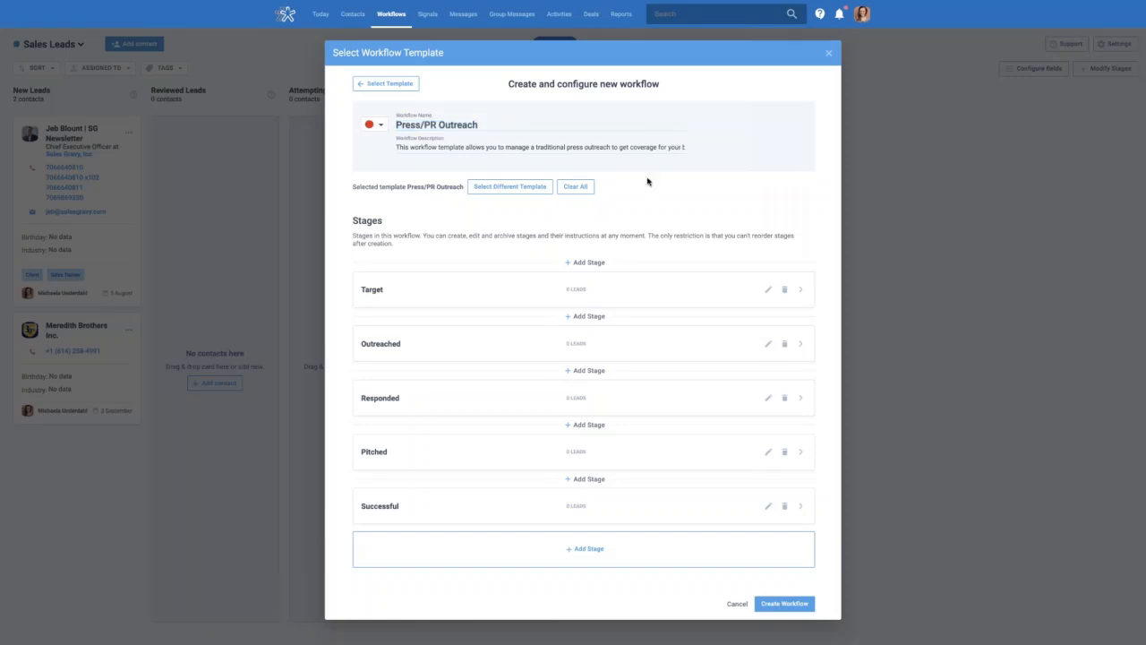
pyautogui.scroll(-1, 648, 182)
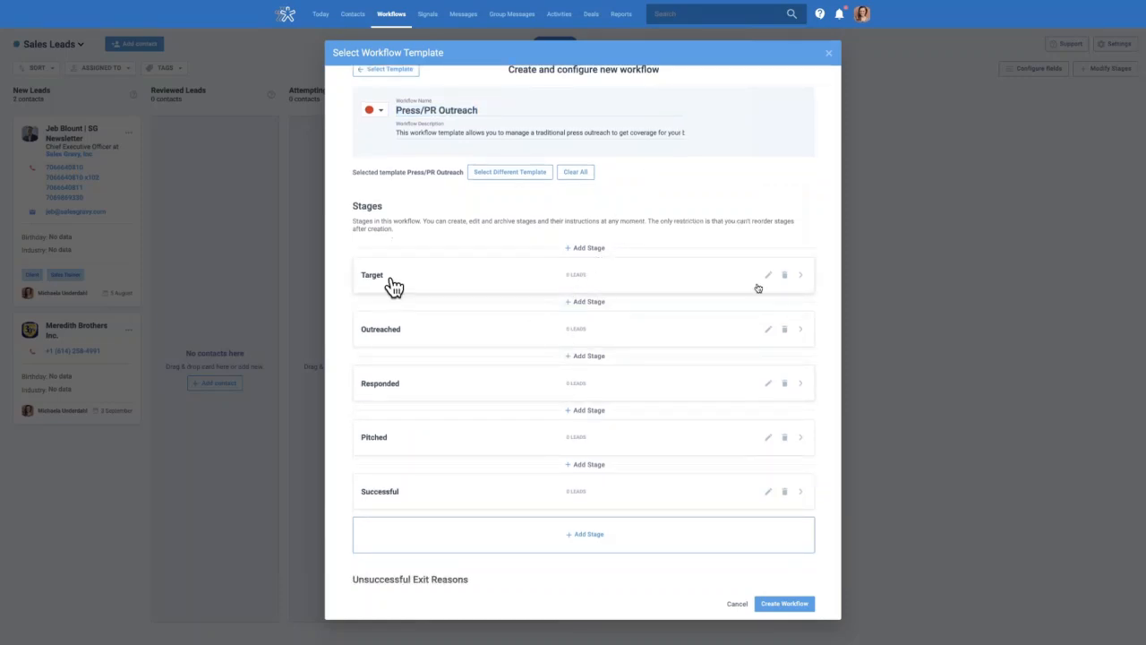
pyautogui.scroll(-3, 660, 350)
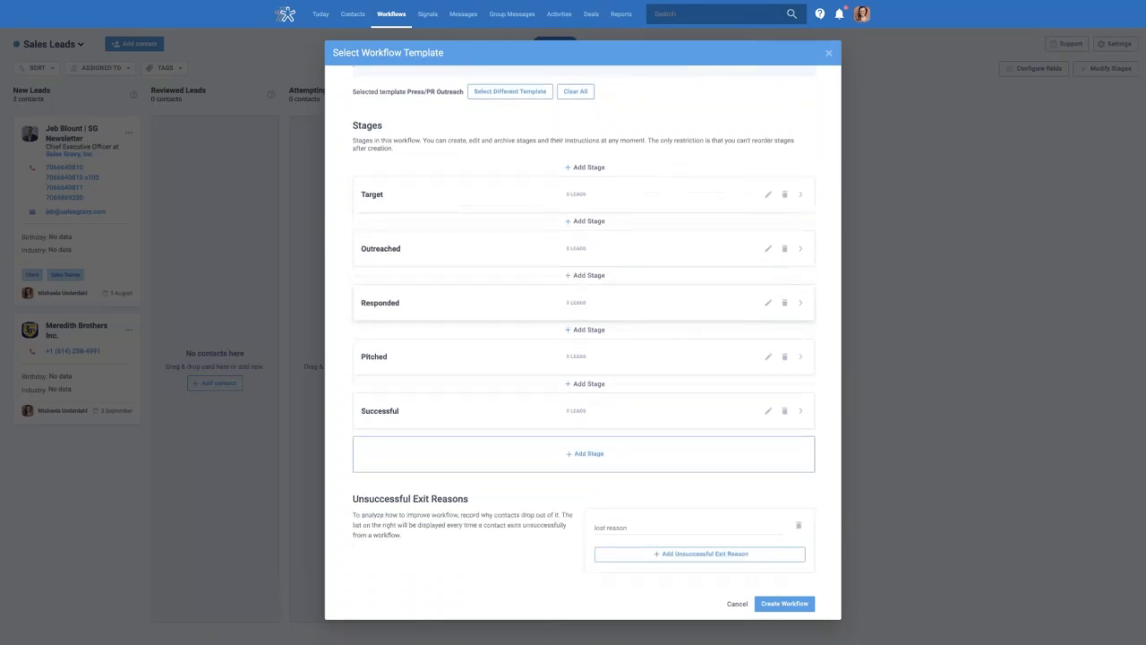
pyautogui.scroll(-4, 456, 351)
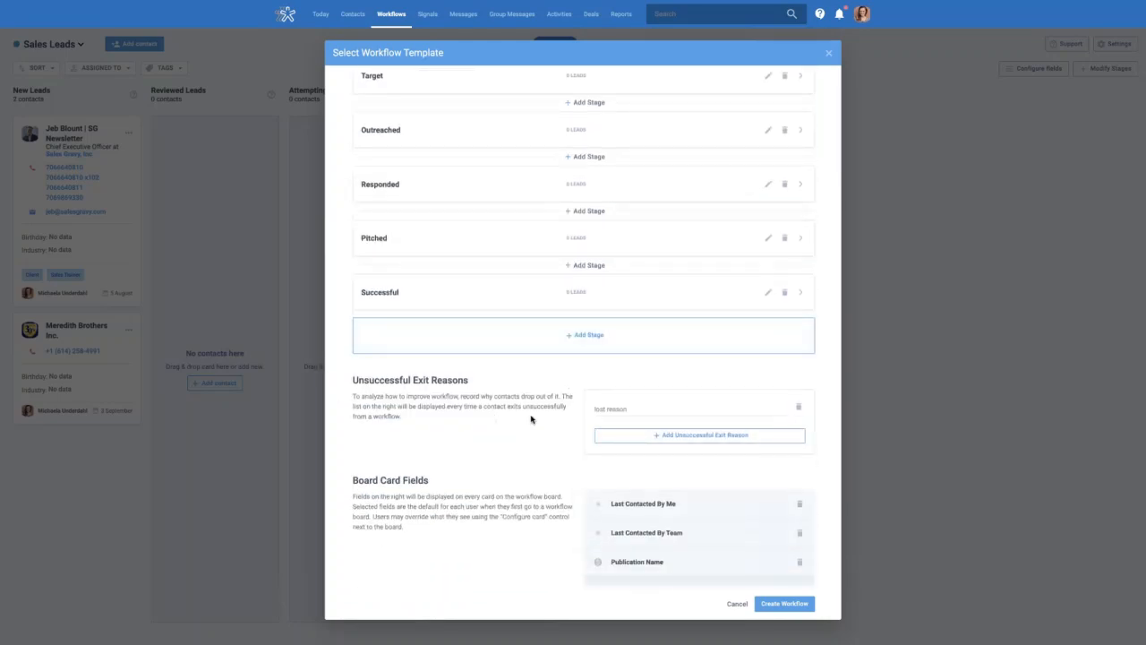
pyautogui.scroll(-1, 591, 394)
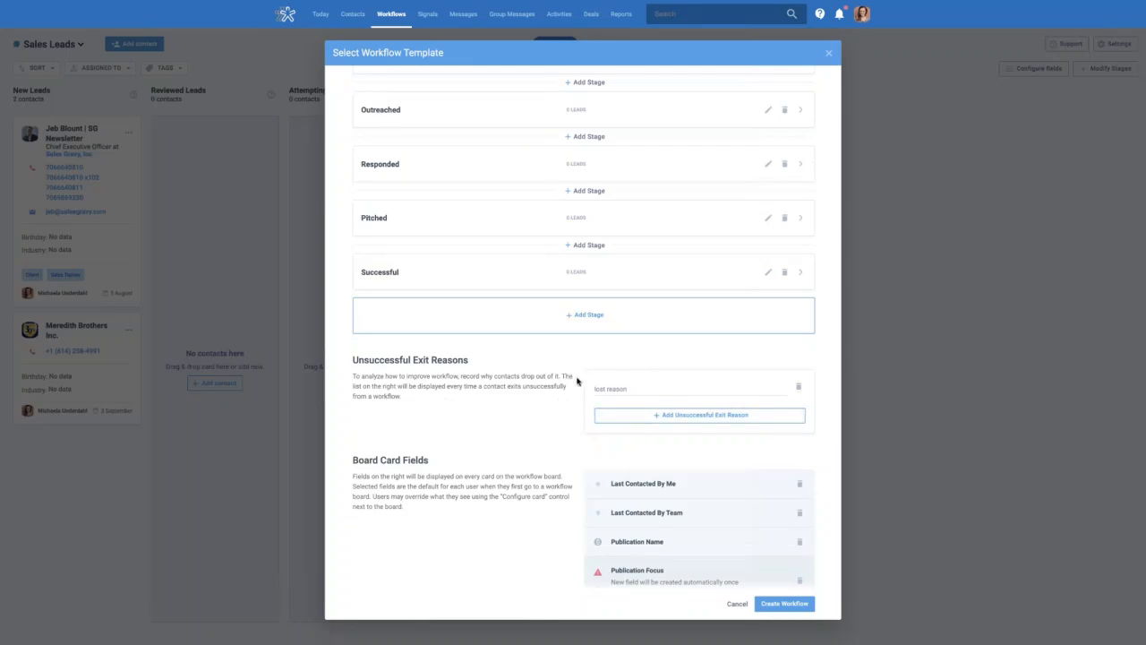
pyautogui.scroll(-1, 628, 379)
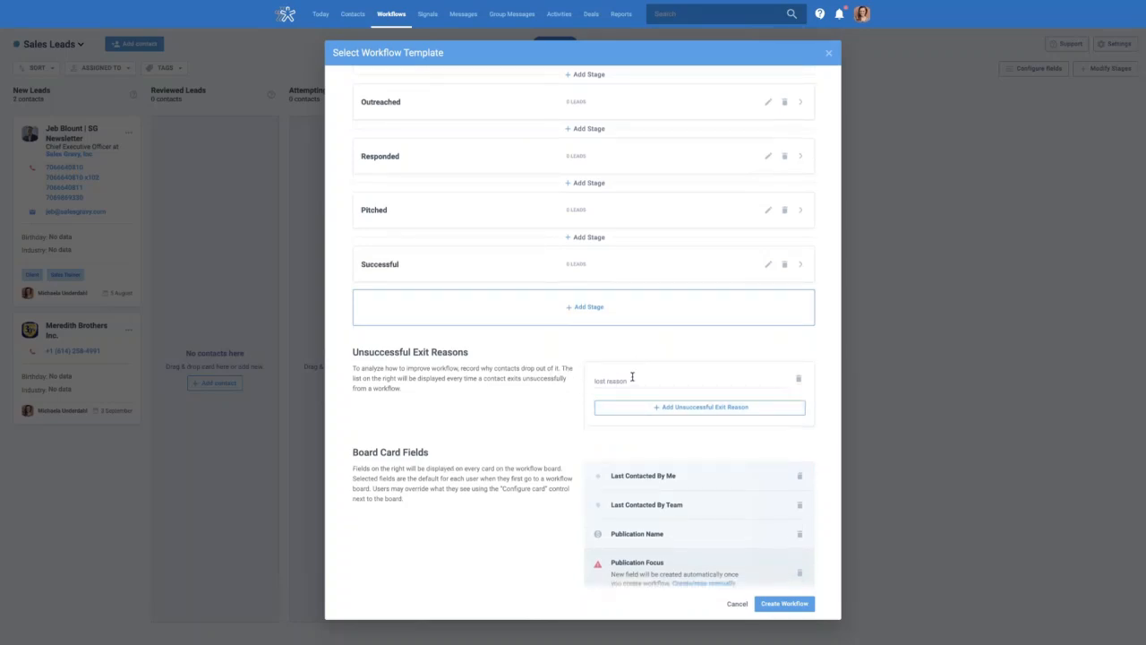
pyautogui.scroll(-1, 555, 393)
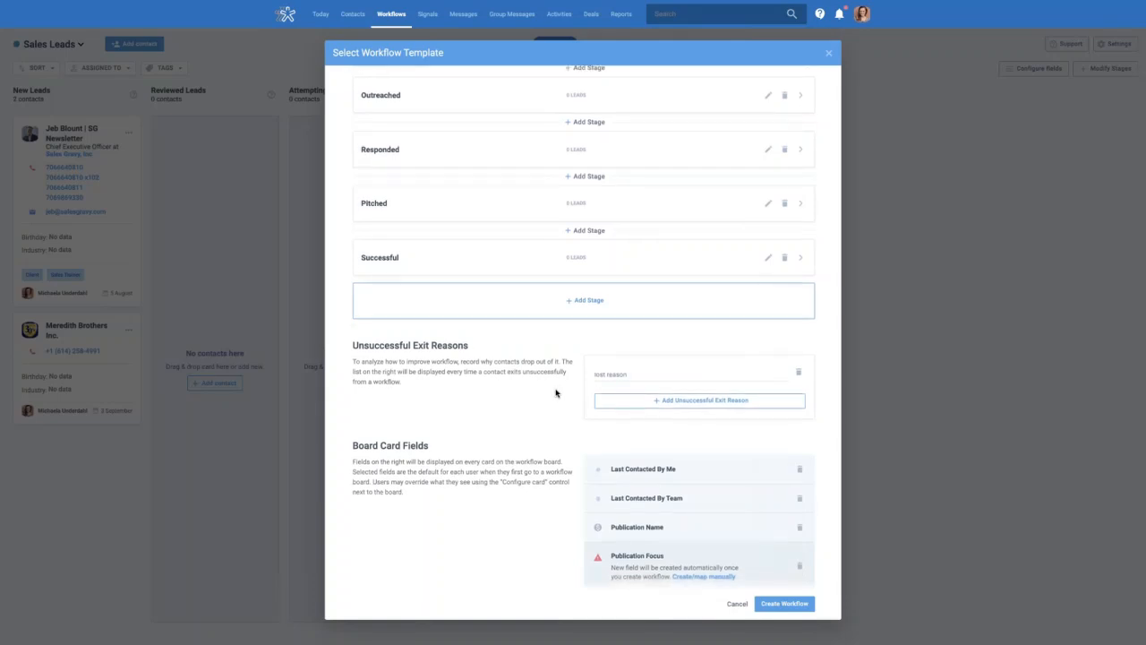
pyautogui.scroll(-2, 556, 393)
pyautogui.scroll(-5, 555, 392)
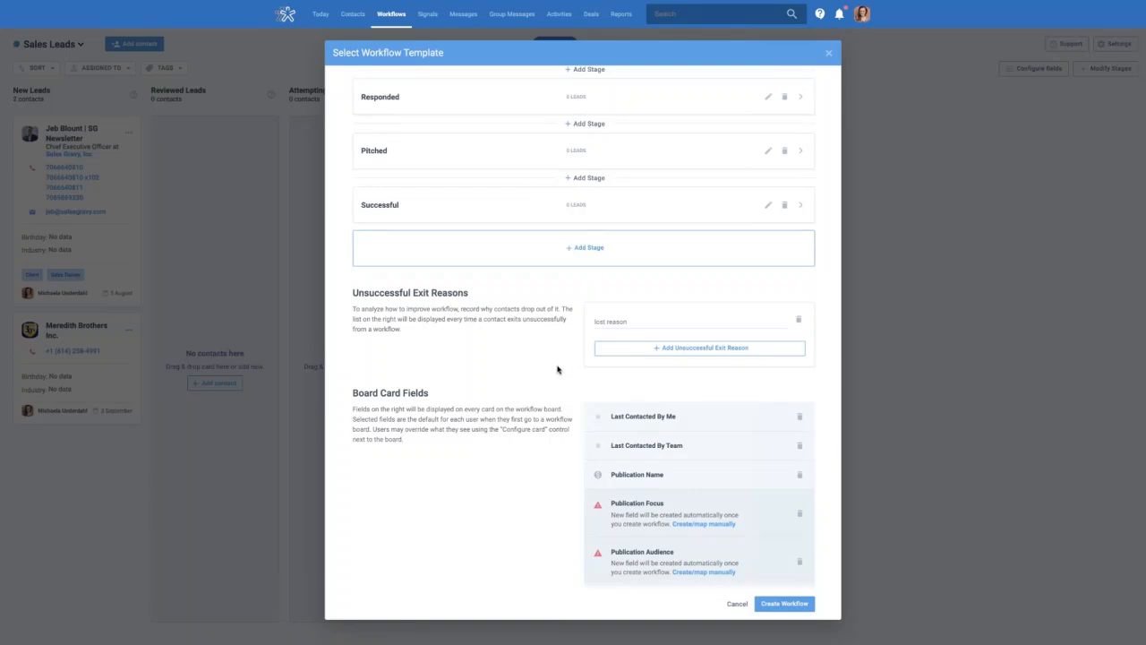
pyautogui.scroll(-1, 561, 367)
pyautogui.scroll(-1, 560, 368)
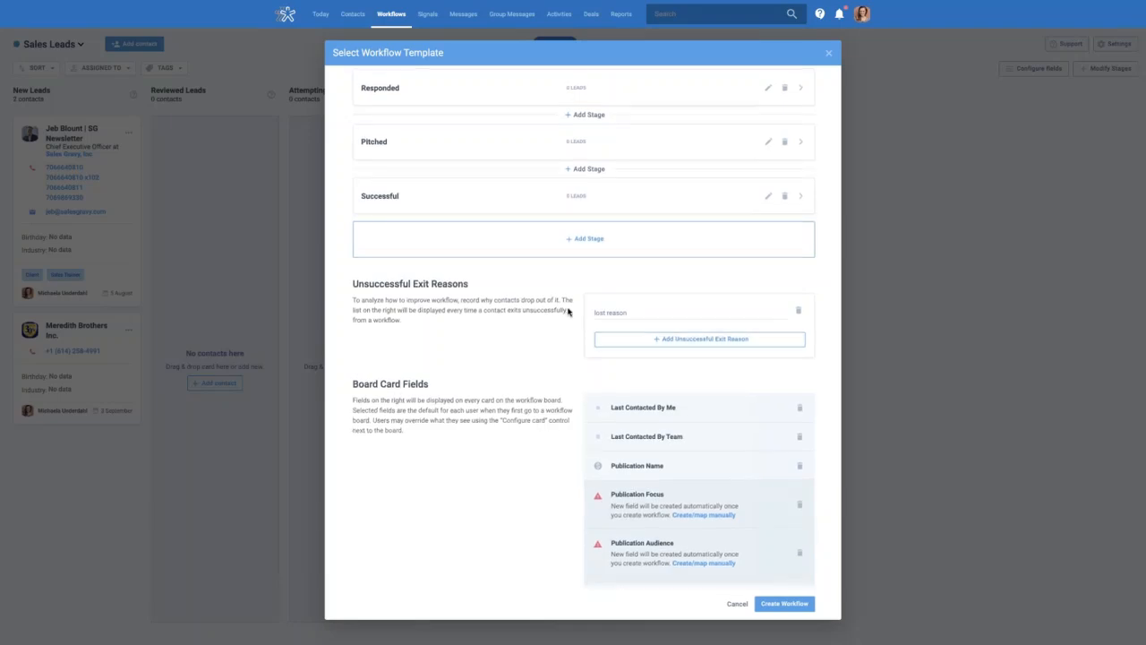
pyautogui.scroll(-2, 568, 361)
pyautogui.scroll(-1, 583, 358)
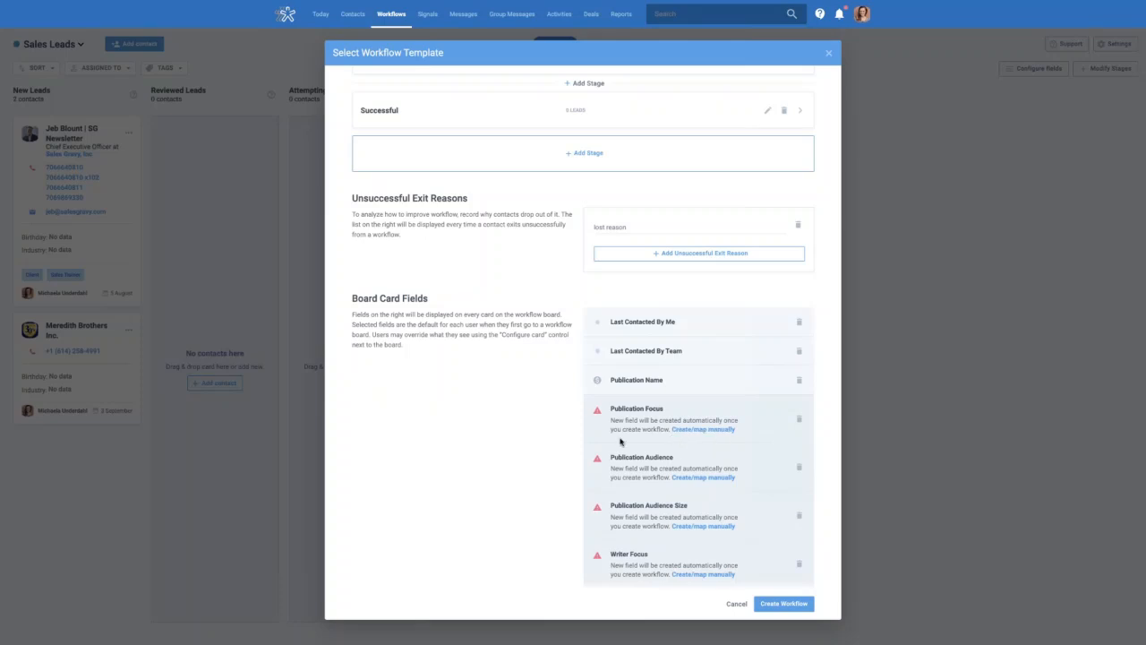
pyautogui.scroll(-1, 573, 407)
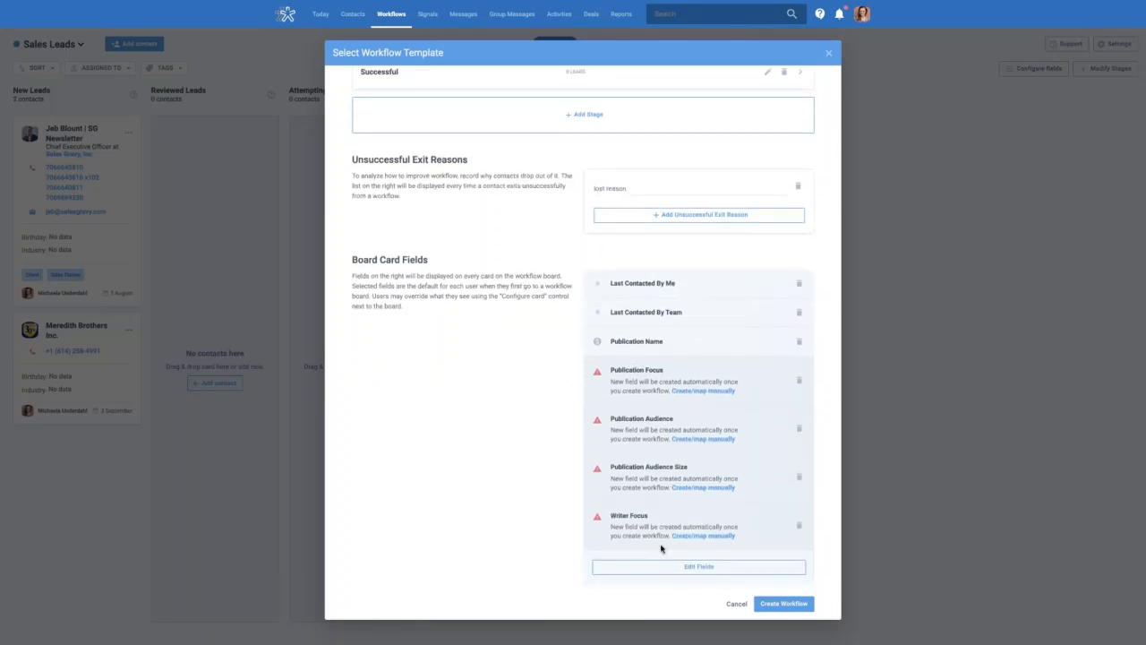
pyautogui.scroll(-1, 641, 418)
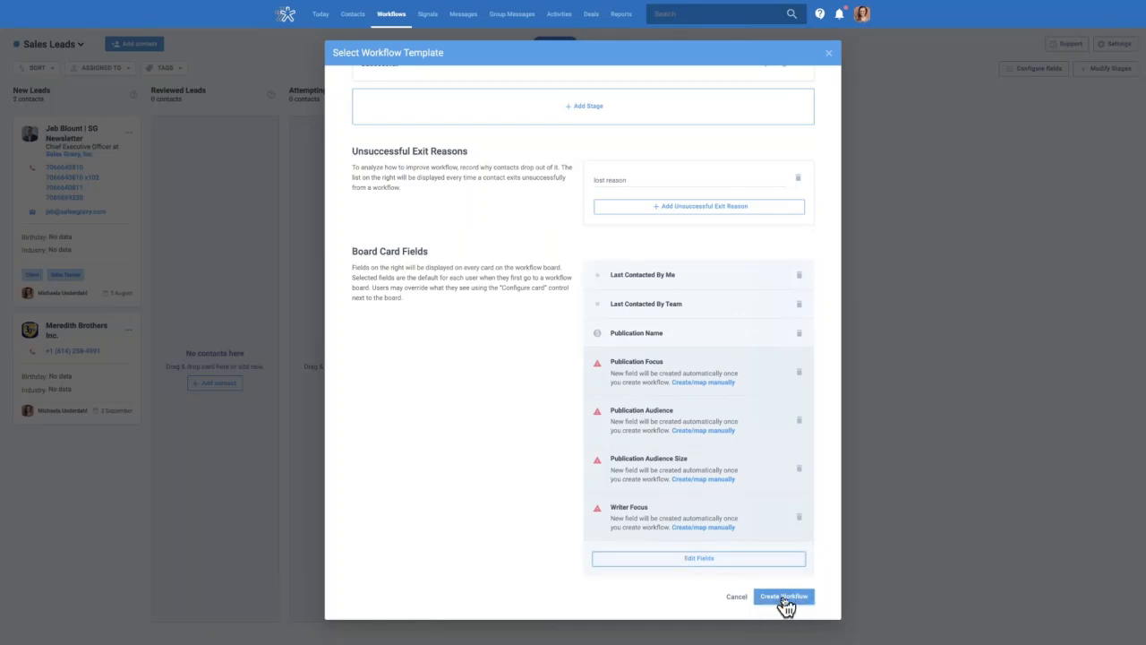
# Attempt to create the workflow, then edit its name to 'Press/PR Outreach Test'
pyautogui.click(775, 607)
pyautogui.scroll(1, 423, 510)
pyautogui.scroll(5, 422, 510)
pyautogui.click(499, 126)
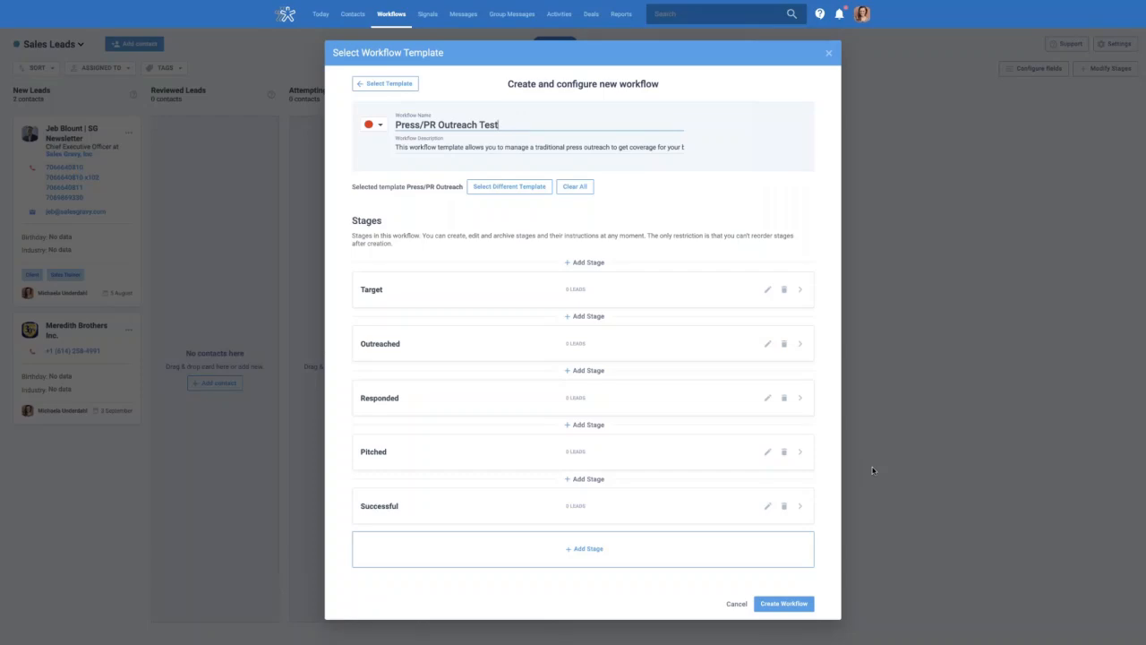
# Create Press/PR Outreach Test, opening its empty Target, Outreached, Responded, Pitched and Successful board
pyautogui.click(785, 604)
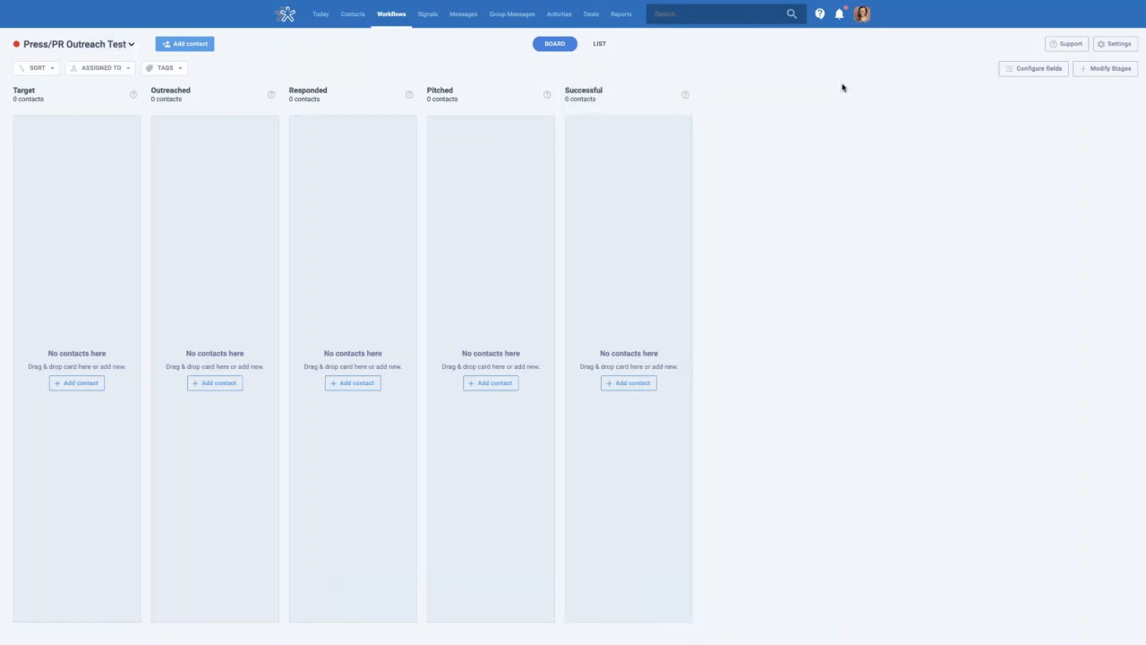
# Add two existing contacts to the Target stage, including one with the CEO title found by name search
pyautogui.click(79, 385)
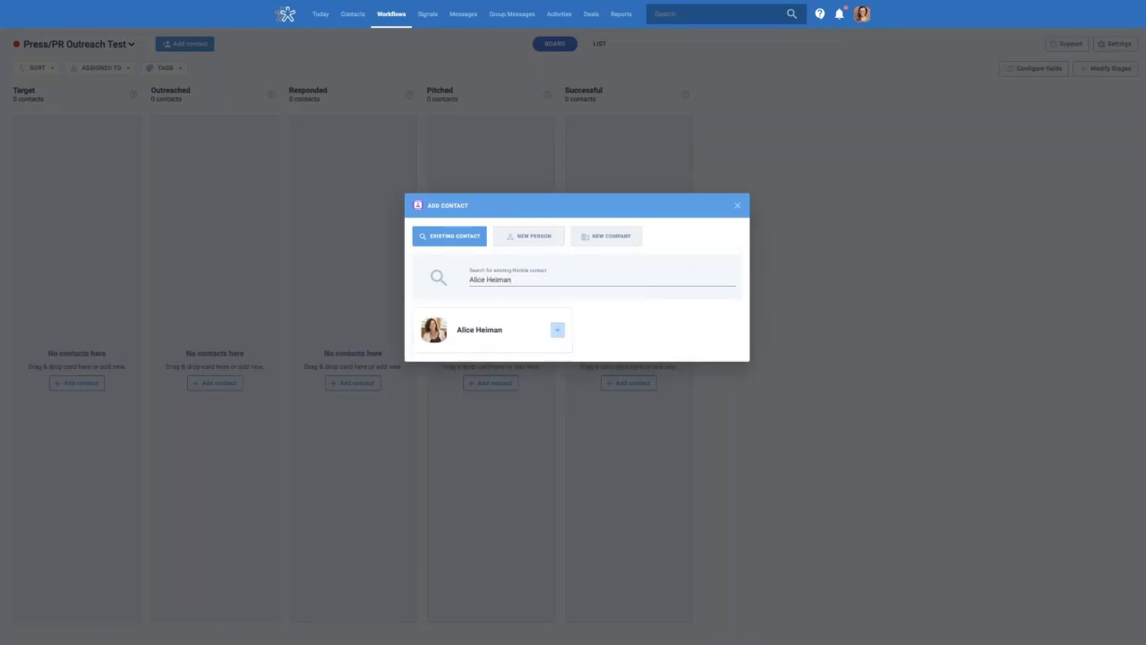
pyautogui.click(557, 333)
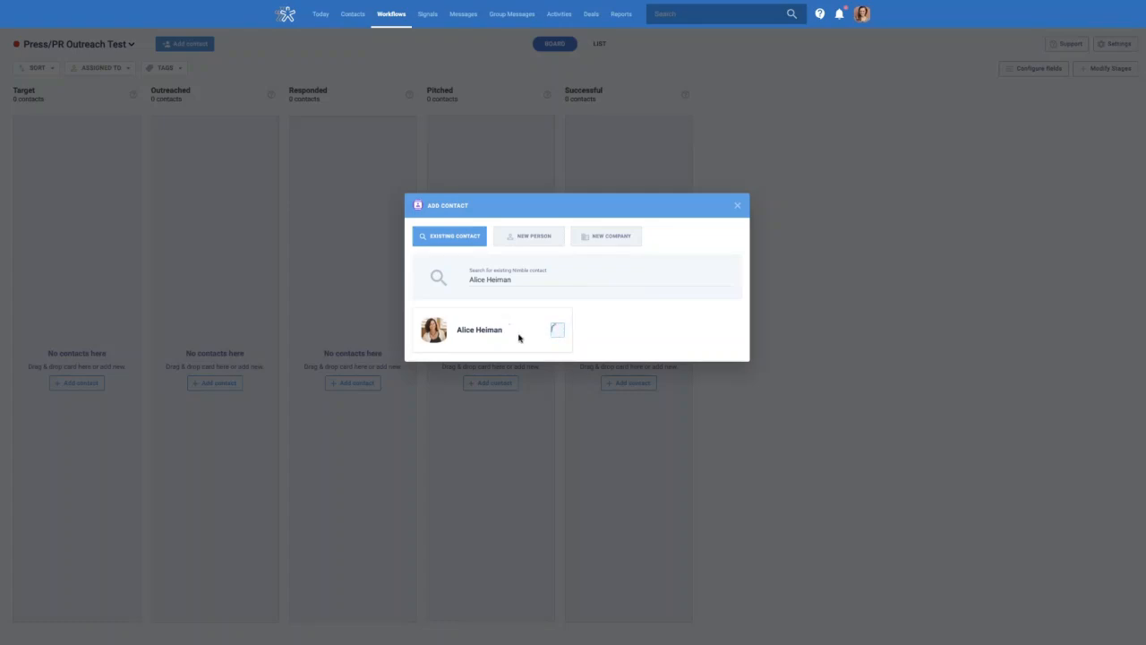
pyautogui.click(510, 281)
pyautogui.click(554, 335)
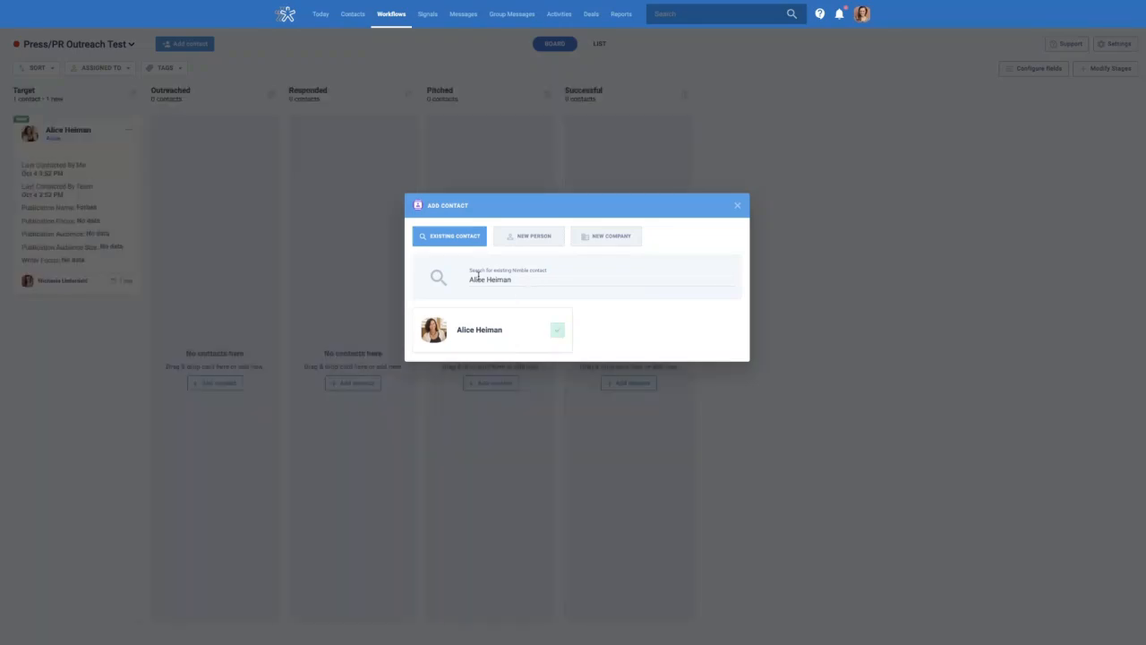
pyautogui.moveTo(530, 278); pyautogui.dragTo(458, 280)
pyautogui.write('Jon Ferrara')
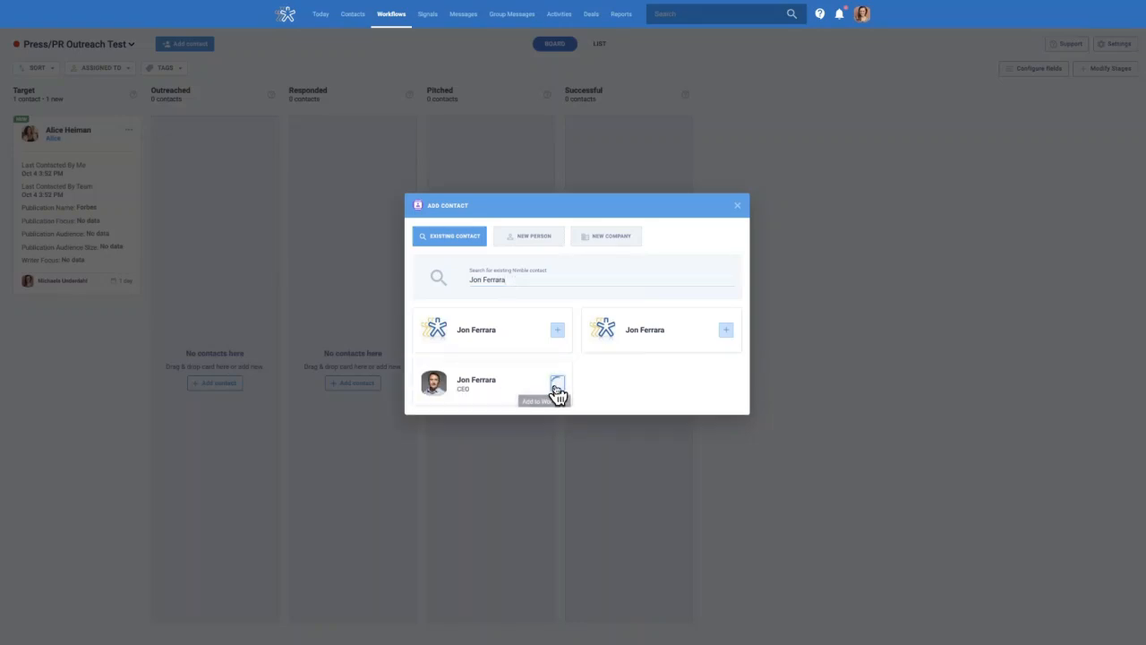
pyautogui.click(557, 385)
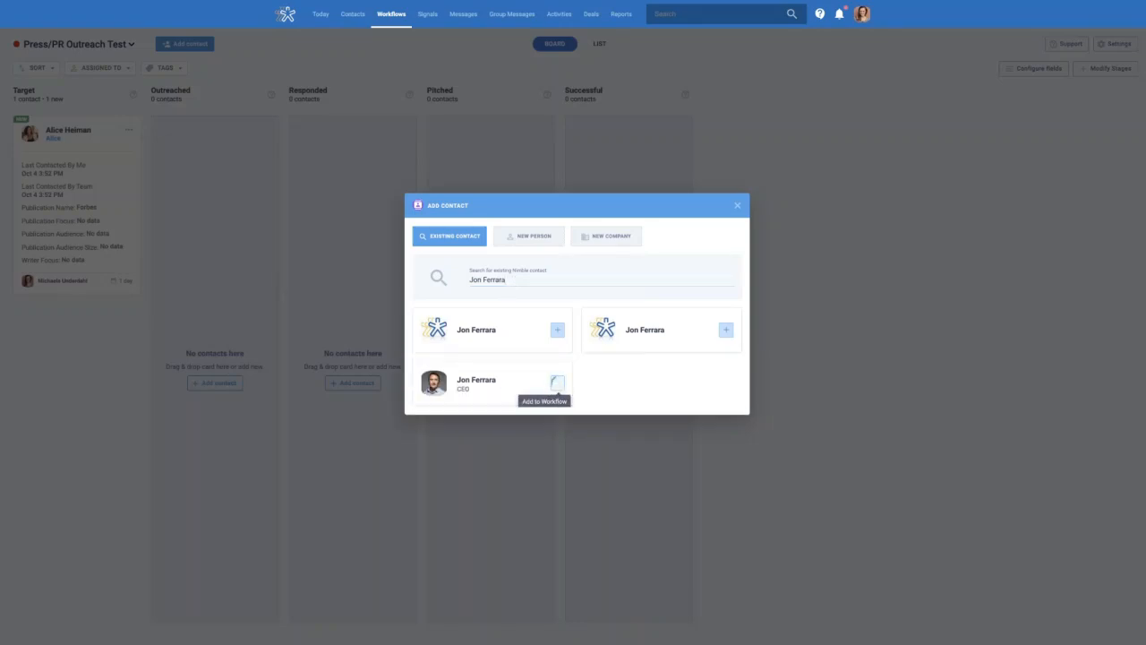
pyautogui.click(740, 212)
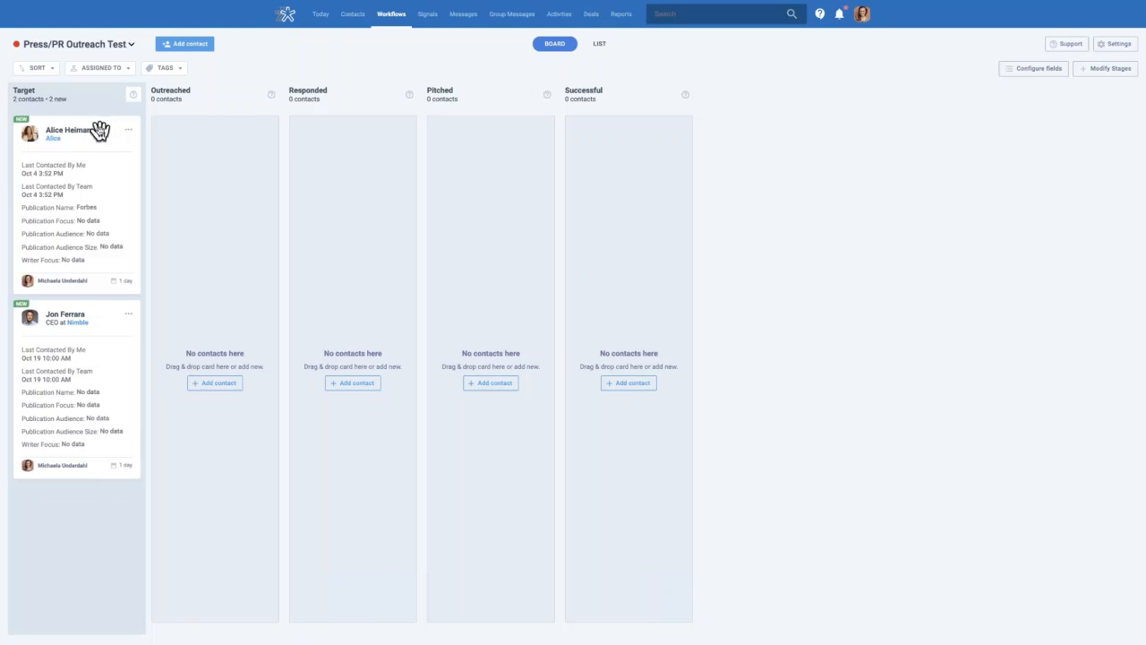
# Move the first contact card from Target into Outreached and review the card field settings
pyautogui.moveTo(100, 131); pyautogui.dragTo(248, 136)
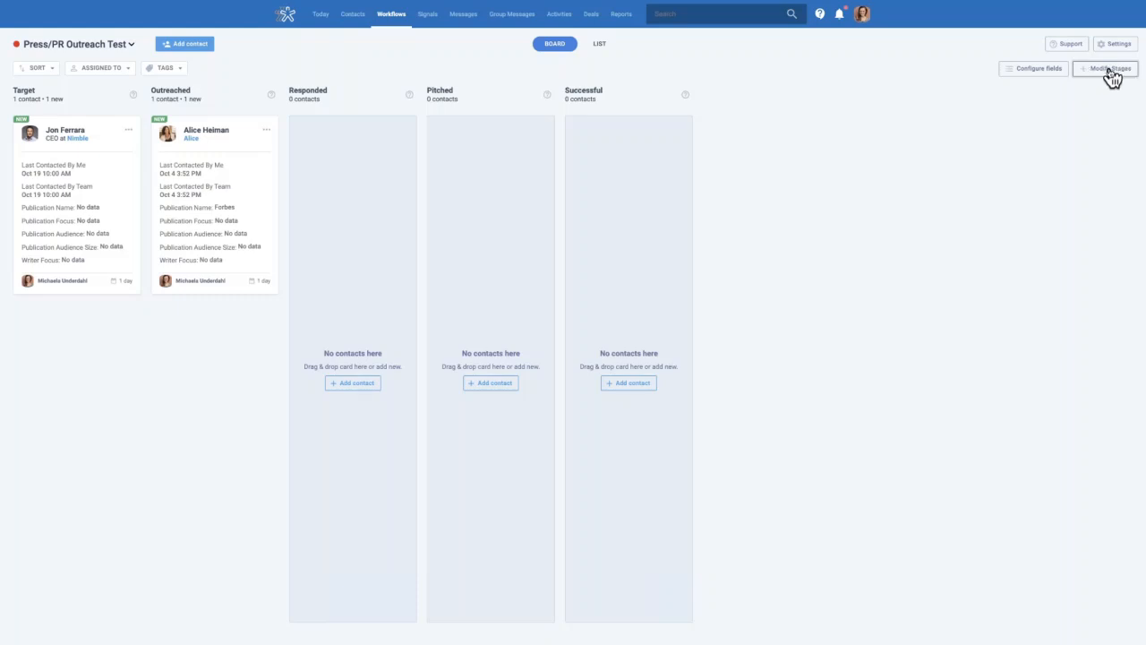
pyautogui.click(1057, 71)
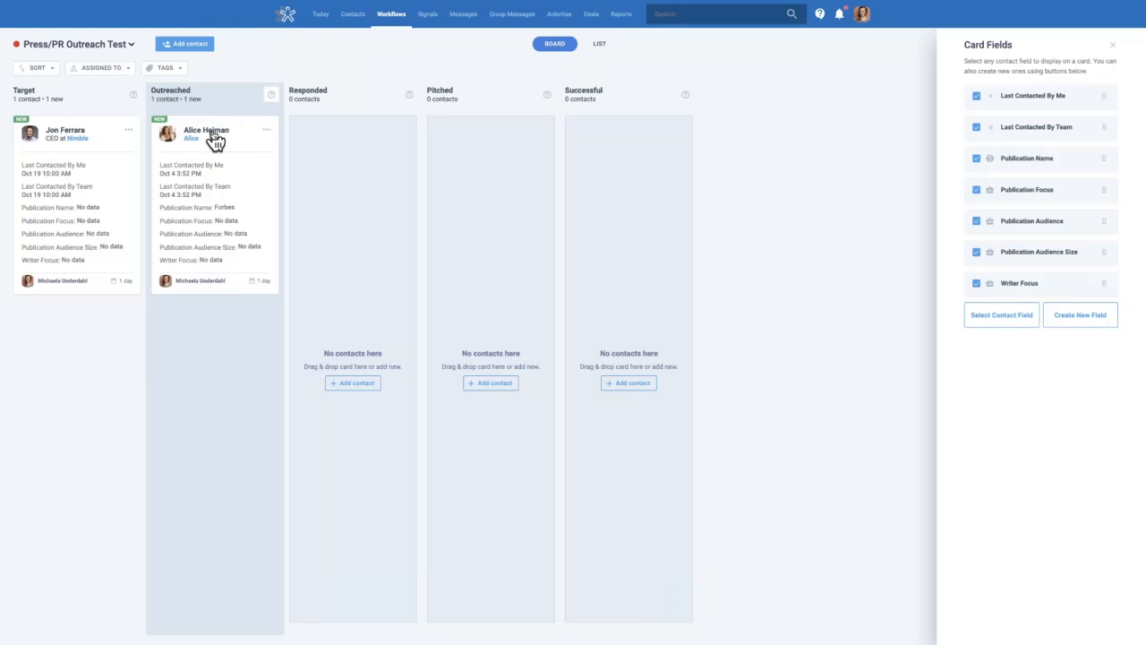
pyautogui.click(408, 46)
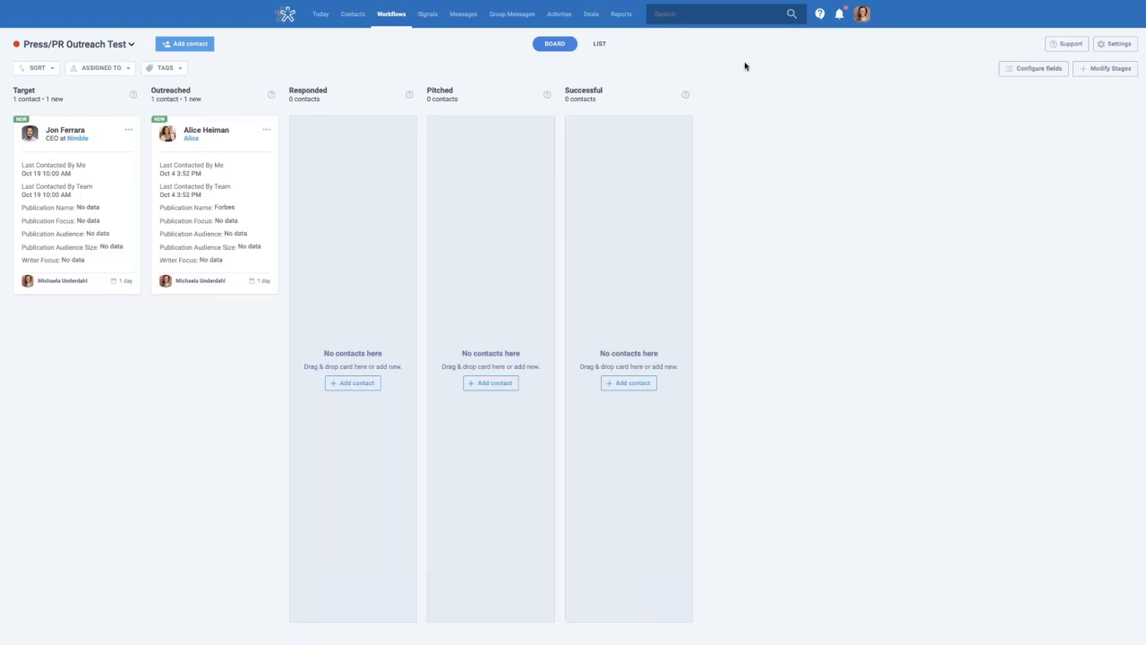
# Switch the workflow to list view and save a phone number for the Outreached contact
pyautogui.click(607, 49)
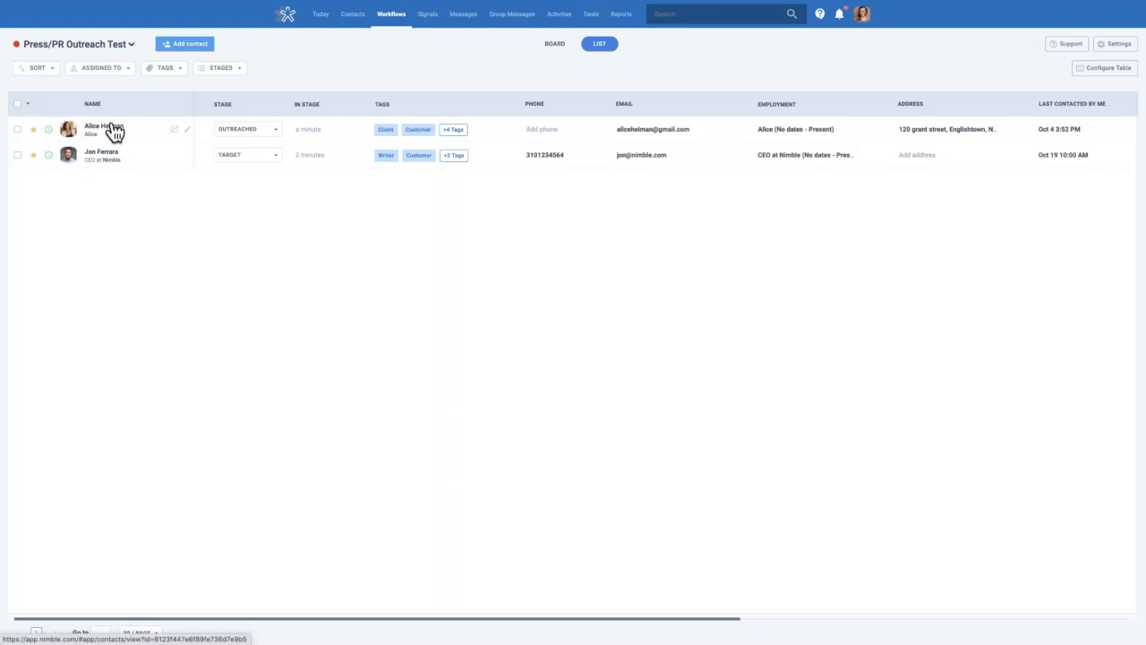
pyautogui.click(278, 132)
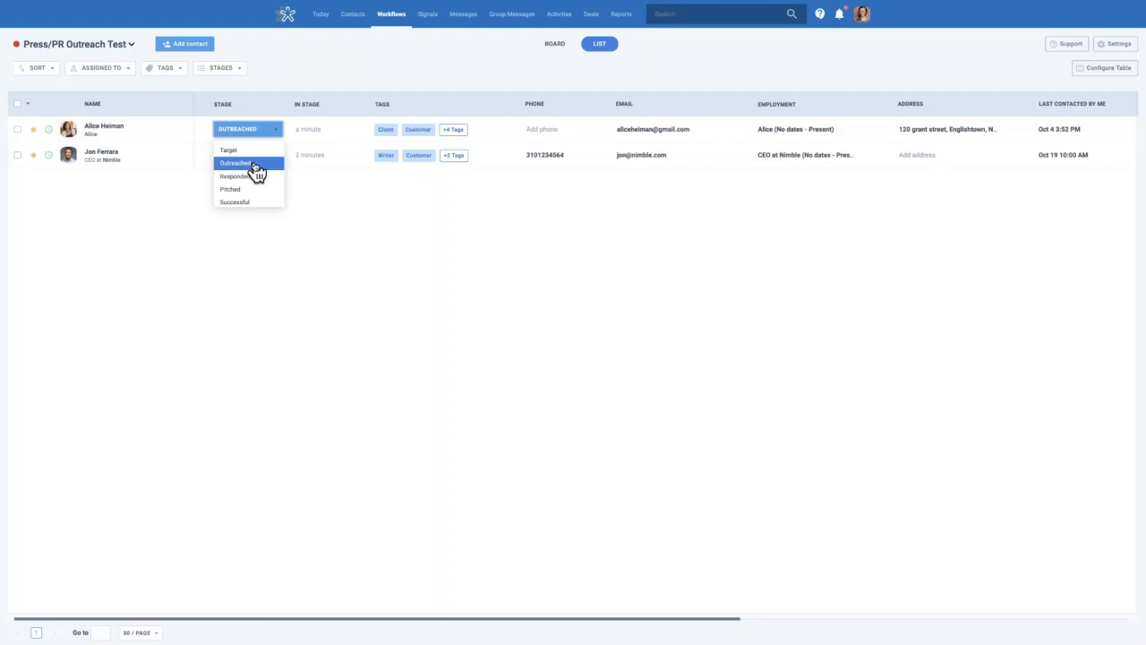
pyautogui.click(253, 164)
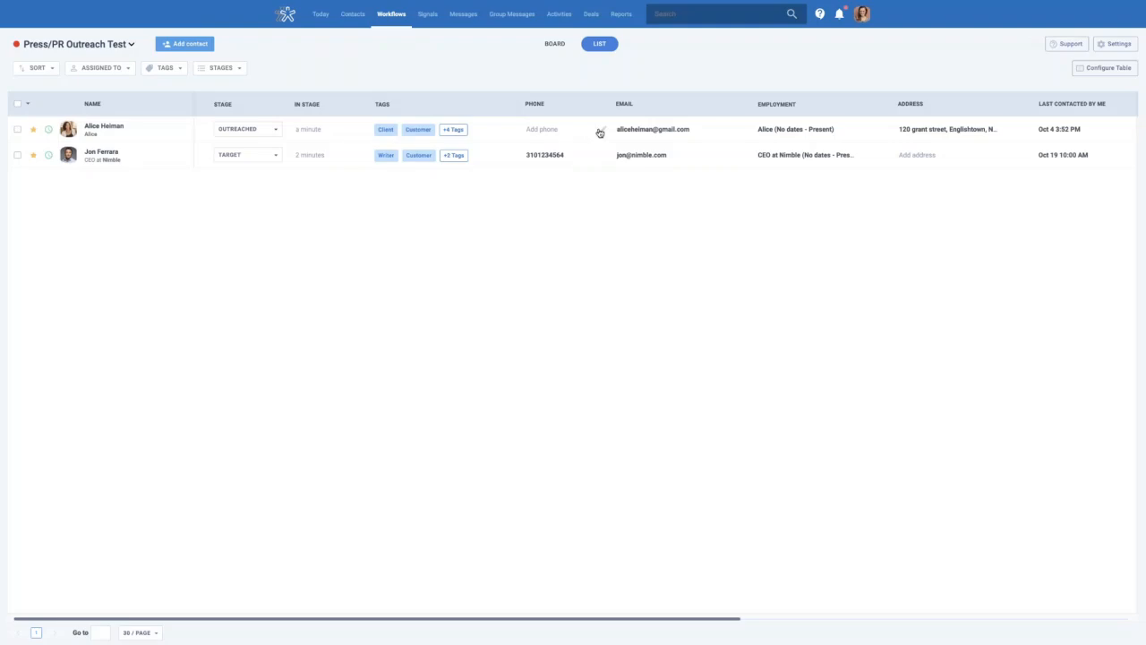
pyautogui.click(566, 131)
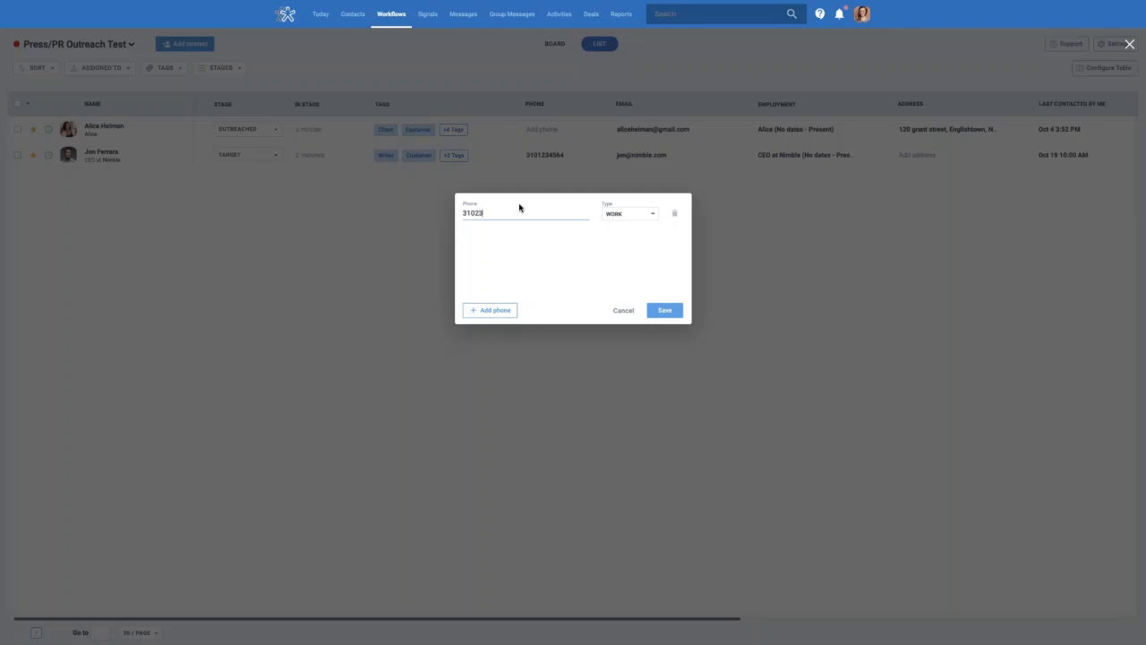
pyautogui.click(663, 311)
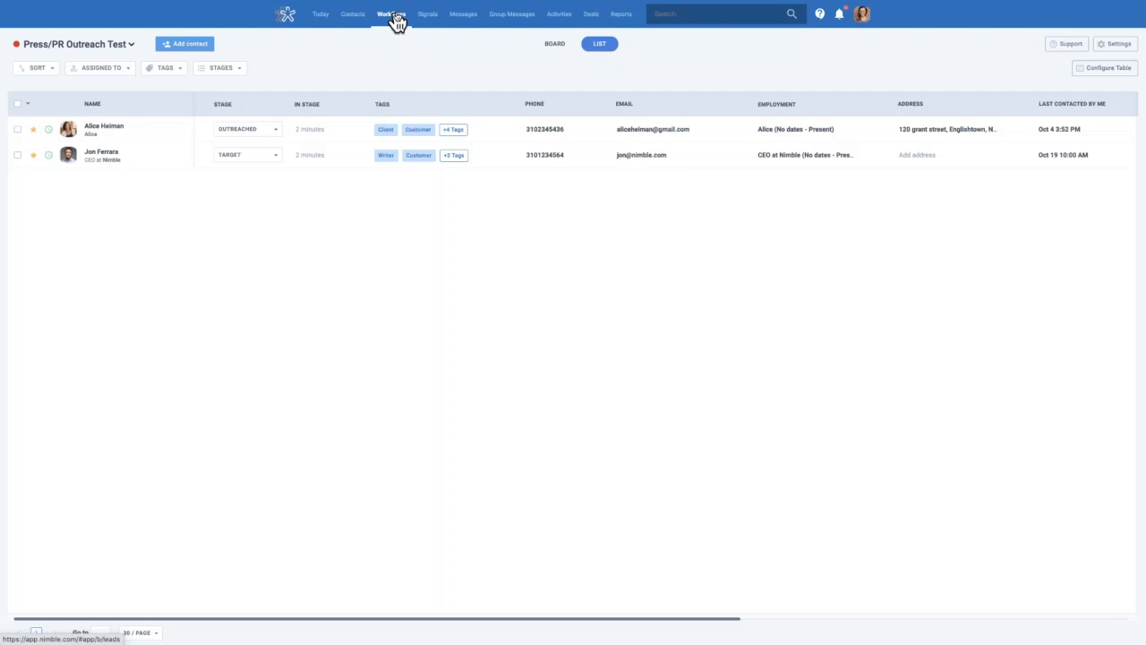
# Browse the workflow template categories and preview the Real Estate (Seller + Buyer Combined) template
pyautogui.click(131, 44)
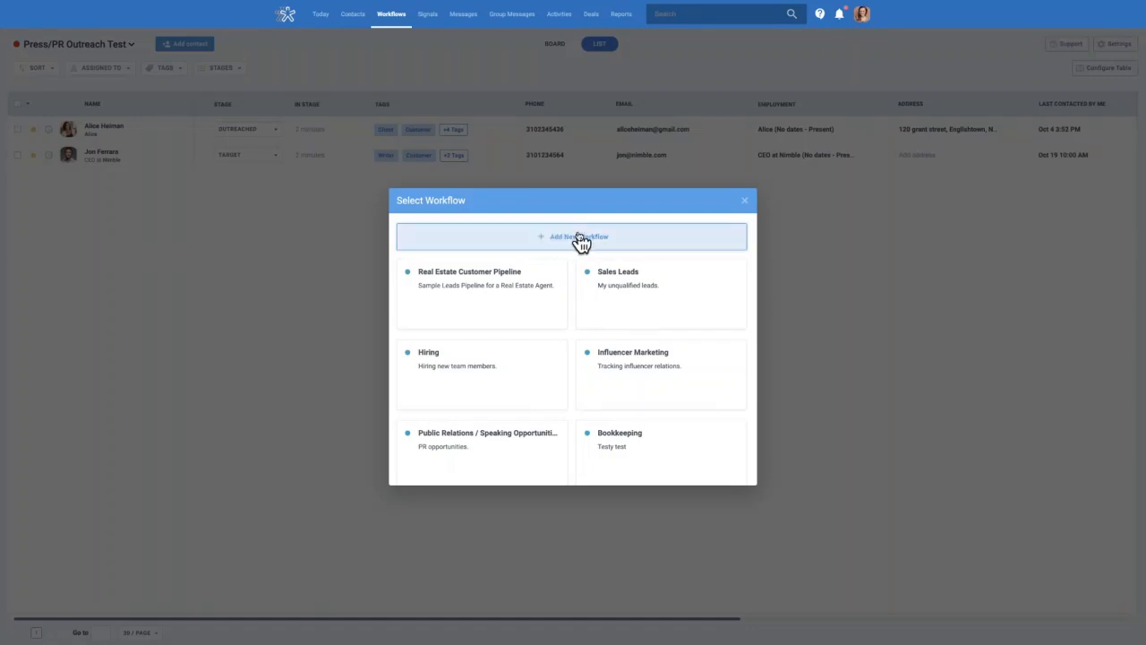
pyautogui.click(581, 243)
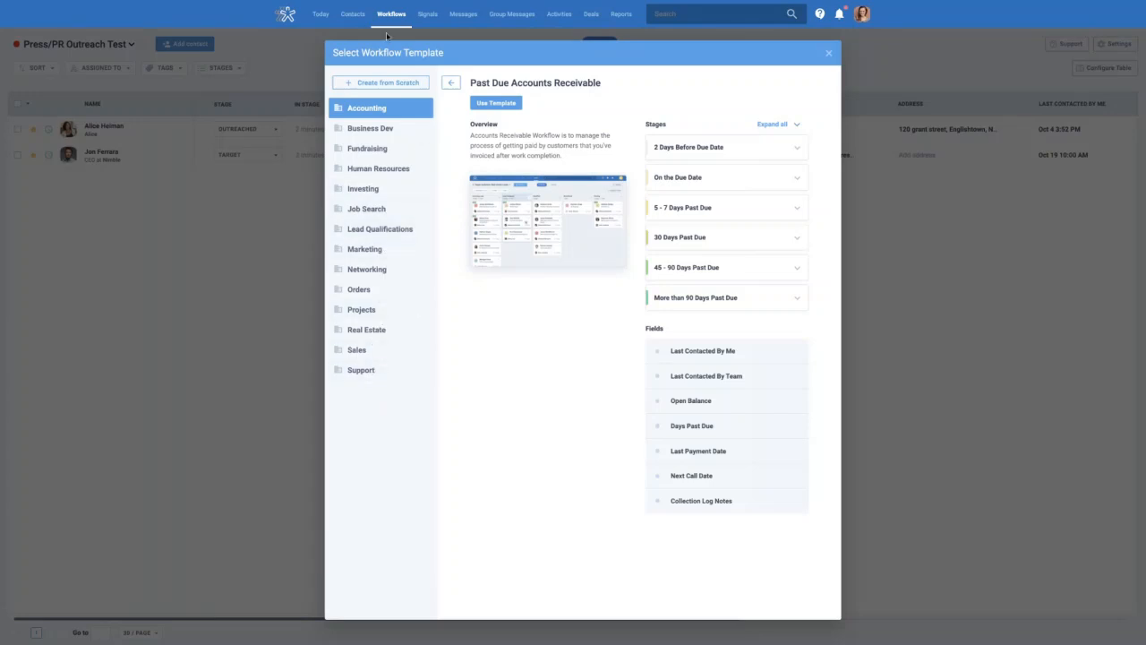
pyautogui.click(384, 213)
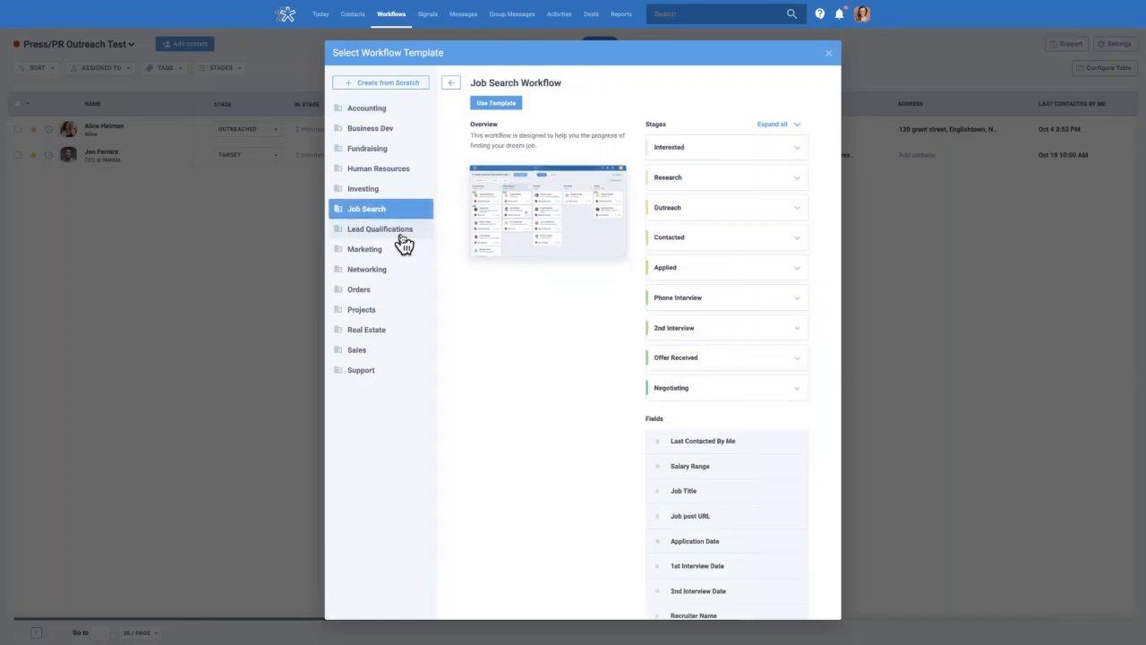
pyautogui.click(403, 238)
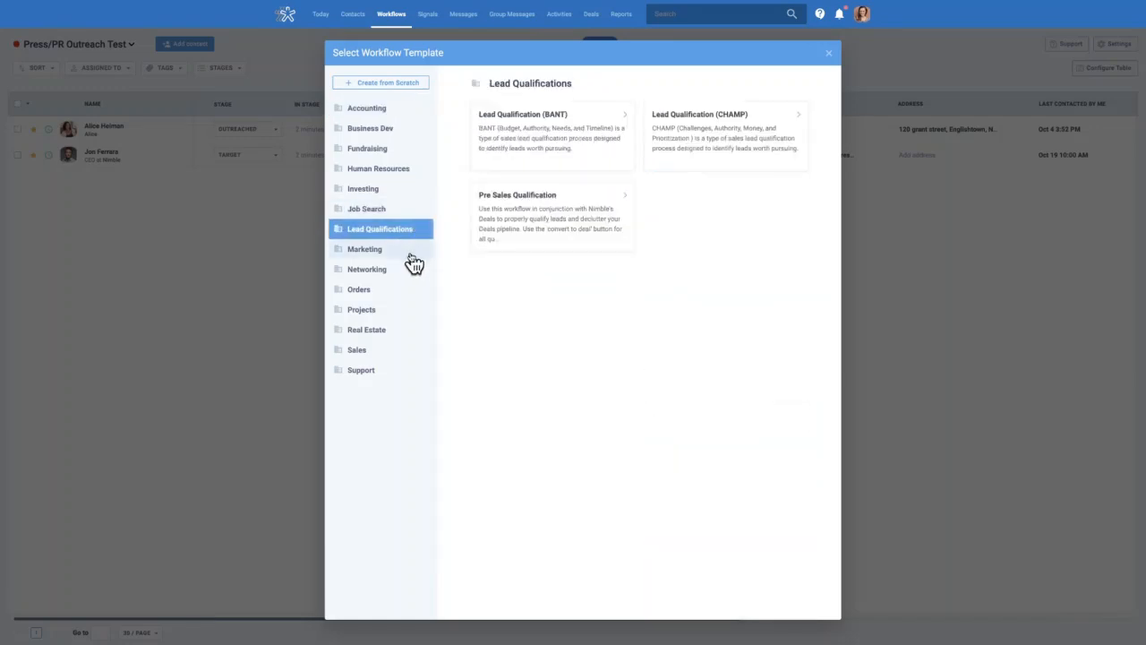
pyautogui.click(413, 260)
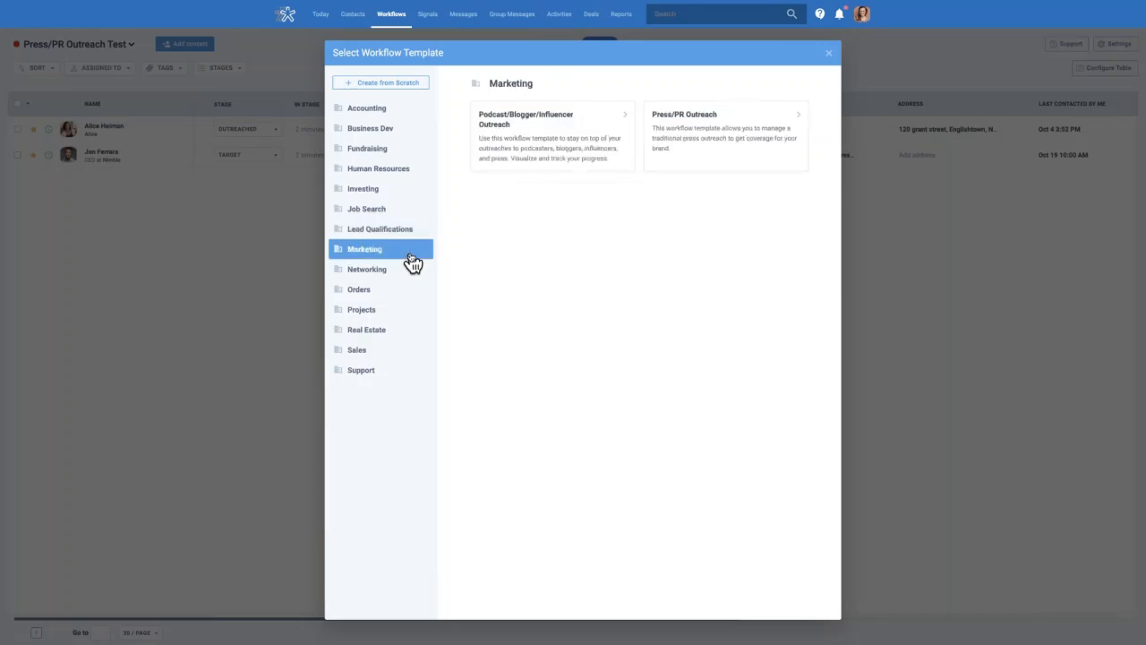
pyautogui.click(396, 273)
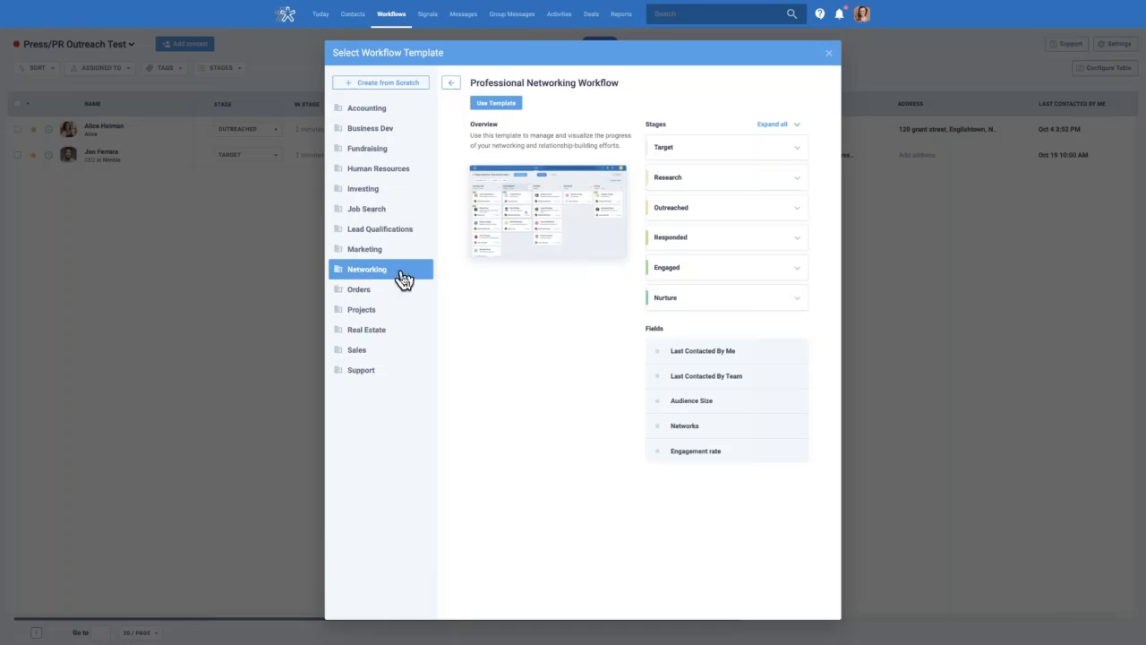
pyautogui.click(396, 293)
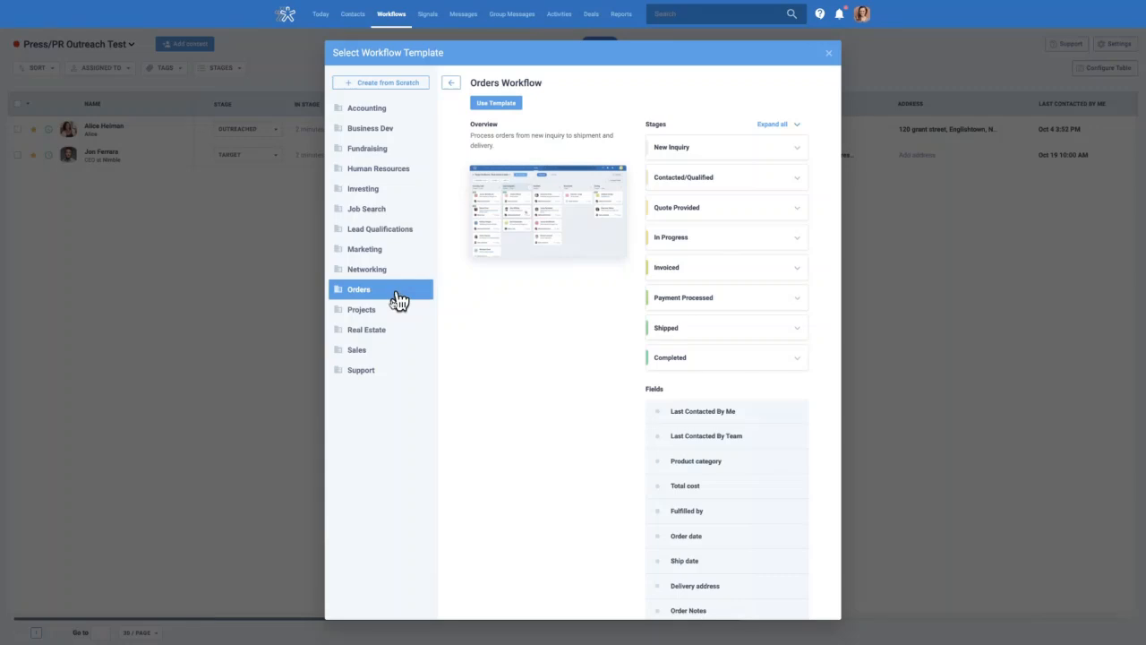
pyautogui.click(392, 313)
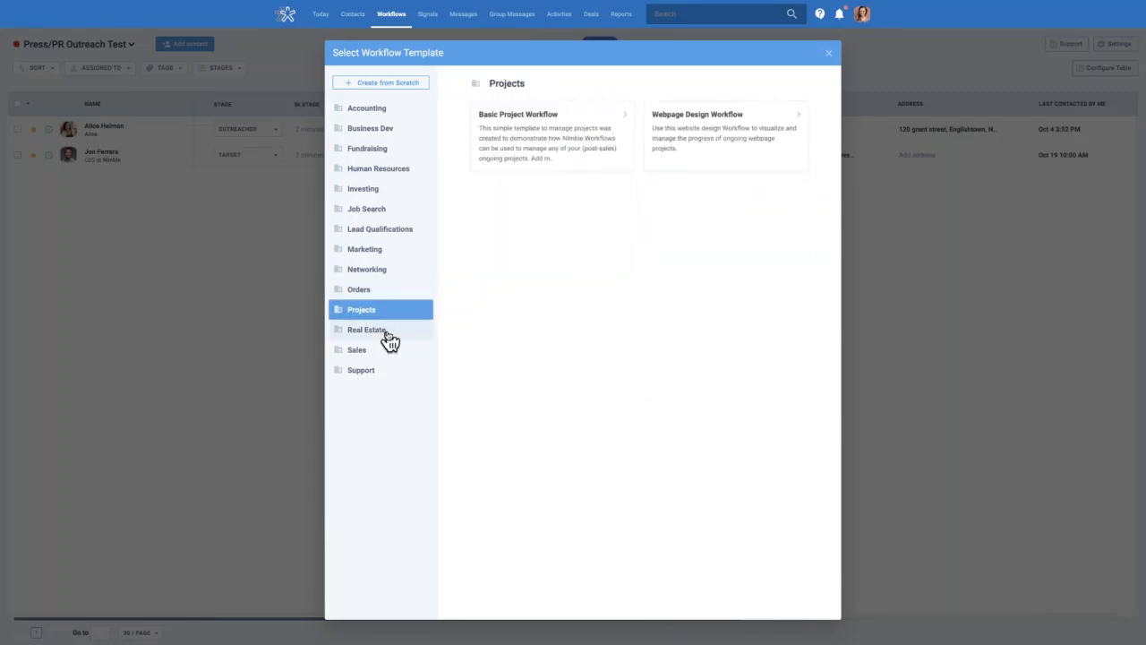
pyautogui.click(391, 339)
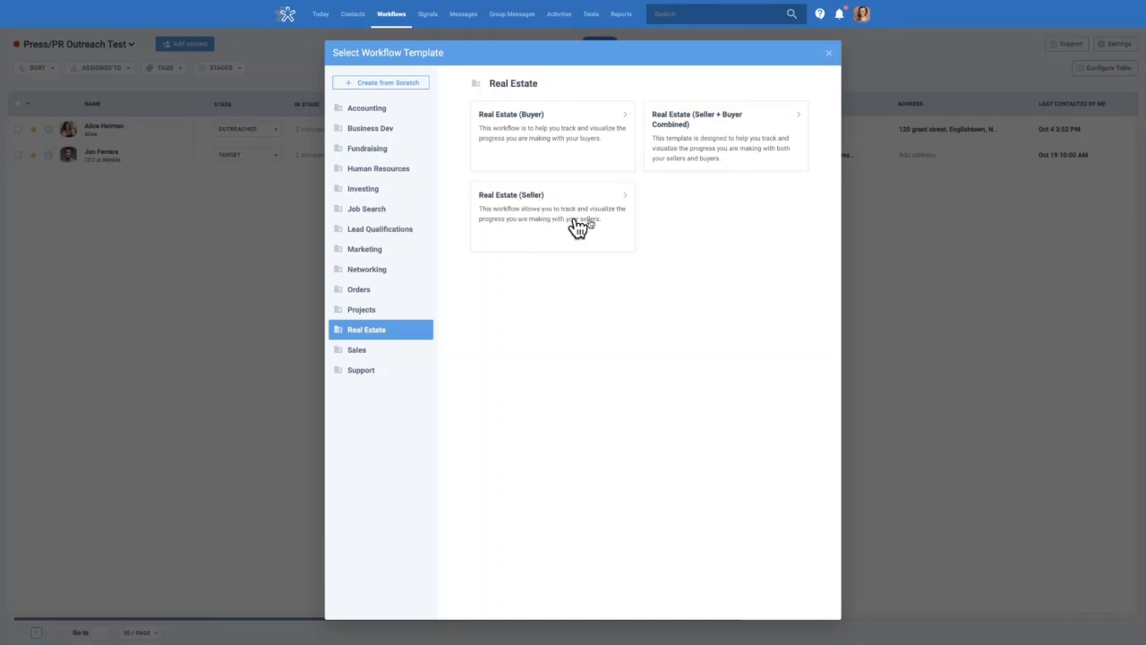
pyautogui.click(734, 132)
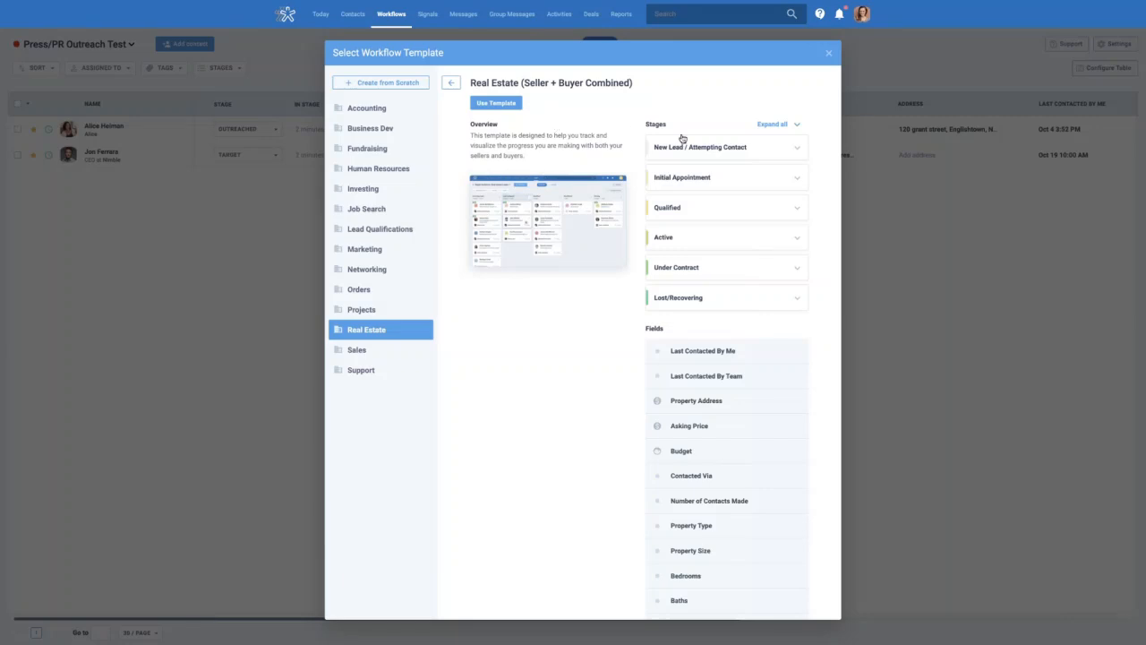
# Use the Real Estate template, rename the workflow to 'RE Pipeline' and create it
pyautogui.click(507, 105)
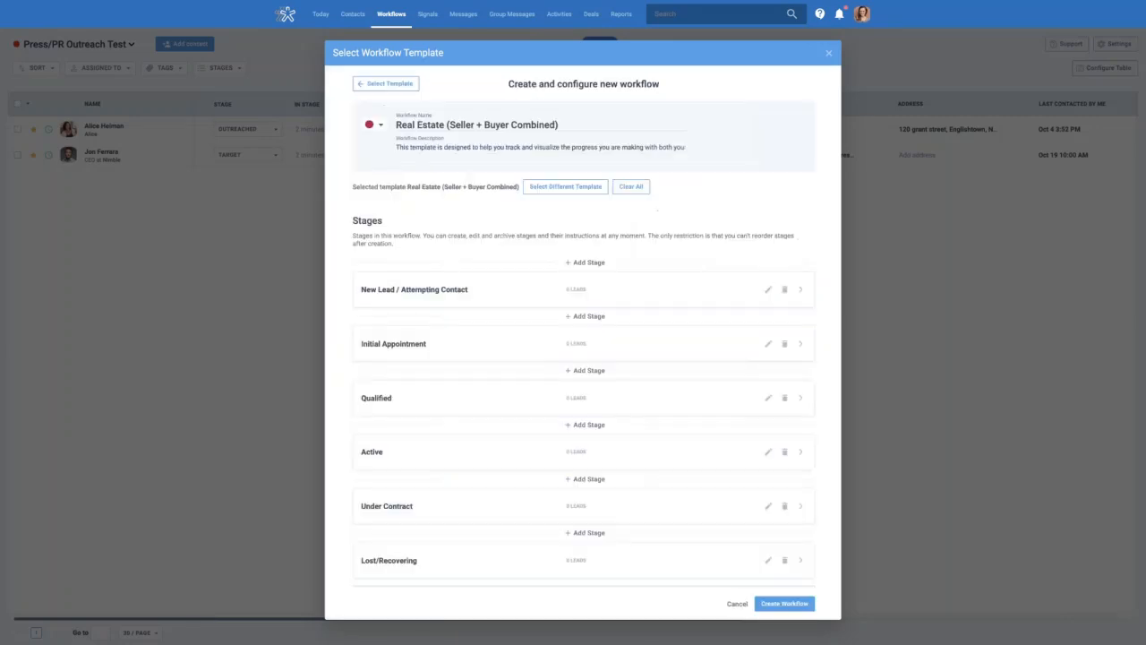
pyautogui.tripleClick(570, 123)
pyautogui.tripleClick(484, 126)
pyautogui.press('BackSpace')
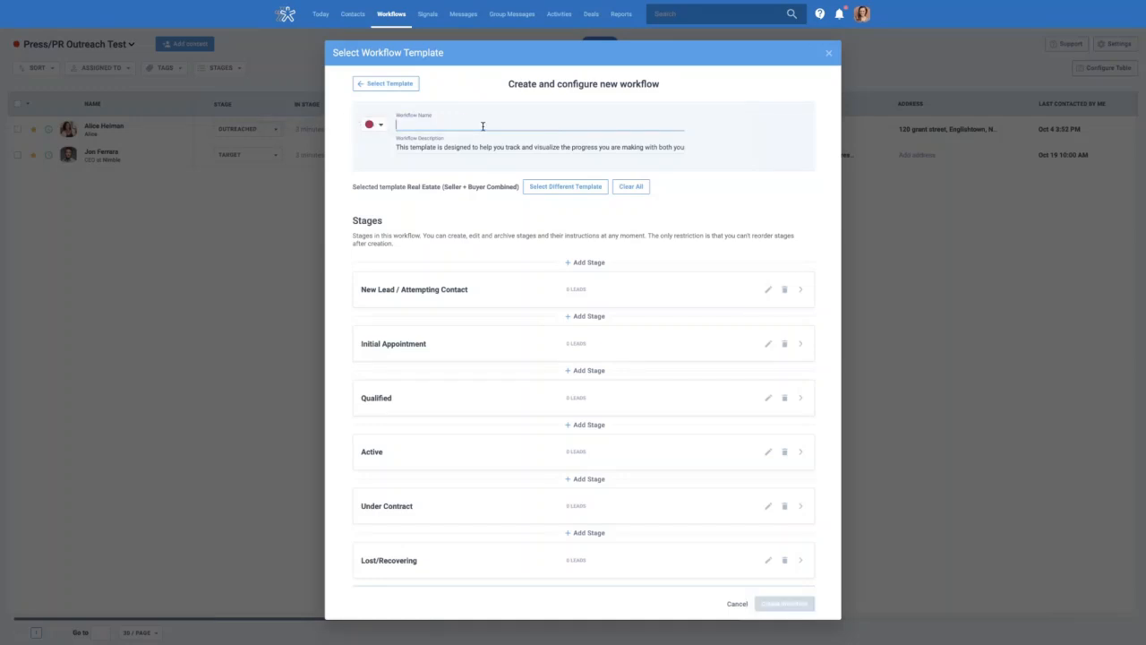
pyautogui.write('RE Pipeline')
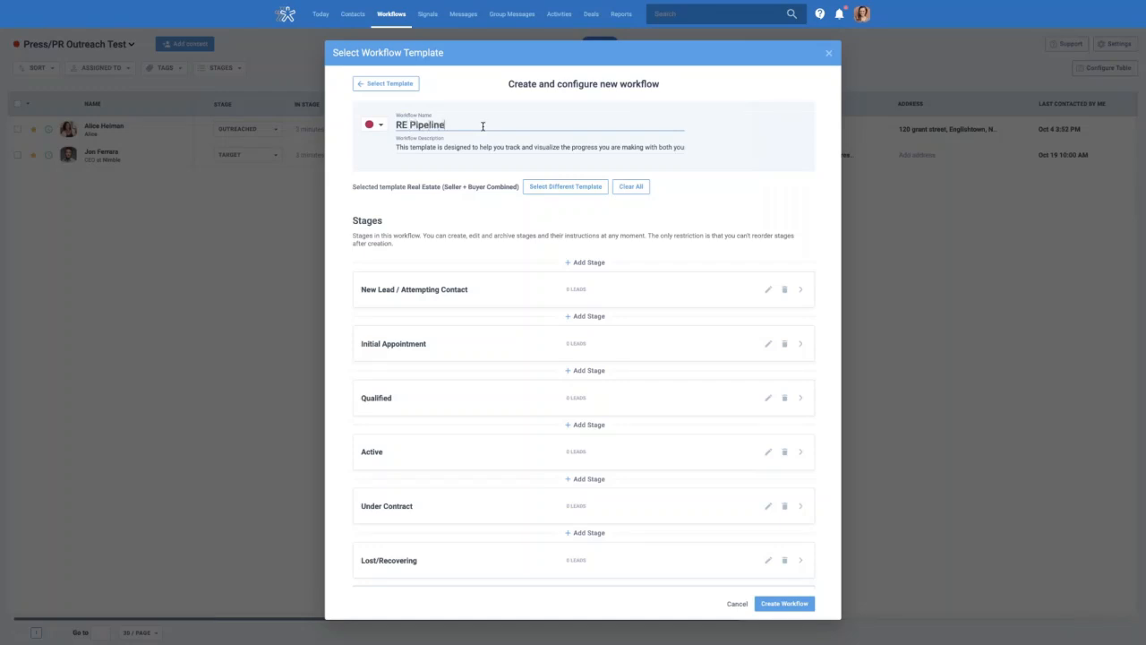
pyautogui.click(772, 607)
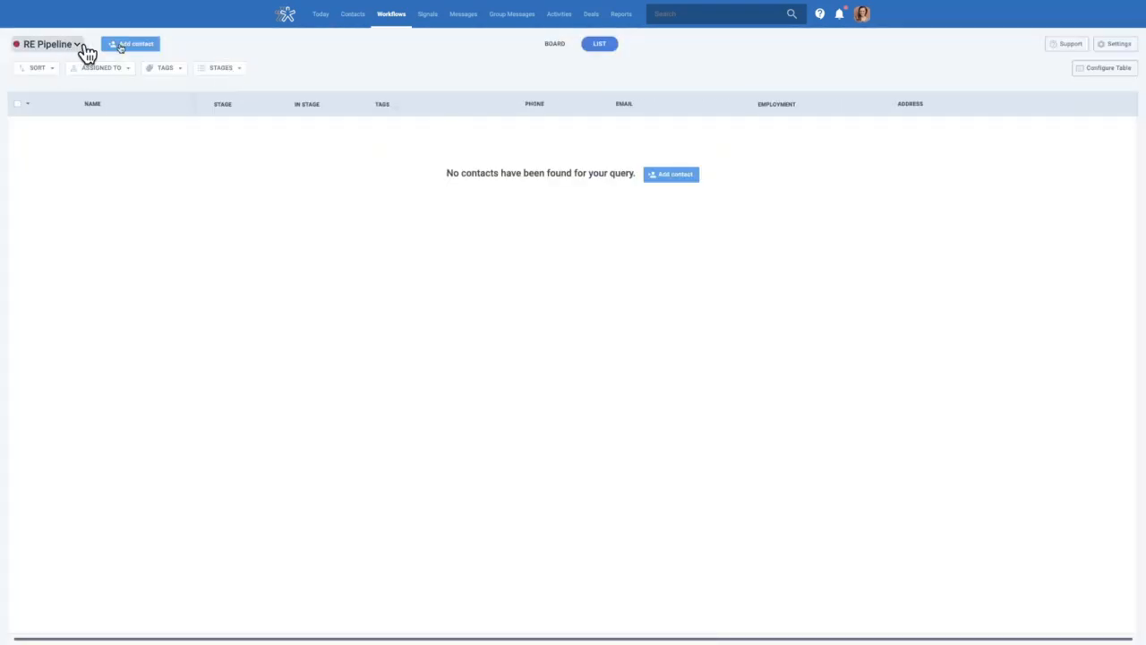
# Open a New Person contact form for RE Pipeline, close it unsaved, and exit full screen
pyautogui.click(126, 45)
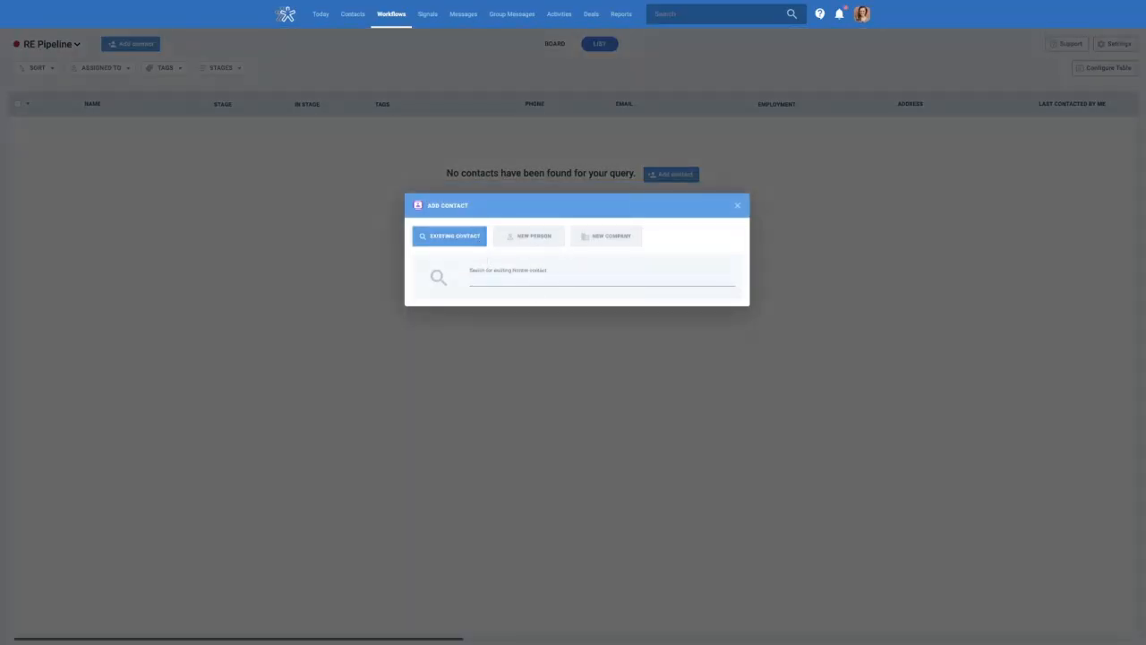
pyautogui.click(530, 238)
pyautogui.click(543, 154)
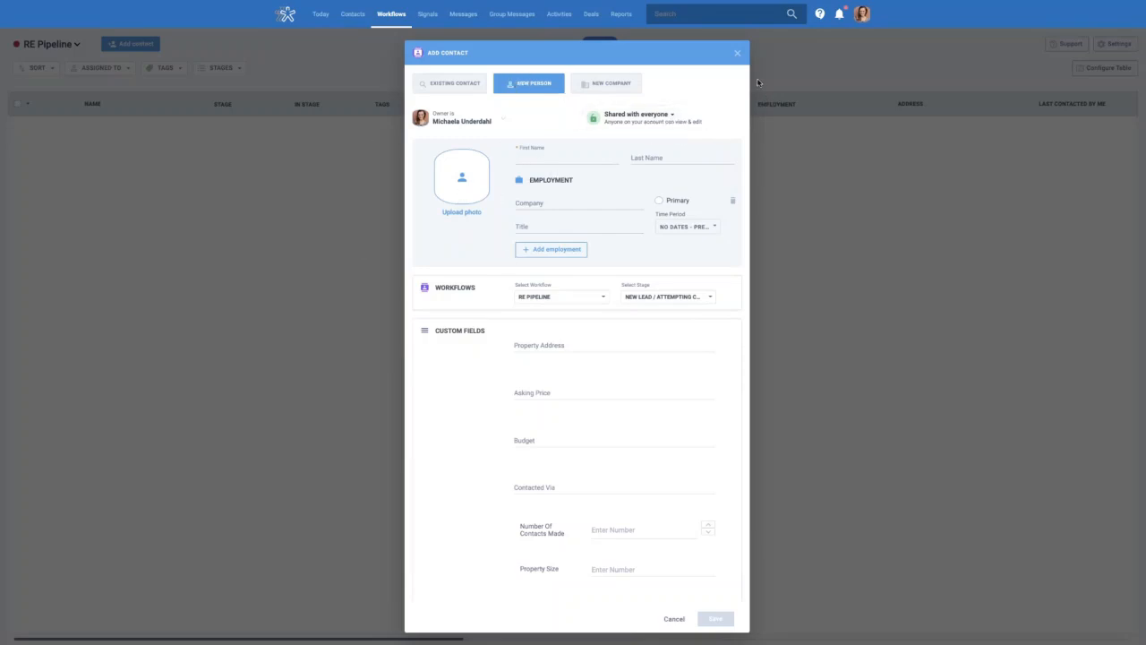
pyautogui.click(737, 54)
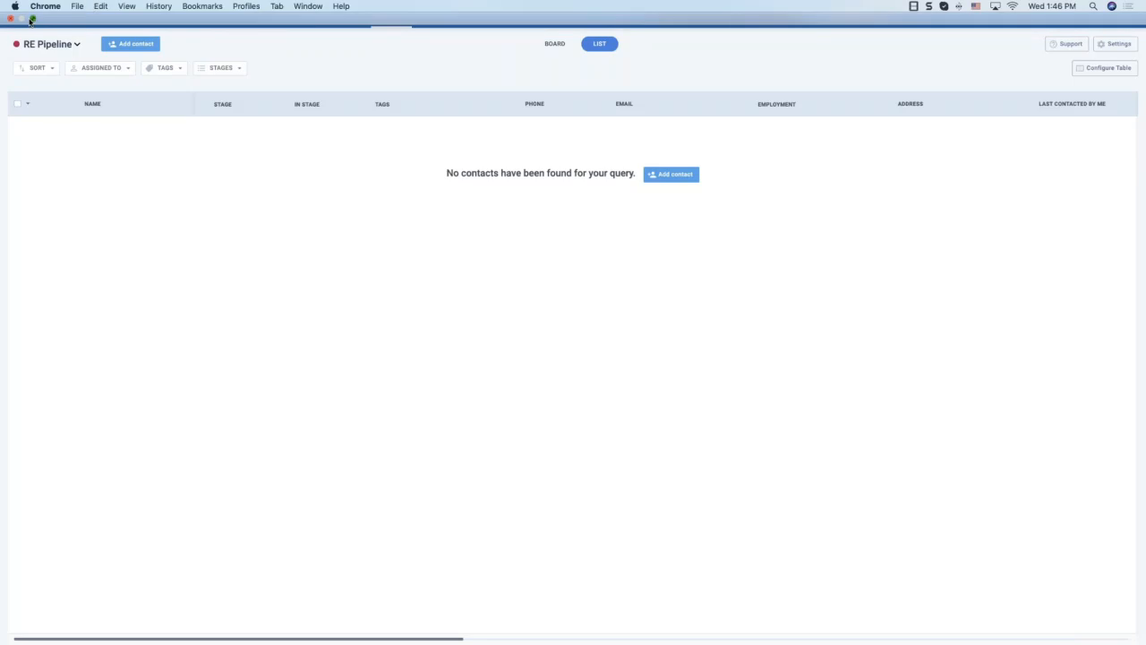
pyautogui.click(32, 19)
pyautogui.click(88, 32)
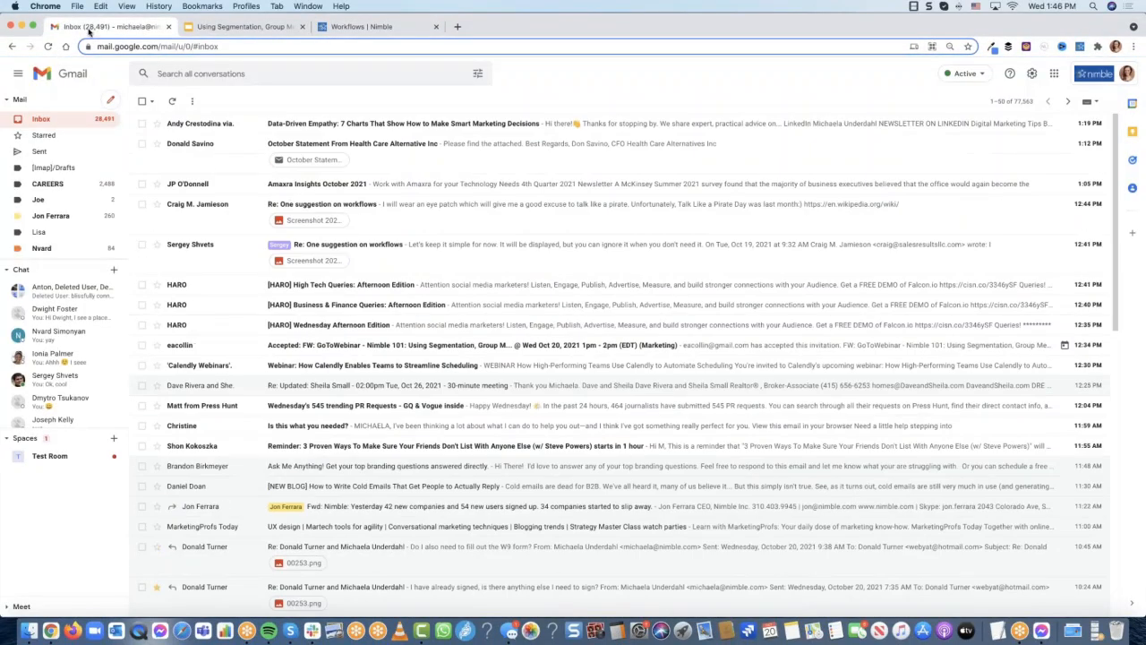
pyautogui.click(238, 124)
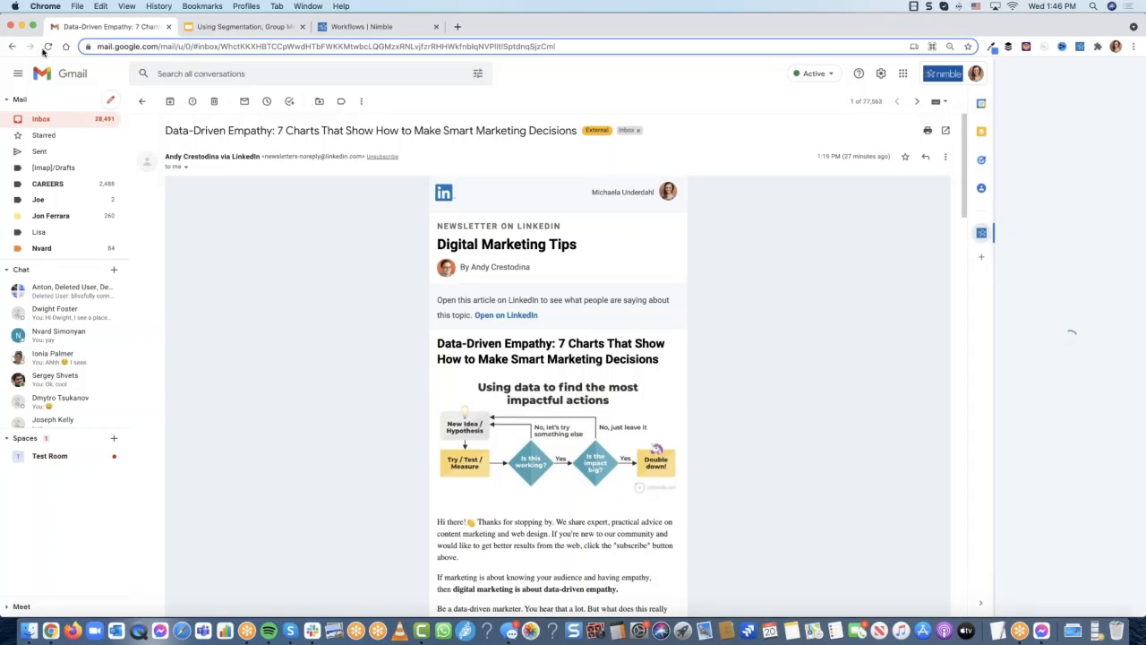
pyautogui.click(47, 47)
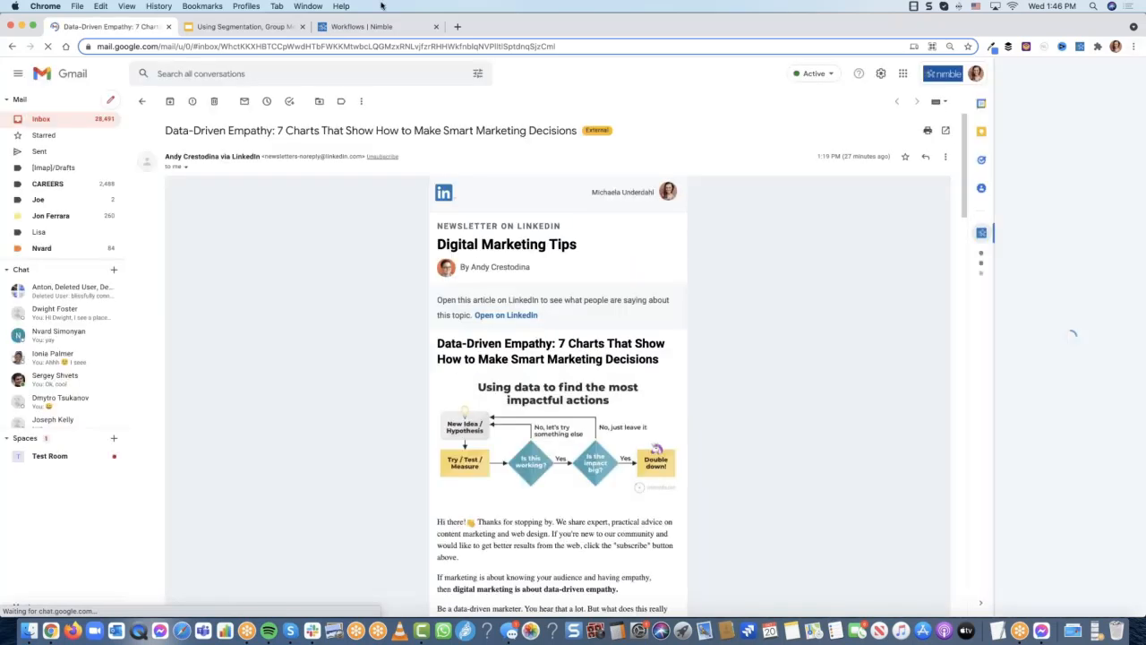
# Open the LinkedIn feed in a new tab and launch the Nimble Prospector extension
pyautogui.click(457, 26)
pyautogui.write('li')
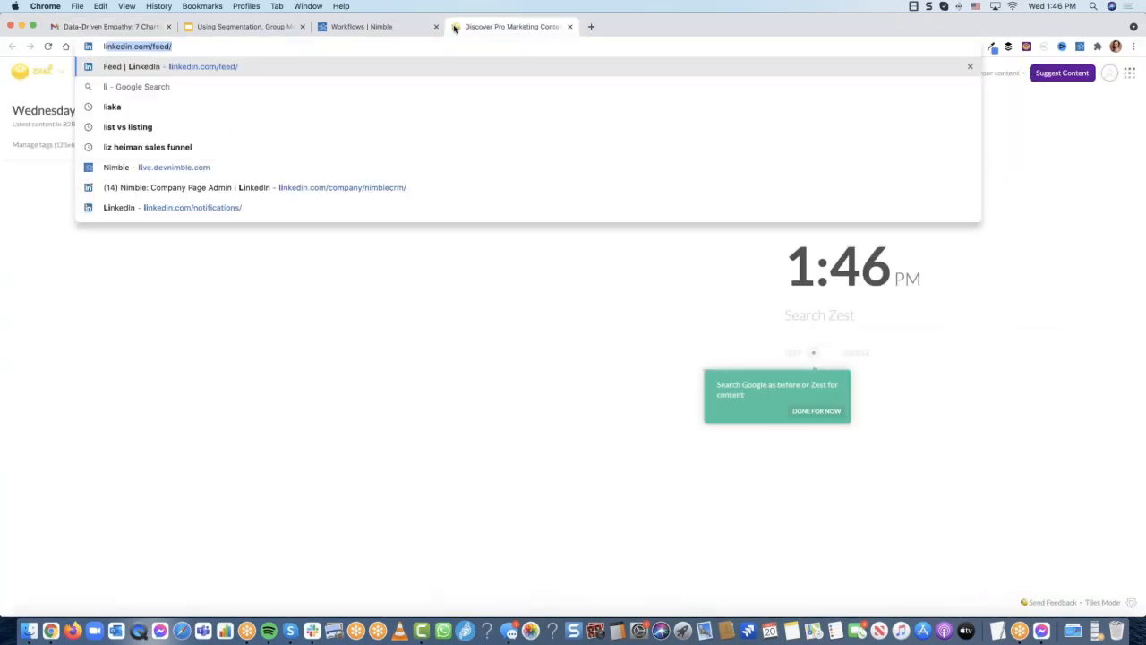
pyautogui.write('nk')
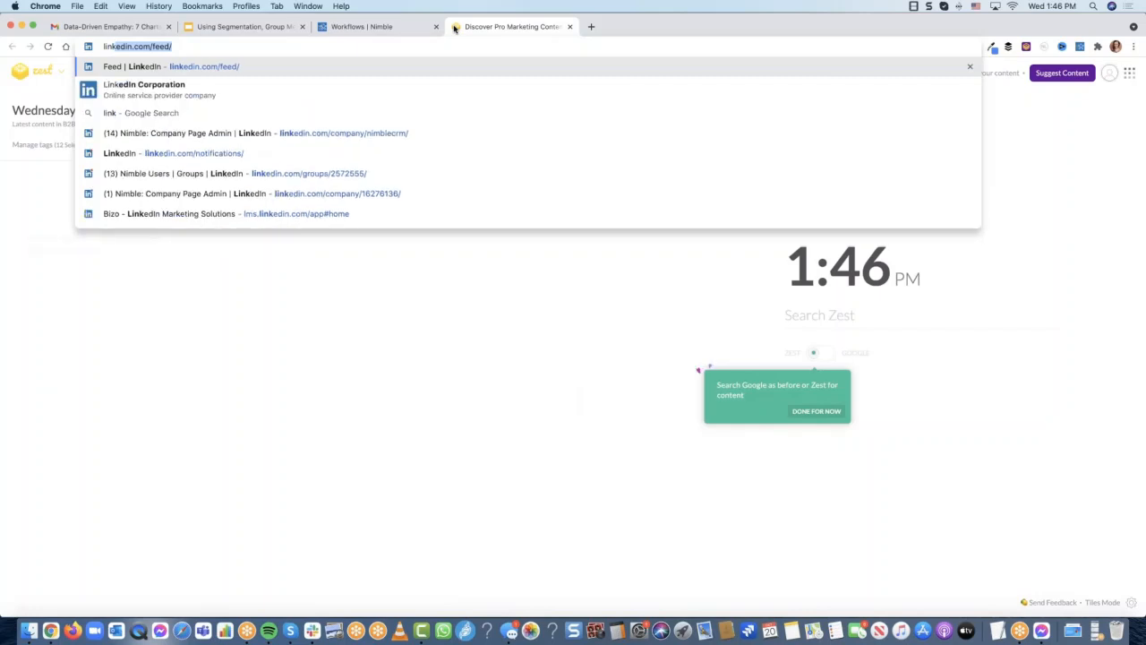
pyautogui.press('Return')
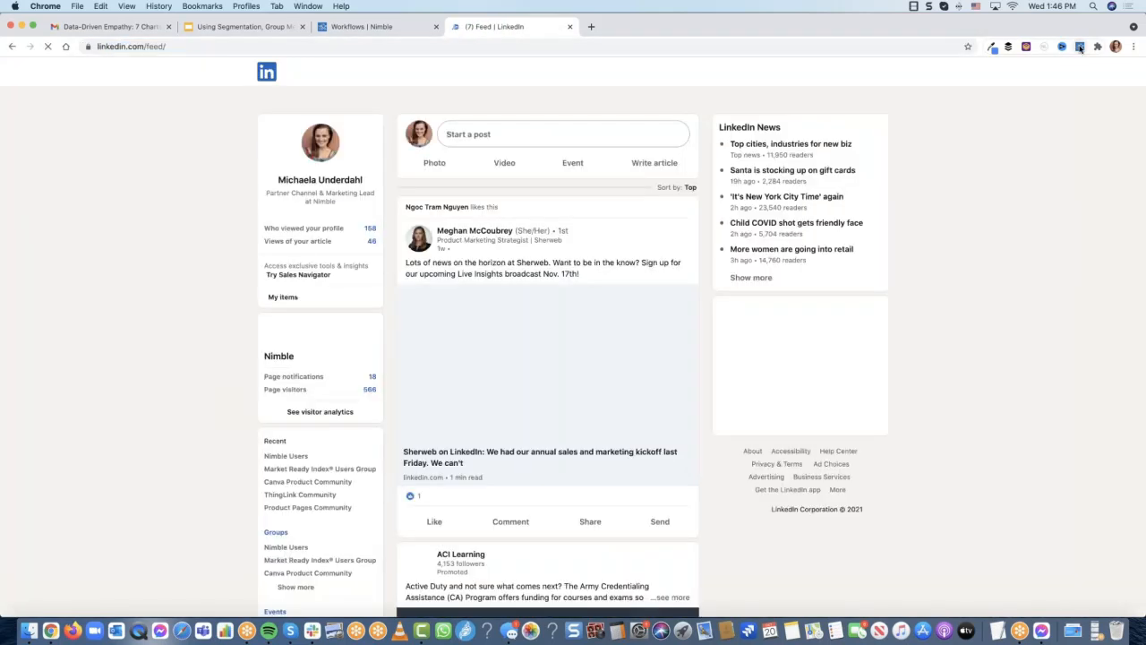
pyautogui.click(1080, 46)
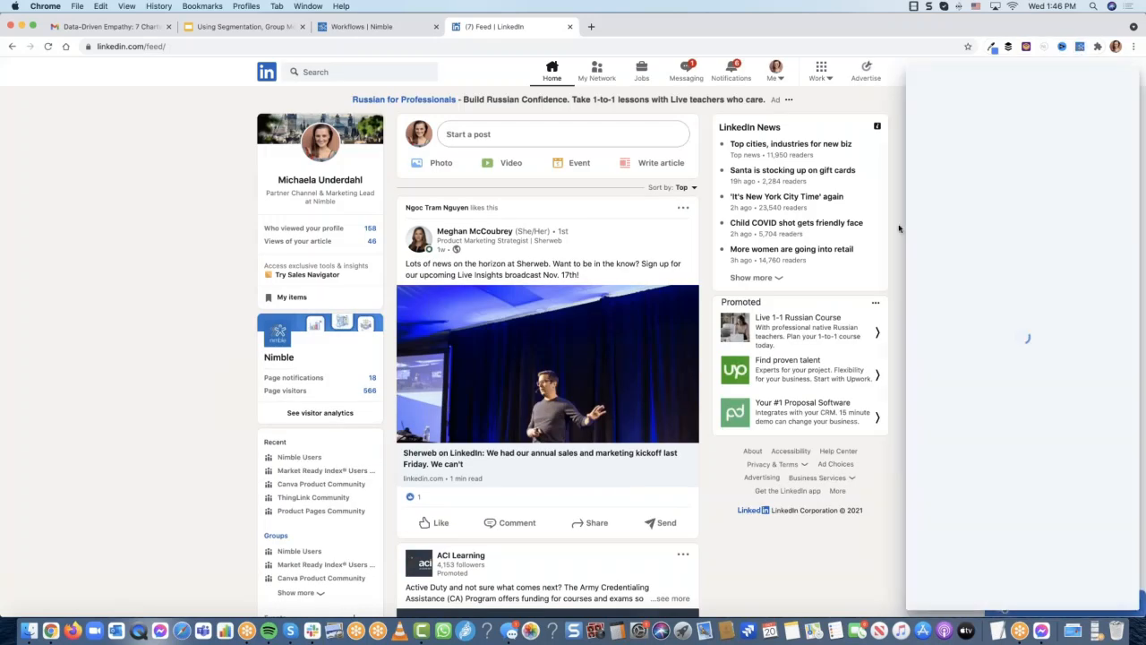
pyautogui.moveTo(470, 240)
# Remove the duplicate, erroring Nimble Prospector extension from Chrome's Extensions page
pyautogui.moveTo(985, 230)
pyautogui.click(784, 294)
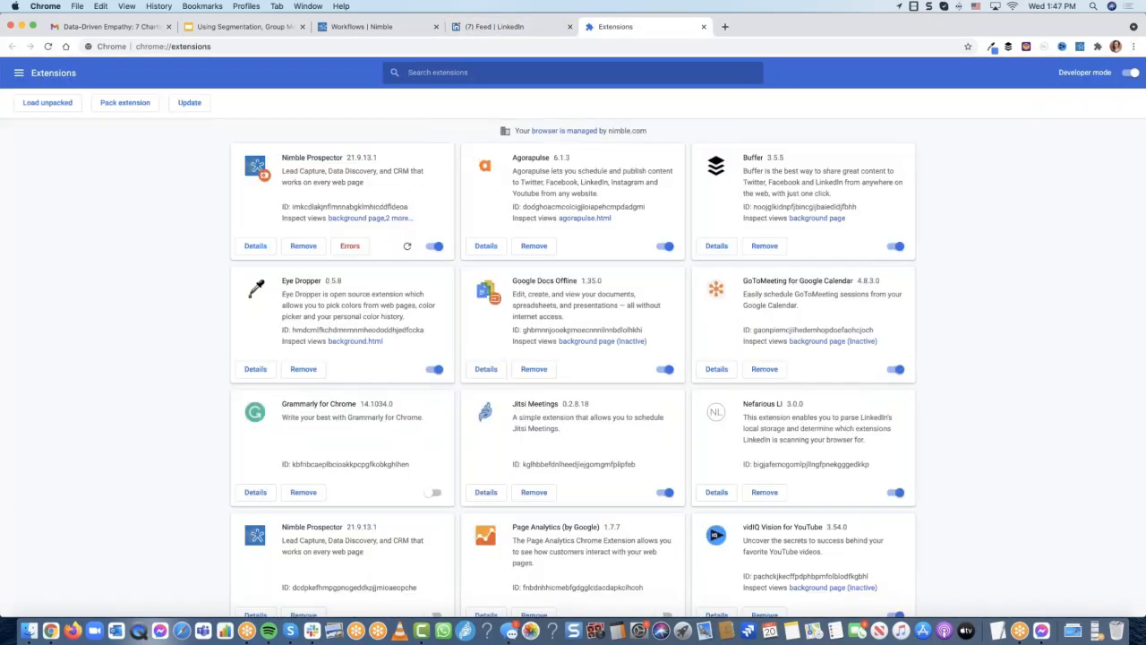
pyautogui.click(303, 247)
pyautogui.click(1046, 107)
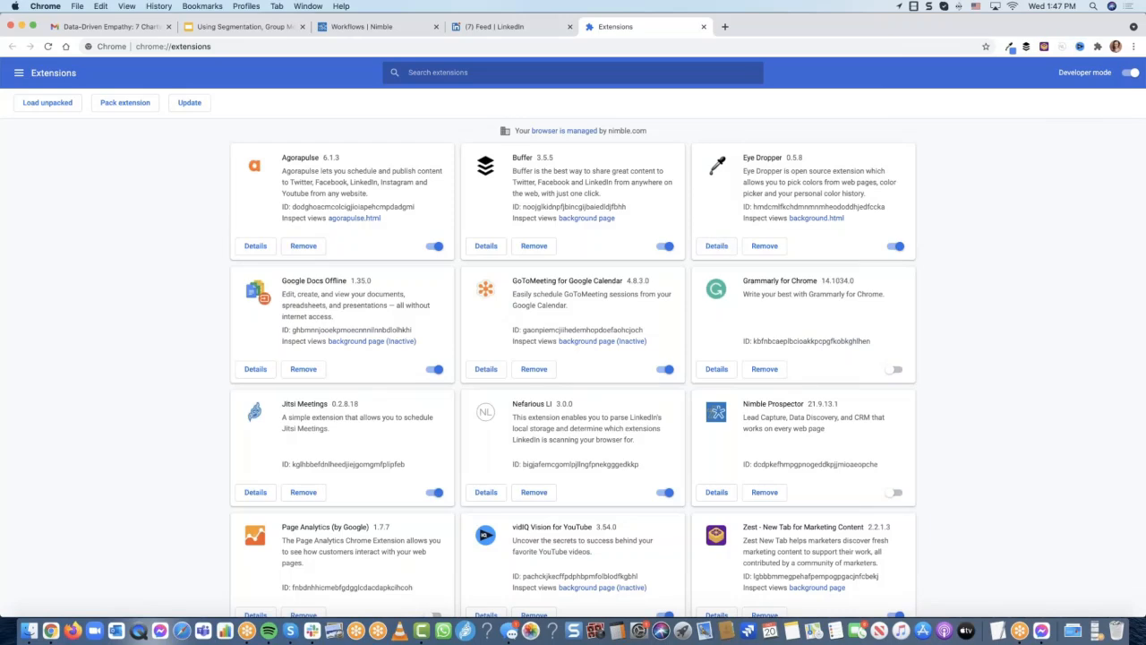
# Switch on the remaining Nimble Prospector extension and go back to the LinkedIn feed
pyautogui.scroll(-5, 771, 300)
pyautogui.click(893, 293)
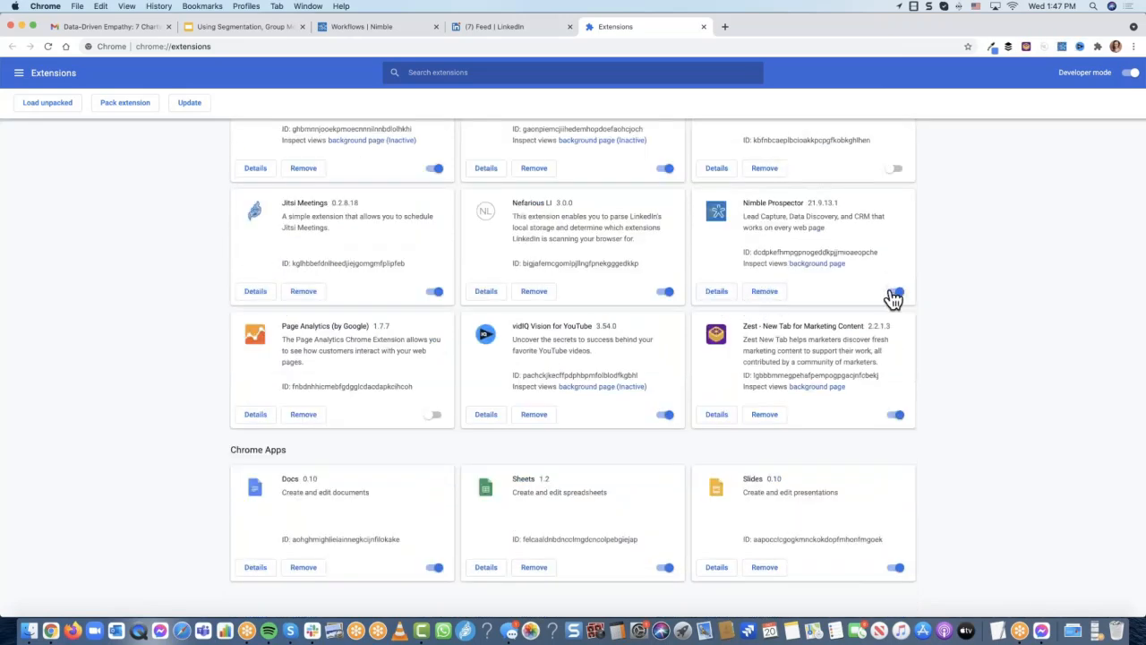
pyautogui.click(552, 31)
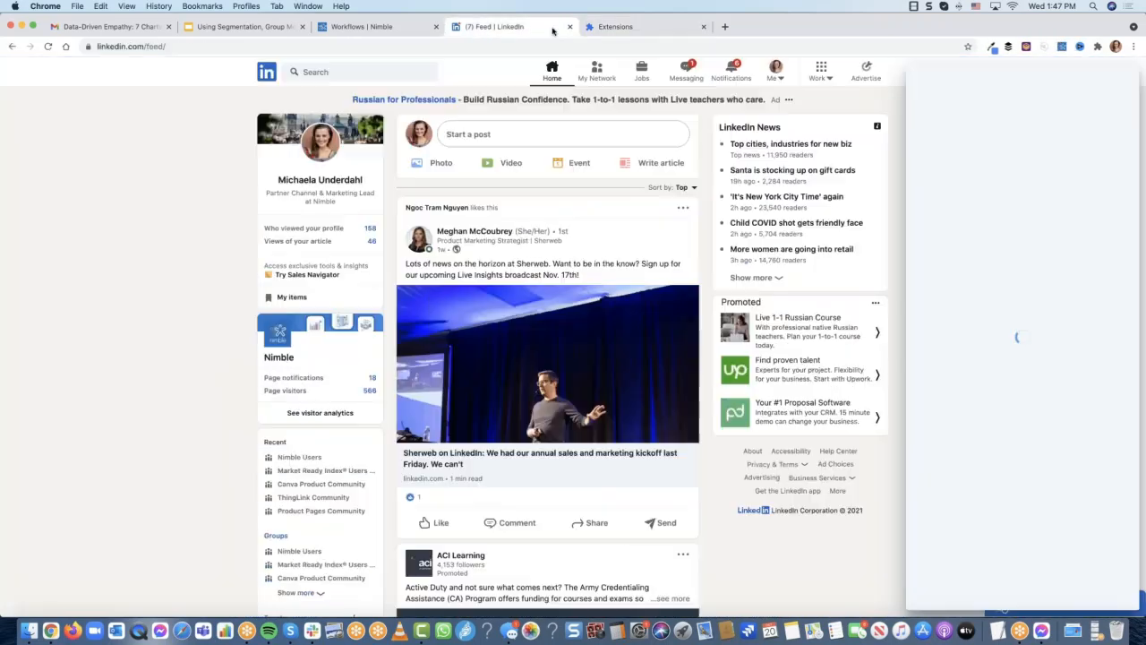
# Reload LinkedIn, confirm the post author's Twitter match in Prospector, and add him as a contact
pyautogui.click(47, 45)
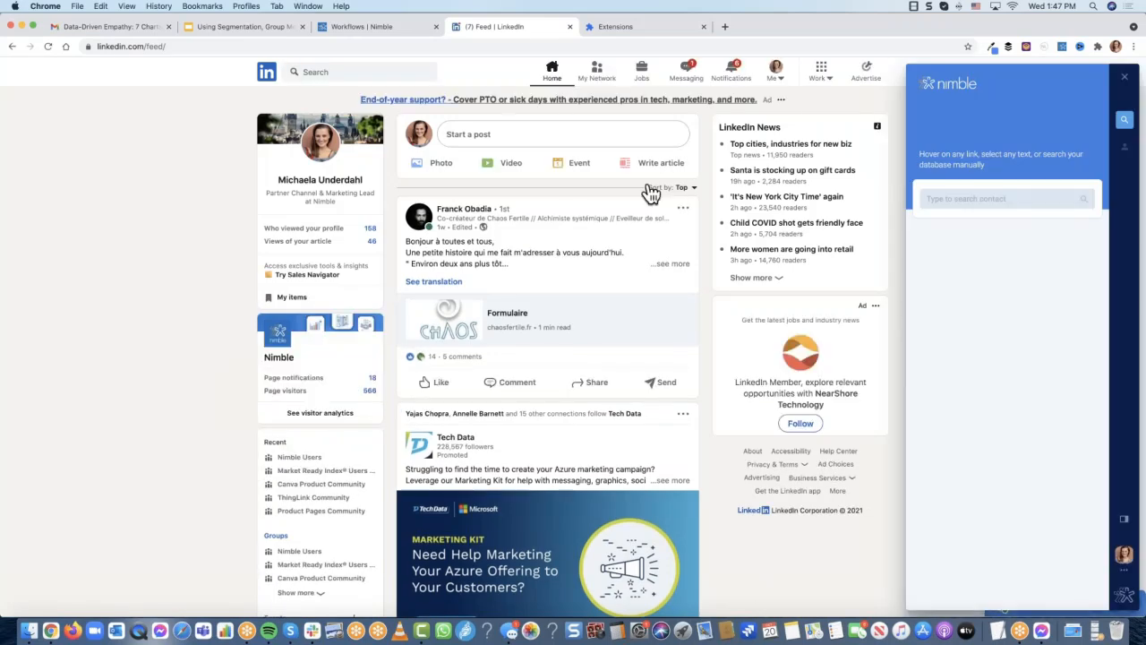
pyautogui.moveTo(465, 220)
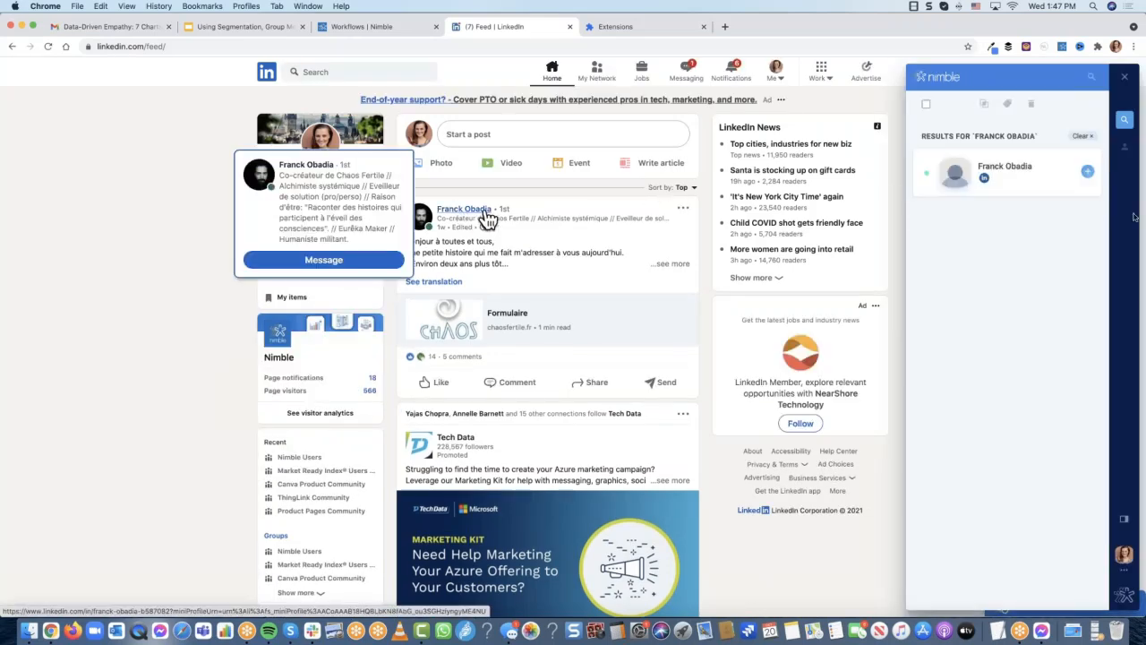
pyautogui.click(1019, 192)
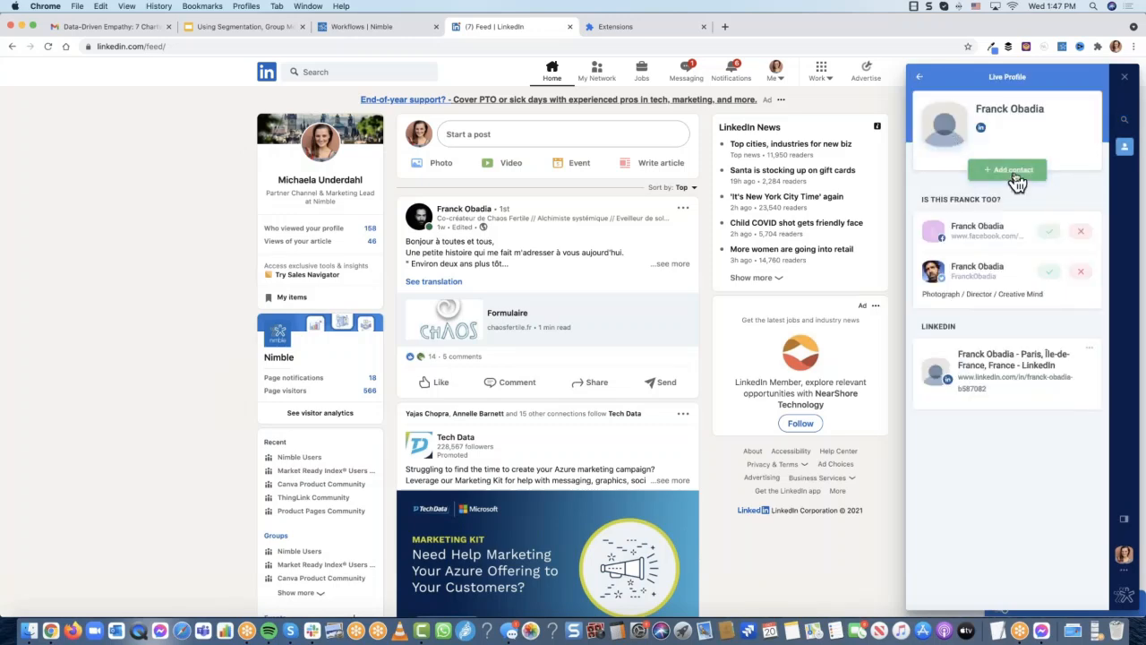
pyautogui.click(1049, 273)
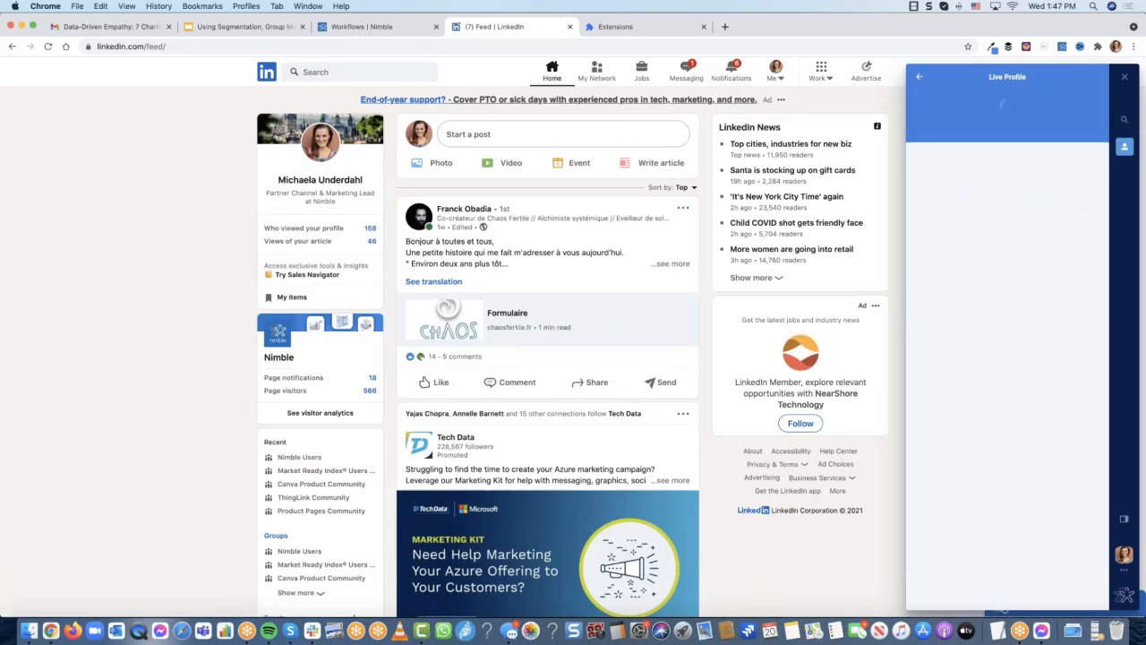
pyautogui.click(1010, 206)
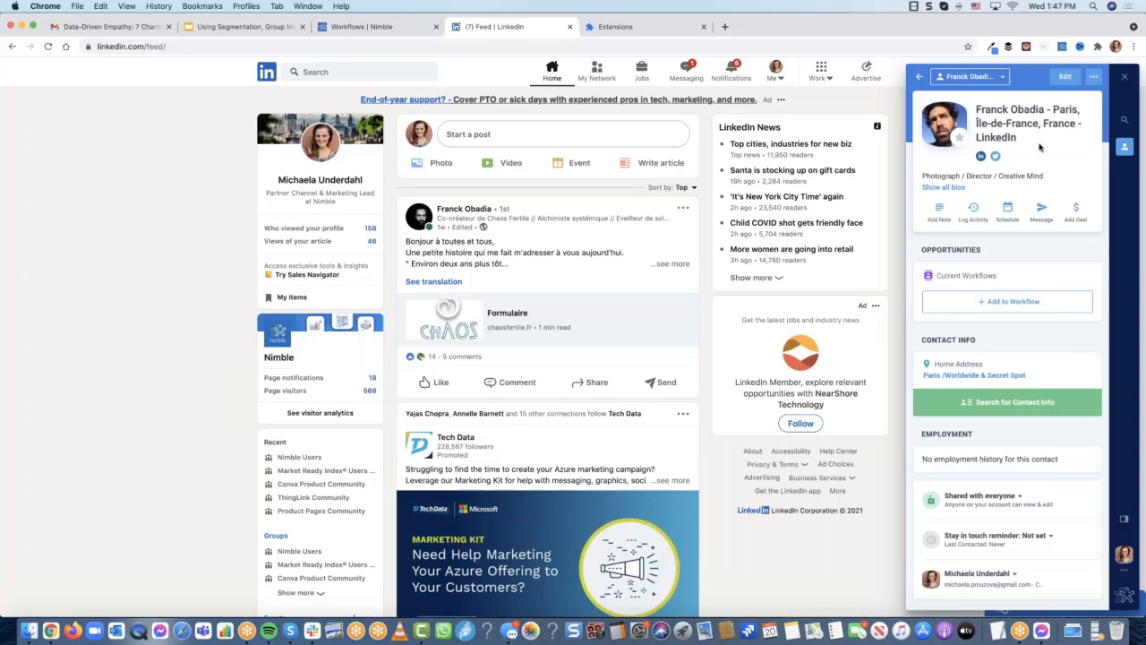
# Add the LinkedIn contact to Real Estate Pipeline at New Lead and open that pipeline's list
pyautogui.click(1017, 310)
pyautogui.scroll(-5, 1028, 246)
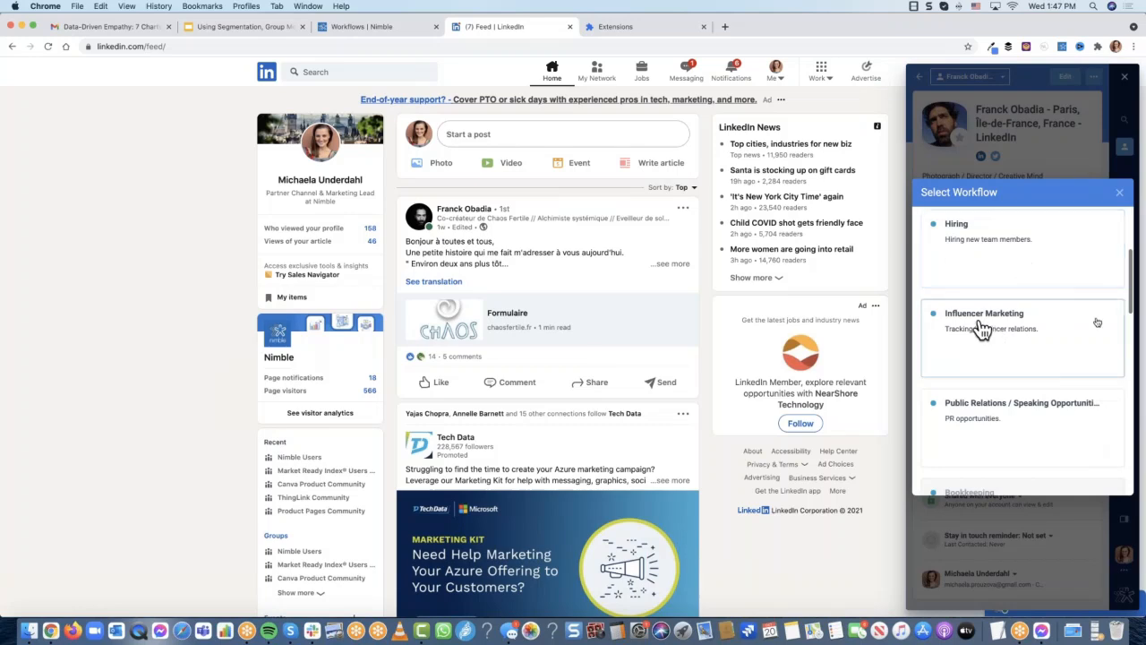
pyautogui.scroll(-3, 1044, 401)
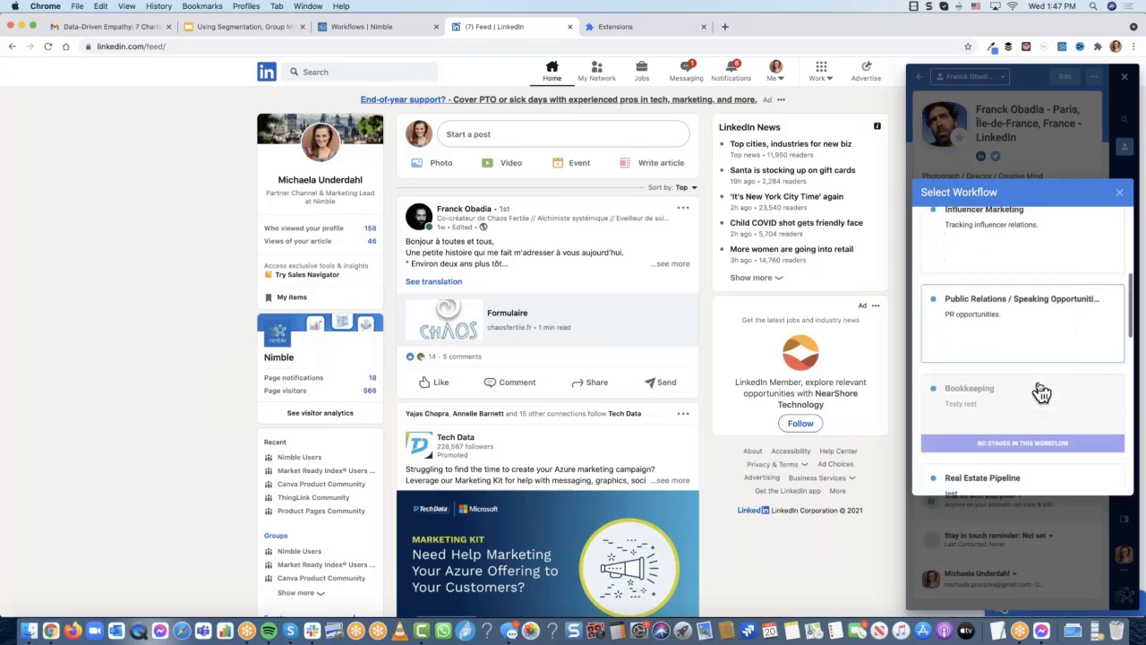
pyautogui.scroll(-2, 1030, 412)
pyautogui.click(1005, 410)
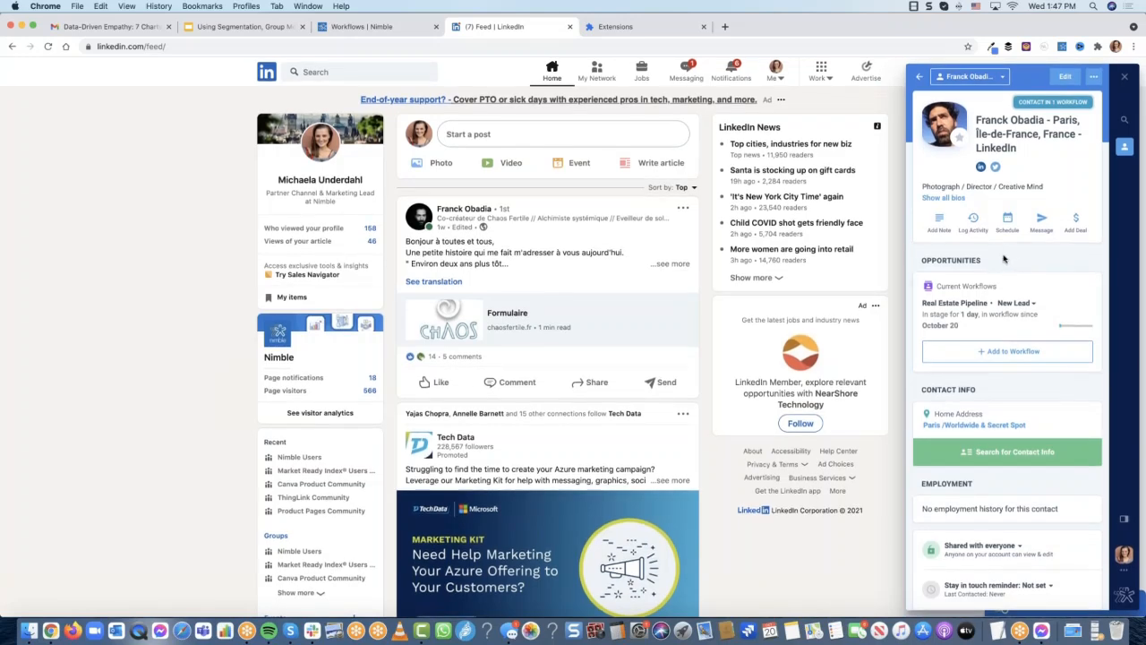
pyautogui.click(1017, 303)
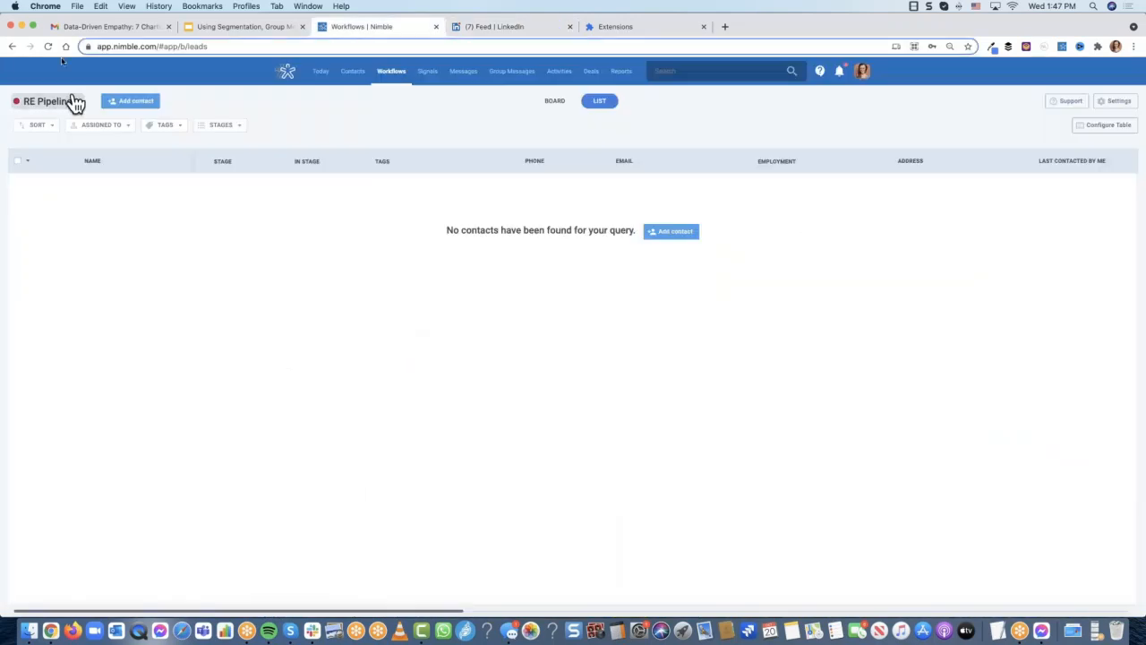
# Refresh the RE Pipeline list, then present the deck full screen from slide 3, Upcoming Nimble Webinars
pyautogui.click(47, 45)
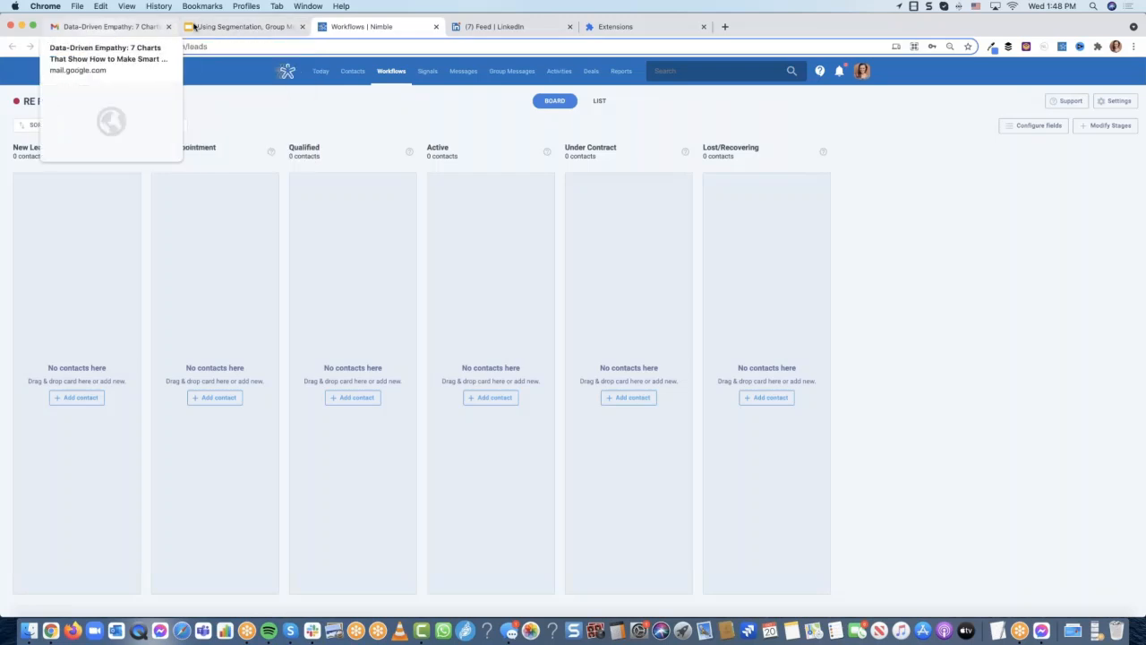
pyautogui.click(201, 27)
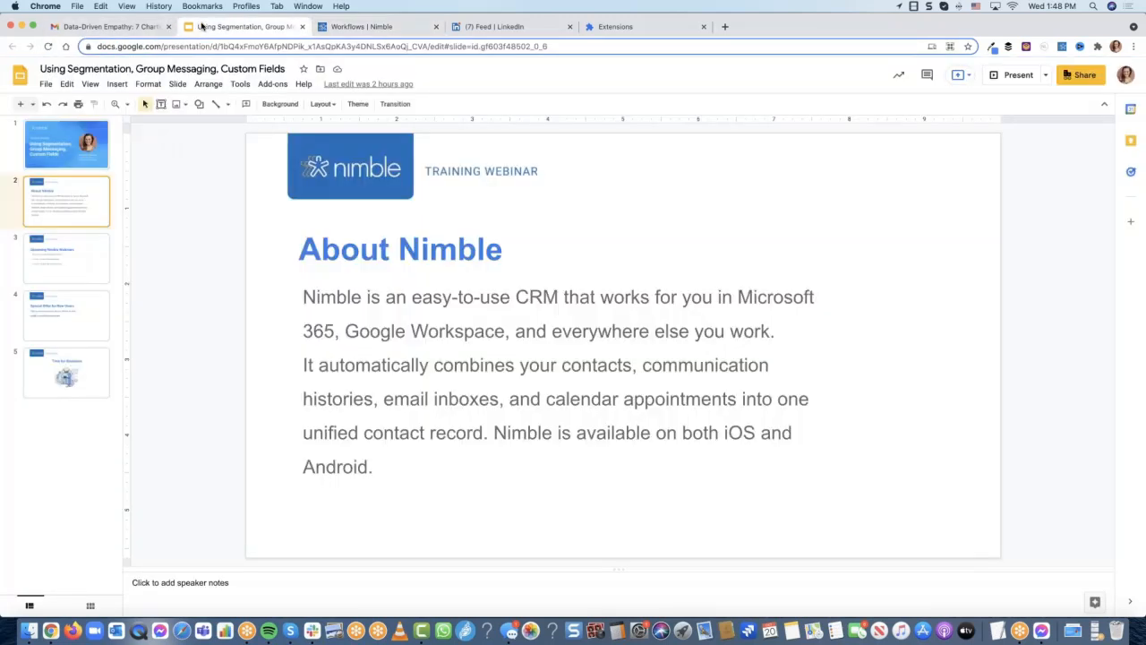
pyautogui.click(89, 278)
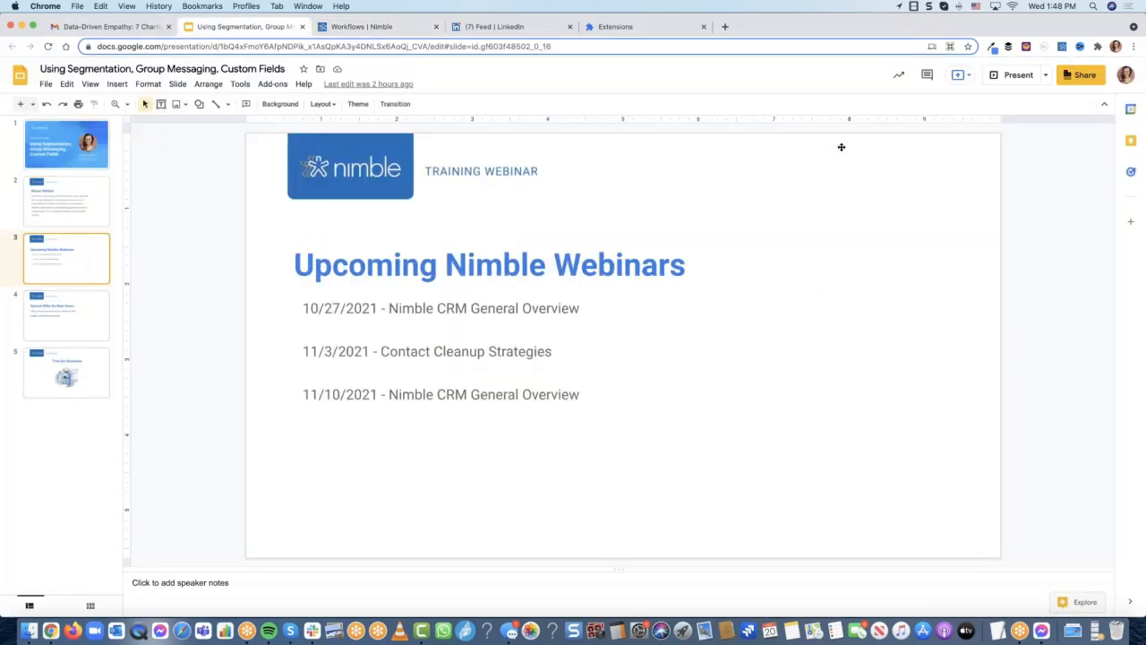
pyautogui.click(1019, 77)
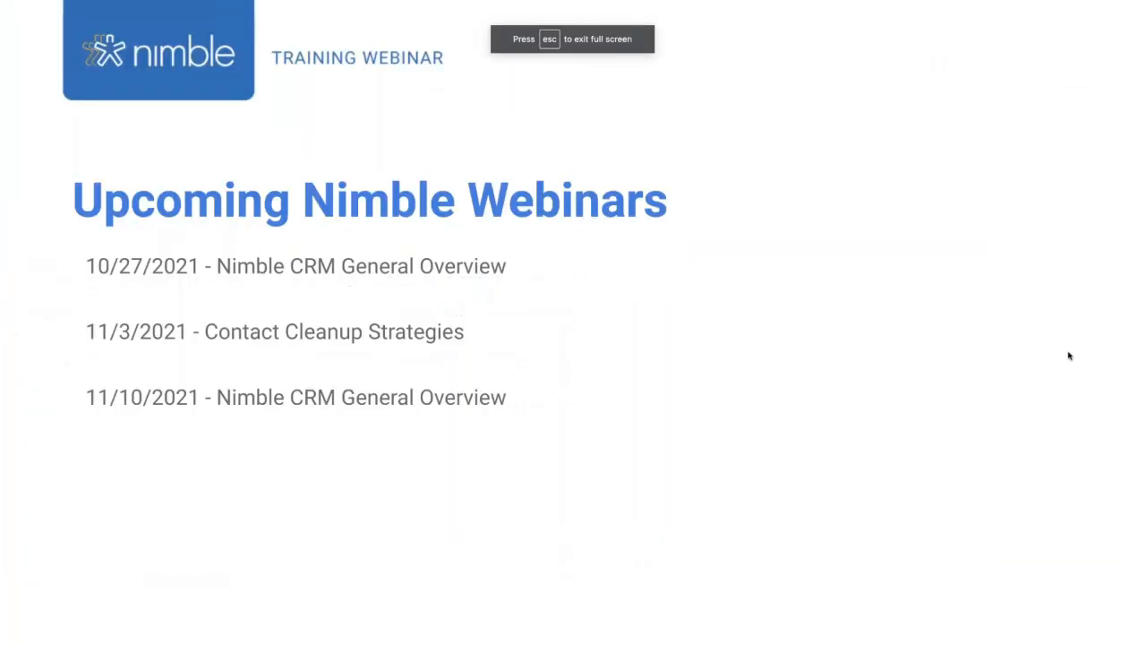
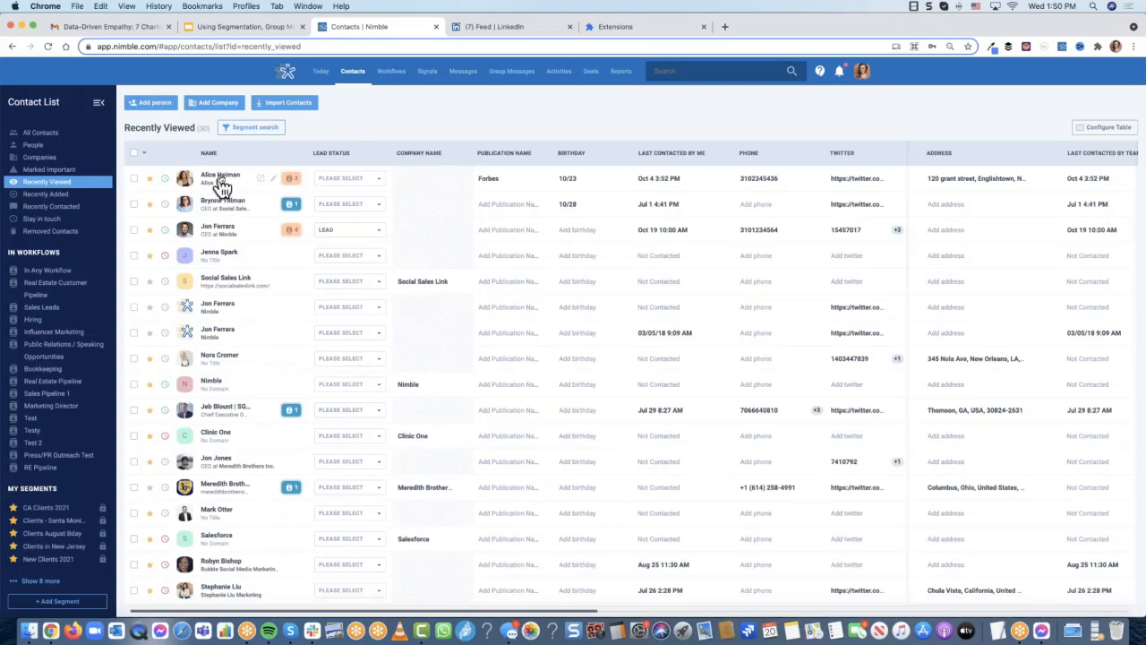
# Reach the Social Sales Link CEO's record through the company's '1 Employee linked' list
pyautogui.click(224, 202)
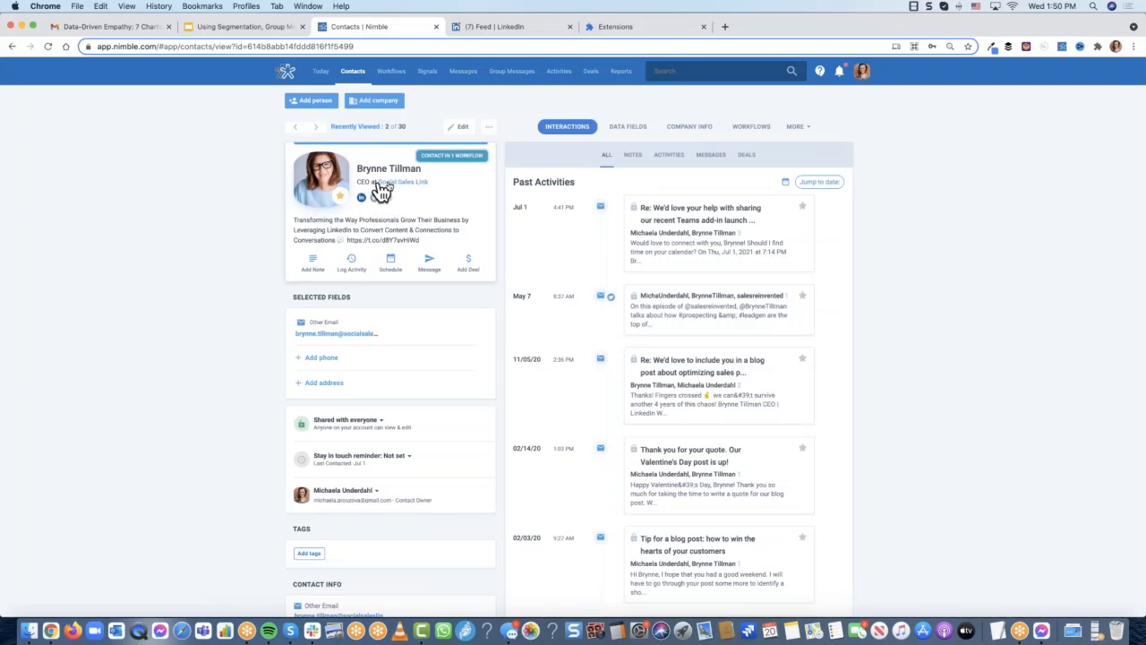
pyautogui.click(412, 184)
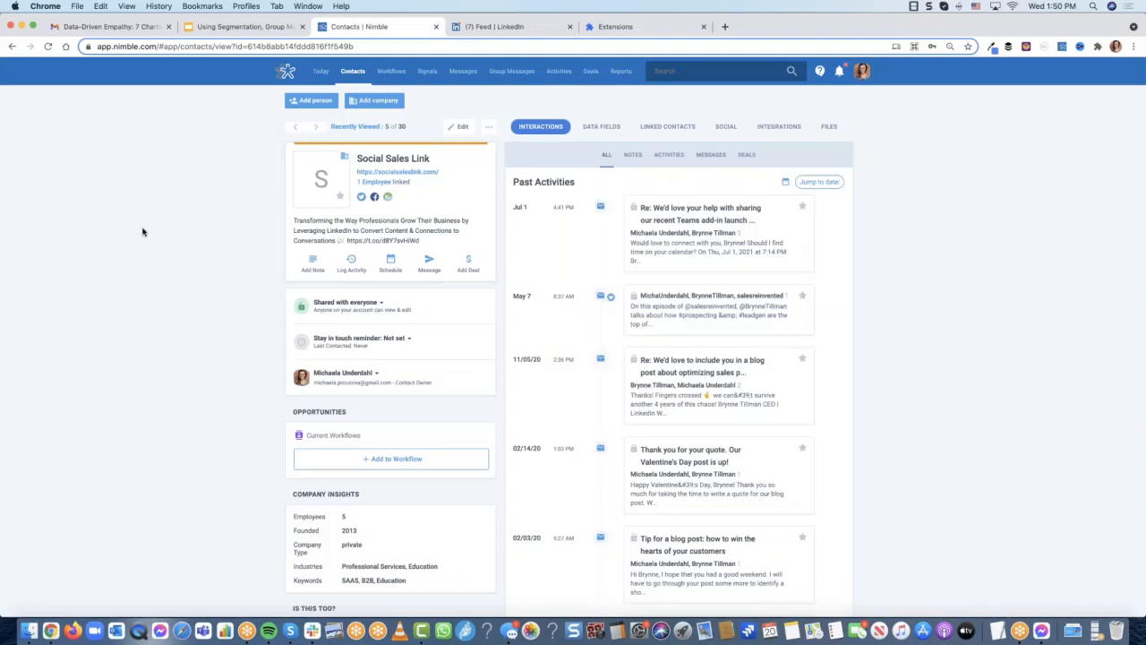
pyautogui.click(383, 184)
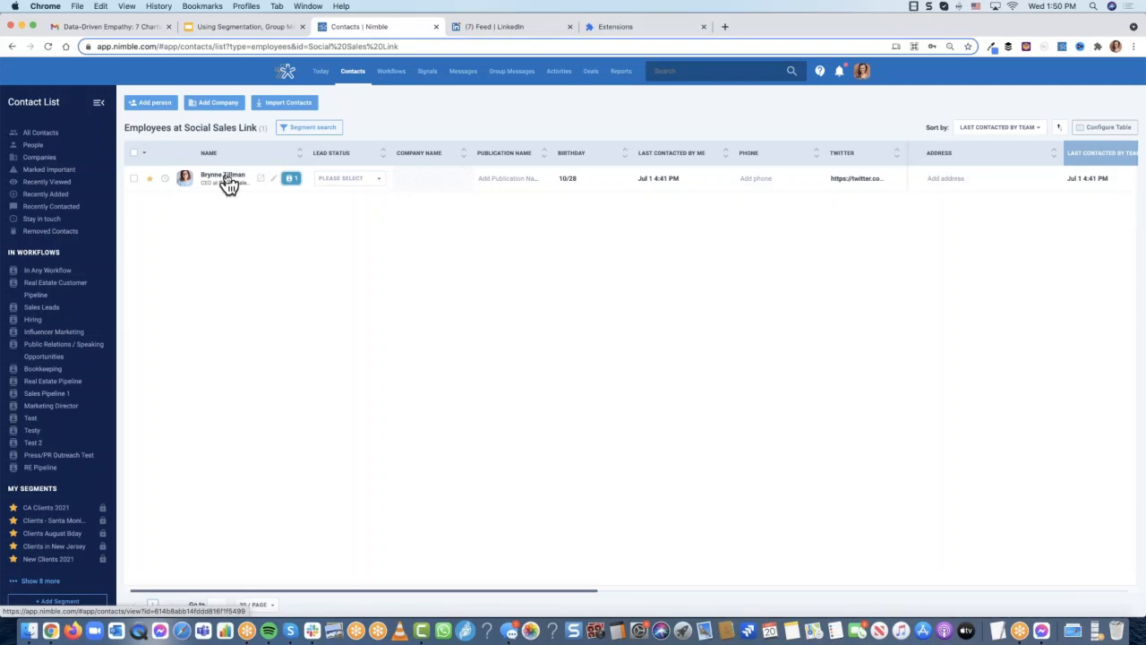
pyautogui.click(223, 178)
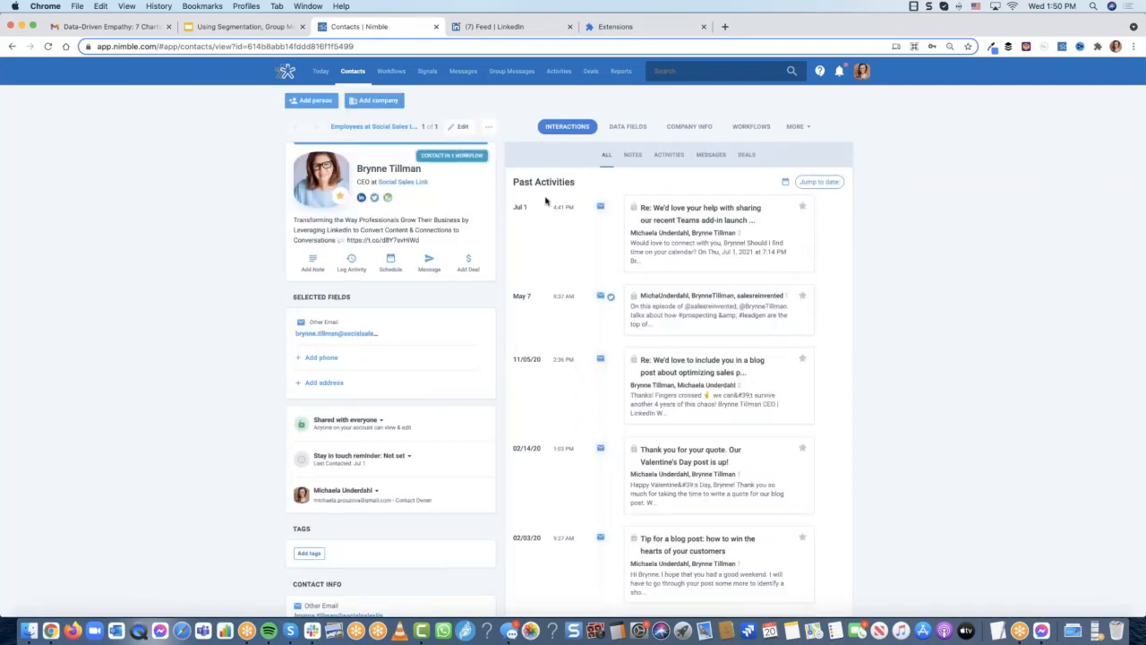
# Add a blank employment entry in Edit a Person, then close the form without saving
pyautogui.click(462, 128)
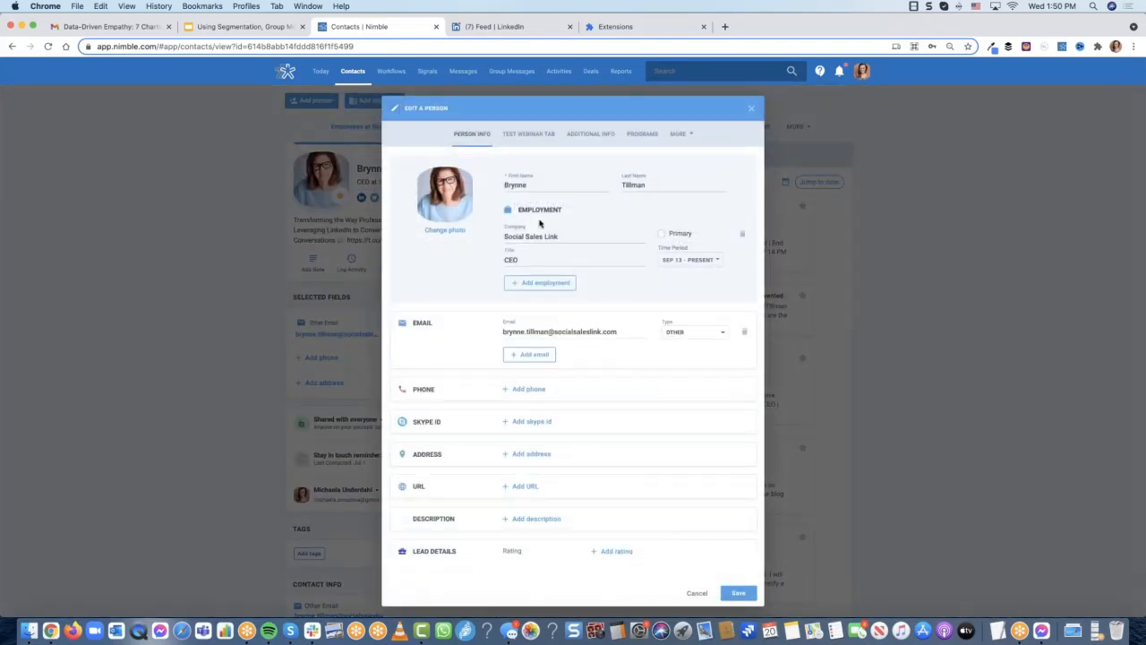
pyautogui.click(538, 282)
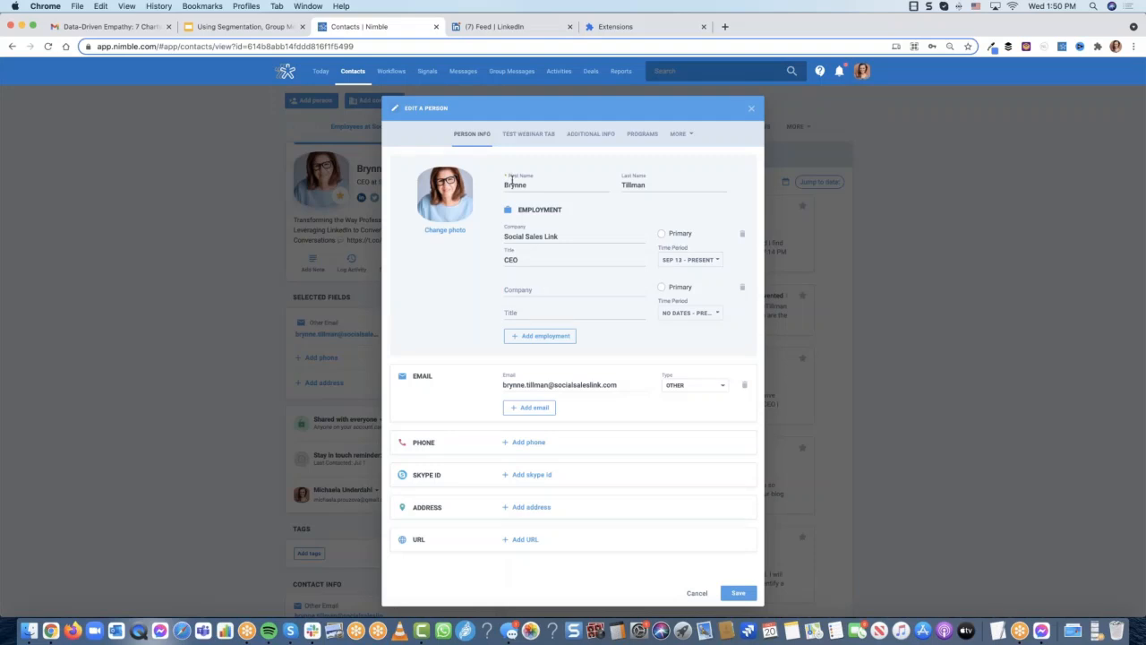
pyautogui.click(516, 289)
pyautogui.click(751, 111)
# Open Networks & Imports from the account menu, view Email Accounts, and return
pyautogui.click(862, 73)
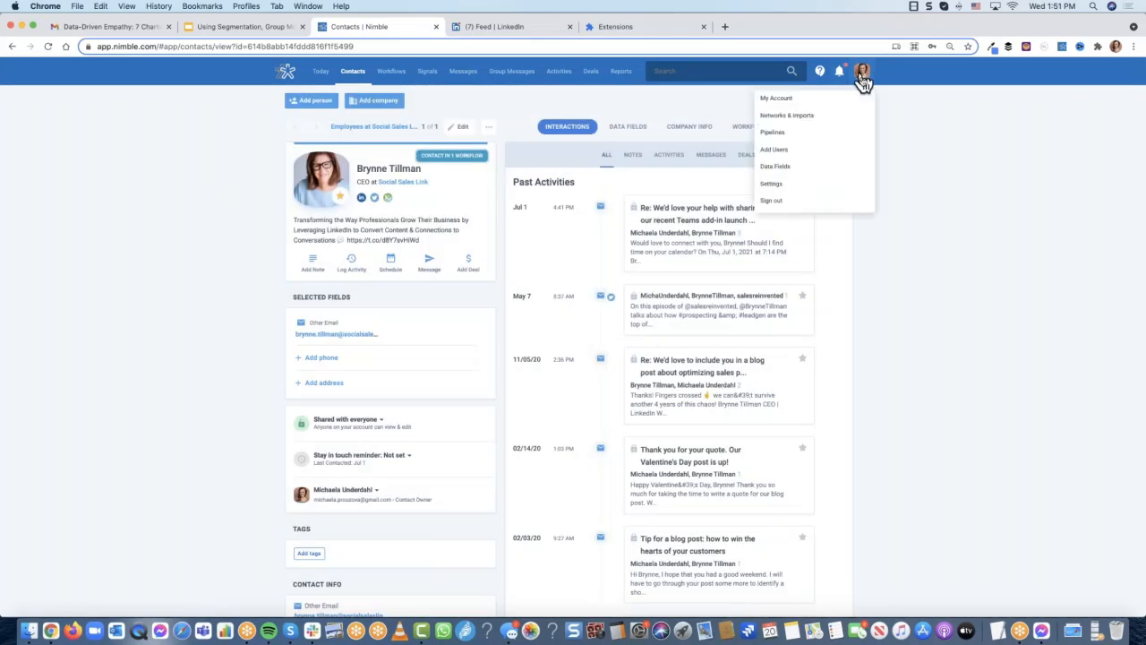
pyautogui.click(795, 125)
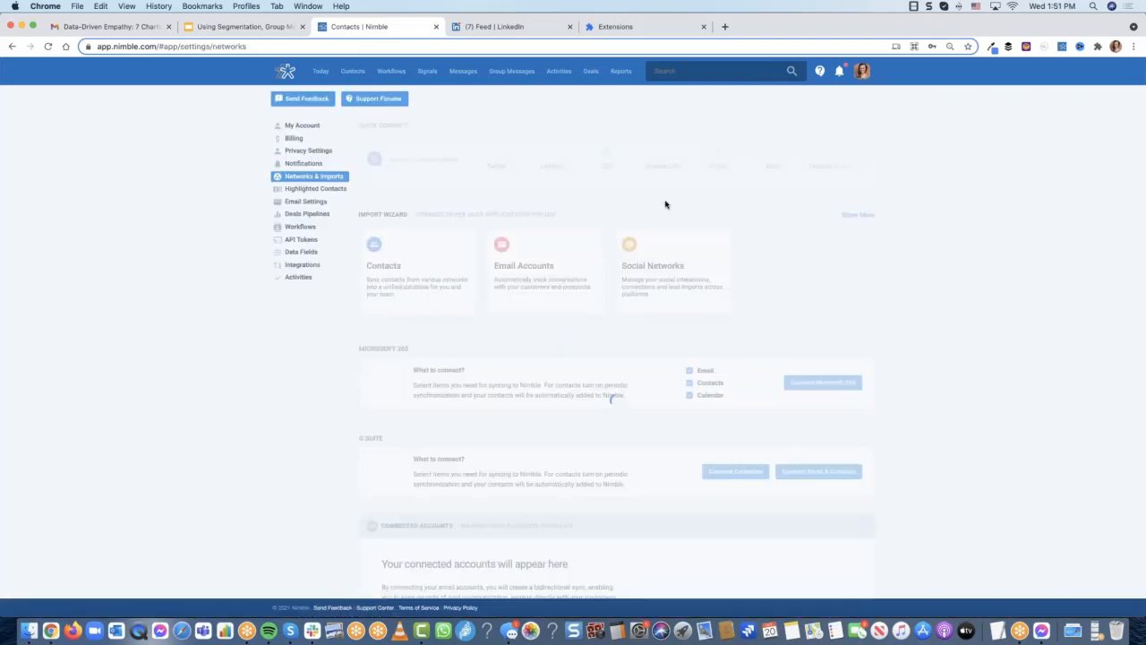
pyautogui.click(520, 273)
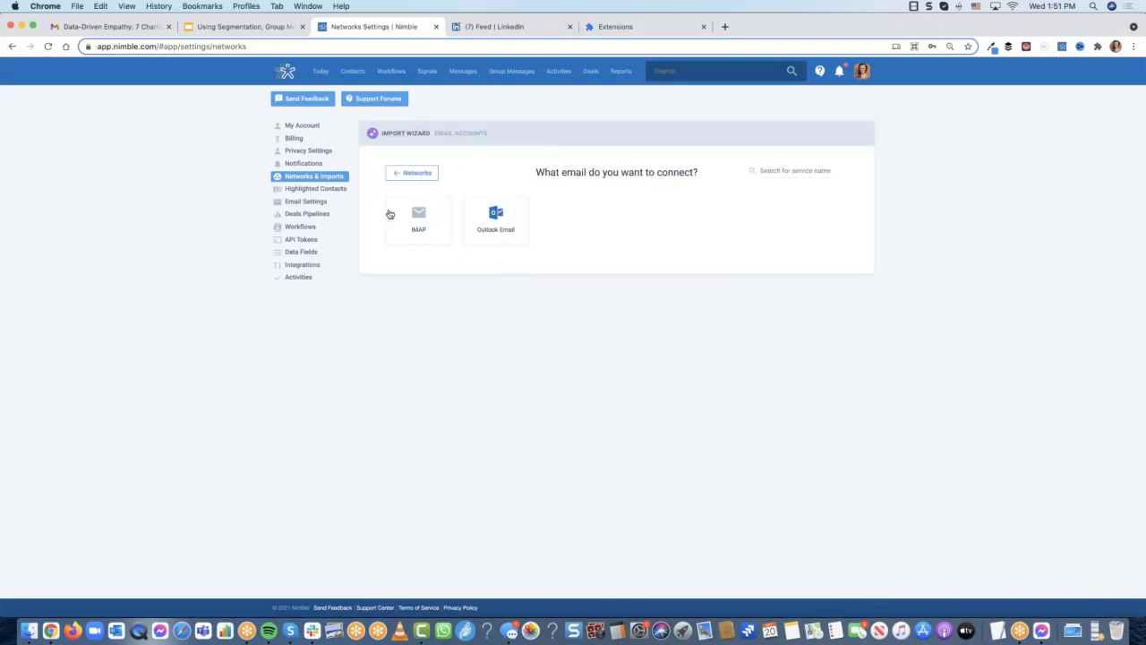
pyautogui.click(412, 173)
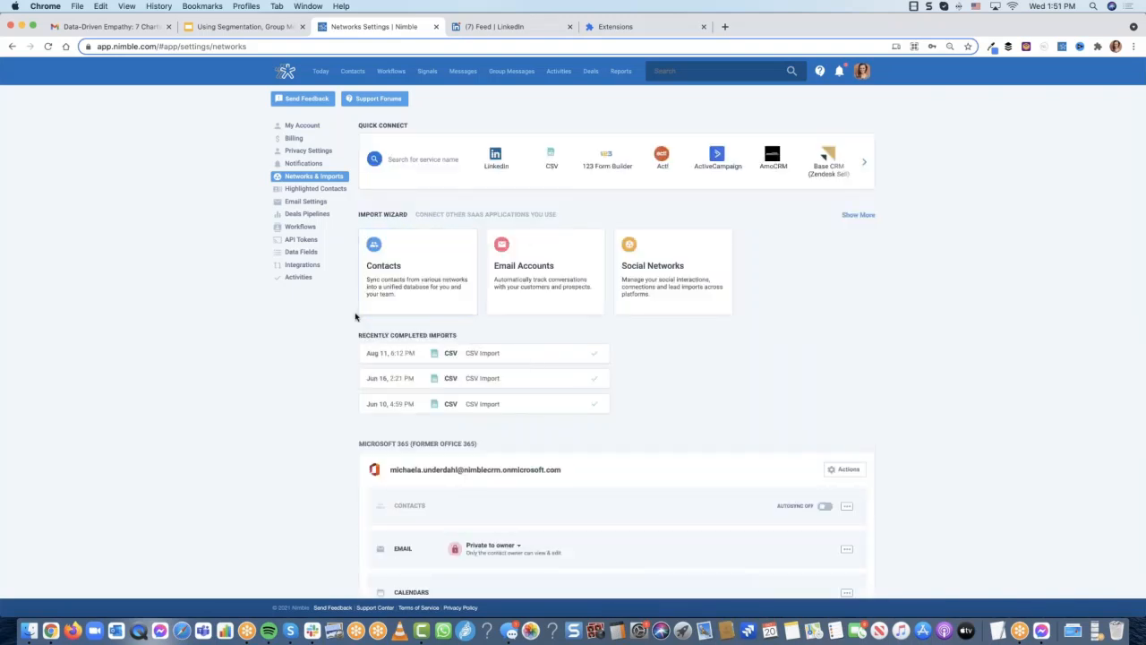
# Scroll through the recent CSV imports and the Microsoft 365 connection
pyautogui.scroll(-2, 356, 315)
pyautogui.scroll(-3, 526, 346)
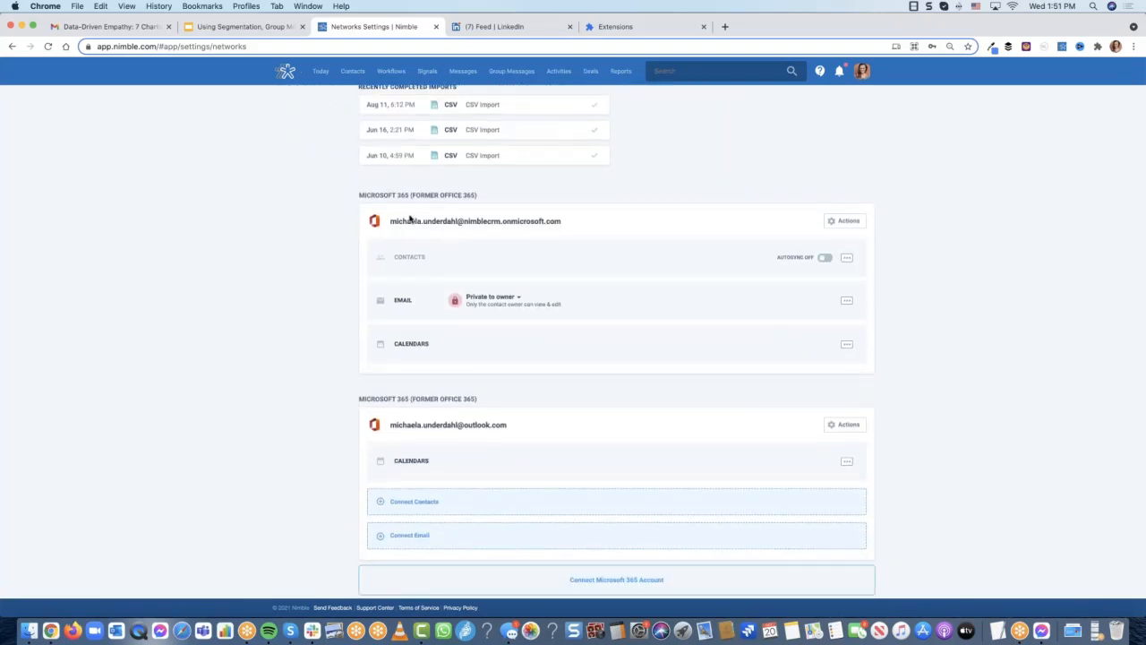
pyautogui.scroll(-2, 292, 330)
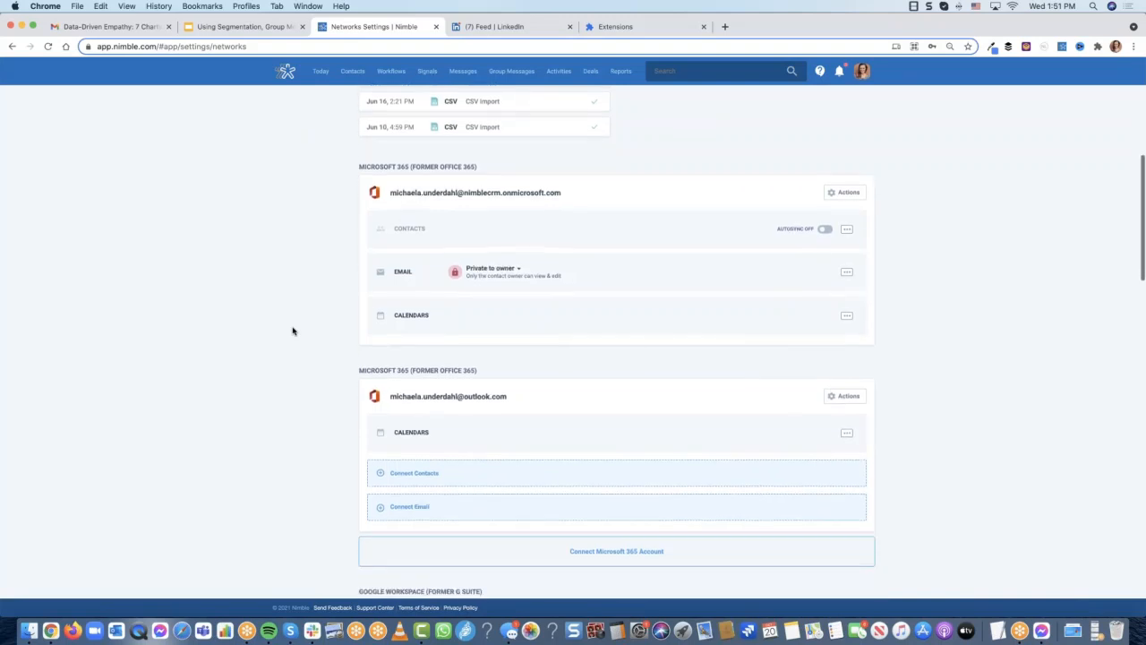
pyautogui.scroll(-4, 317, 309)
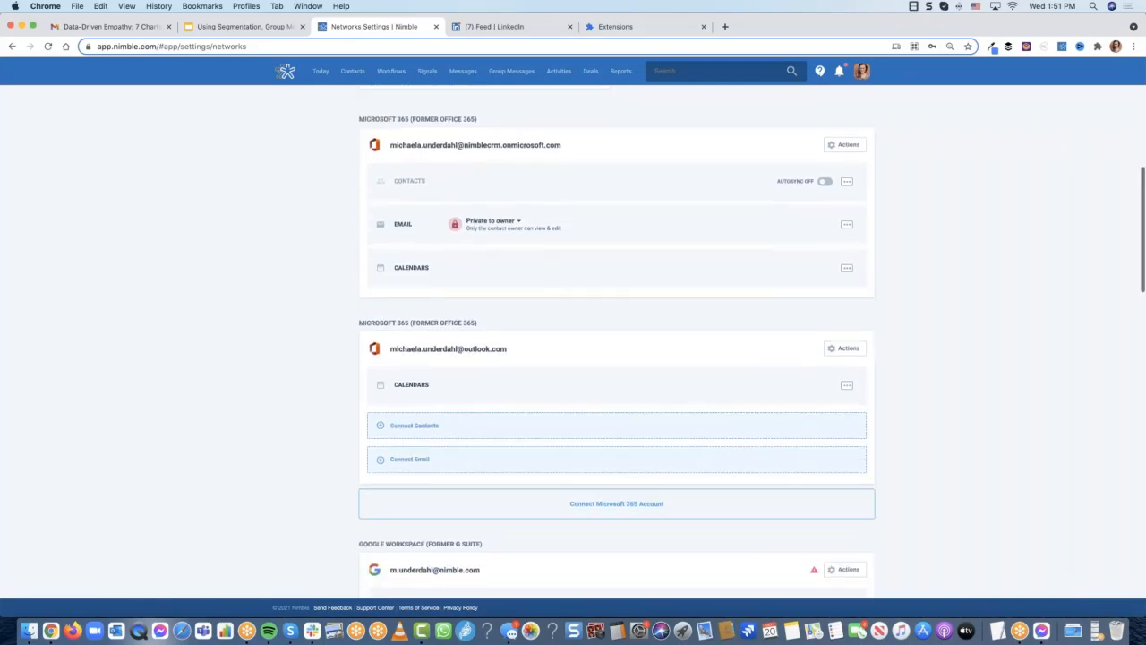
pyautogui.scroll(-5, 317, 308)
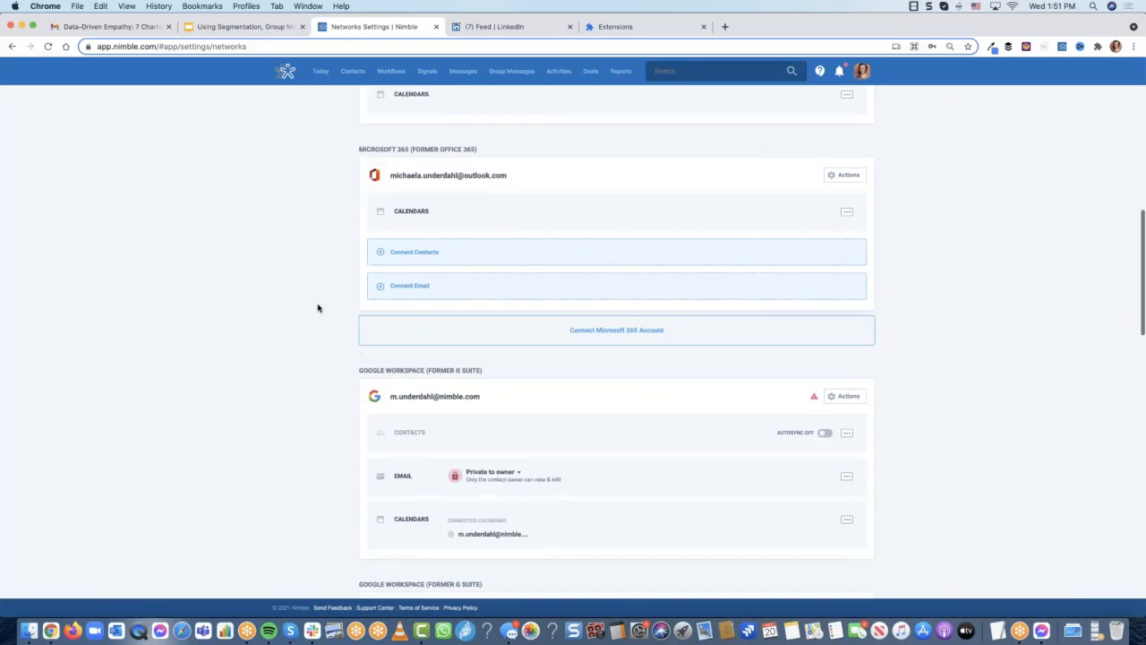
pyautogui.scroll(-2, 278, 346)
pyautogui.scroll(-6, 278, 347)
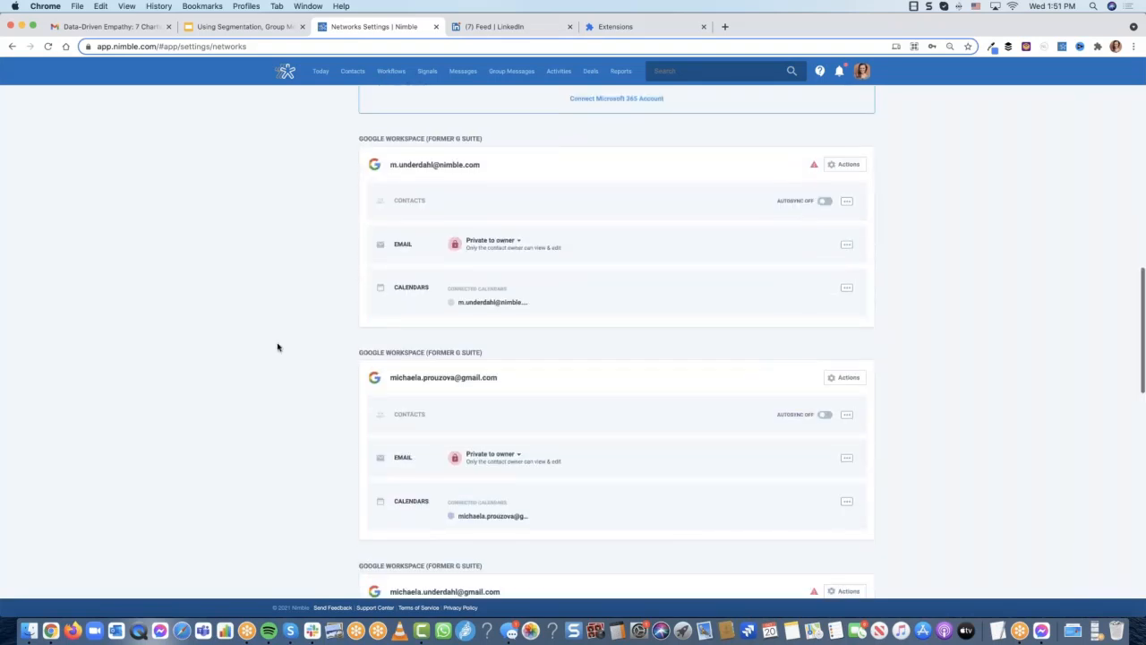
pyautogui.scroll(-7, 278, 347)
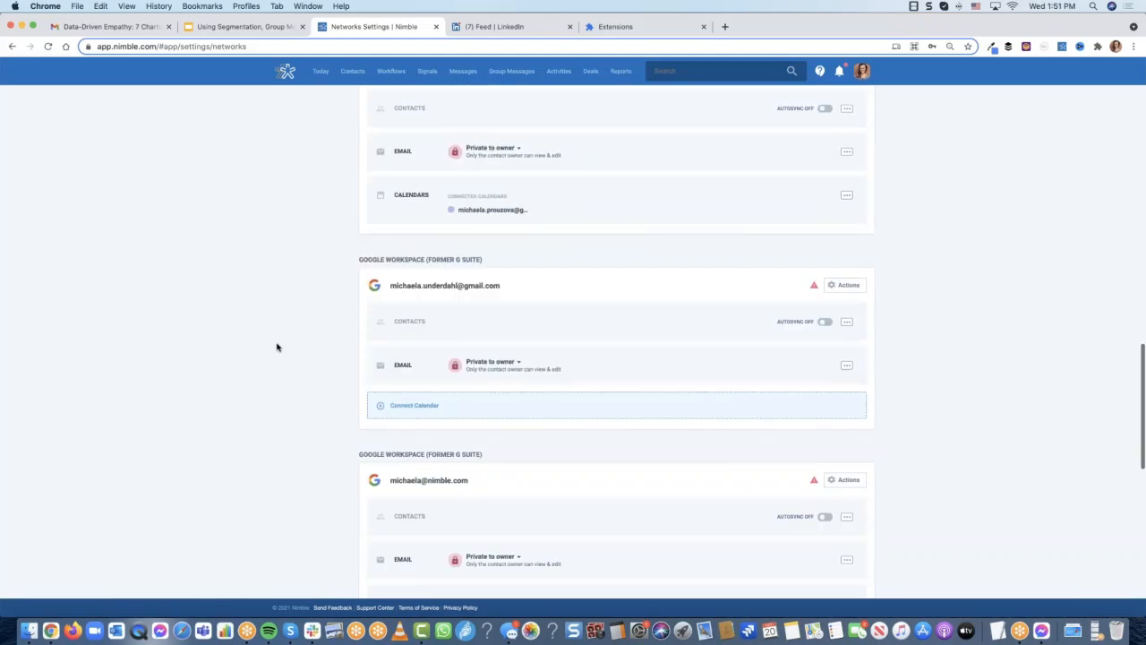
pyautogui.scroll(20, 278, 347)
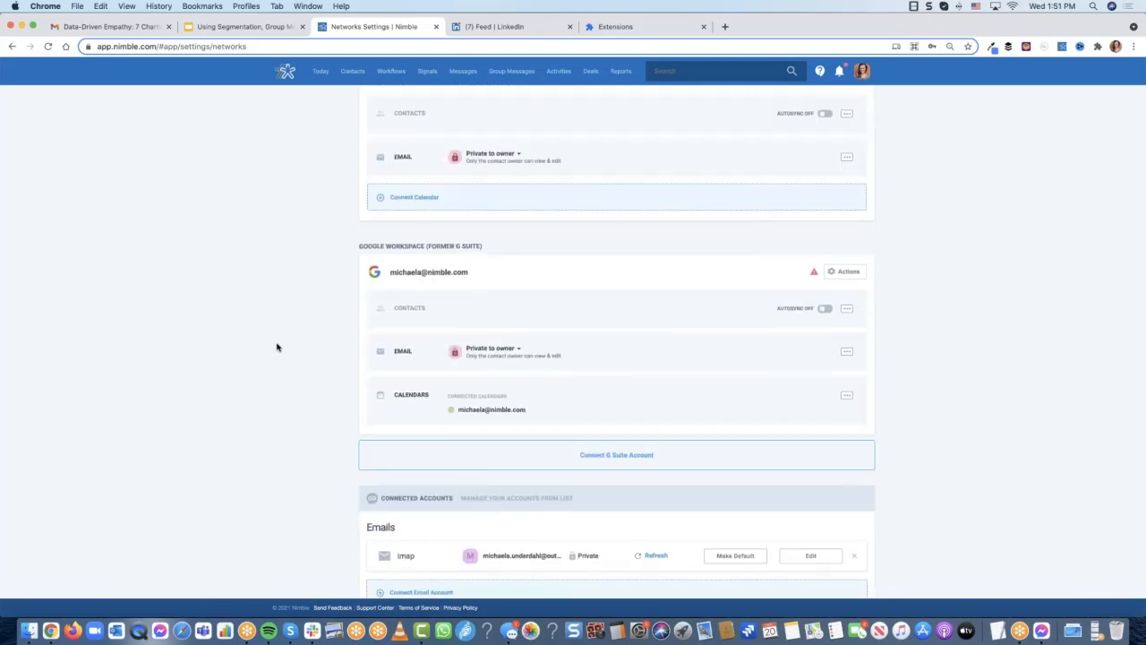
pyautogui.scroll(1, 277, 346)
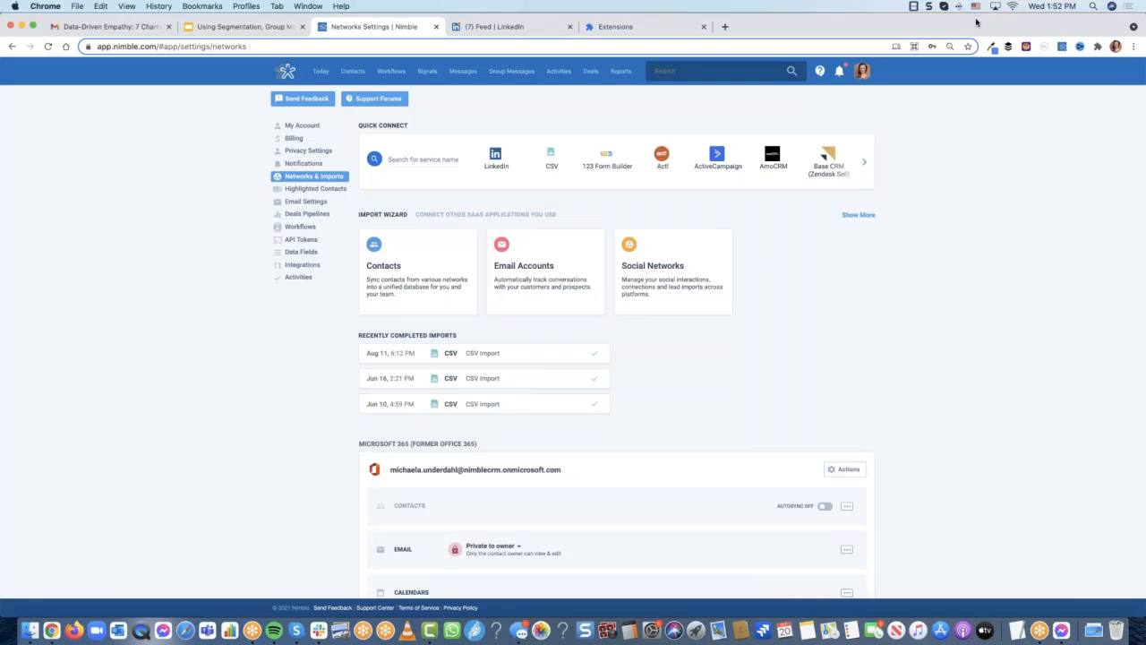
# Reopen Networks & Imports and open the Microsoft 365 Contacts Autosync settings
pyautogui.scroll(-2, 893, 259)
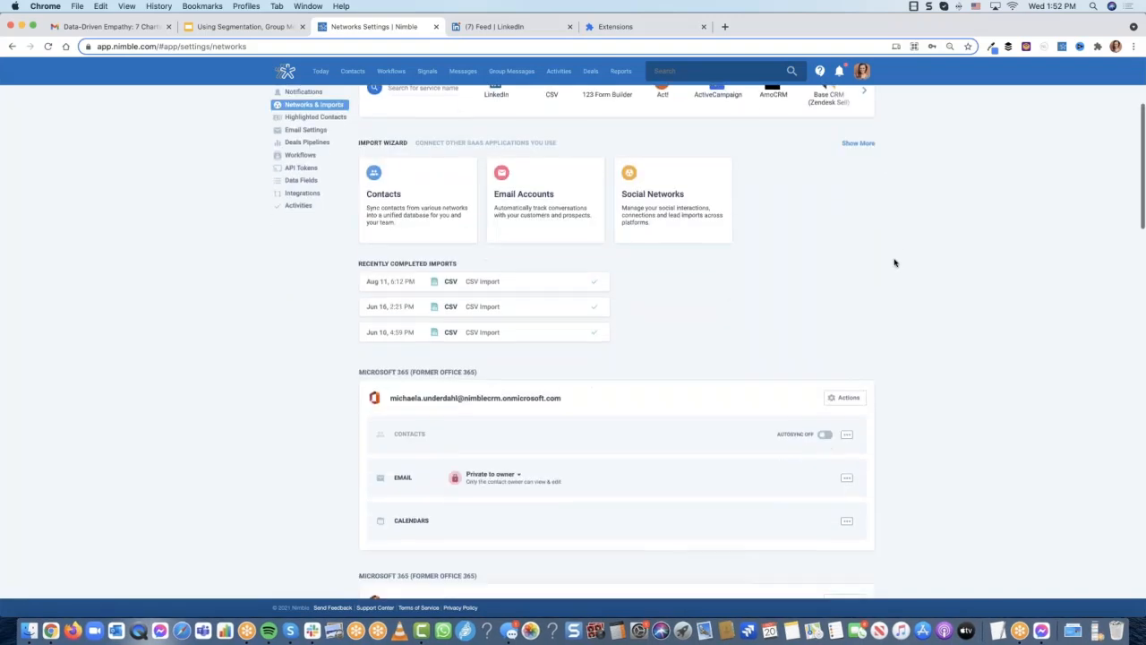
pyautogui.click(864, 76)
pyautogui.click(805, 126)
pyautogui.scroll(-4, 544, 281)
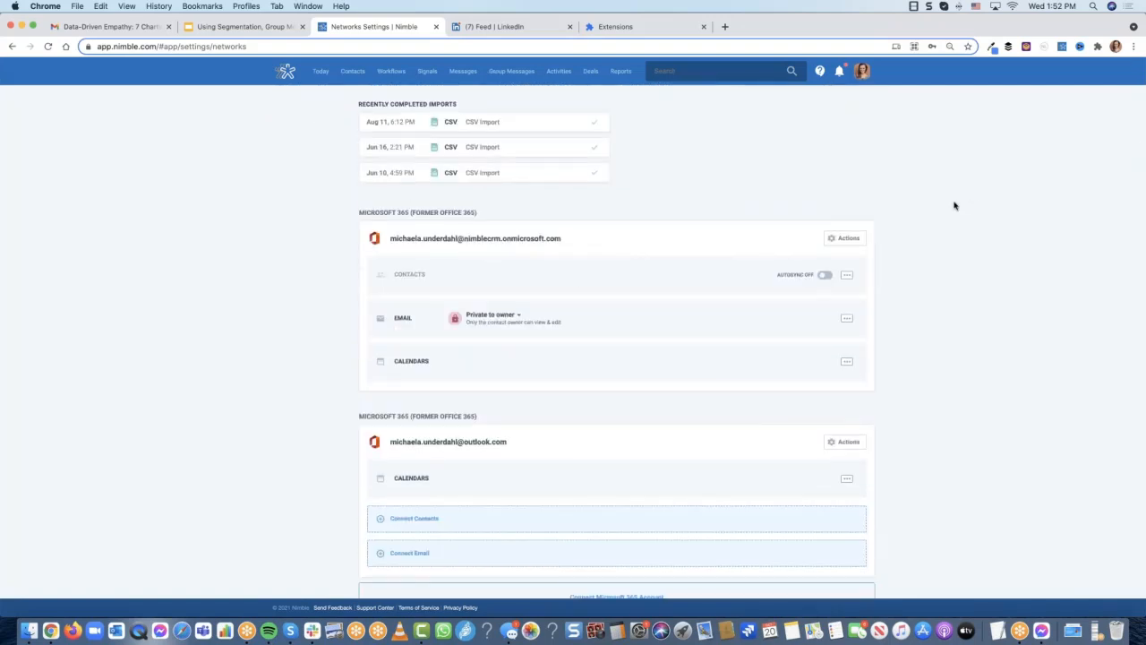
pyautogui.scroll(-3, 951, 207)
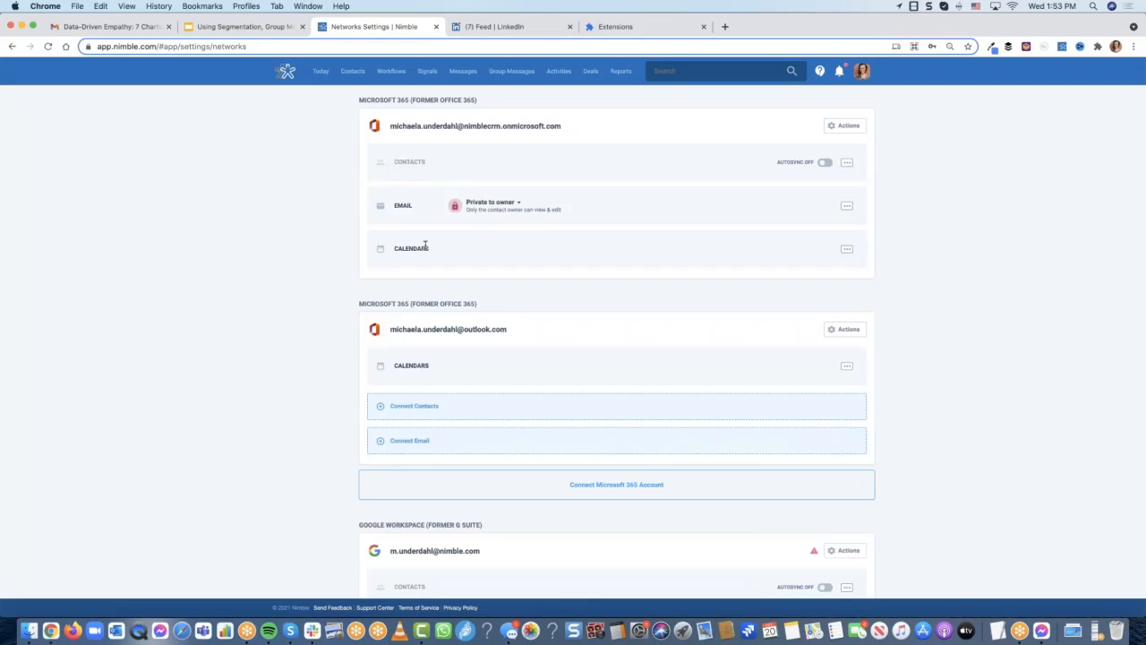
pyautogui.click(825, 164)
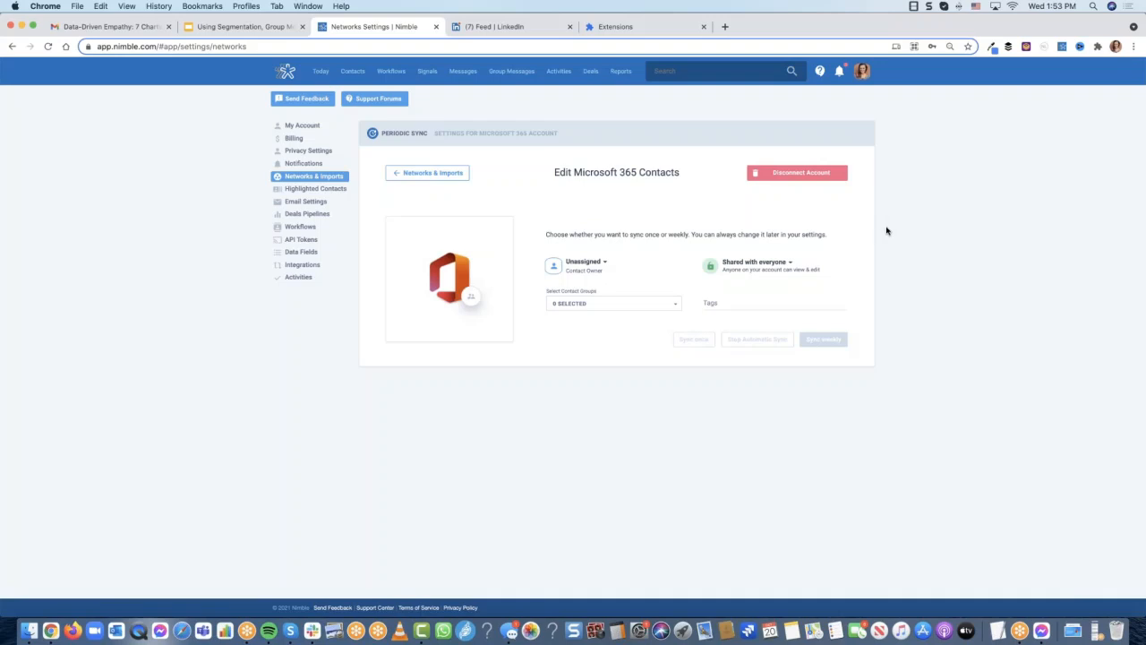
# Return to Networks and scroll to the Microsoft 365 and Google Workspace sections
pyautogui.click(405, 179)
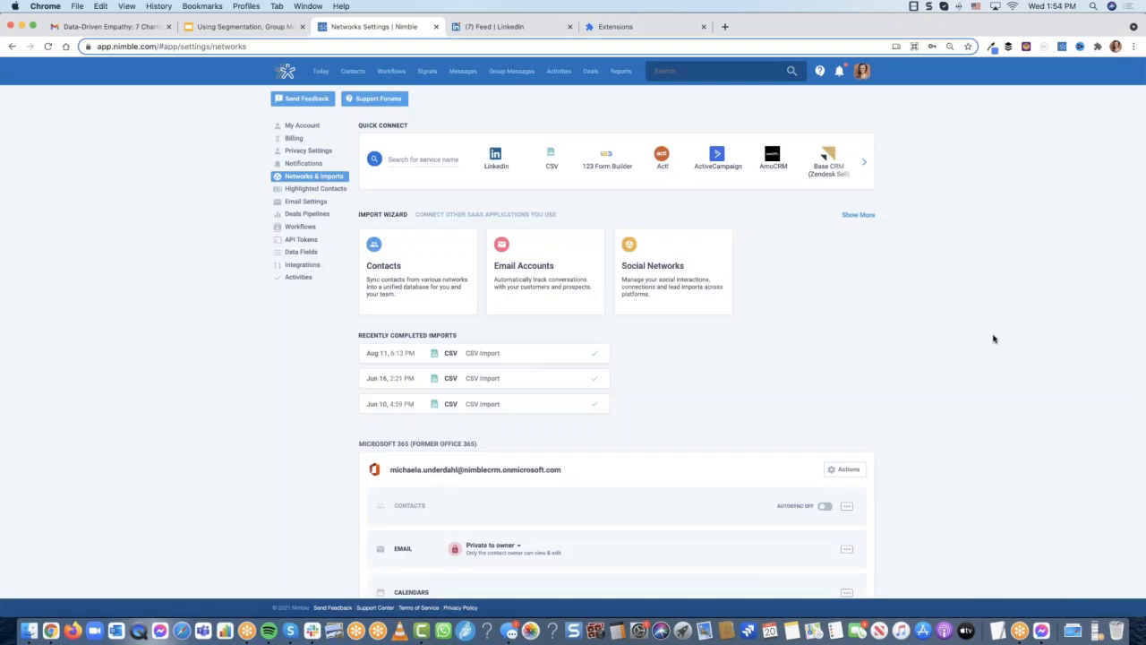
pyautogui.scroll(-3, 992, 339)
pyautogui.scroll(-5, 992, 339)
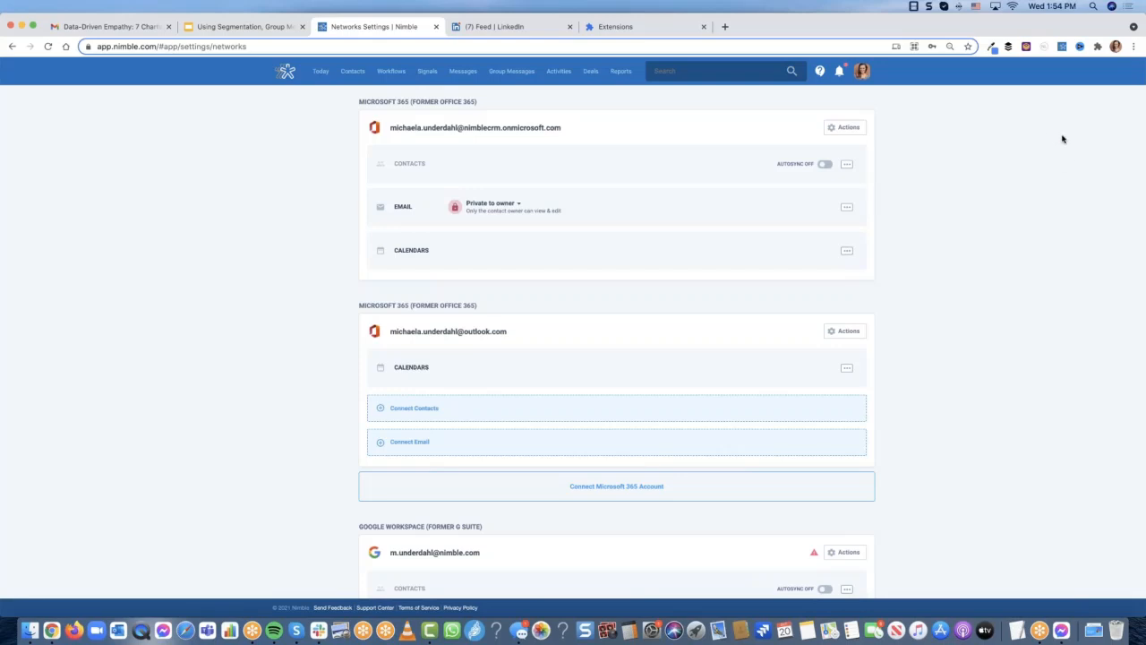
pyautogui.click(258, 105)
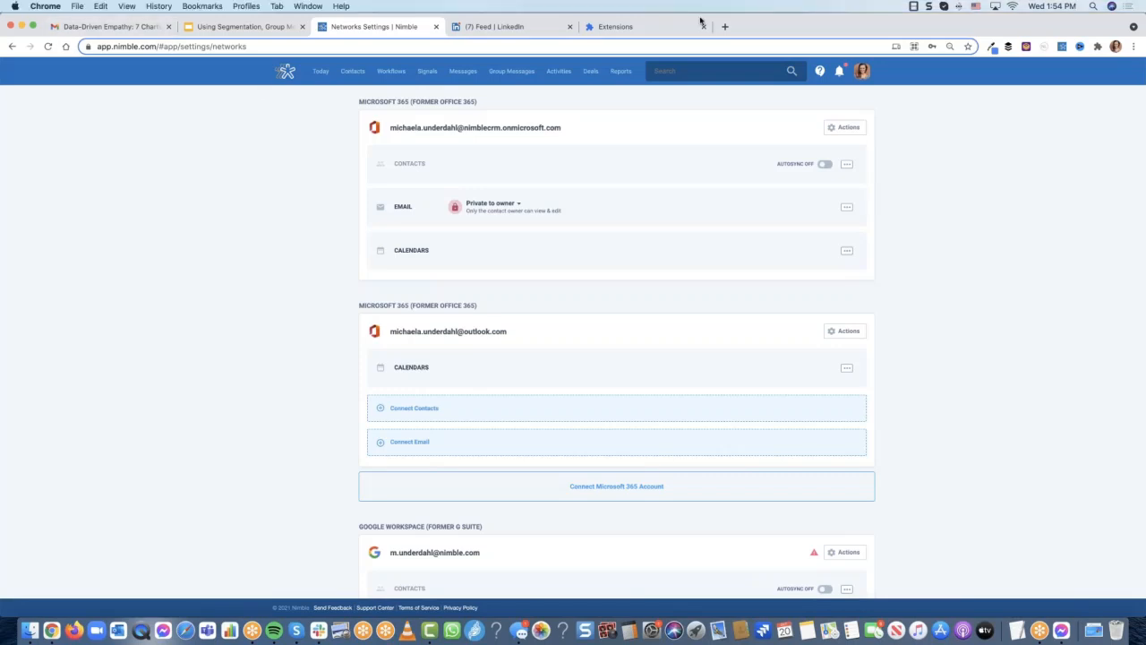
# On the LinkedIn feed, reopen the Nimble sidebar to look up the post author
pyautogui.click(538, 27)
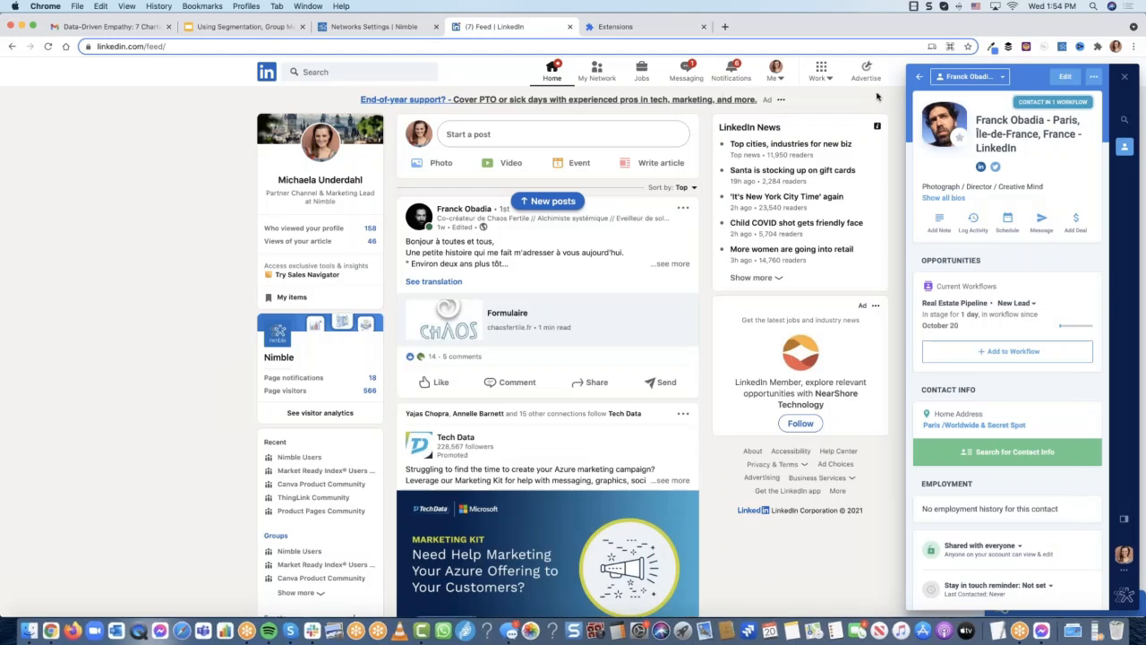
pyautogui.scroll(-1, 868, 96)
pyautogui.scroll(-1, 868, 95)
pyautogui.scroll(2, 868, 96)
pyautogui.click(1125, 77)
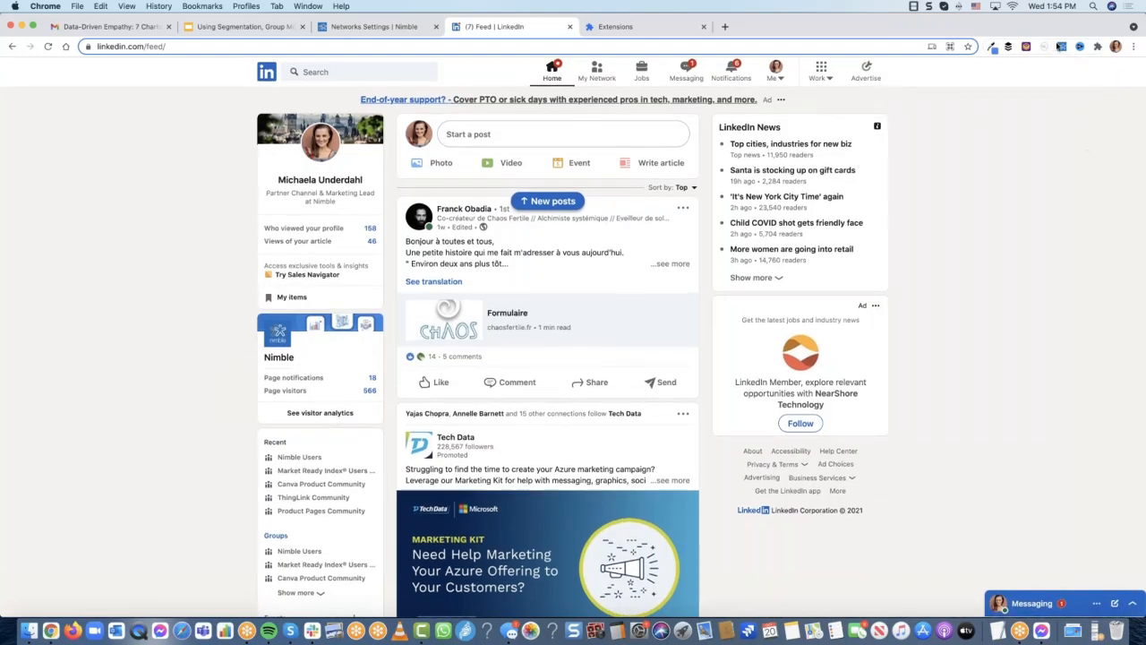
pyautogui.click(1062, 49)
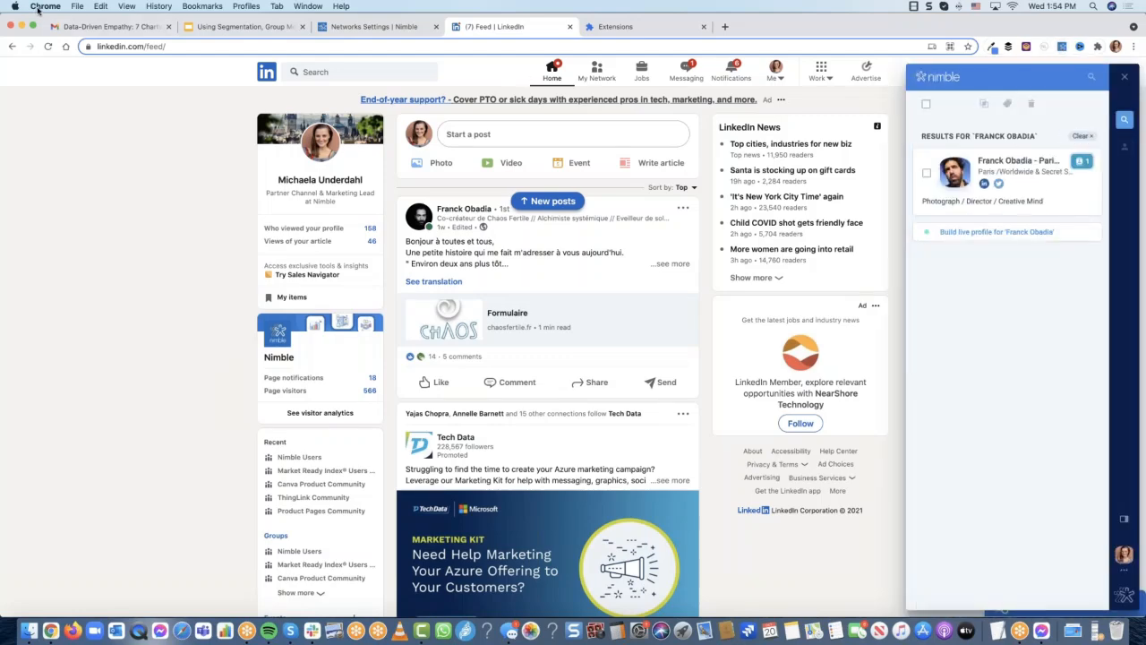
# Load nimble.com in a new browser tab
pyautogui.click(725, 26)
pyautogui.write('ni')
pyautogui.press('Return')
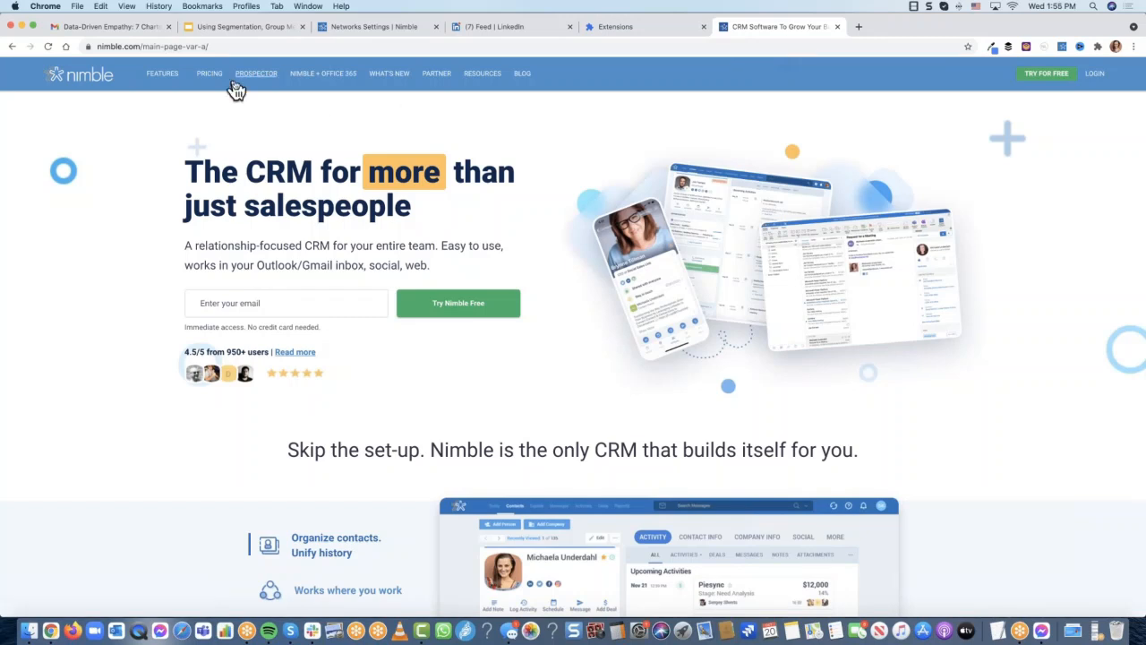
# View the Prospector page's Install Extension buttons, then return to the Gmail email
pyautogui.click(265, 82)
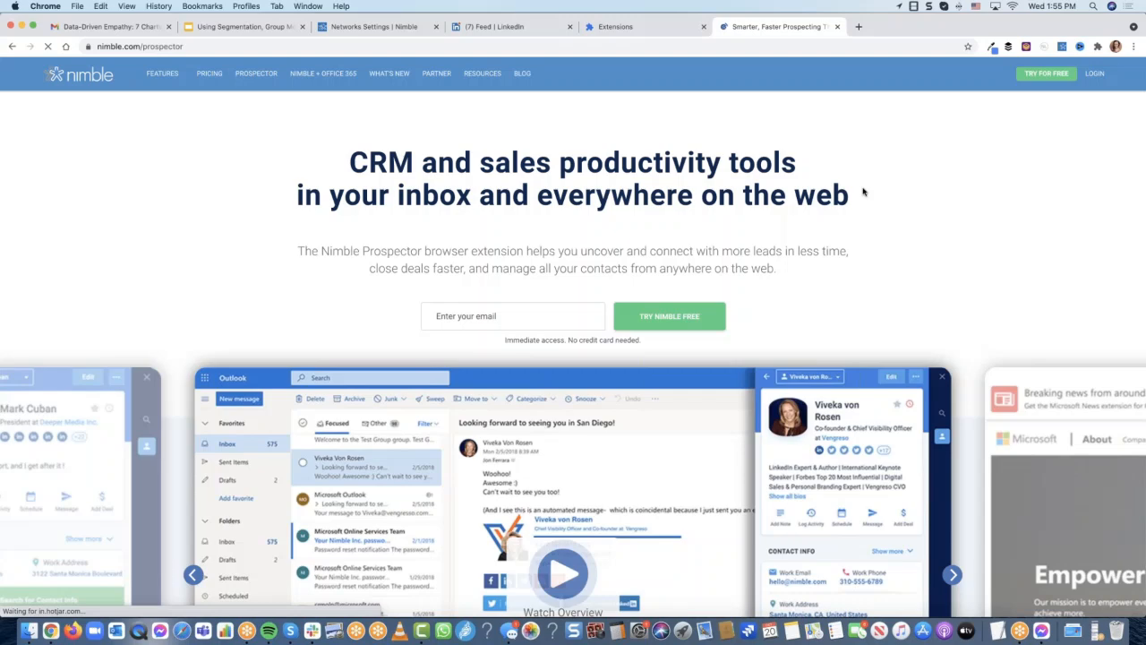
pyautogui.scroll(-10, 863, 190)
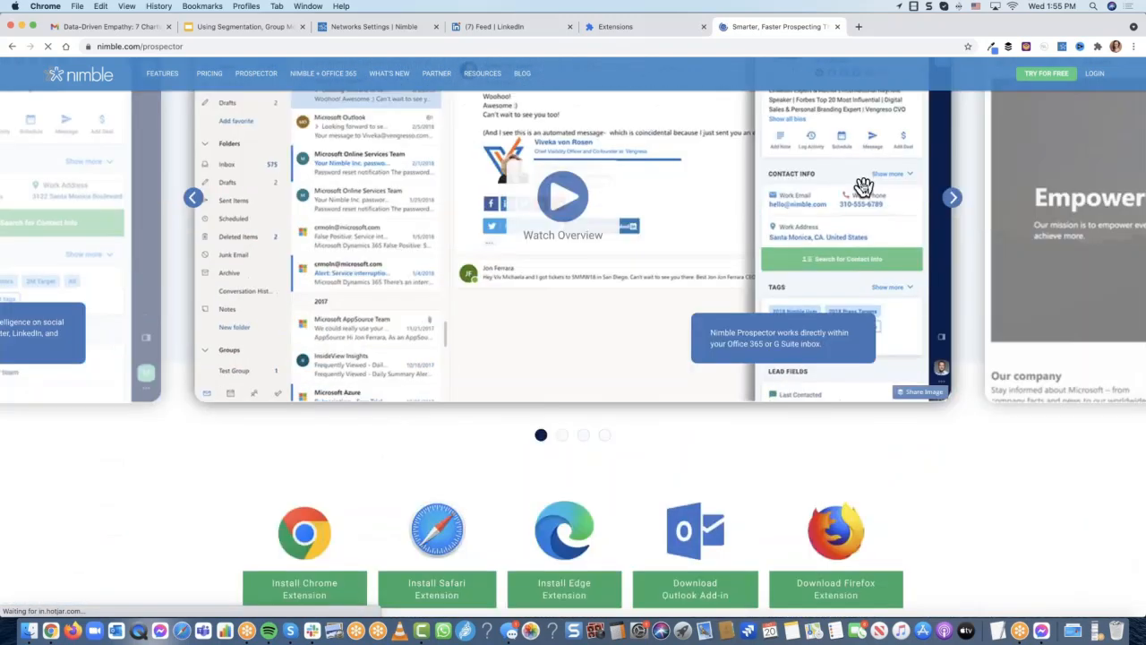
pyautogui.scroll(-3, 863, 191)
pyautogui.scroll(1, 824, 217)
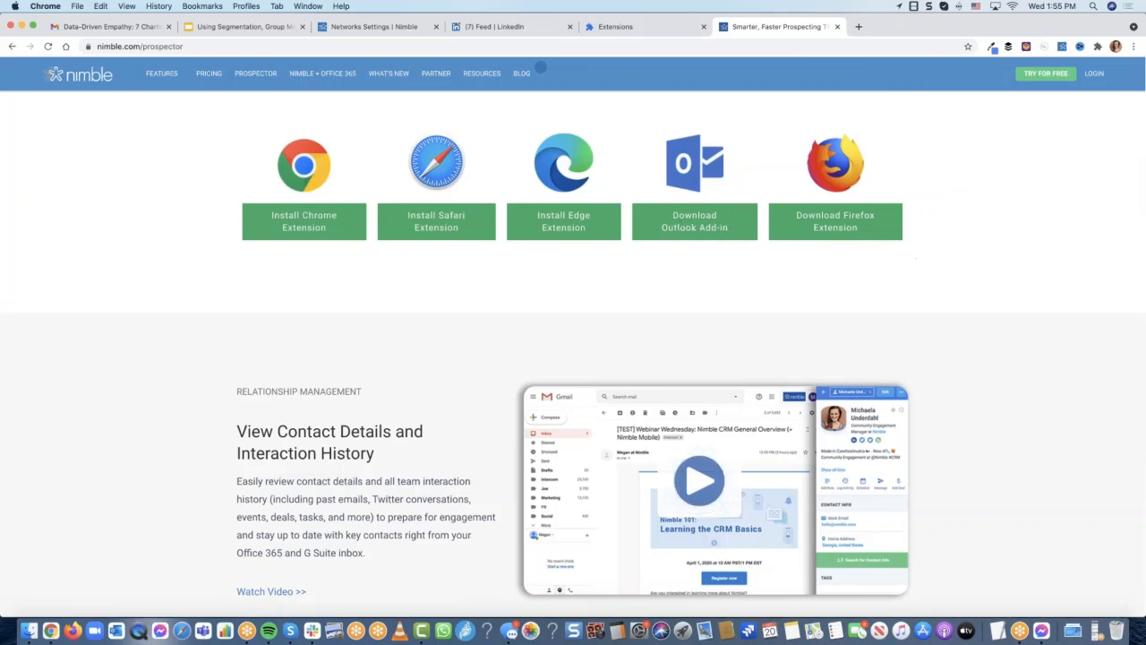
pyautogui.click(135, 26)
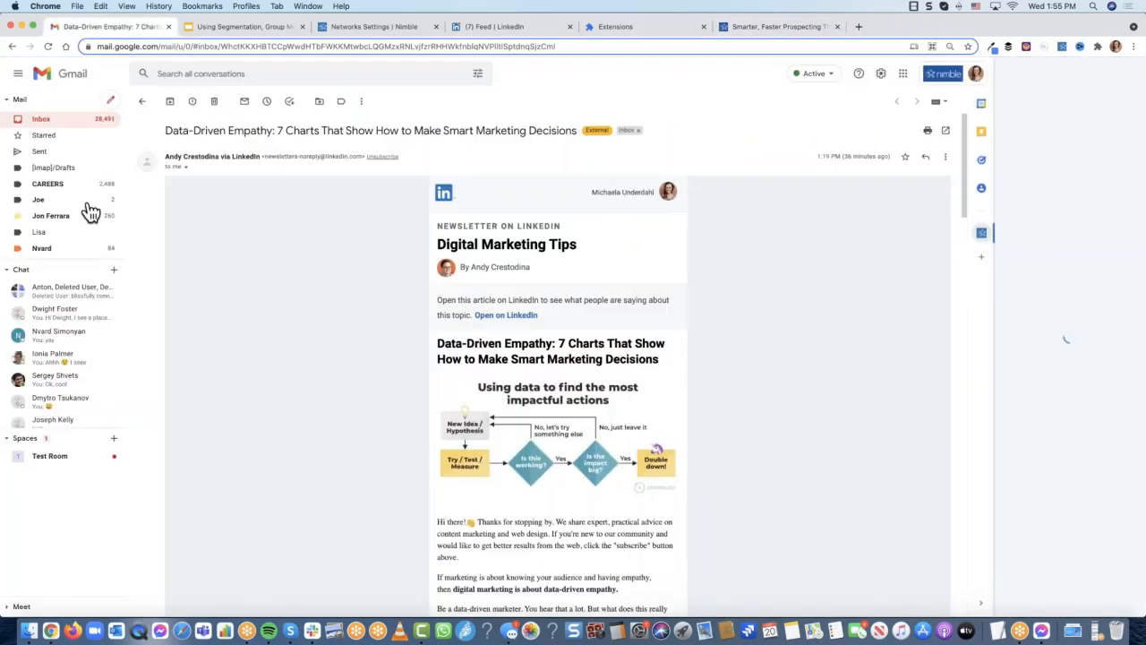
# Open the Data-Driven Empathy newsletter and save its recipient as a Nimble contact
pyautogui.click(41, 118)
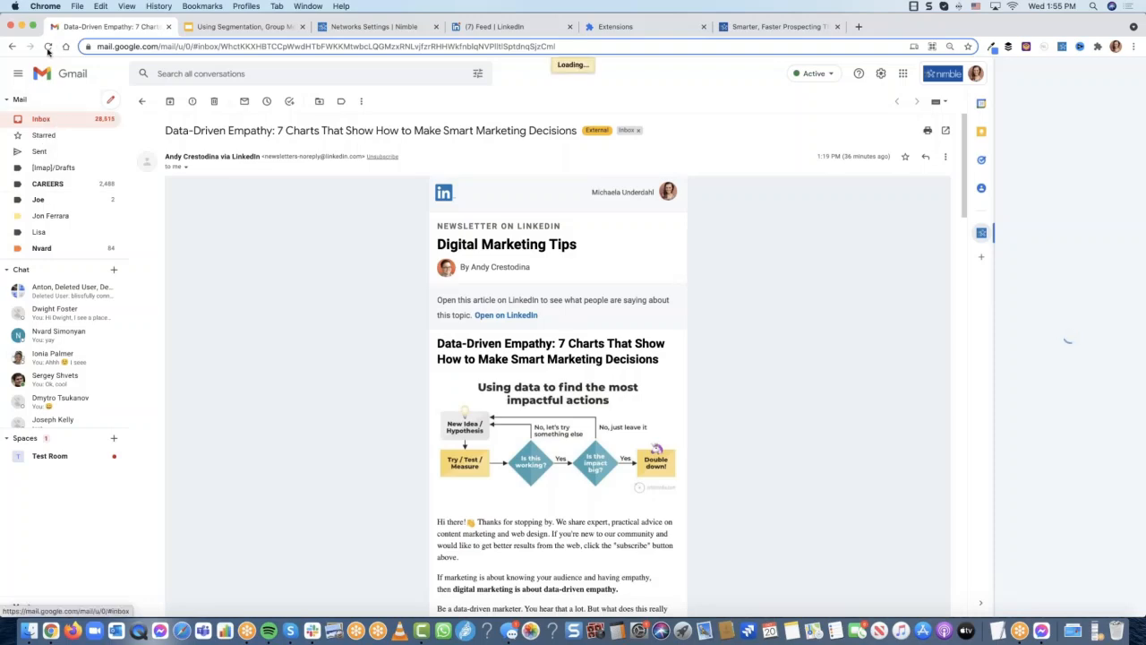
pyautogui.click(48, 48)
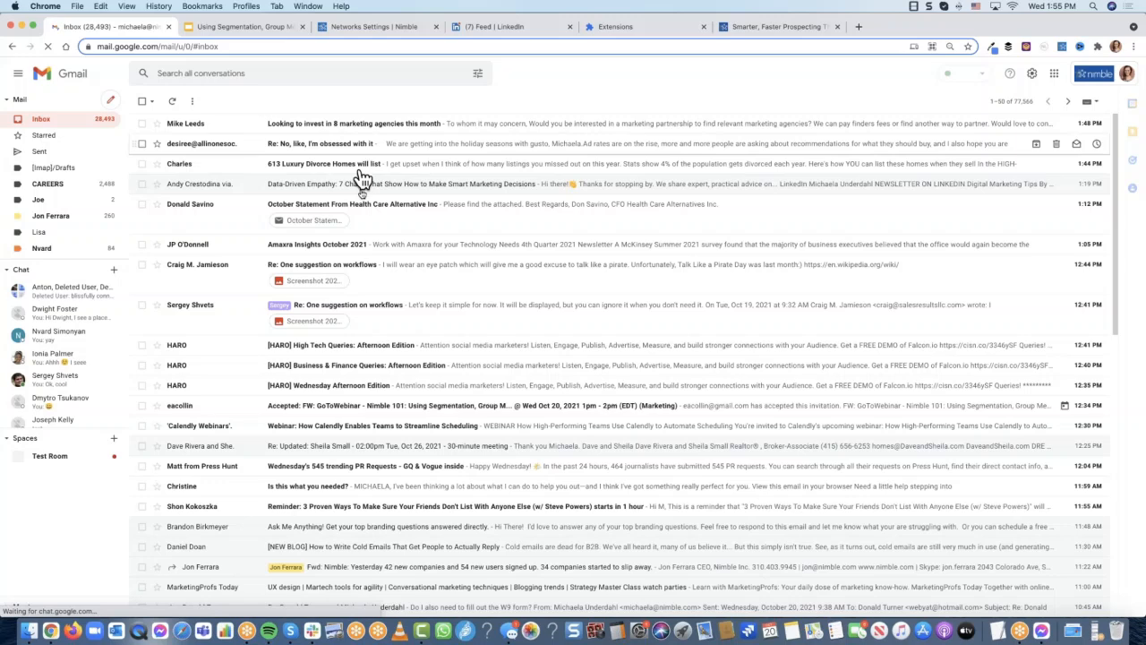
pyautogui.click(363, 188)
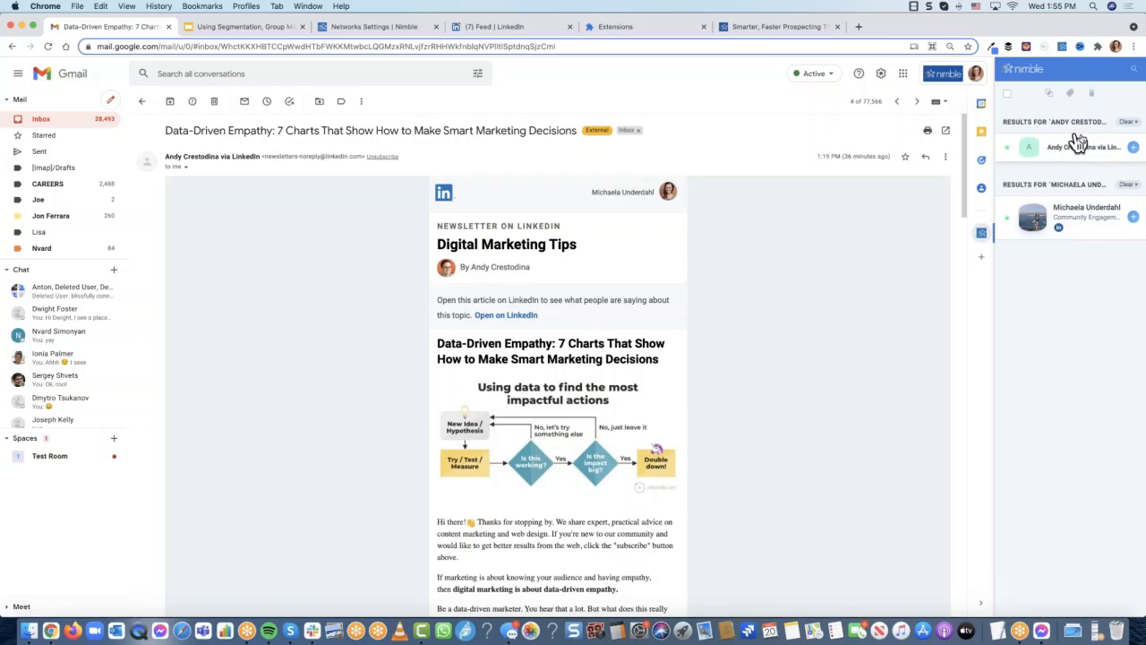
pyautogui.click(1077, 220)
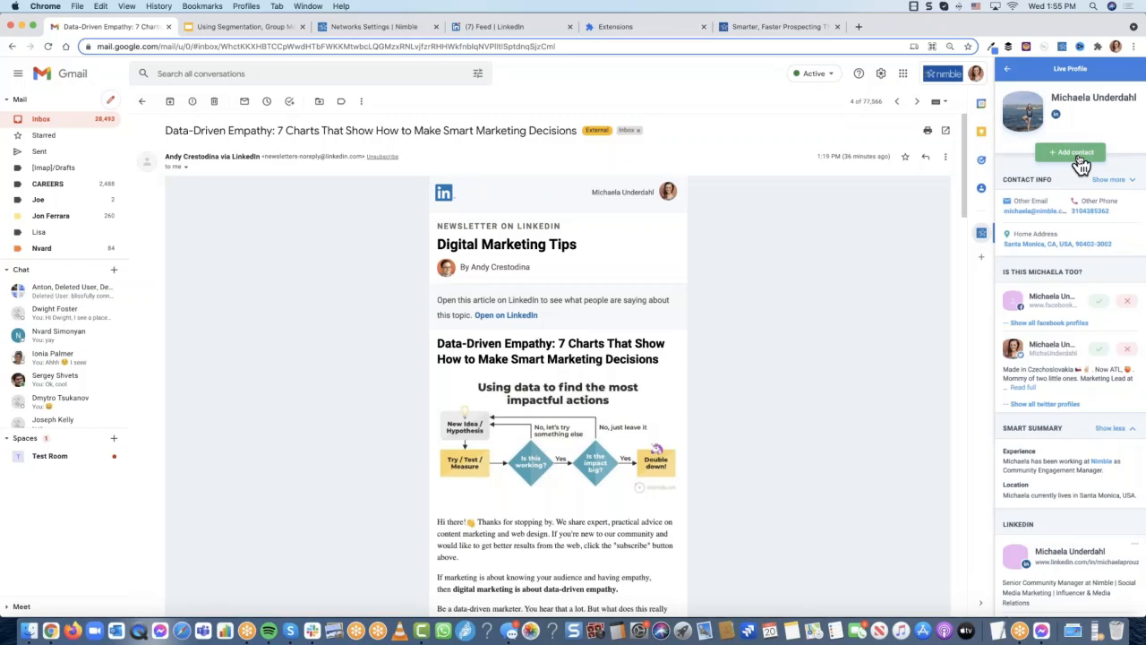
pyautogui.click(1078, 154)
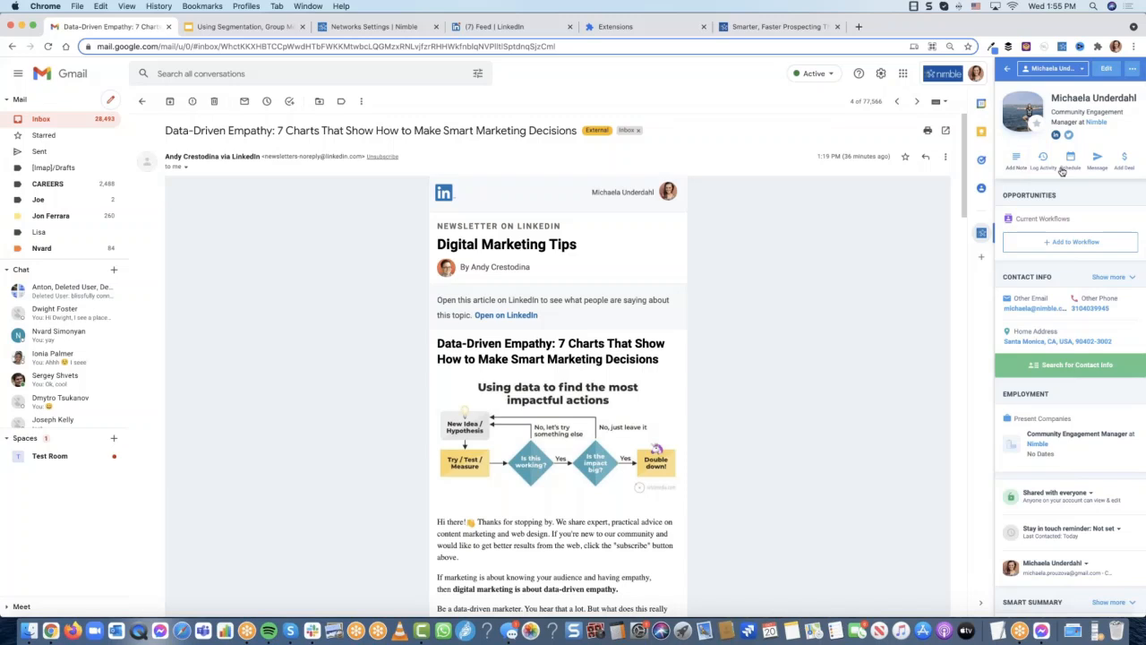
# Start a Schedule > Task for the contact, then close it unsaved
pyautogui.click(1078, 166)
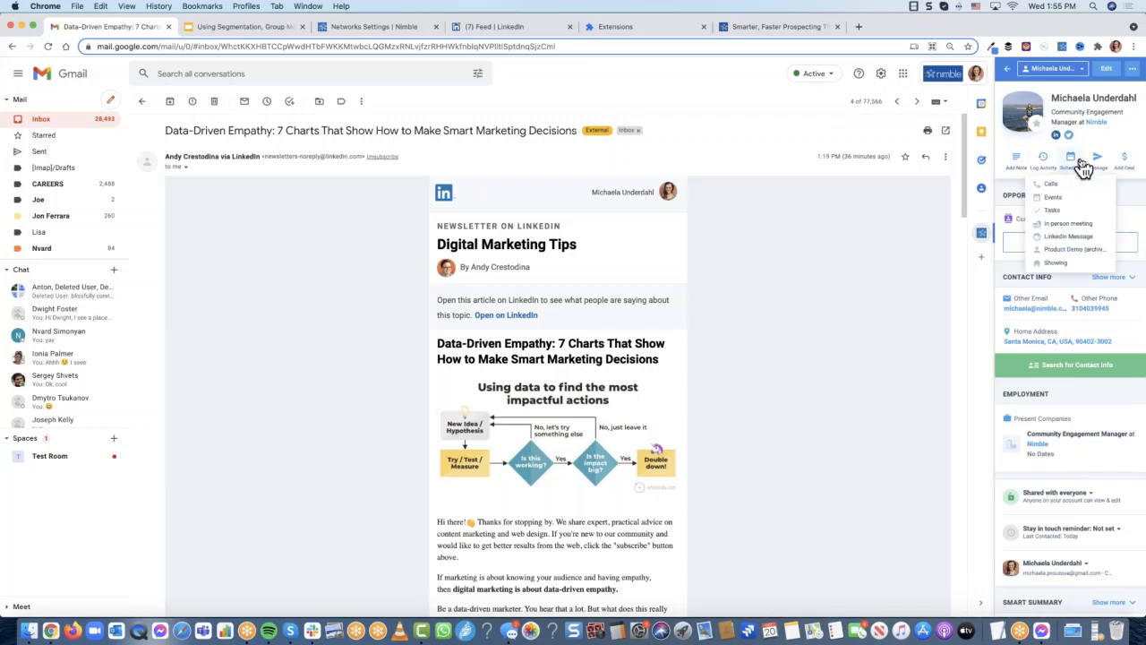
pyautogui.click(1093, 210)
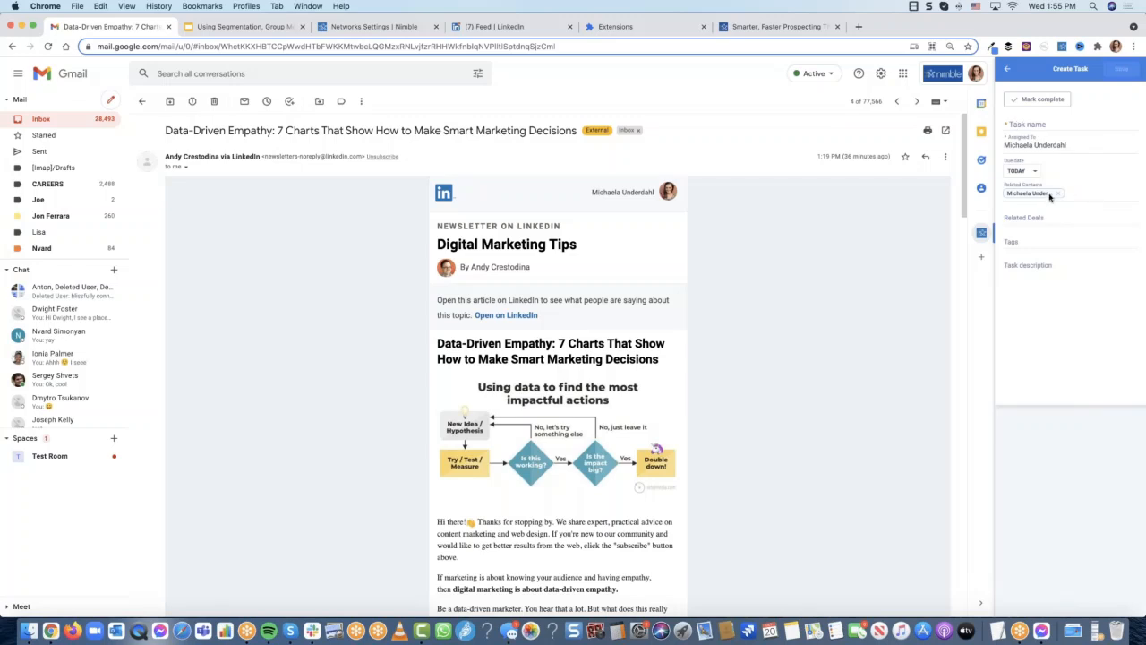
pyautogui.click(1006, 70)
pyautogui.scroll(-5, 1108, 256)
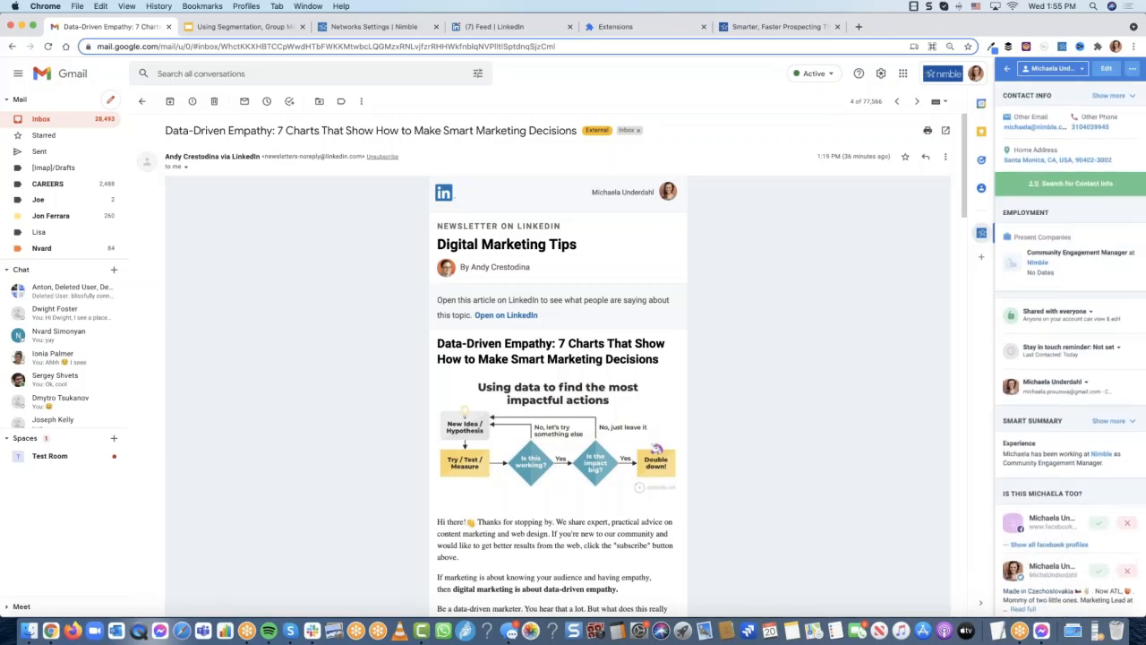
pyautogui.scroll(-5, 1071, 224)
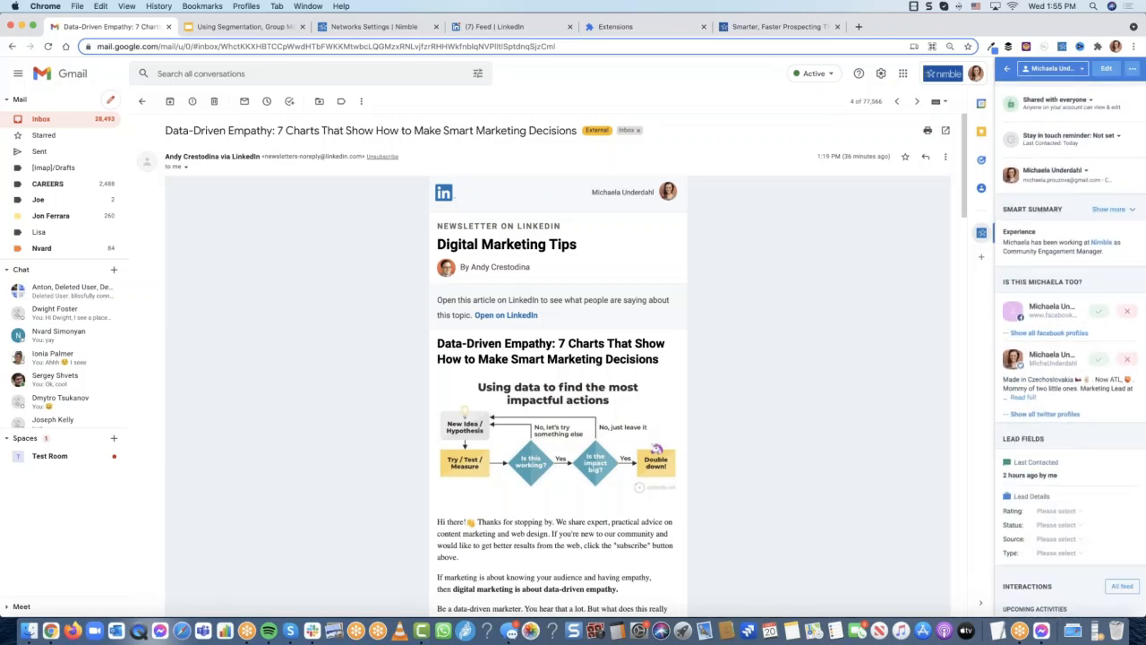
pyautogui.scroll(-4, 1107, 235)
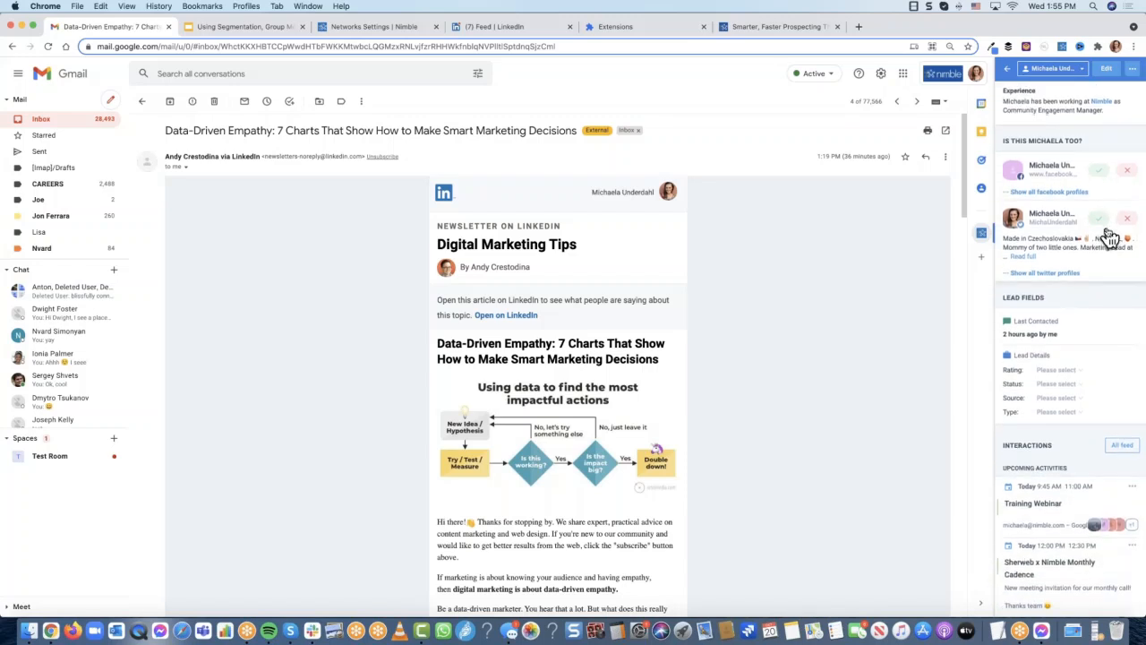
pyautogui.scroll(1, 1069, 174)
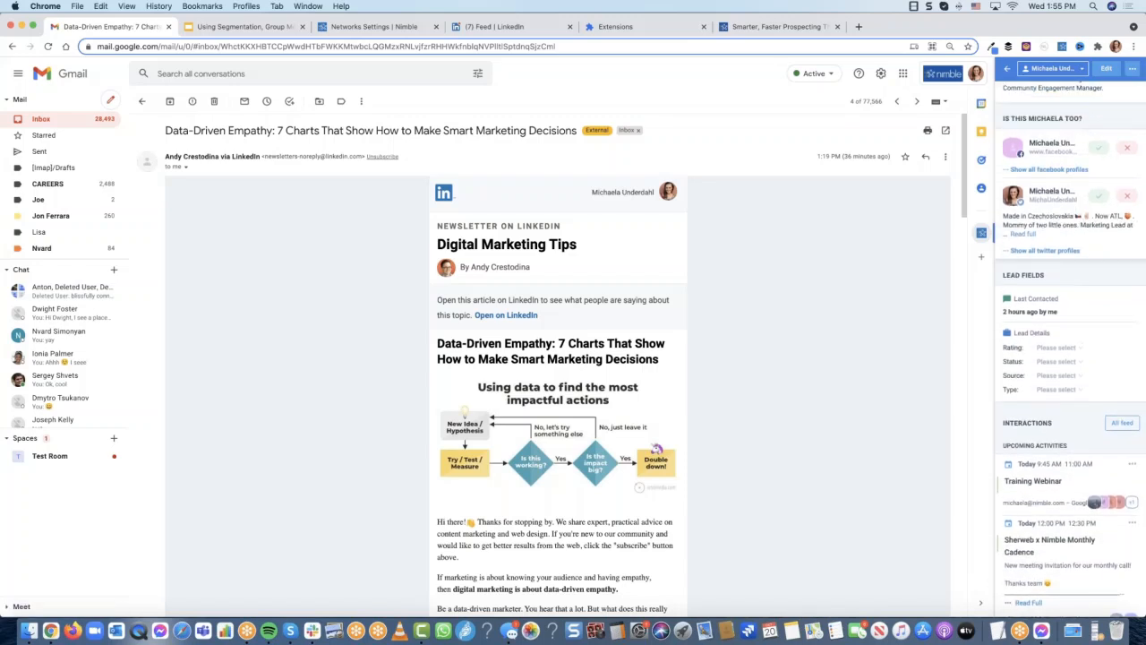
# Confirm the suggested Twitter and Facebook profiles as the contact's
pyautogui.click(1101, 195)
pyautogui.click(1099, 148)
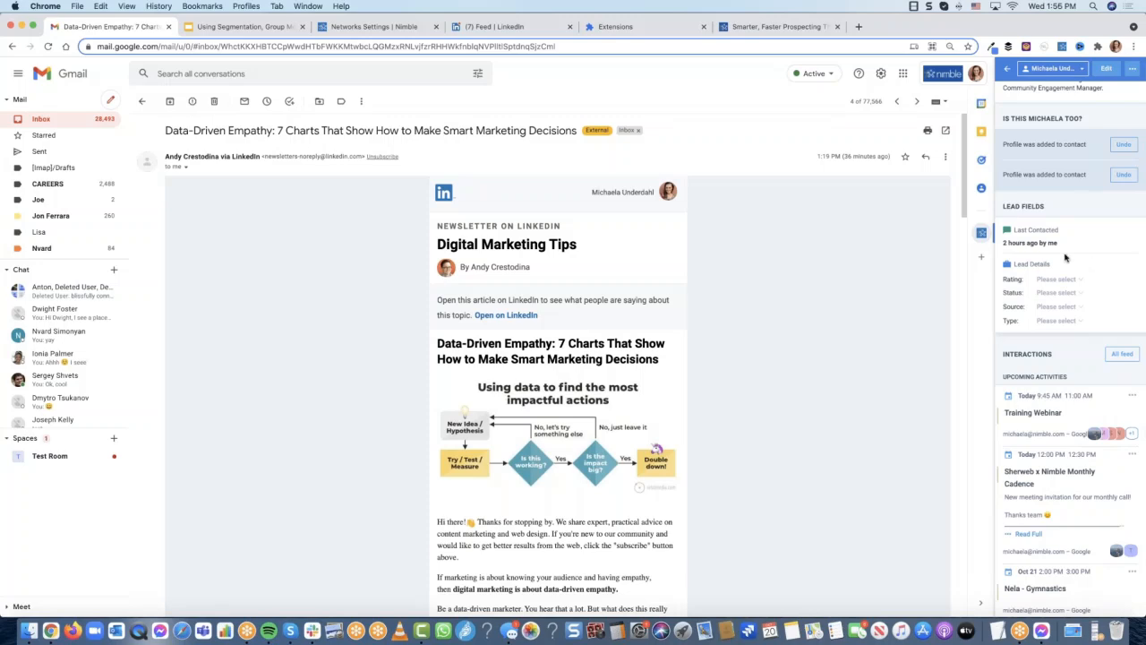
pyautogui.scroll(-5, 1067, 353)
pyautogui.scroll(-5, 1072, 354)
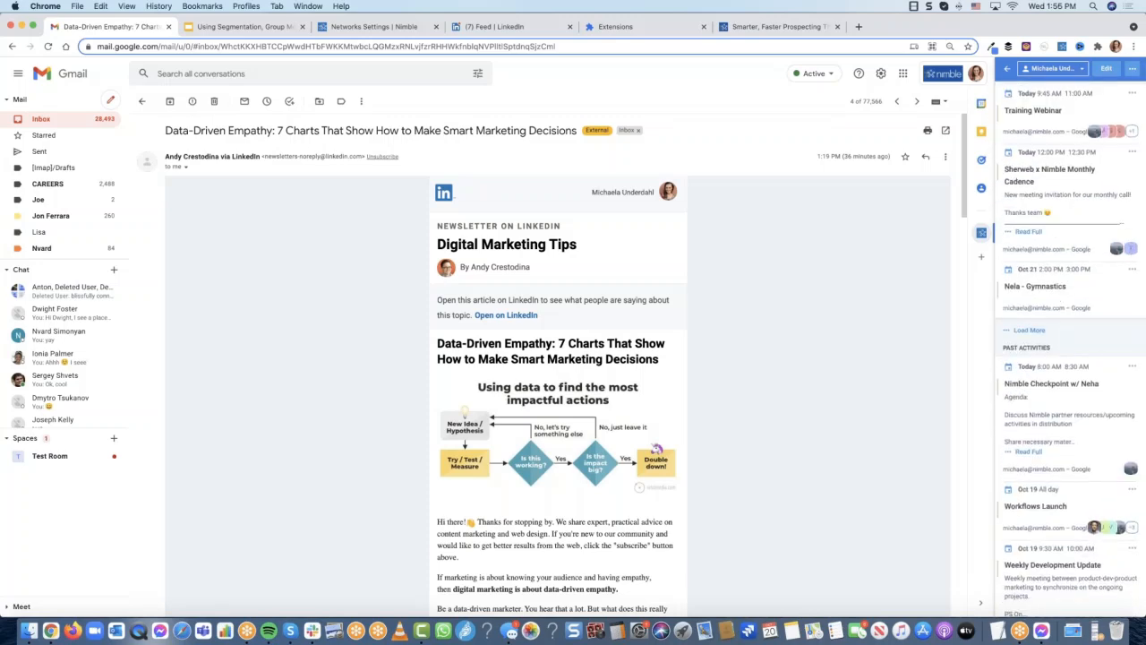
pyautogui.scroll(10, 1072, 356)
pyautogui.scroll(6, 1072, 356)
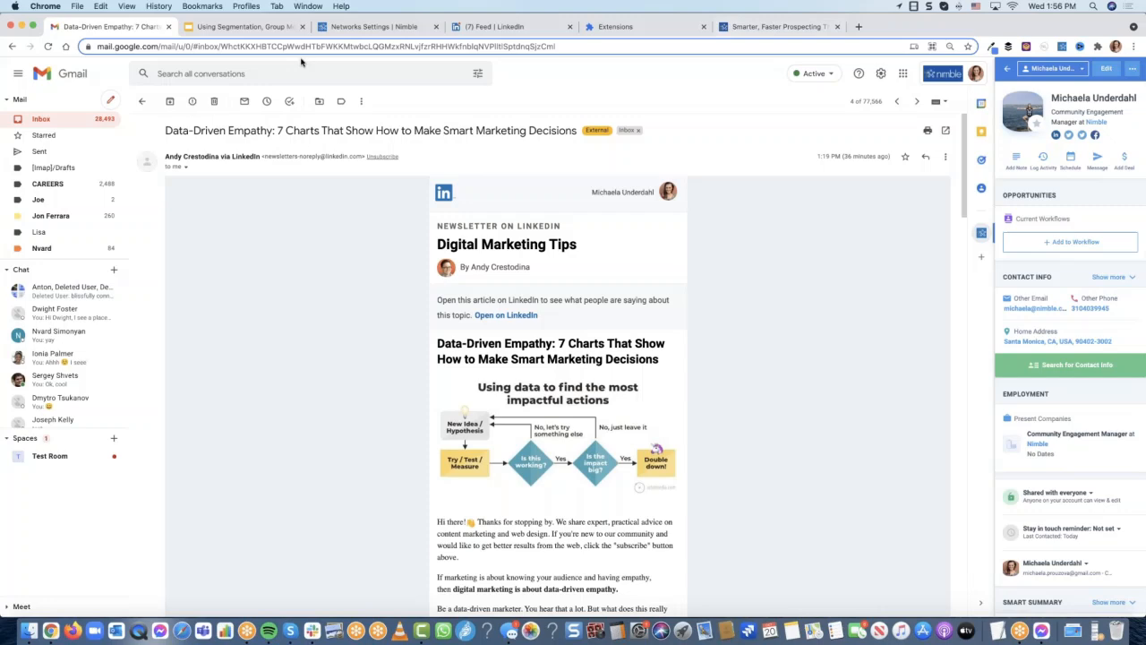
# Switch from Gmail back to the LinkedIn feed
pyautogui.click(45, 118)
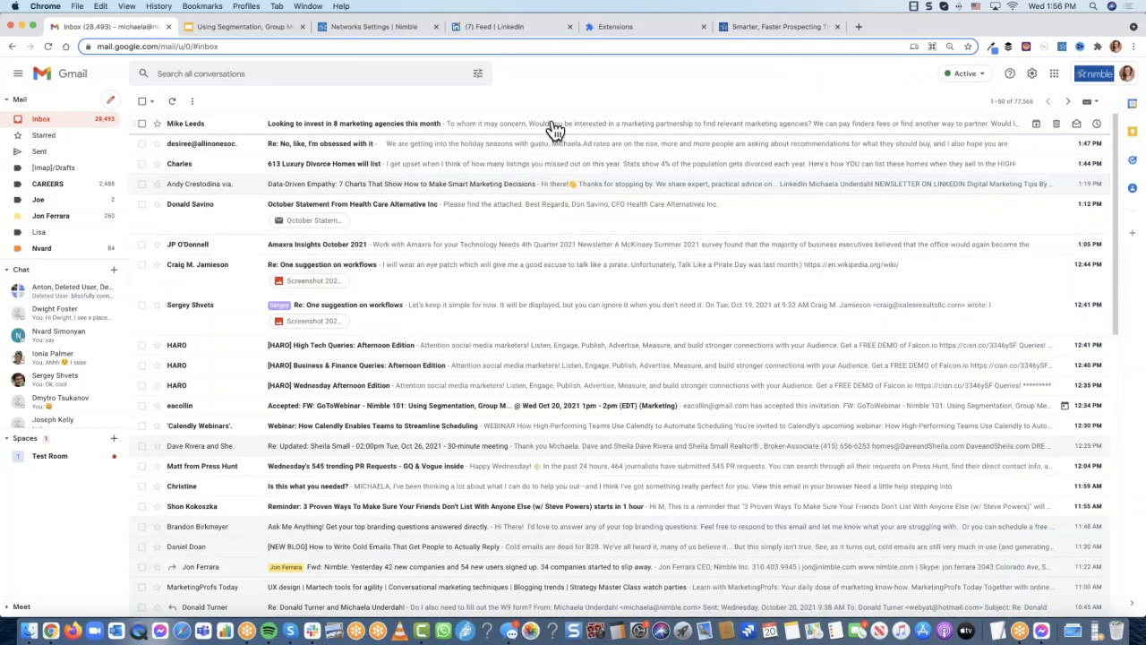
pyautogui.click(375, 27)
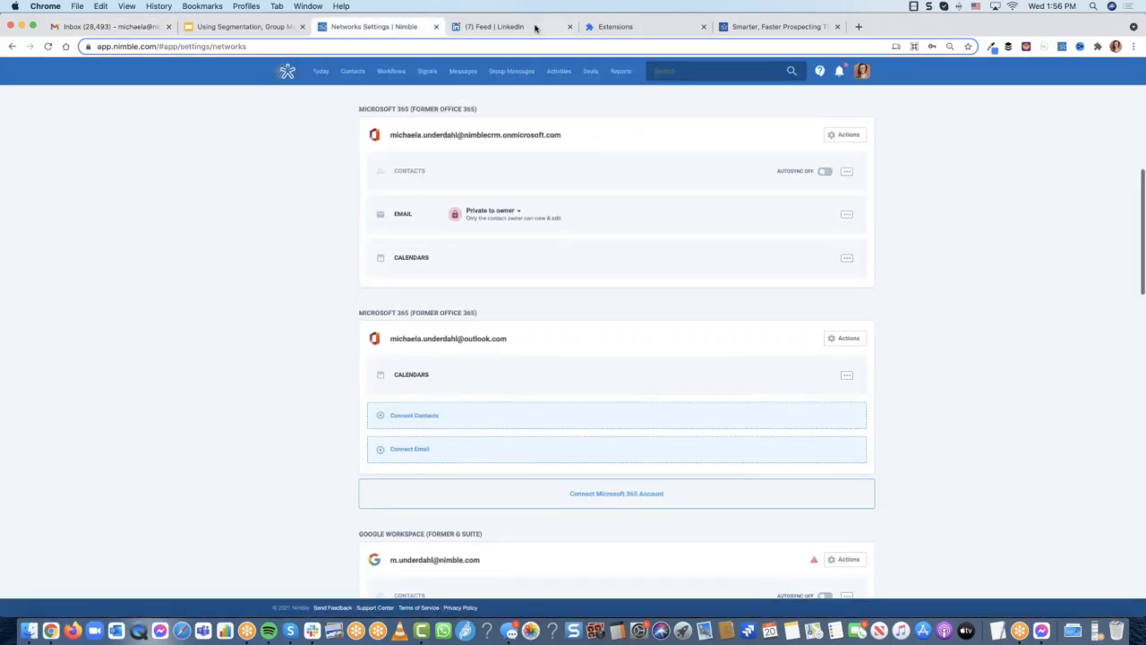
pyautogui.click(502, 27)
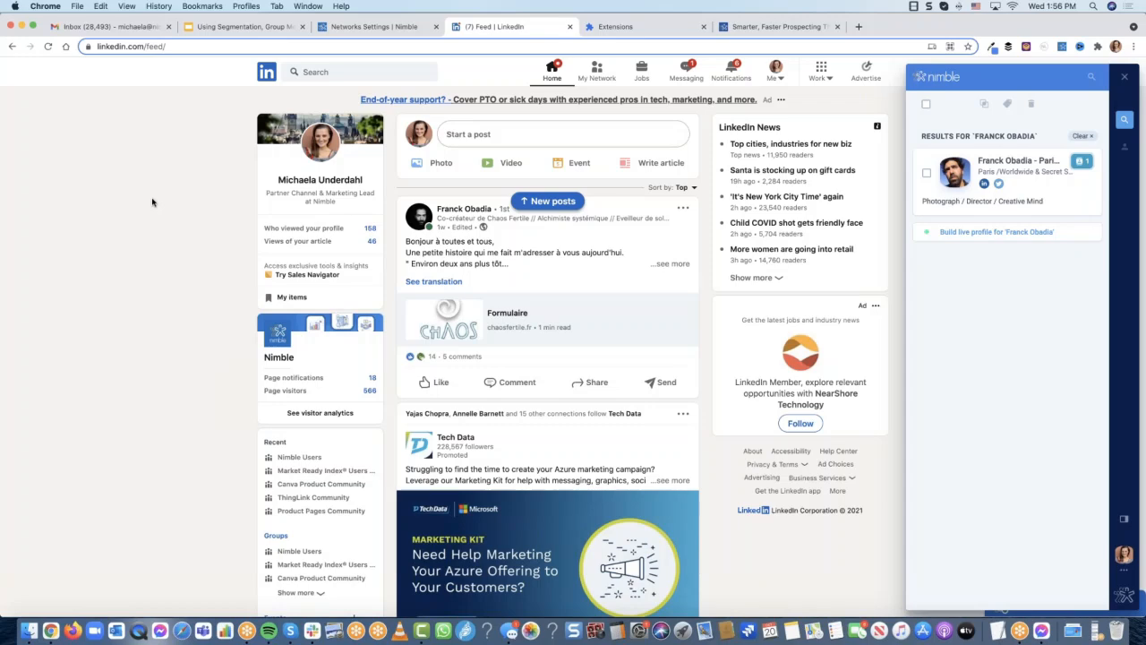
pyautogui.scroll(-1, 153, 202)
# Open the post's Reactions list and the profile of a reactor, an Airbus business leader
pyautogui.click(474, 310)
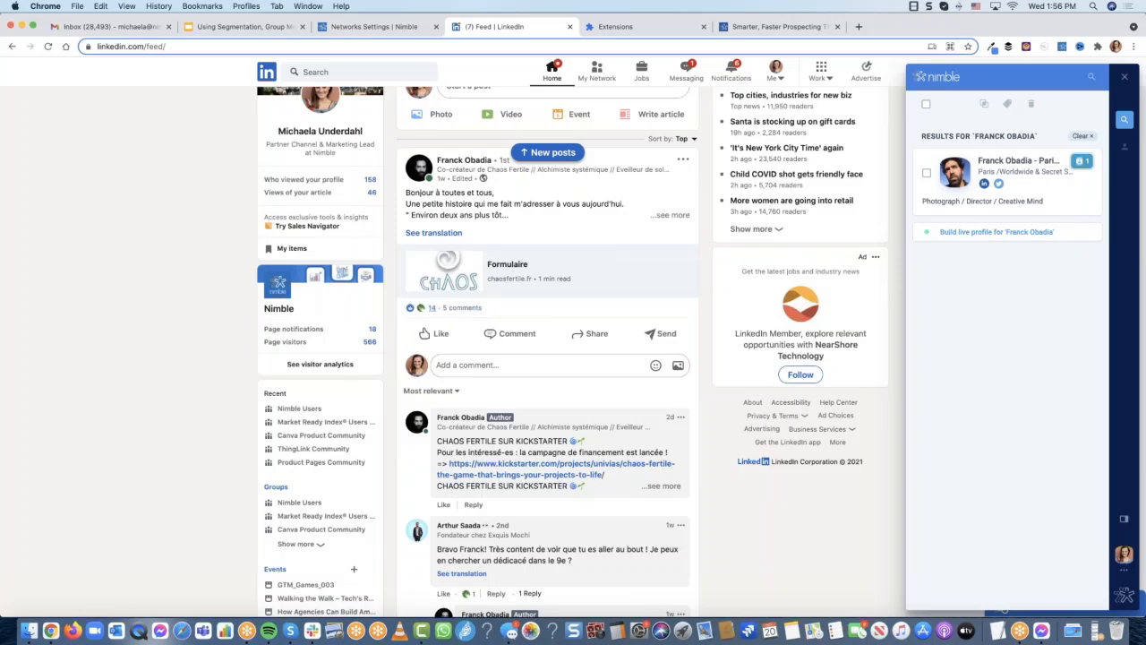
pyautogui.click(431, 308)
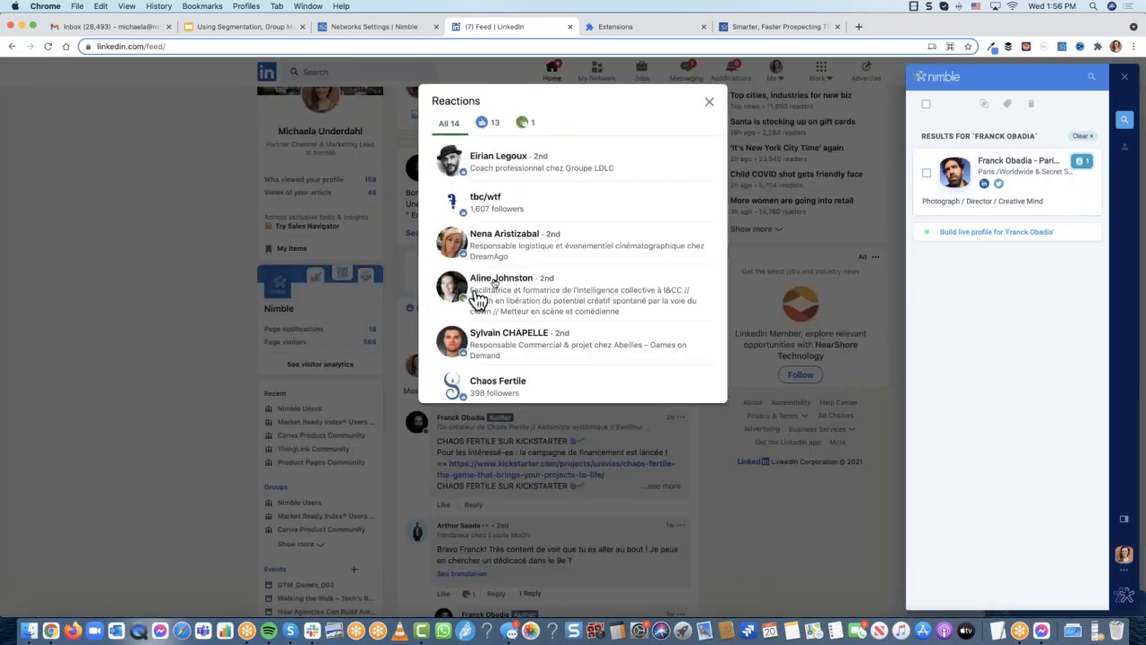
pyautogui.moveTo(497, 281)
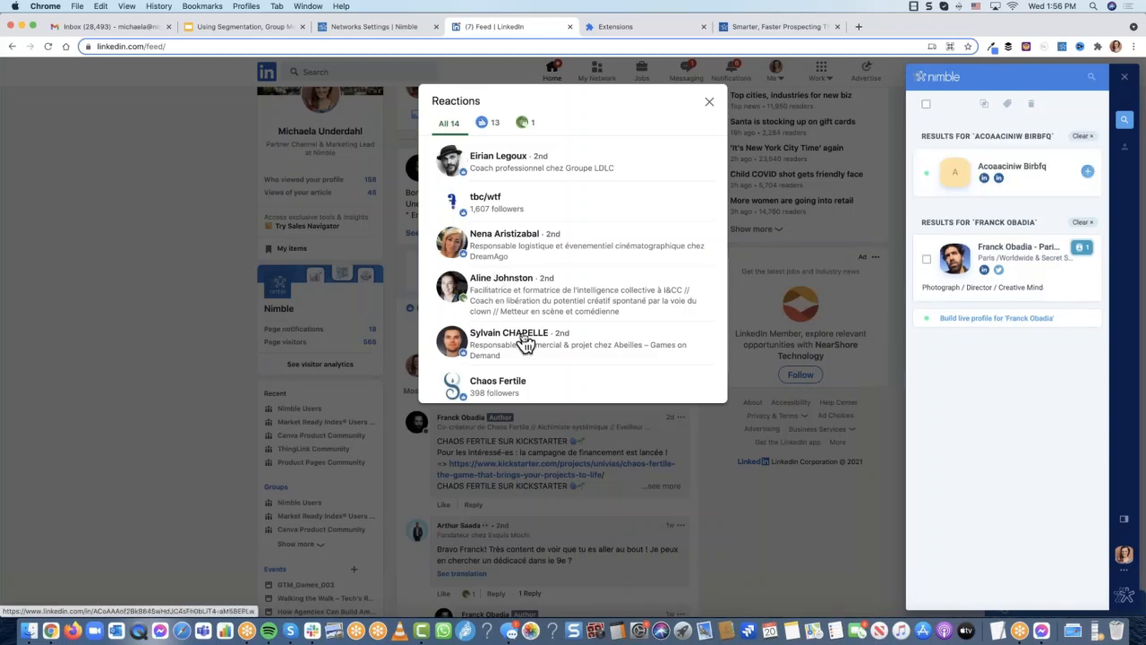
pyautogui.moveTo(525, 343)
pyautogui.scroll(-3, 525, 343)
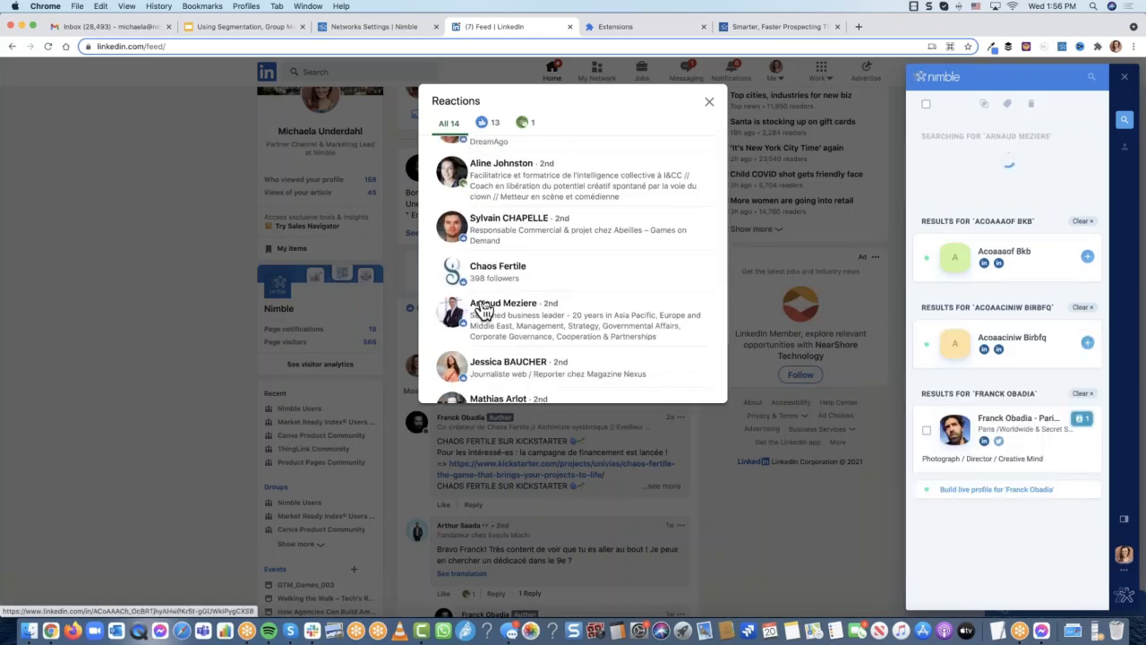
pyautogui.click(513, 309)
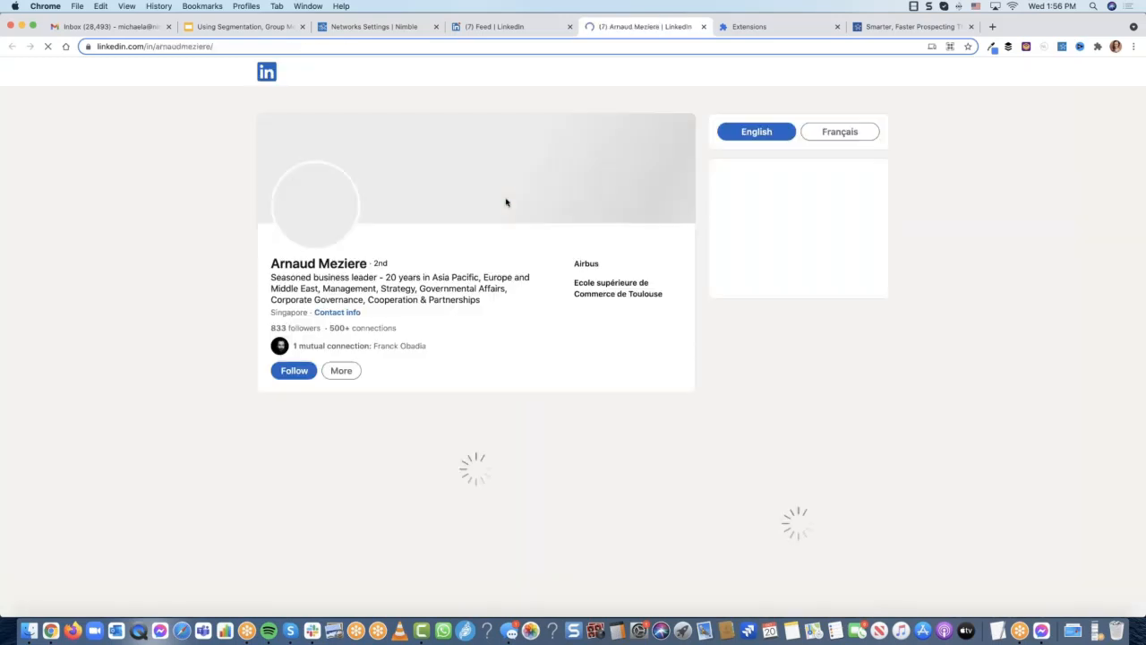
pyautogui.click(1063, 46)
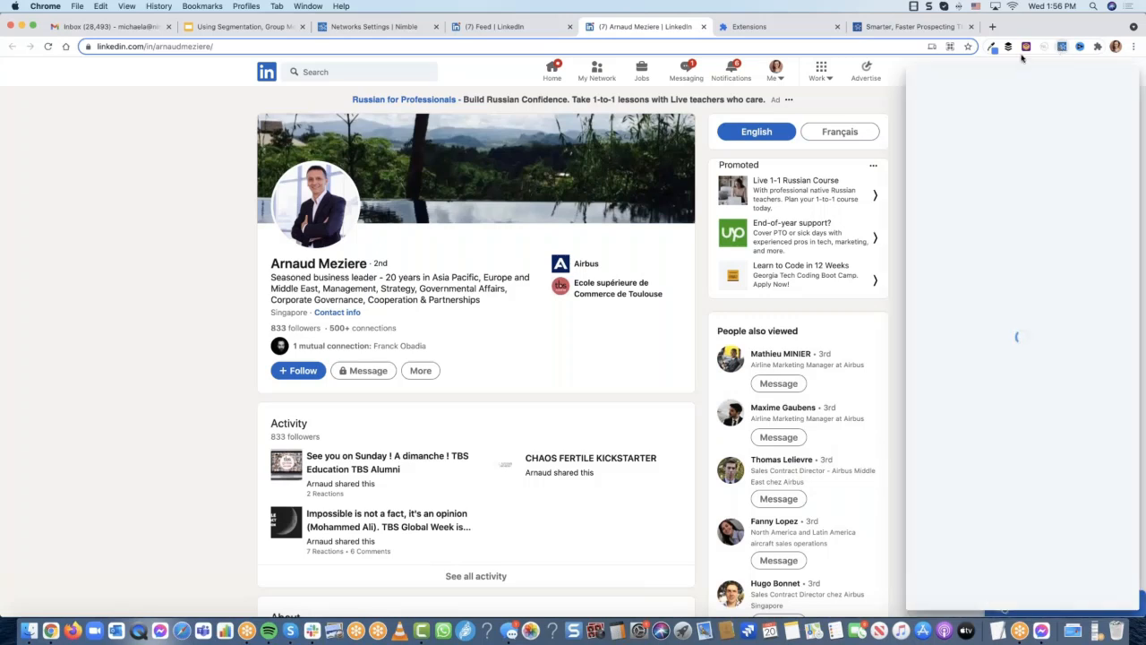
# Look up the reactor's name, open their live profile, and confirm the LinkedIn match
pyautogui.tripleClick(280, 262)
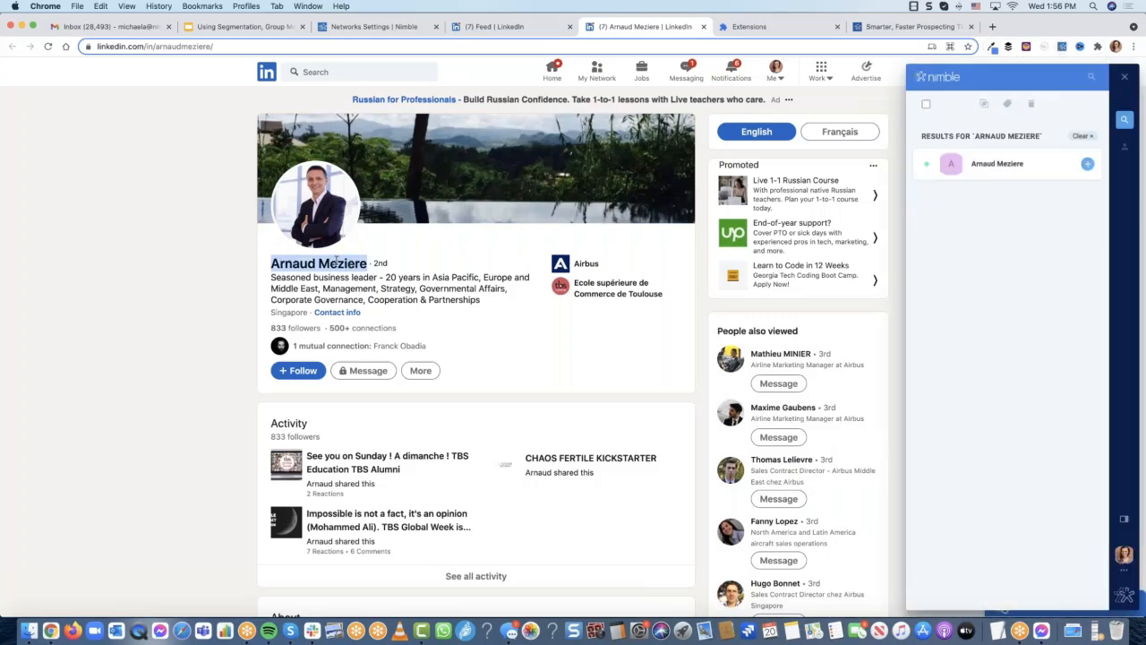
pyautogui.click(1010, 177)
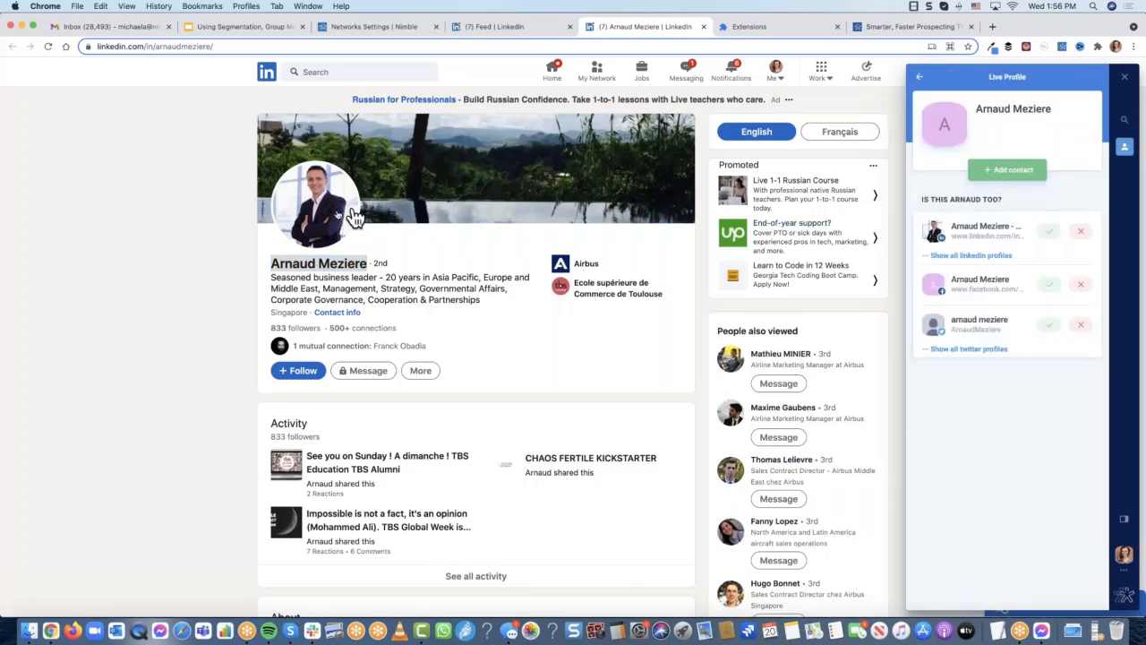
pyautogui.click(1054, 234)
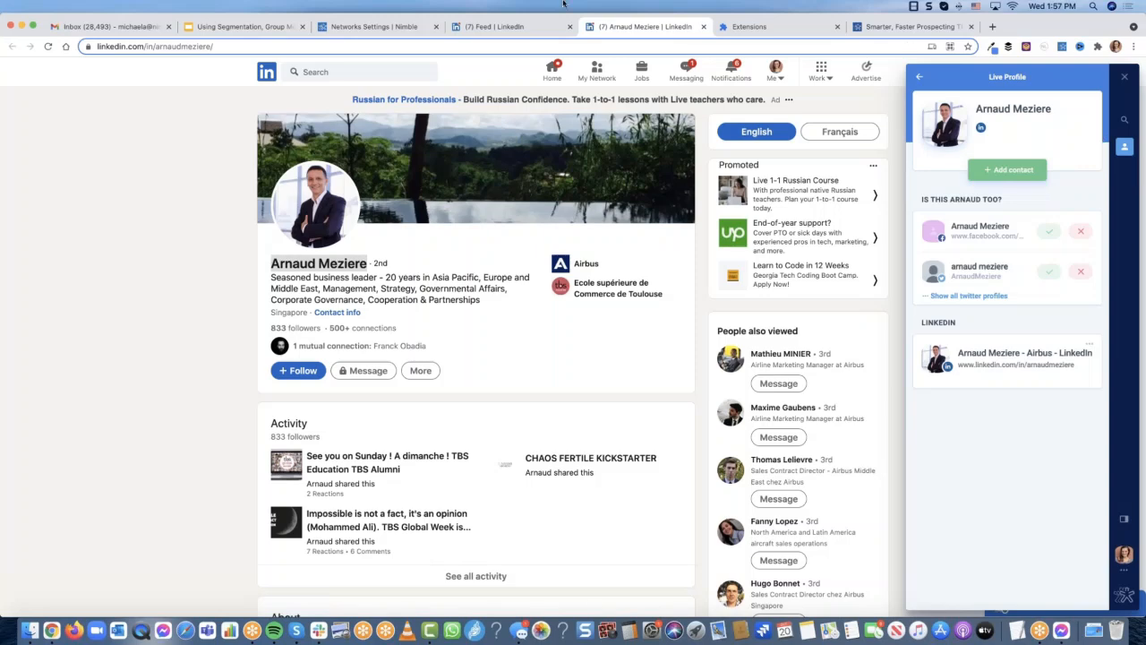
pyautogui.click(919, 28)
# Open the Upcoming Nimble Webinars page from the Resources menu on the Nimble website
pyautogui.scroll(10, 583, 123)
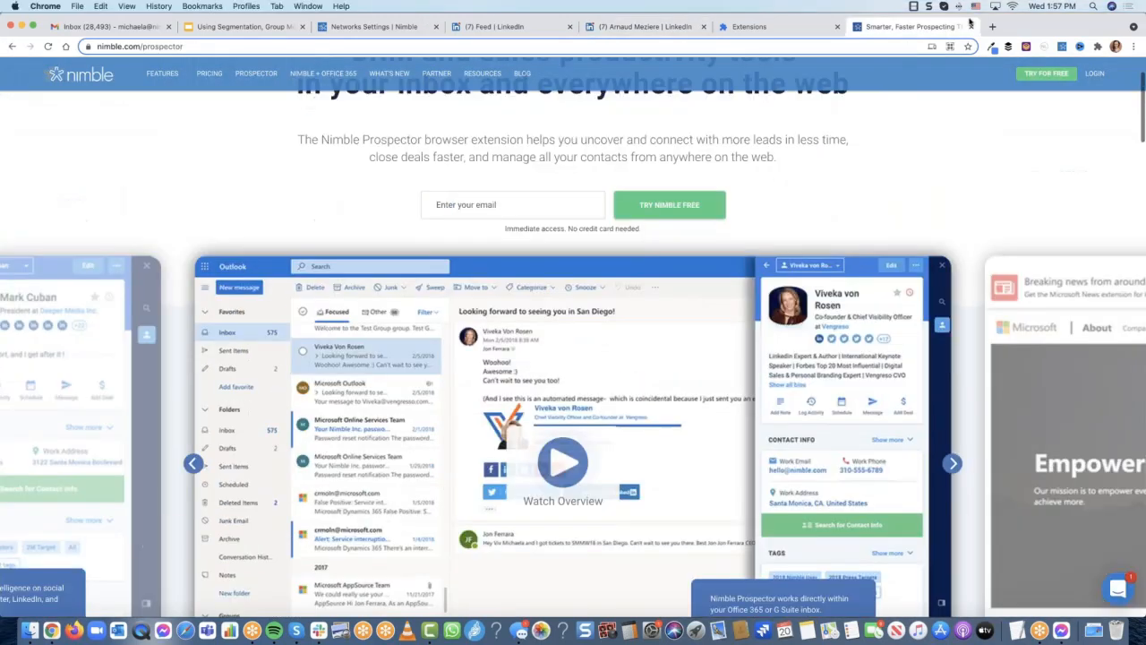
pyautogui.scroll(2, 604, 123)
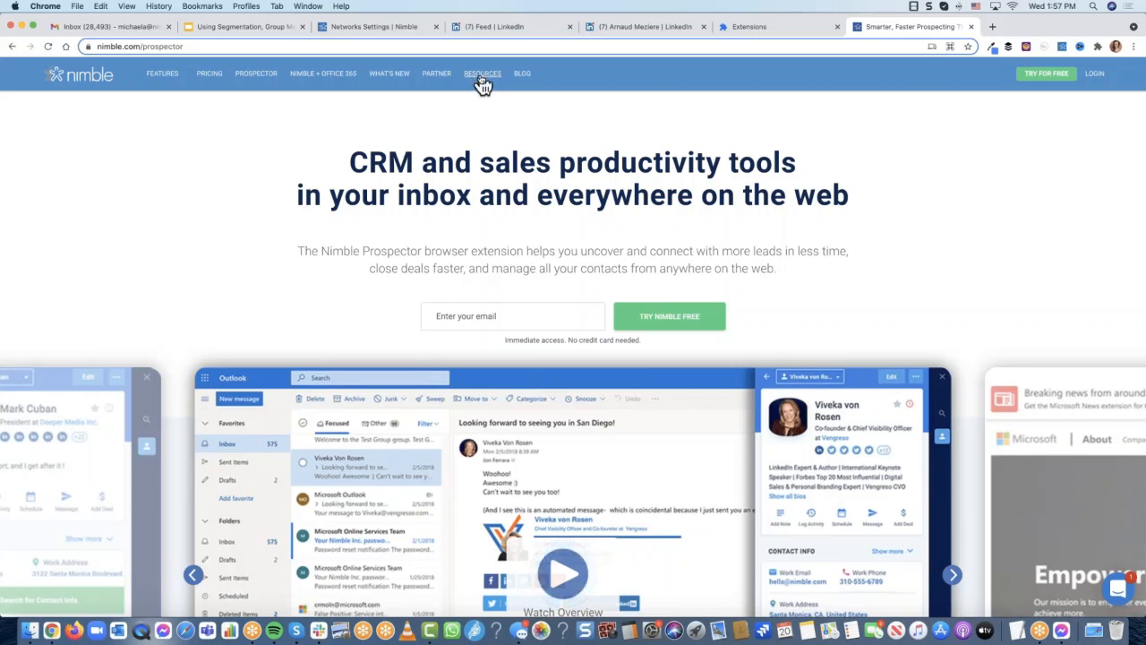
pyautogui.moveTo(474, 84)
pyautogui.click(465, 104)
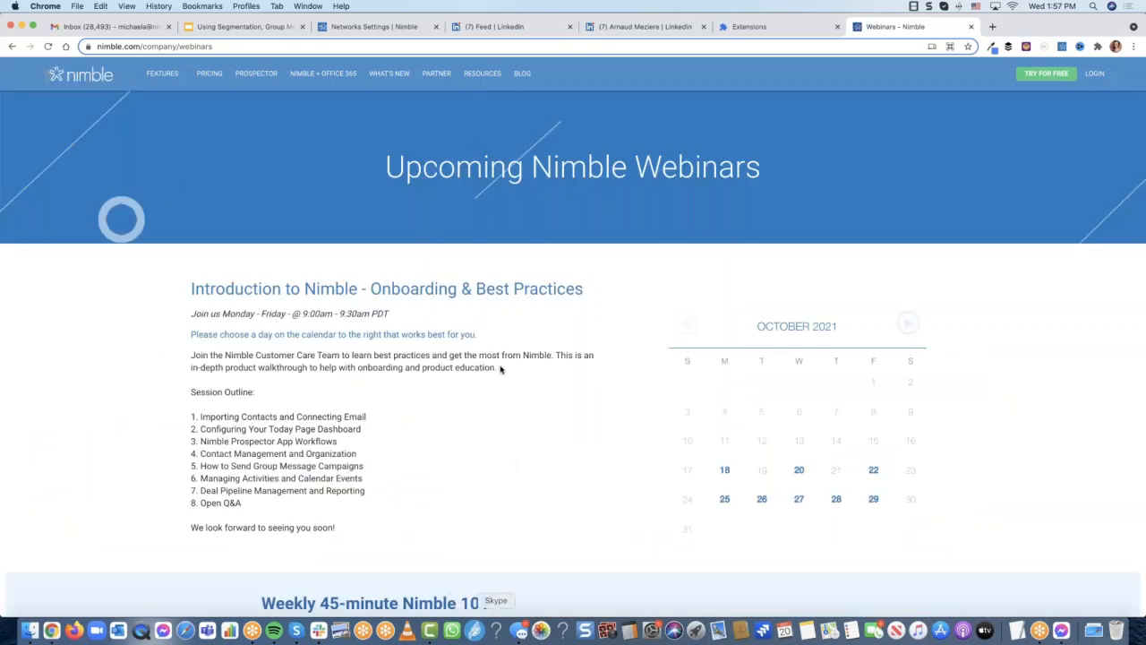
# Review the onboarding sessions and webinar calendar, then open the Nimble Users LinkedIn group
pyautogui.scroll(-1, 573, 304)
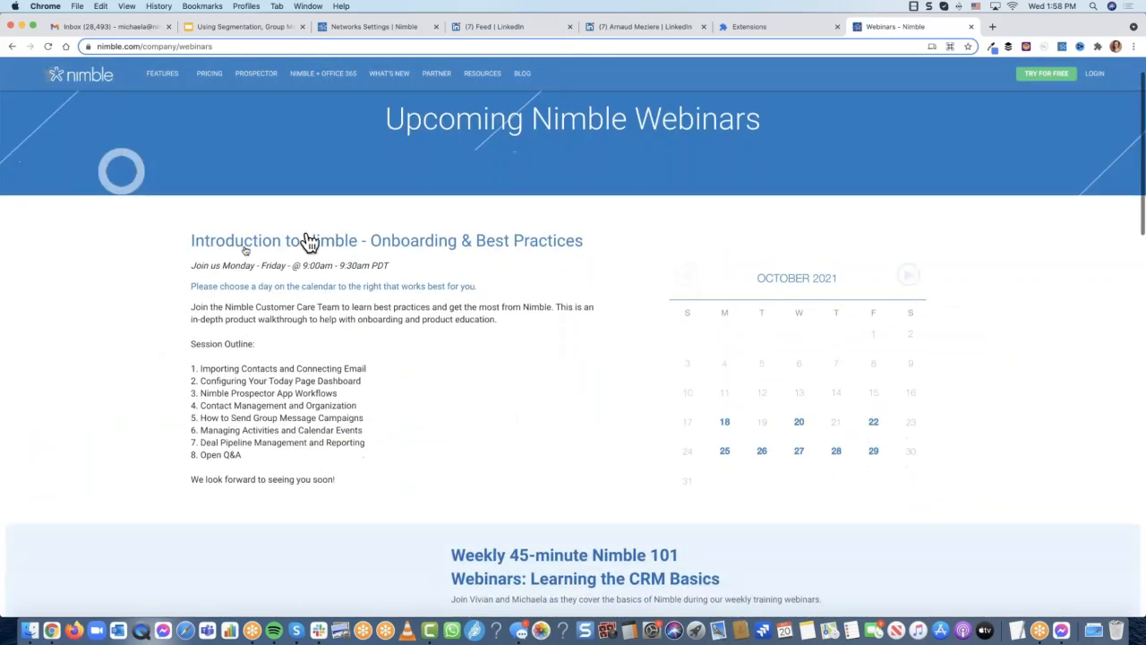
pyautogui.scroll(-1, 581, 256)
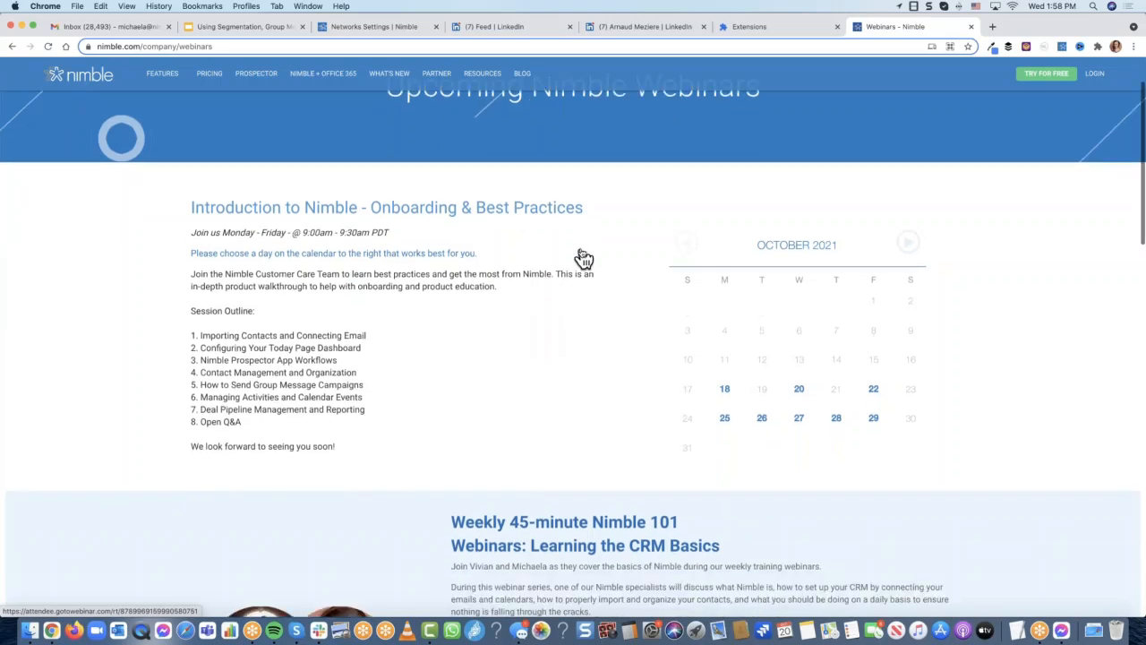
pyautogui.scroll(-1, 583, 258)
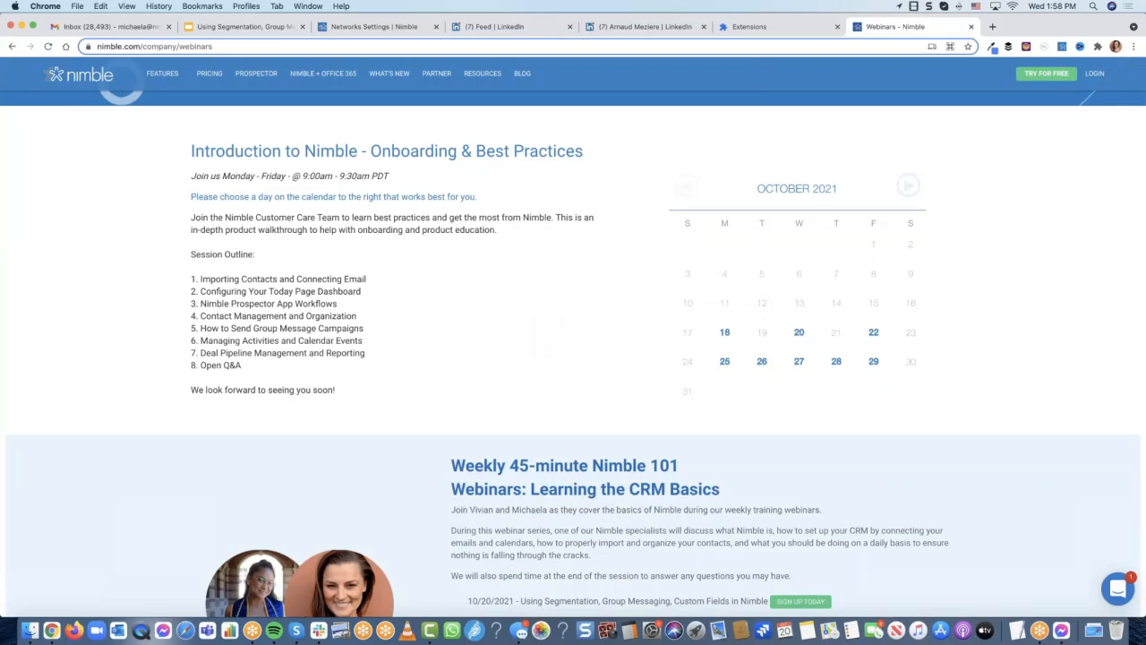
pyautogui.scroll(-1, 556, 322)
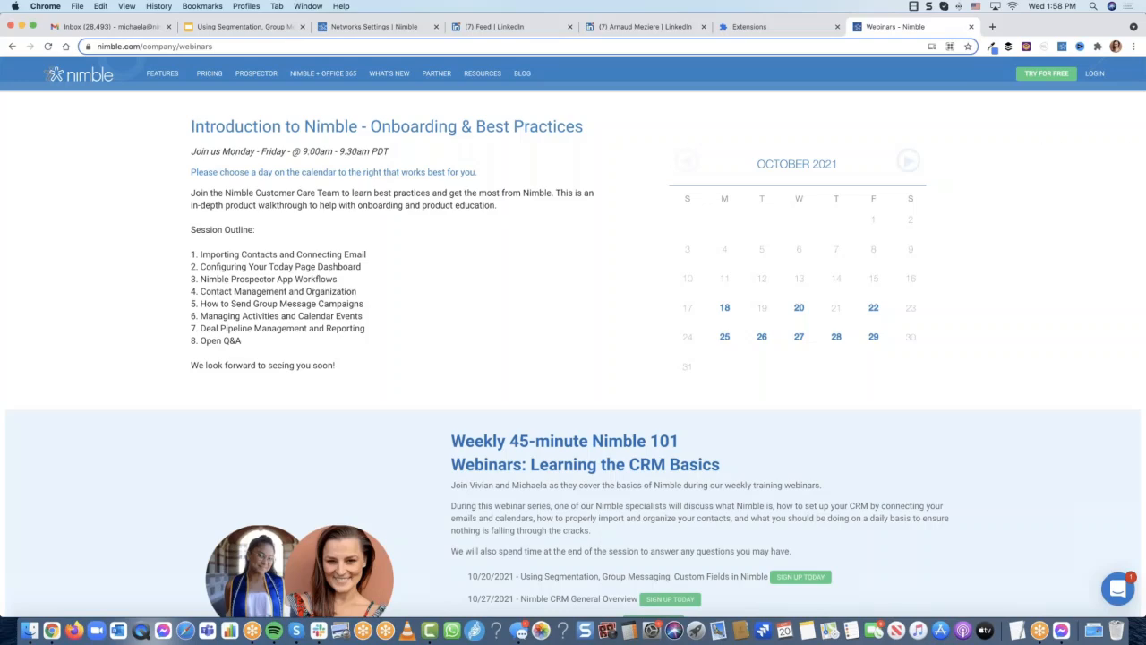
pyautogui.scroll(3, 472, 247)
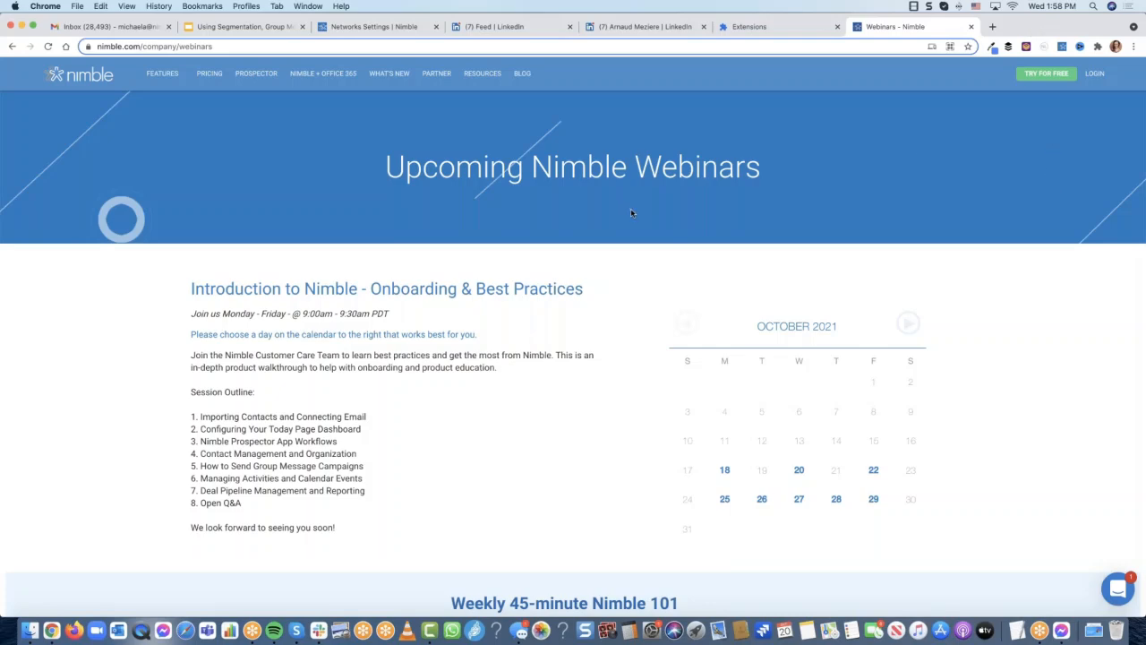
pyautogui.scroll(-3, 631, 212)
pyautogui.scroll(3, 631, 212)
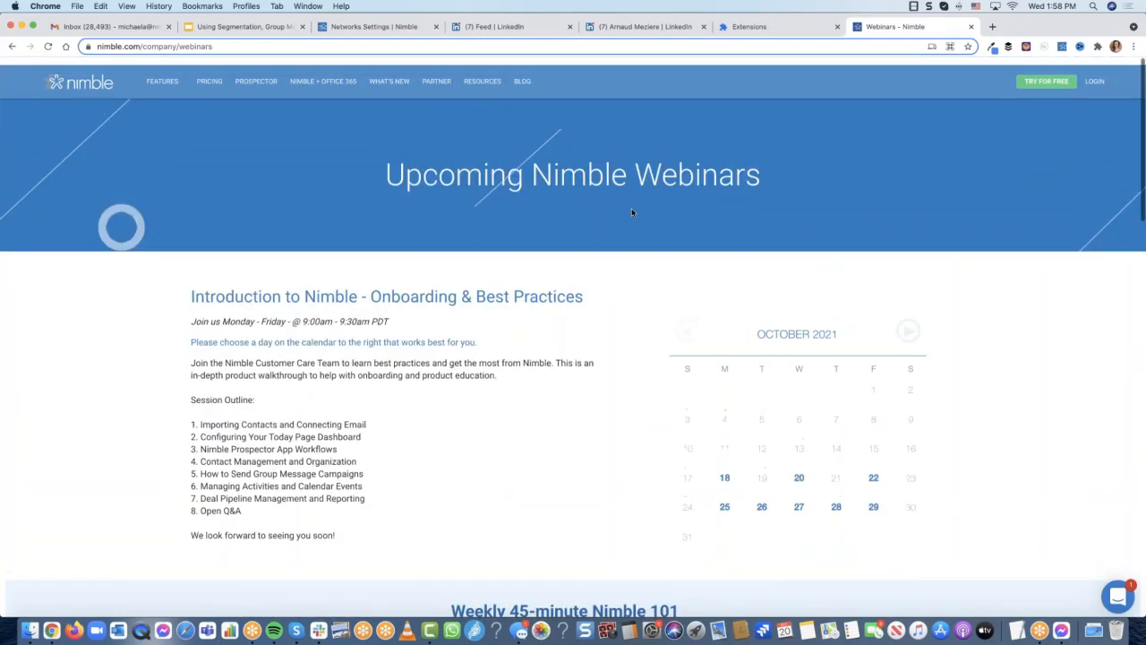
pyautogui.click(1048, 424)
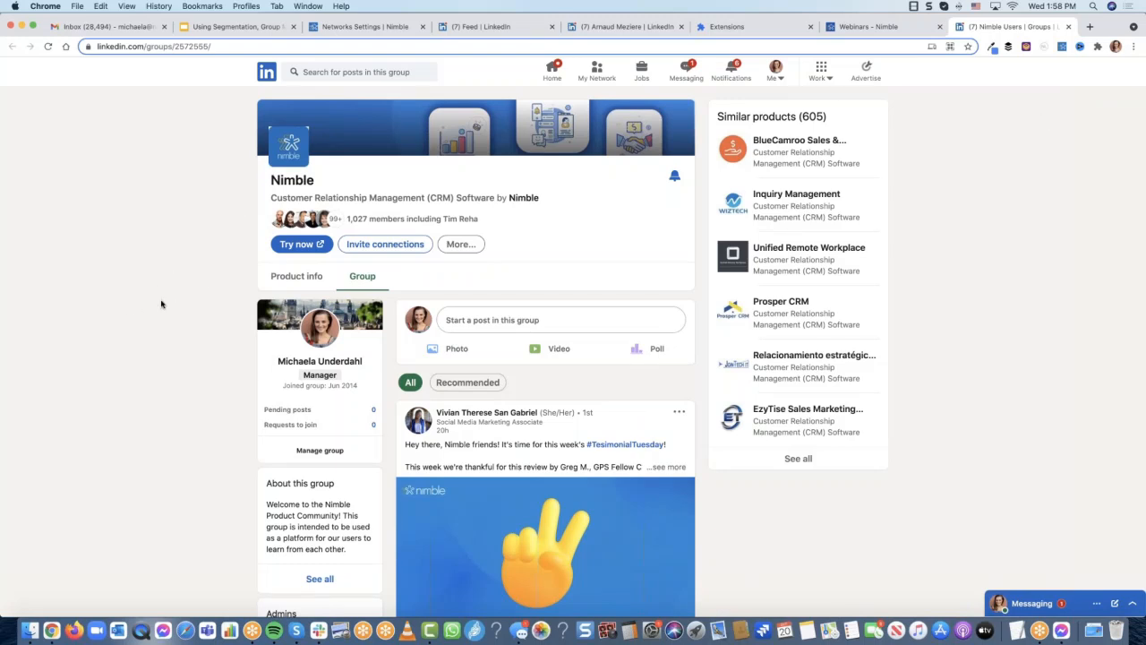
# Browse the Nimble Users group feed of #TestimonialTuesday and #SpotlightMonday posts
pyautogui.scroll(-5, 161, 304)
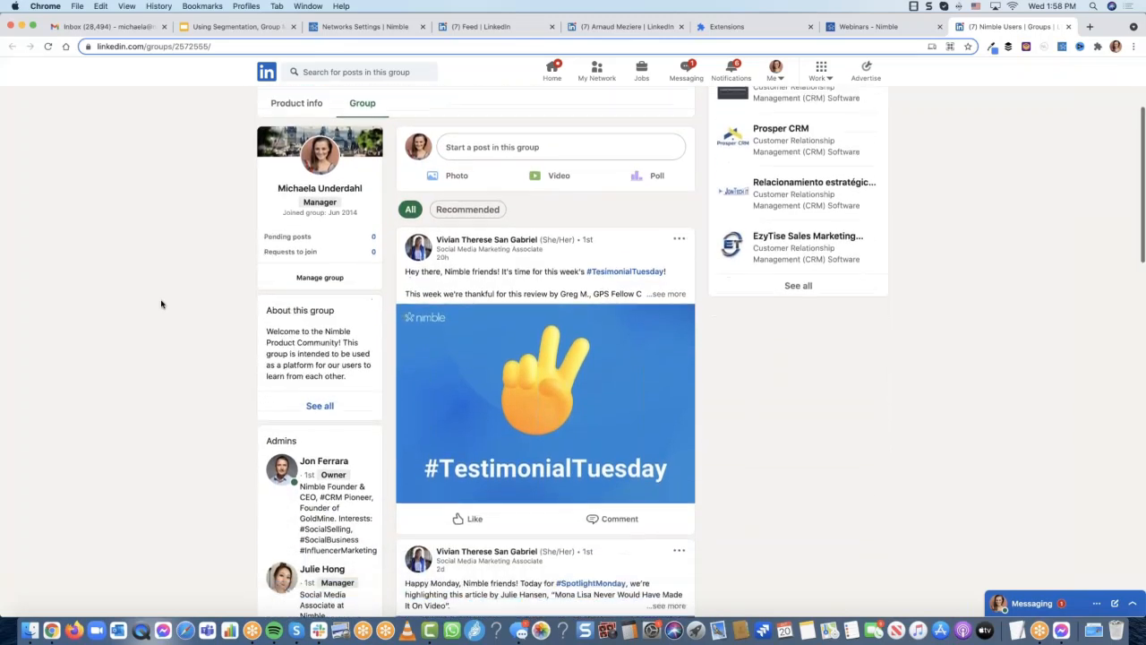
pyautogui.scroll(-5, 161, 305)
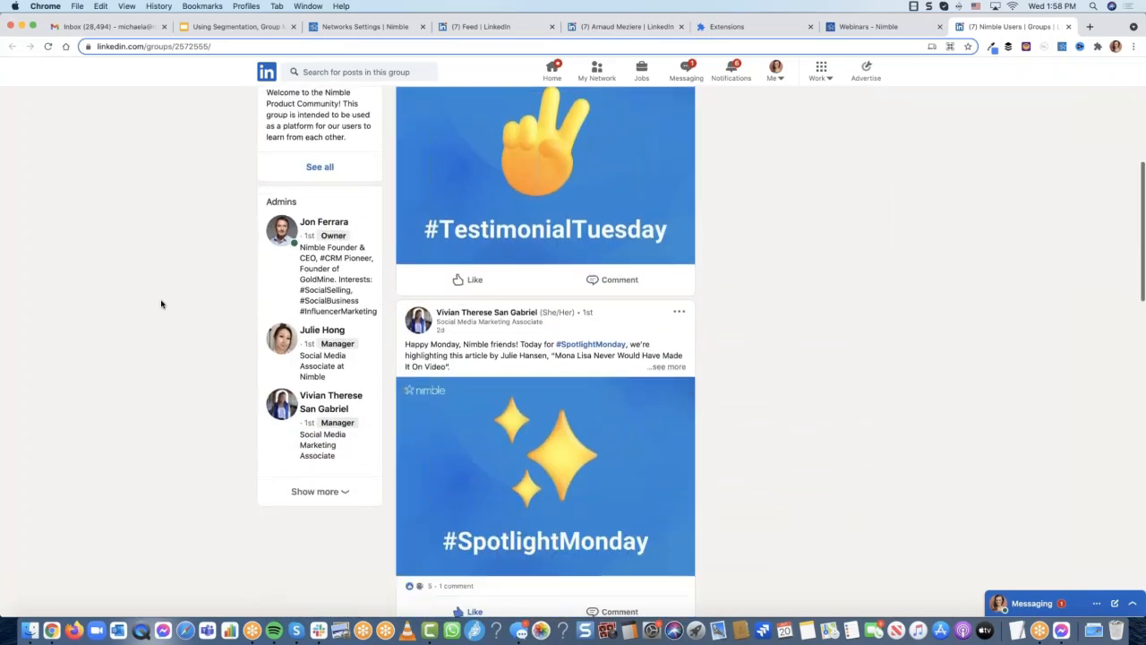
pyautogui.scroll(10, 162, 305)
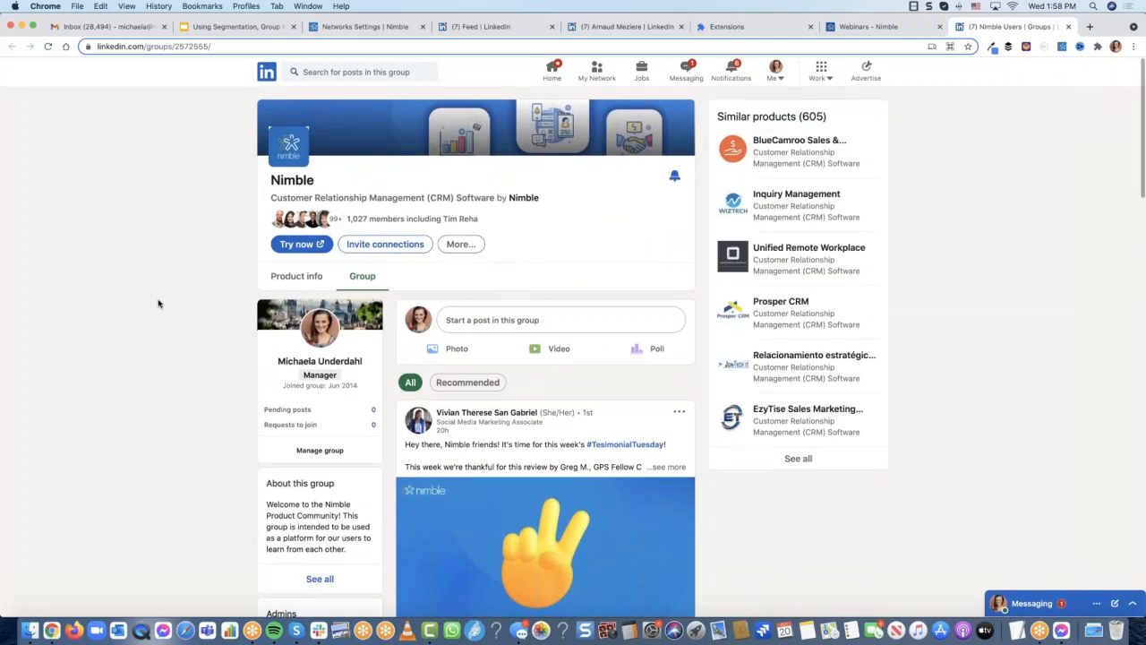